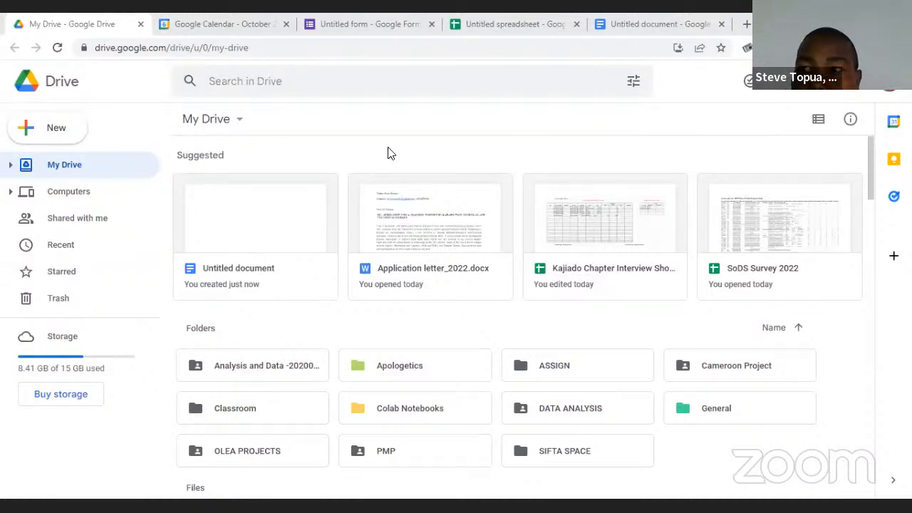
Shrink and restore the browser window, view the open-tabs list, and enlarge the window to full height.
{"action": "left_click", "coordinate": [867, 24]}
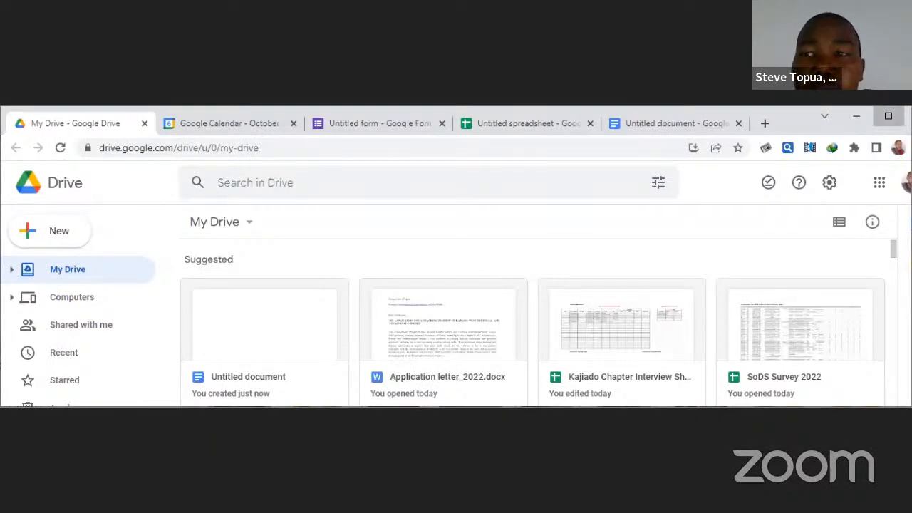
{"action": "left_click", "coordinate": [887, 115]}
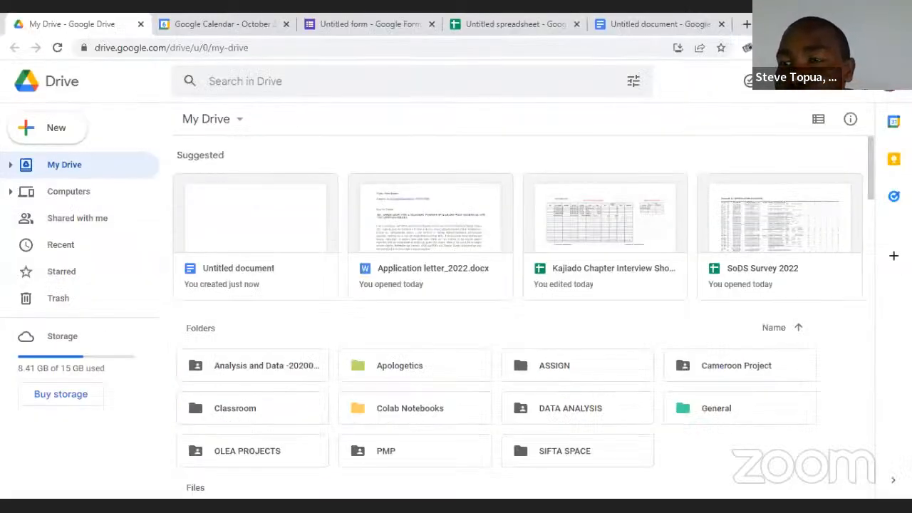
{"action": "left_click", "coordinate": [805, 23]}
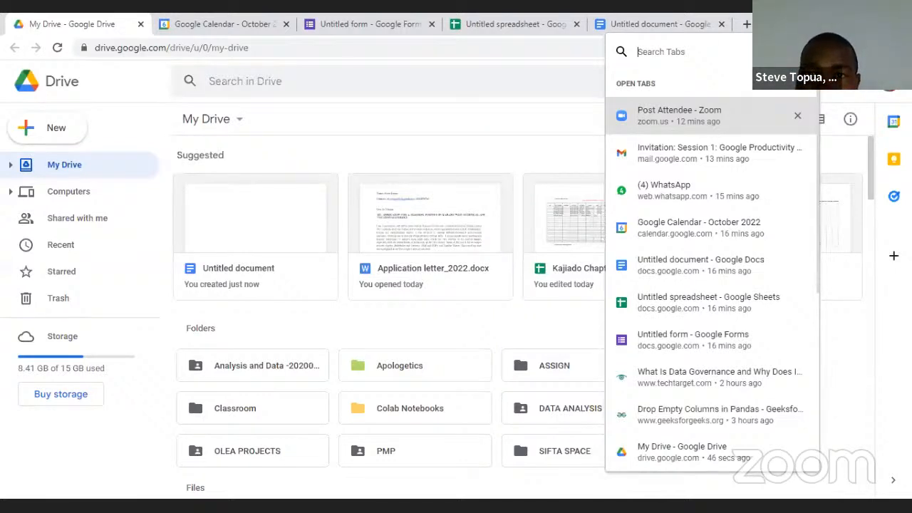
{"action": "key", "text": "Escape"}
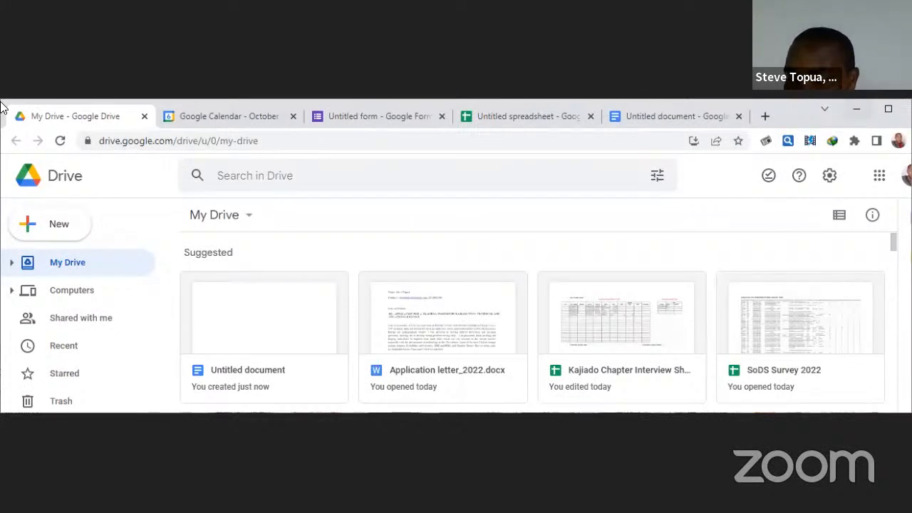
{"action": "left_click_drag", "start_coordinate": [1, 101], "coordinate": [2, 20]}
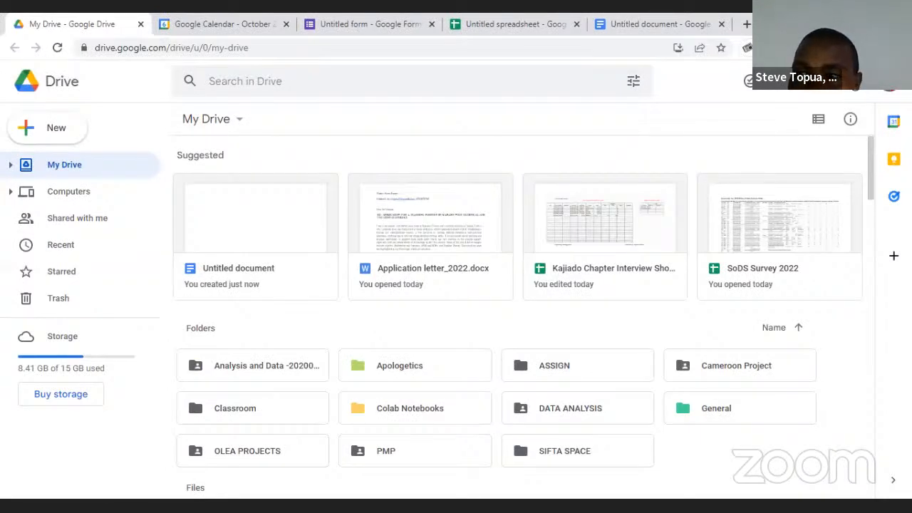
Browse the Google apps launcher twice, scrolling through its apps, then close it.
{"action": "left_click", "coordinate": [855, 80]}
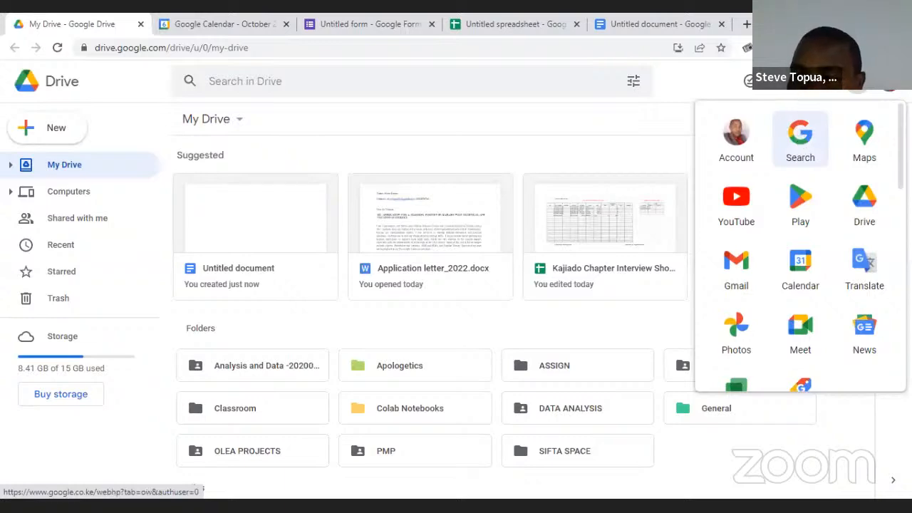
{"action": "scroll", "coordinate": [877, 265], "scroll_direction": "down", "scroll_amount": 5}
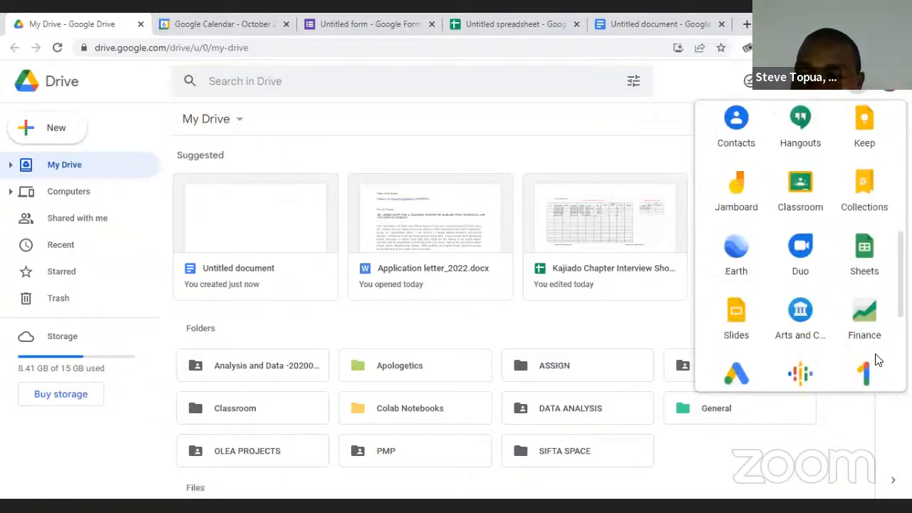
{"action": "scroll", "coordinate": [864, 169], "scroll_direction": "down", "scroll_amount": 3}
{"action": "scroll", "coordinate": [864, 170], "scroll_direction": "up", "scroll_amount": 10}
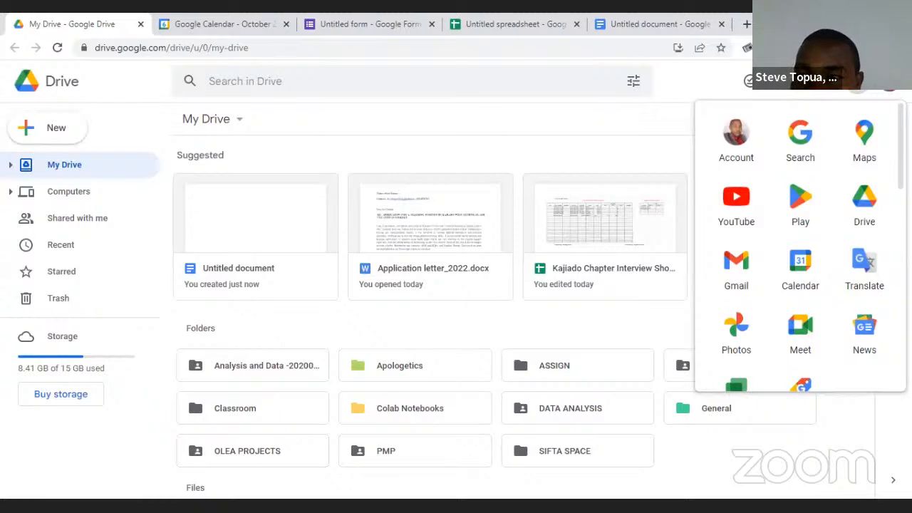
{"action": "left_click", "coordinate": [227, 121]}
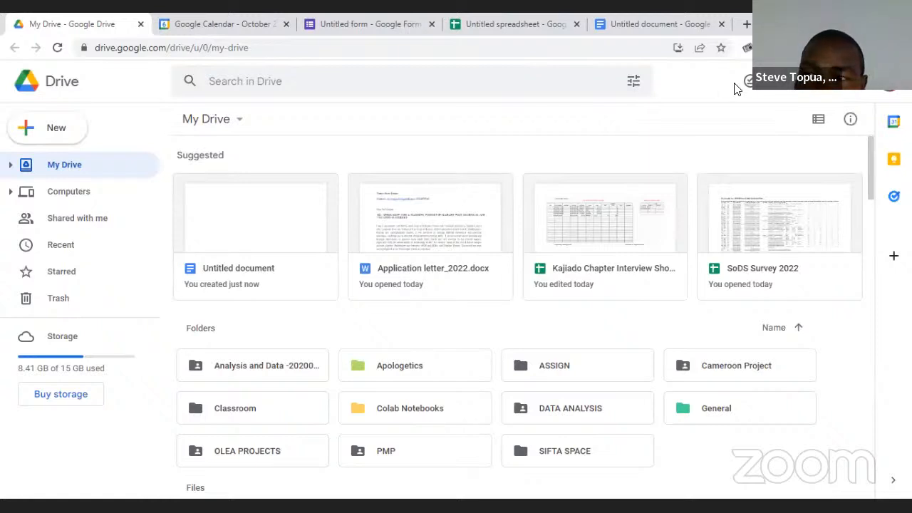
{"action": "left_click", "coordinate": [857, 80]}
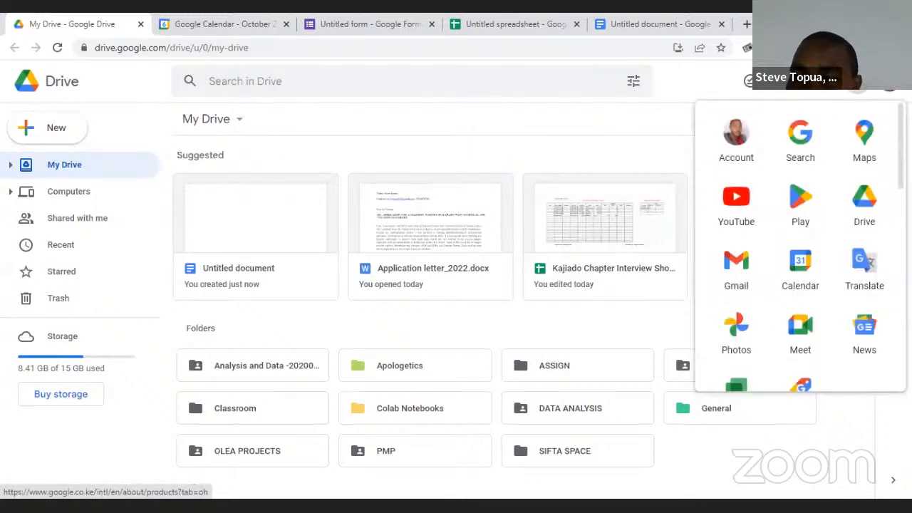
{"action": "scroll", "coordinate": [800, 245], "scroll_direction": "down", "scroll_amount": 5}
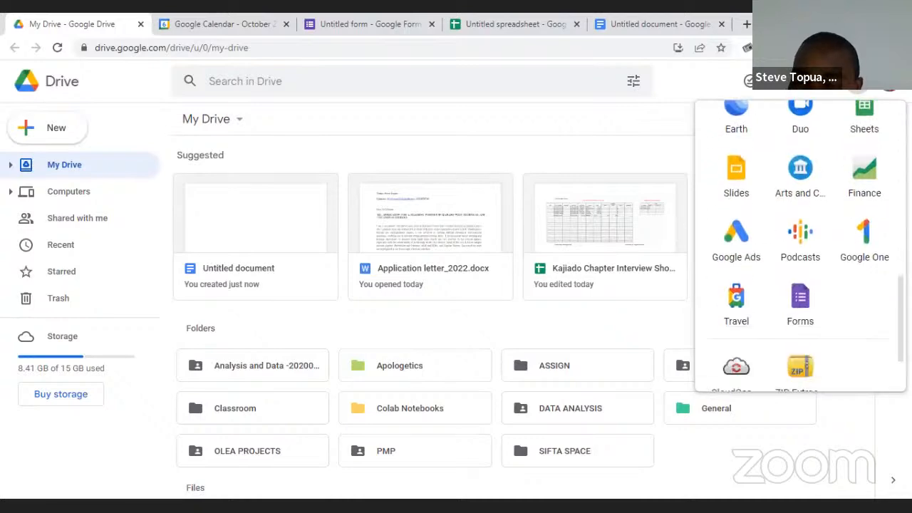
{"action": "scroll", "coordinate": [800, 246], "scroll_direction": "down", "scroll_amount": 2}
{"action": "scroll", "coordinate": [800, 245], "scroll_direction": "up", "scroll_amount": 3}
{"action": "scroll", "coordinate": [881, 96], "scroll_direction": "up", "scroll_amount": 5}
{"action": "left_click", "coordinate": [881, 96]}
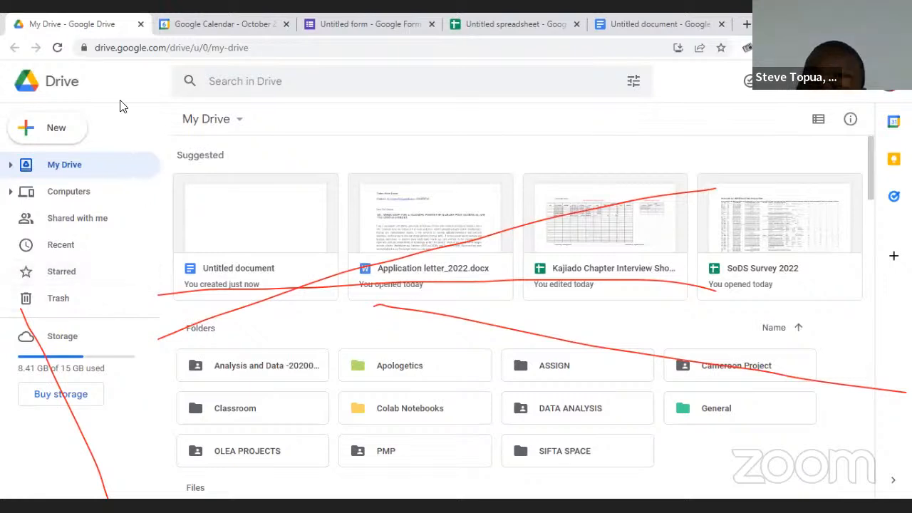
Show the New menu with its Google Docs and Google Sheets submenus, leaving it open.
{"action": "left_click", "coordinate": [78, 126]}
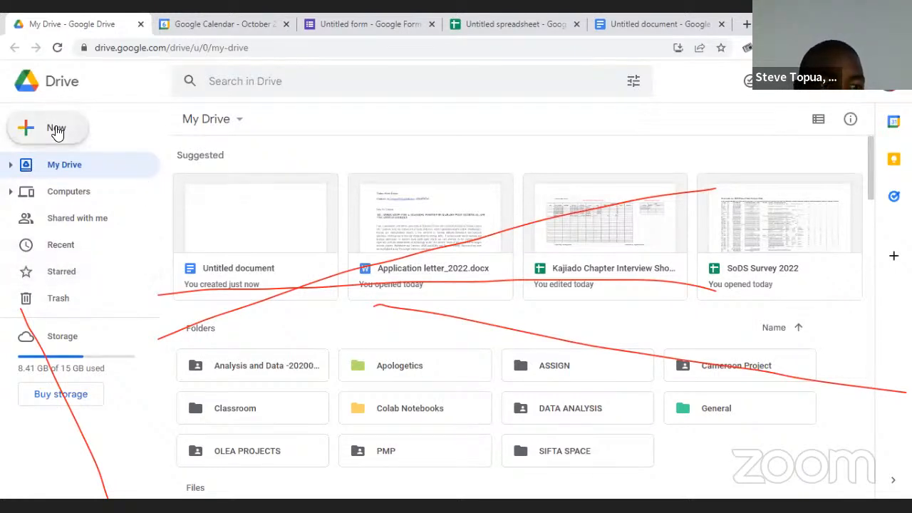
{"action": "left_click", "coordinate": [101, 85]}
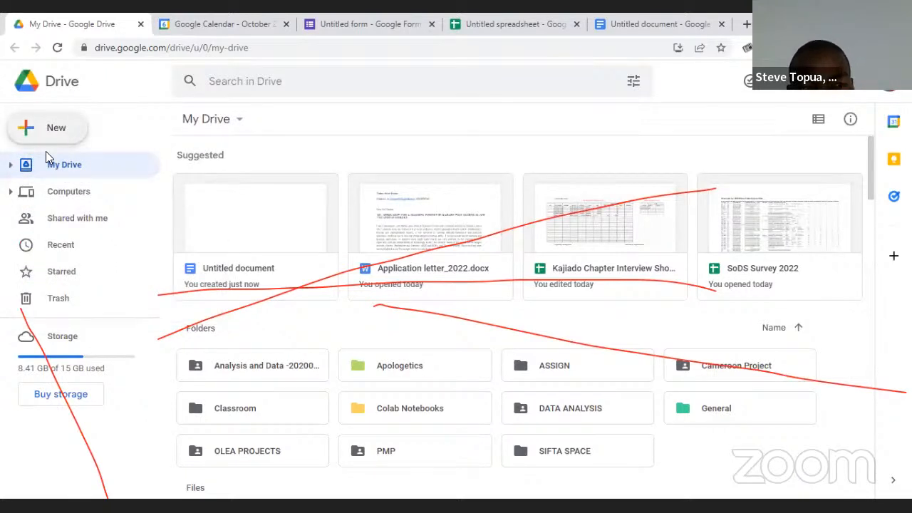
{"action": "left_click", "coordinate": [49, 130]}
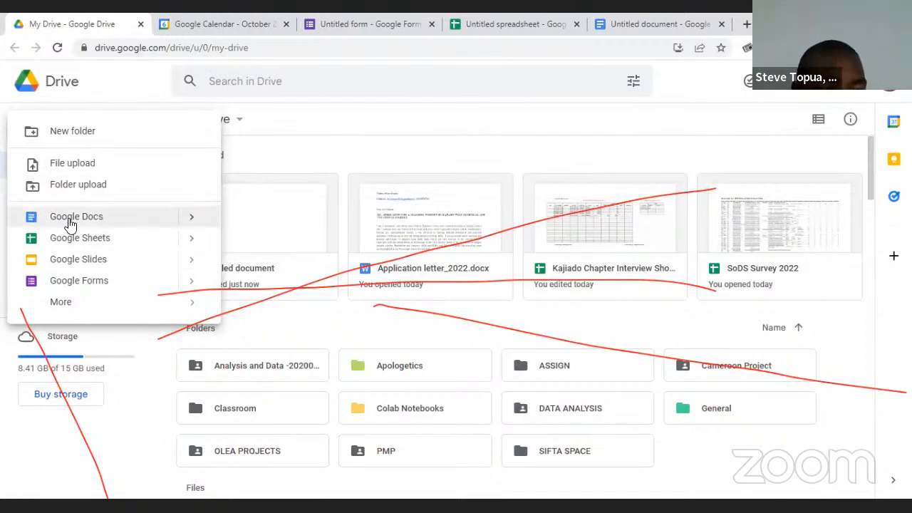
{"action": "mouse_move", "coordinate": [193, 216]}
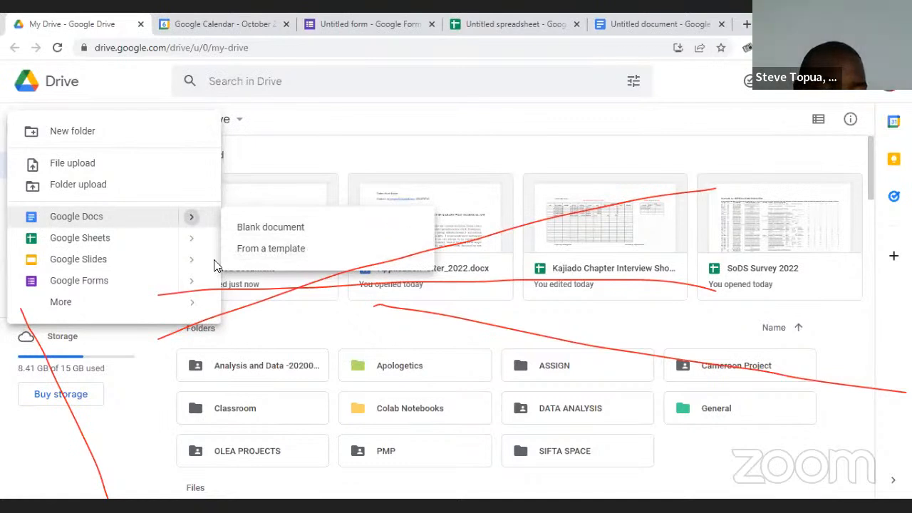
{"action": "mouse_move", "coordinate": [190, 240]}
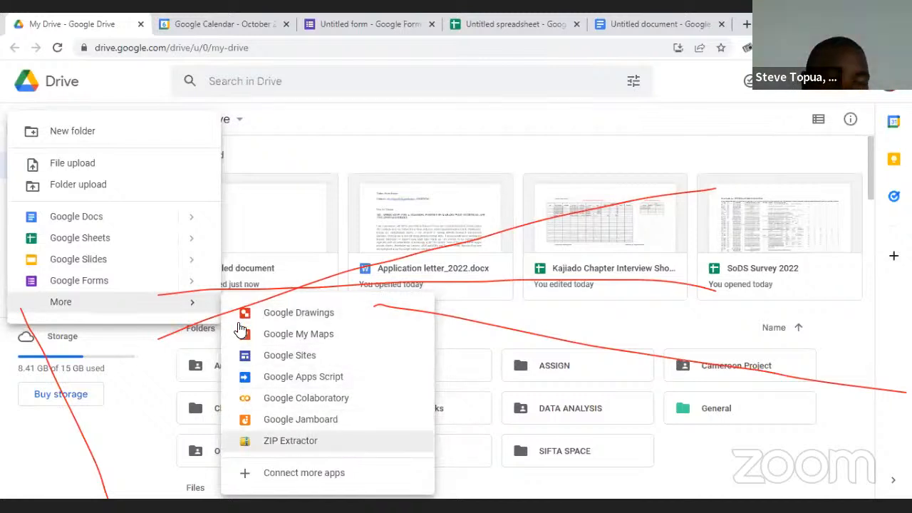
{"action": "left_click", "coordinate": [138, 85]}
{"action": "left_click", "coordinate": [43, 129]}
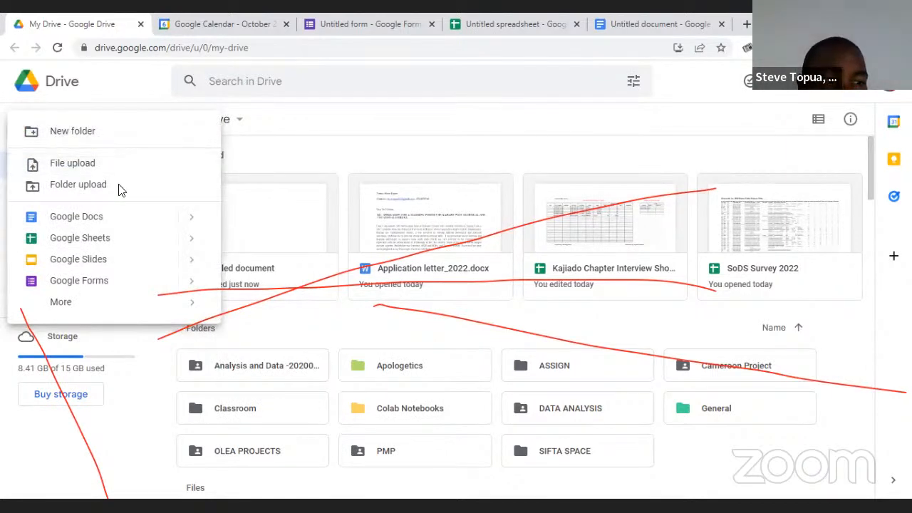
{"action": "left_click", "coordinate": [140, 92]}
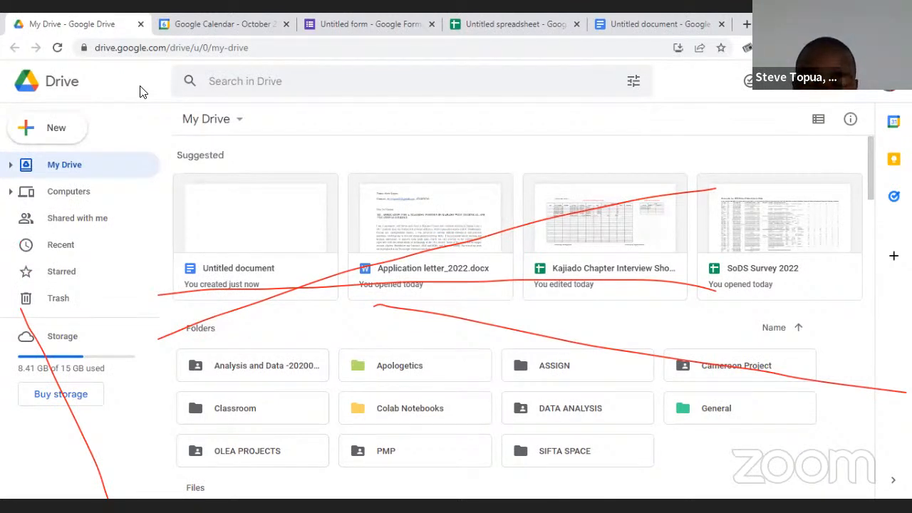
{"action": "left_click", "coordinate": [48, 135]}
Replace the default 'Untitled folder' name with 'New Folder' and create the folder.
{"action": "left_click", "coordinate": [50, 132]}
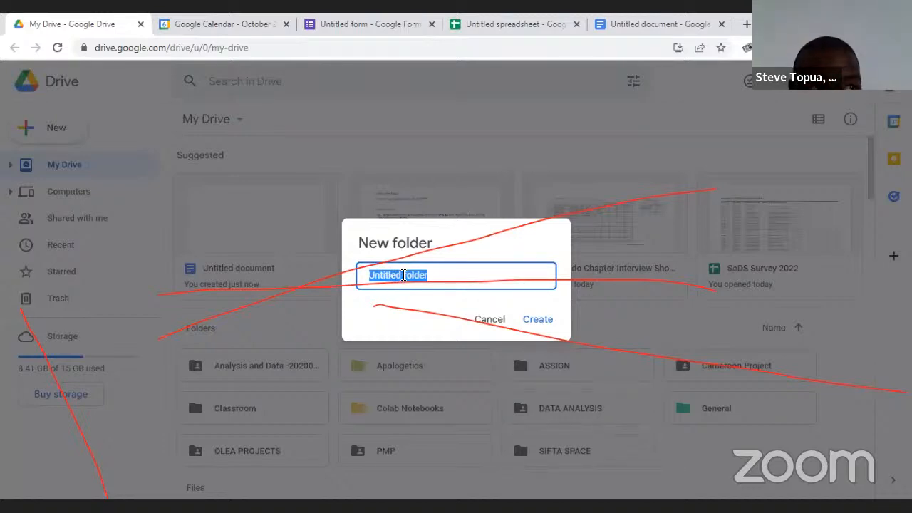
{"action": "key", "text": "BackSpace"}
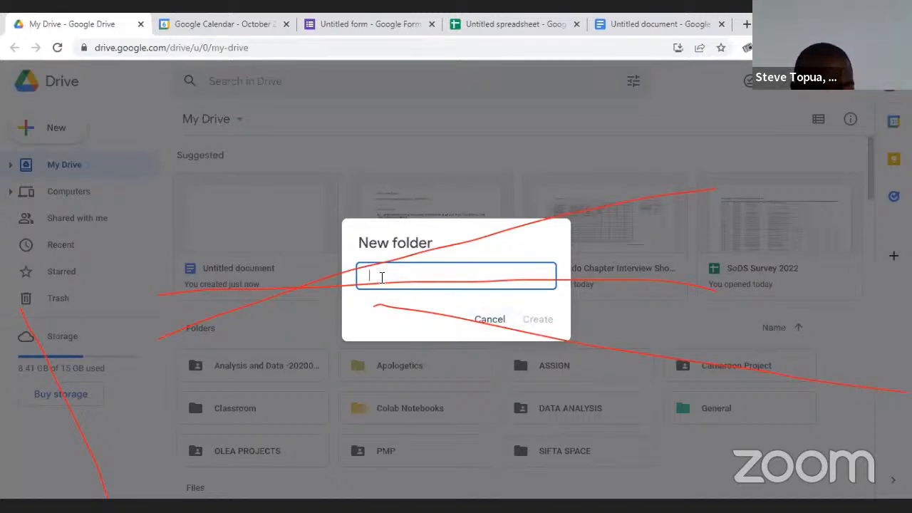
{"action": "type", "text": "New Fo"}
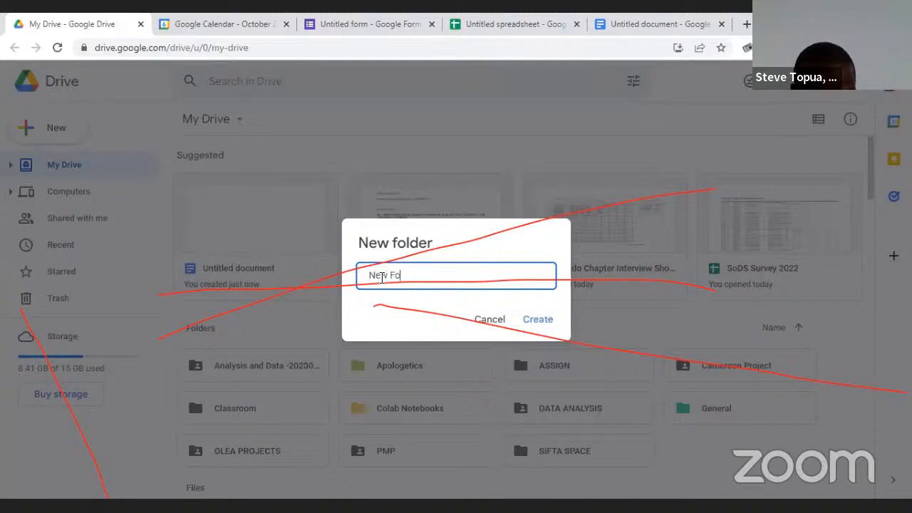
{"action": "type", "text": "lder"}
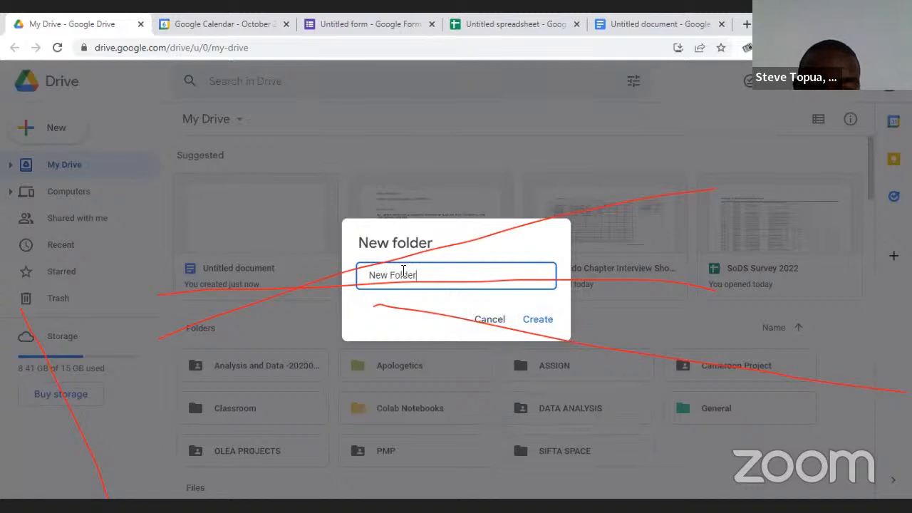
{"action": "left_click", "coordinate": [526, 320]}
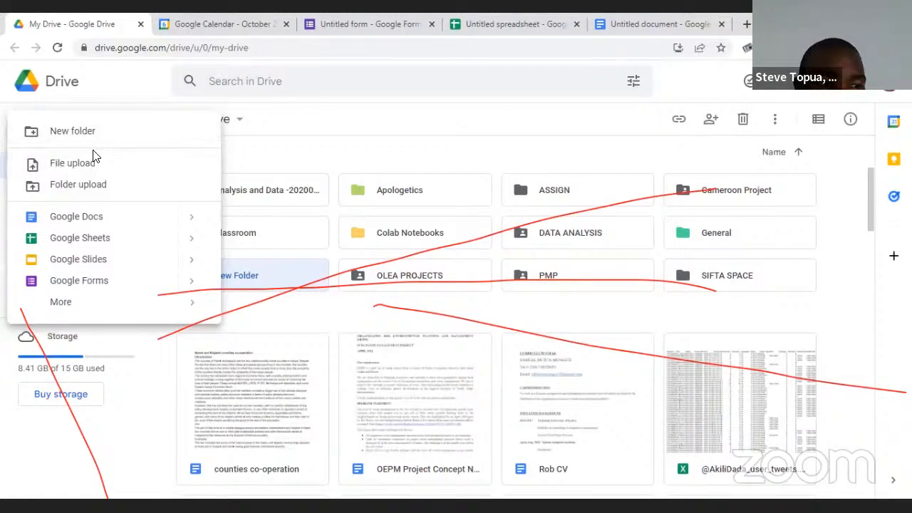
Start a file upload, browse to This PC, then cancel the Open dialog without uploading.
{"action": "key", "text": "Escape"}
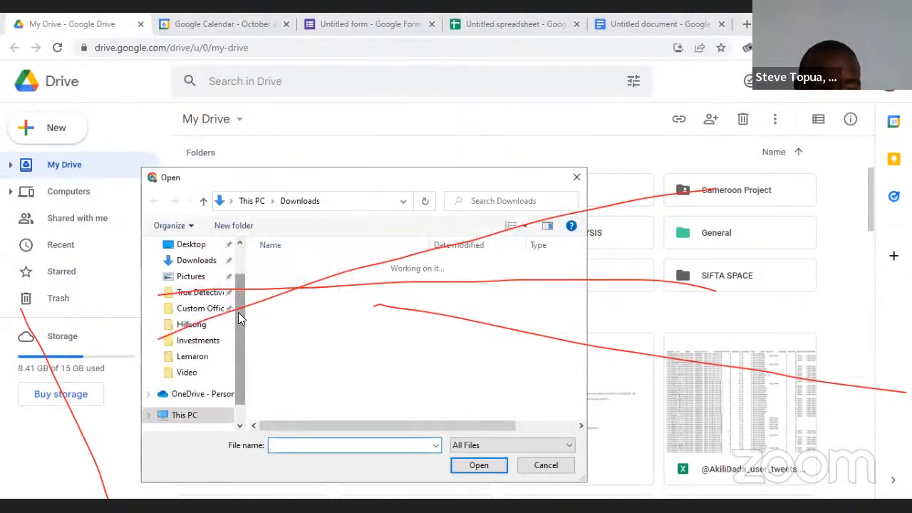
{"action": "left_click", "coordinate": [254, 204]}
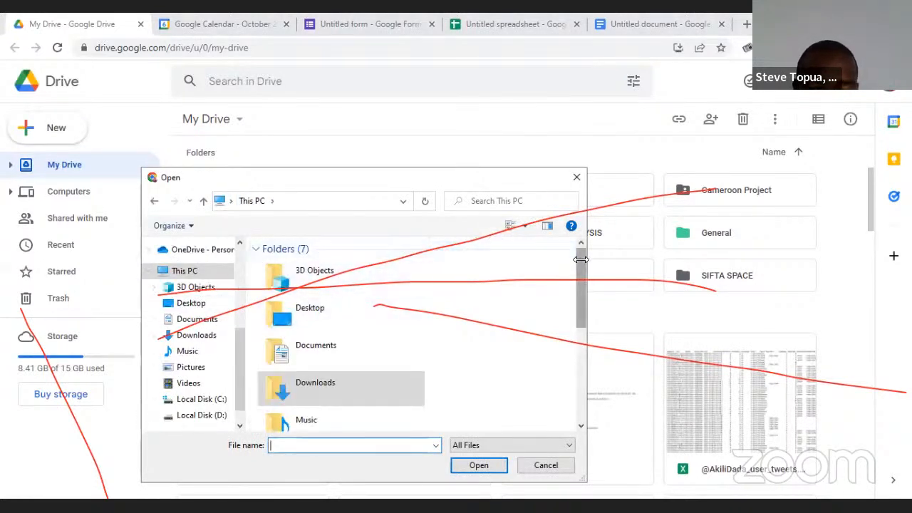
{"action": "scroll", "coordinate": [580, 259], "scroll_direction": "down", "scroll_amount": 5}
{"action": "scroll", "coordinate": [581, 260], "scroll_direction": "up", "scroll_amount": 4}
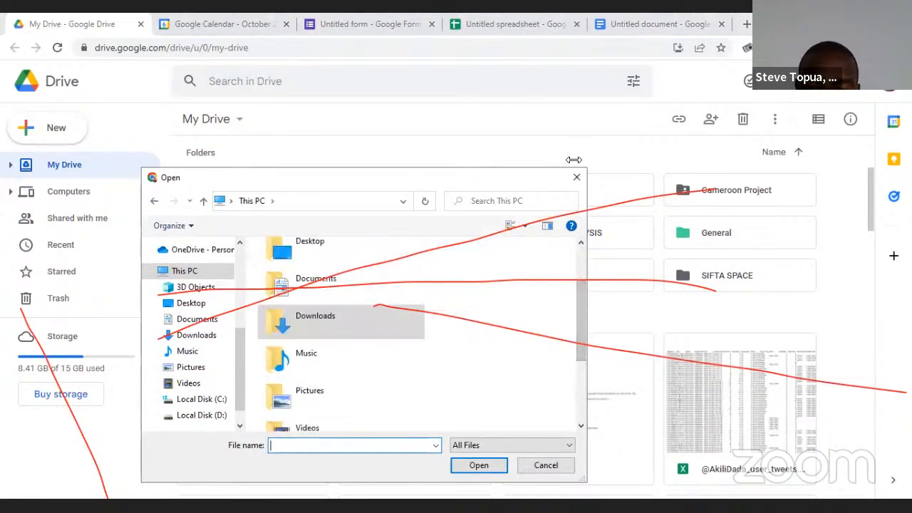
{"action": "left_click", "coordinate": [575, 174]}
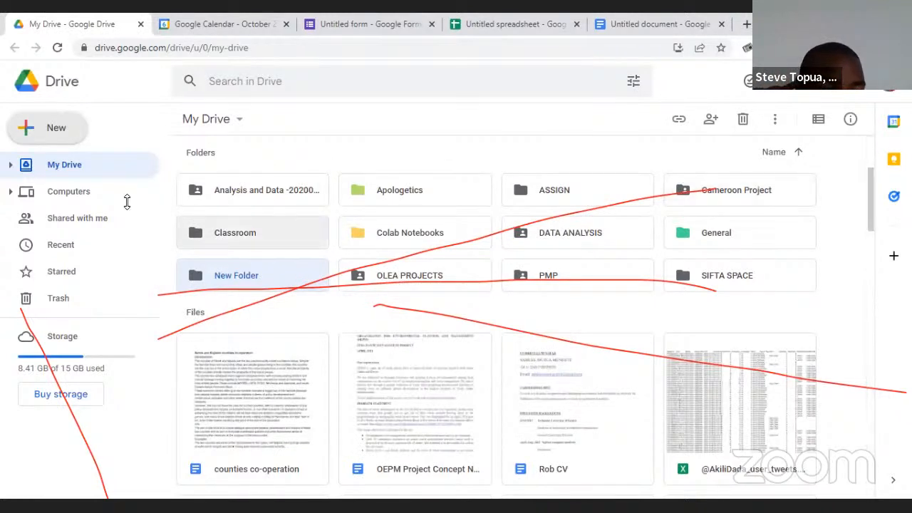
Open the New menu briefly, then close it by clicking outside.
{"action": "left_click", "coordinate": [56, 133]}
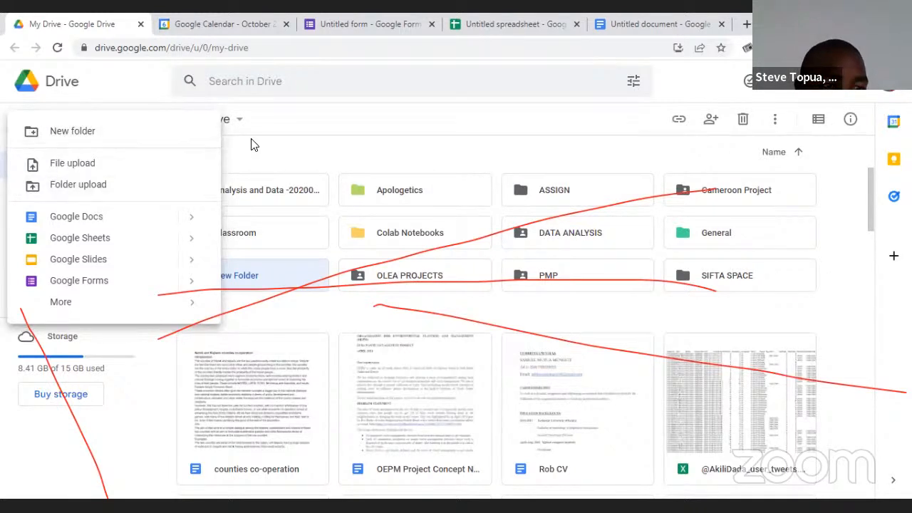
{"action": "left_click", "coordinate": [237, 121]}
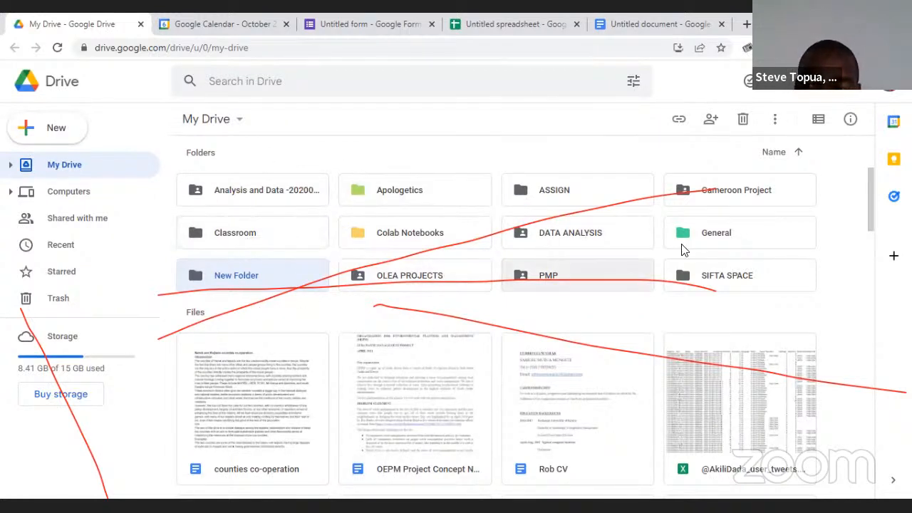
Scroll My Drive to the top to show Suggested files, then open the Search in Drive suggestions.
{"action": "left_click_drag", "start_coordinate": [869, 170], "coordinate": [881, 135]}
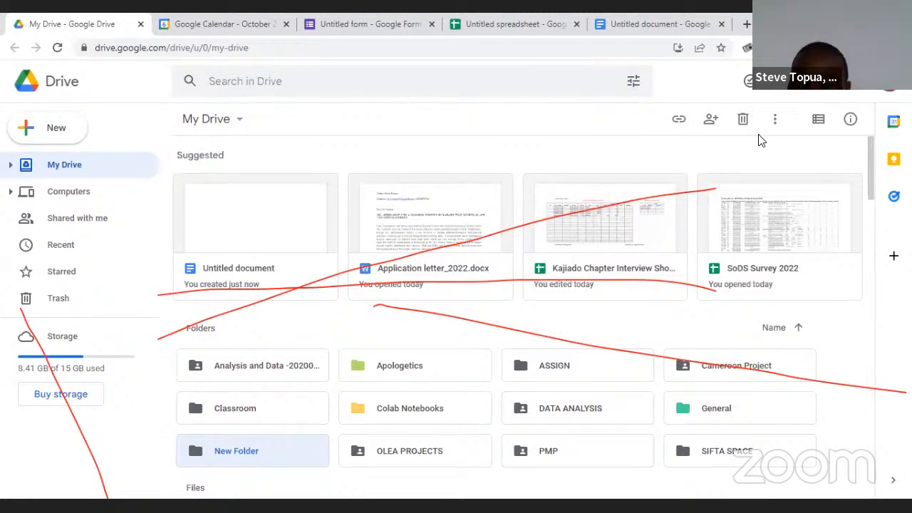
{"action": "left_click", "coordinate": [233, 84]}
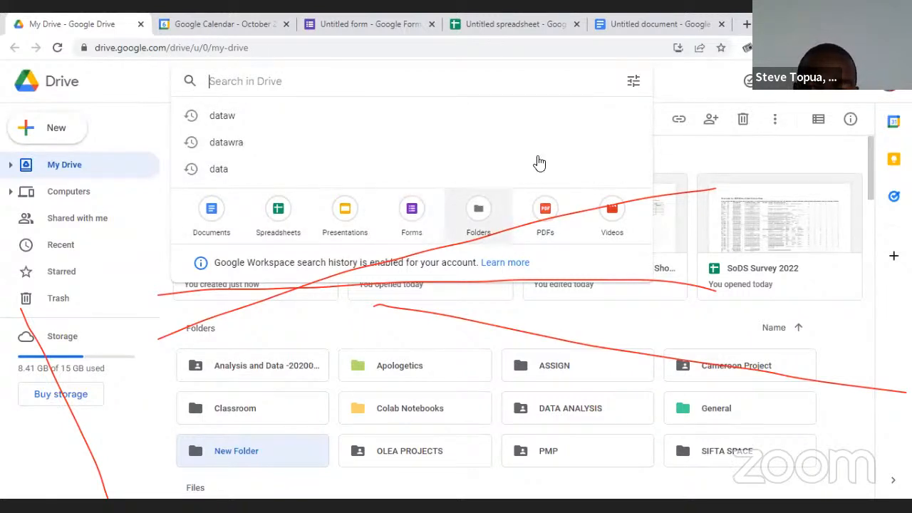
Open the advanced search options panel from the search bar.
{"action": "left_click", "coordinate": [637, 84]}
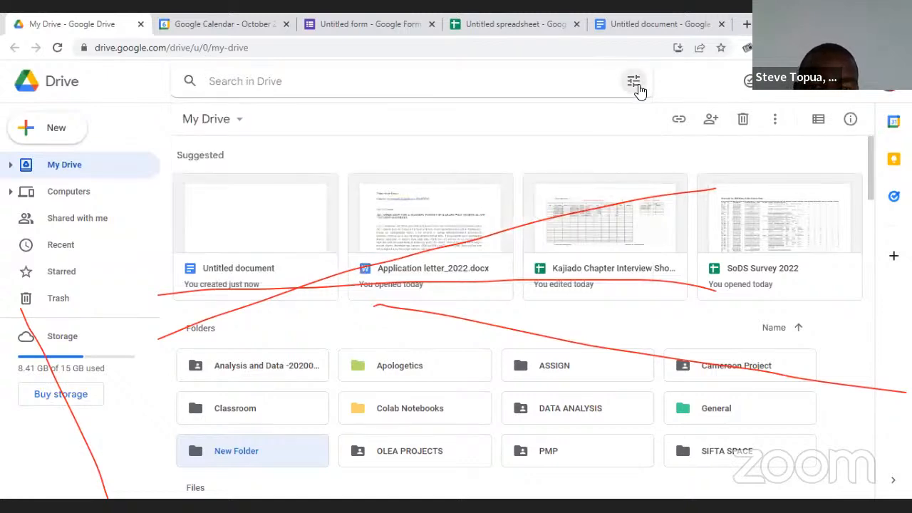
{"action": "left_click", "coordinate": [637, 84]}
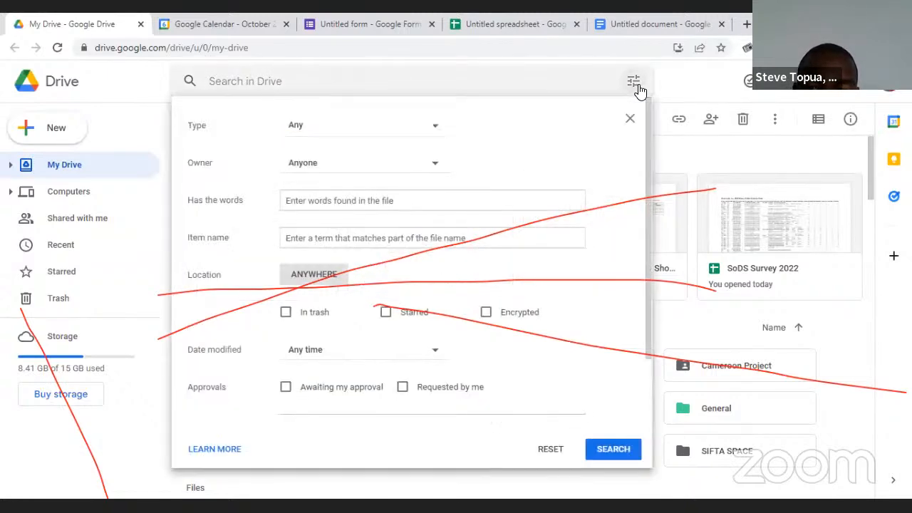
{"action": "left_click", "coordinate": [638, 85]}
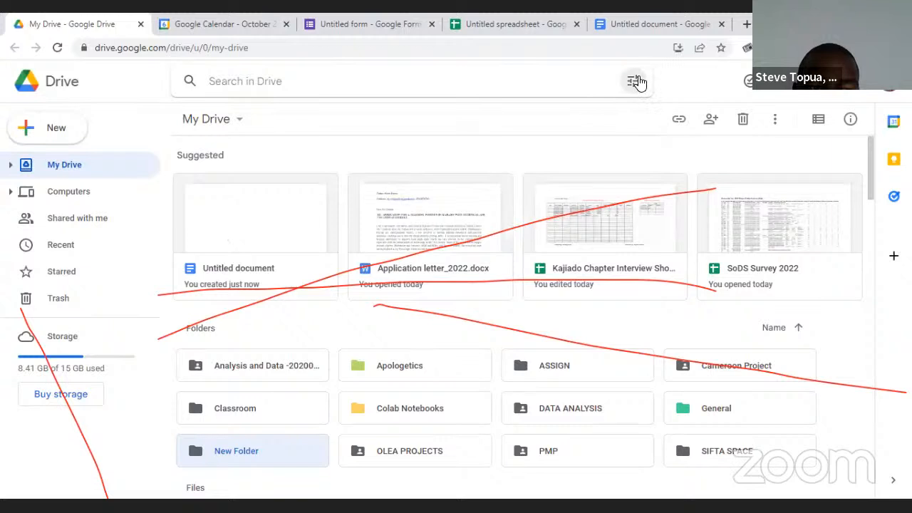
{"action": "left_click", "coordinate": [634, 82]}
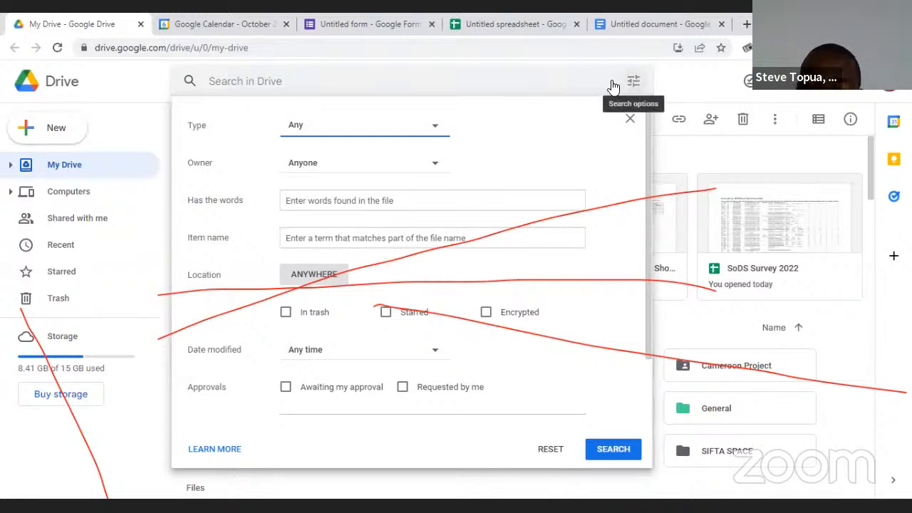
Review the Type and Owner dropdown choices, leaving them at any type and any owner.
{"action": "left_click", "coordinate": [376, 135]}
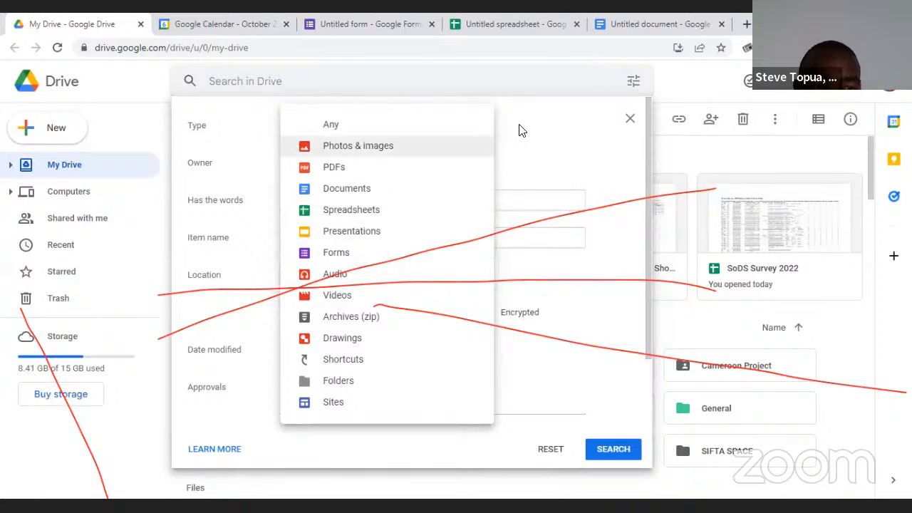
{"action": "left_click", "coordinate": [209, 166]}
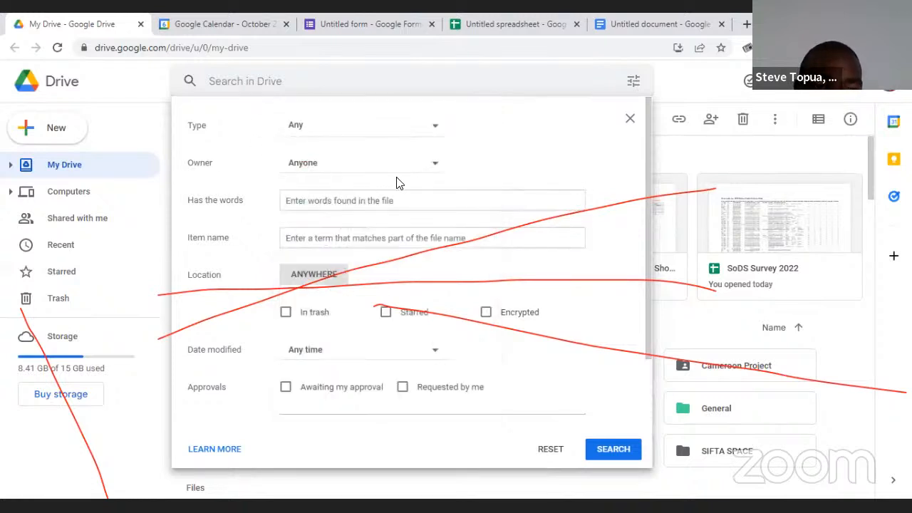
{"action": "left_click", "coordinate": [434, 174]}
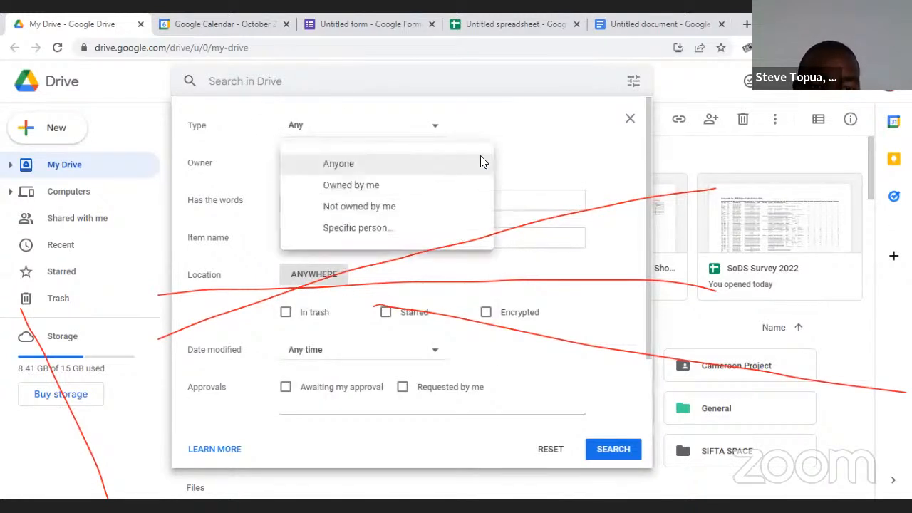
{"action": "left_click", "coordinate": [556, 139]}
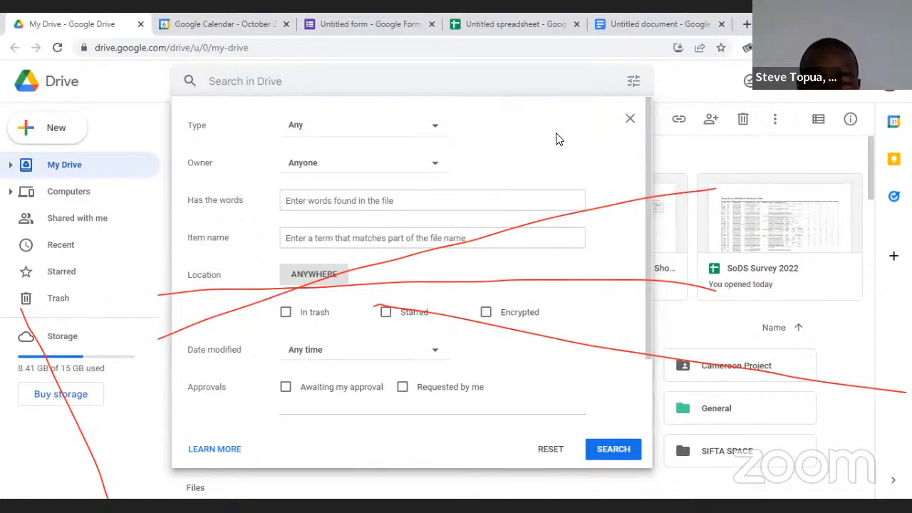
{"action": "left_click", "coordinate": [430, 166]}
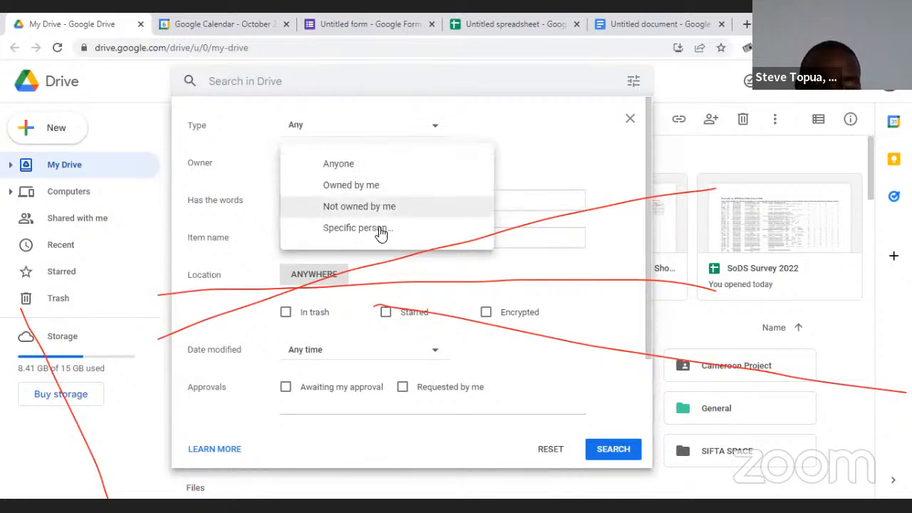
{"action": "left_click", "coordinate": [256, 240]}
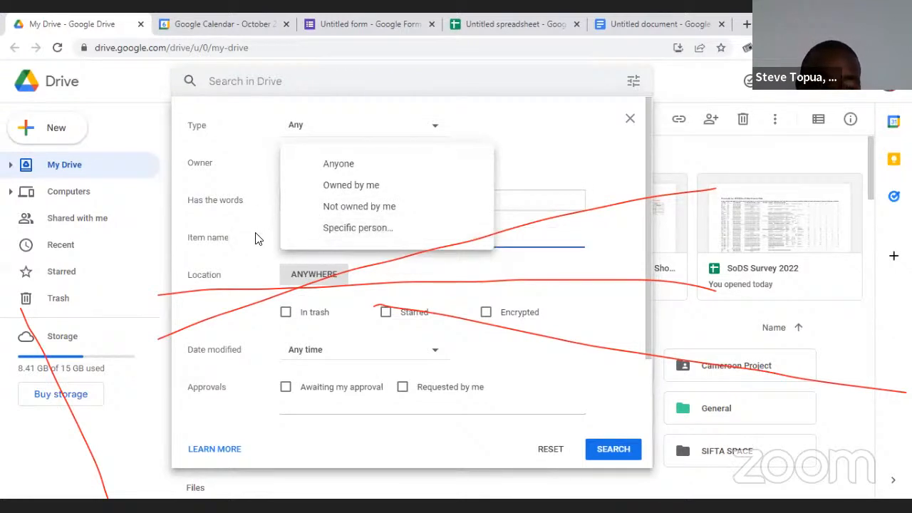
{"action": "left_click", "coordinate": [350, 228]}
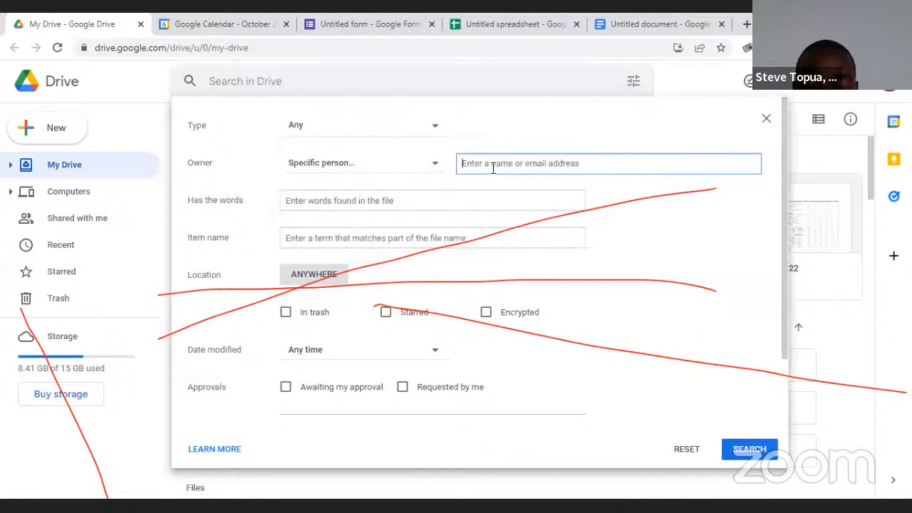
{"action": "type", "text": "bida"}
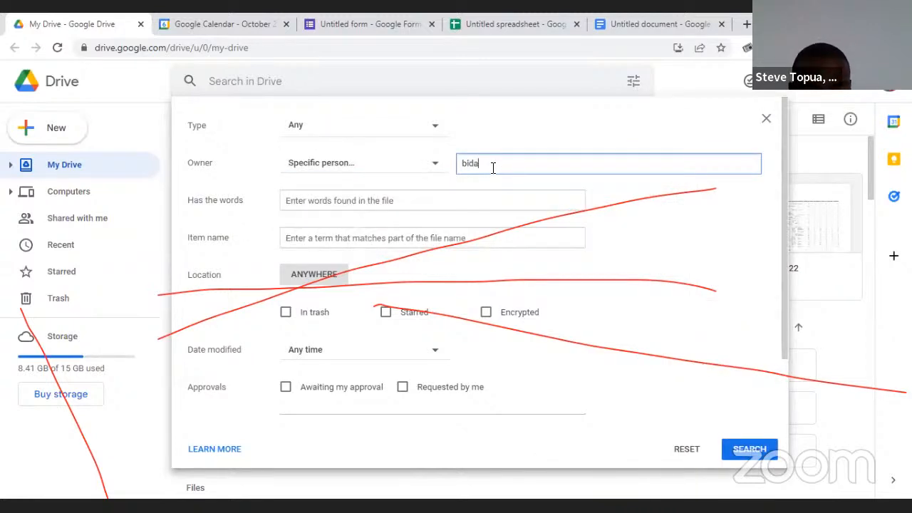
{"action": "left_click", "coordinate": [504, 191]}
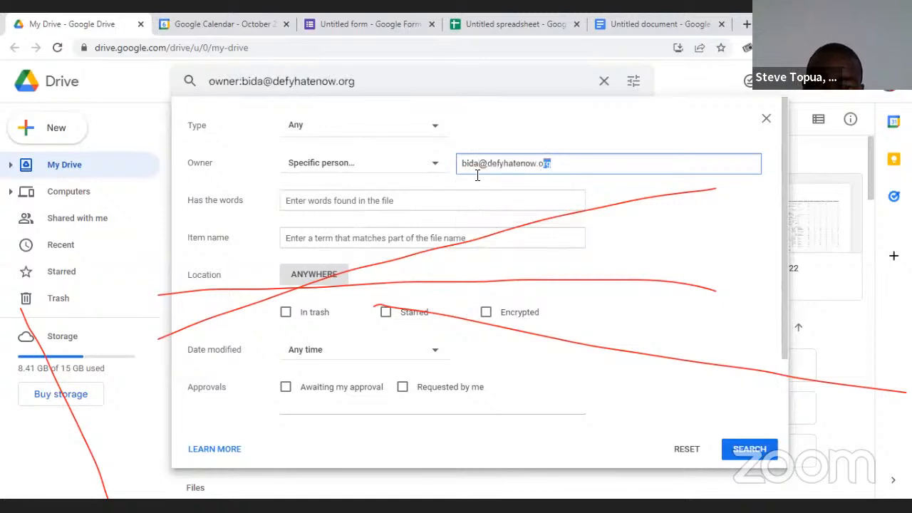
{"action": "left_click_drag", "start_coordinate": [477, 176], "coordinate": [462, 158]}
{"action": "key", "text": "BackSpace"}
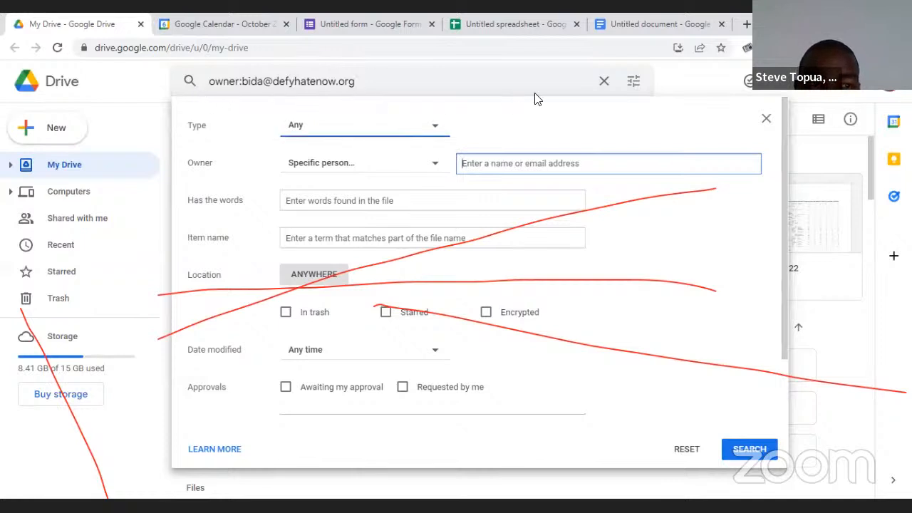
{"action": "left_click", "coordinate": [430, 166]}
{"action": "left_click", "coordinate": [429, 165]}
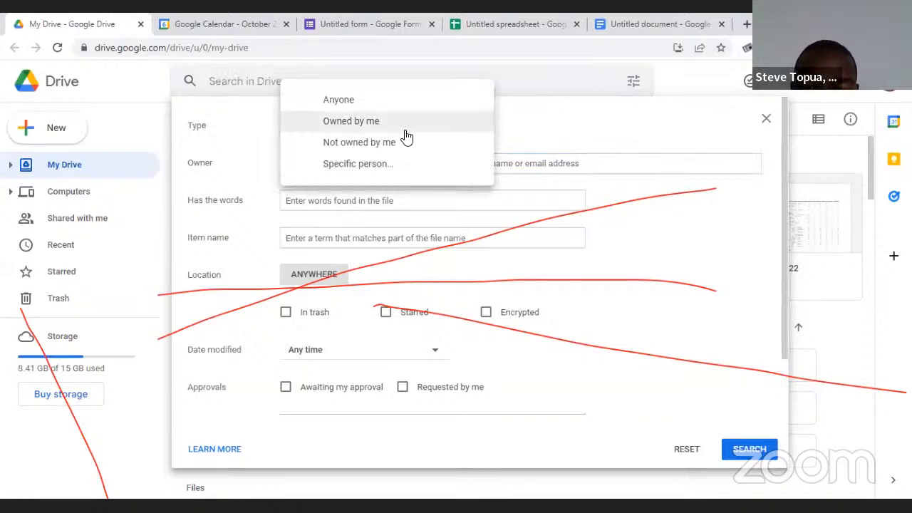
{"action": "left_click", "coordinate": [332, 99]}
{"action": "left_click", "coordinate": [308, 200]}
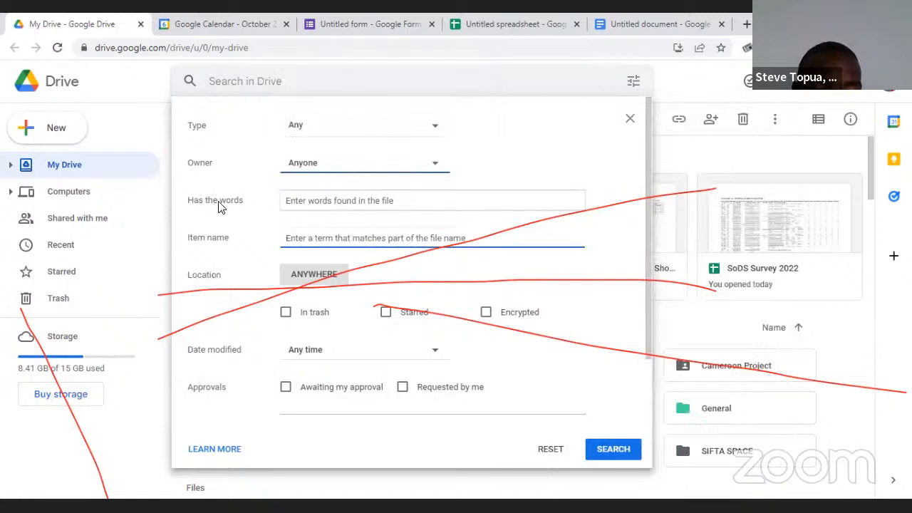
{"action": "left_click", "coordinate": [249, 232]}
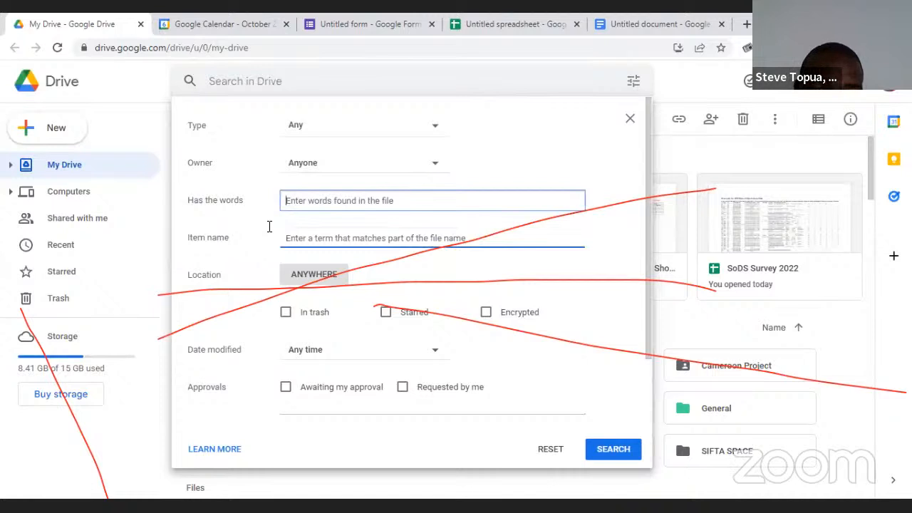
{"action": "key", "text": "shift+Tab"}
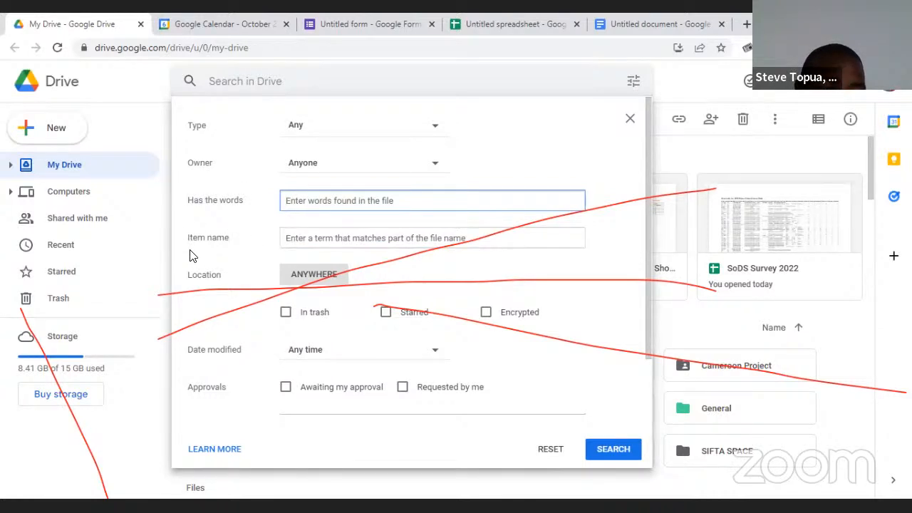
{"action": "left_click", "coordinate": [205, 237]}
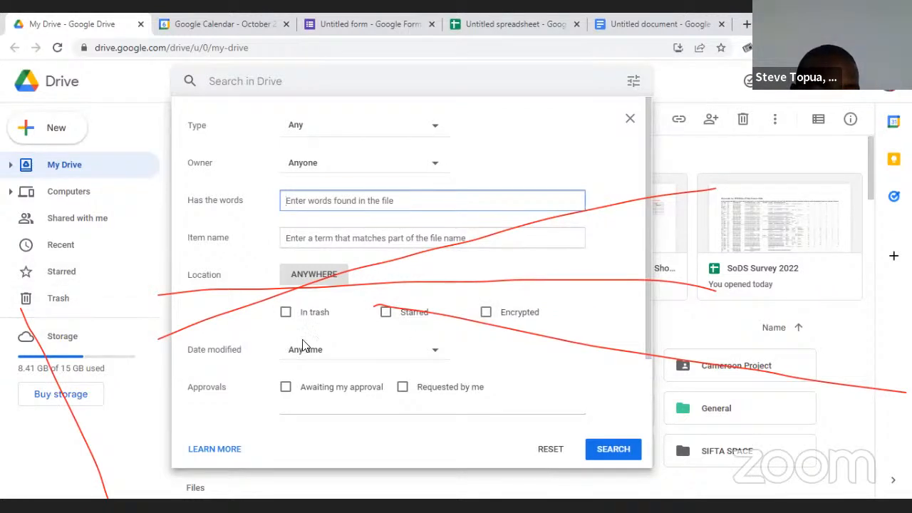
{"action": "left_click", "coordinate": [351, 353]}
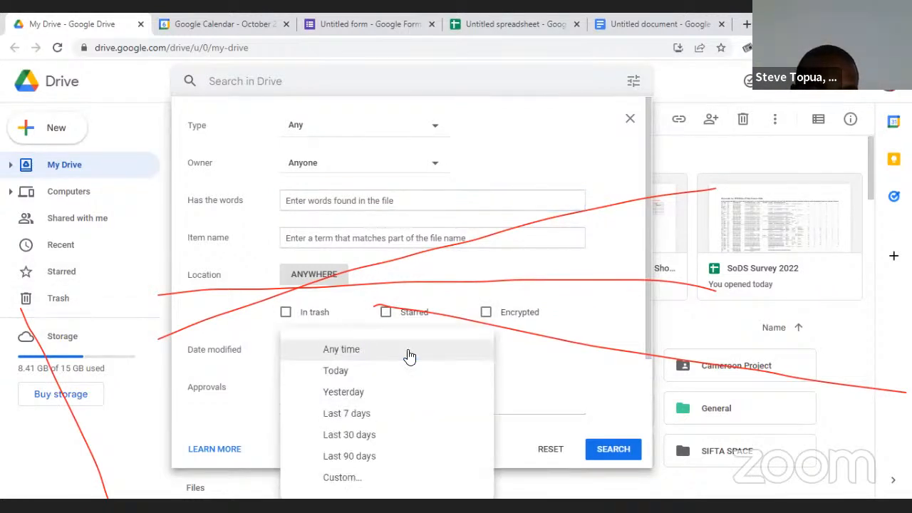
{"action": "left_click", "coordinate": [537, 347]}
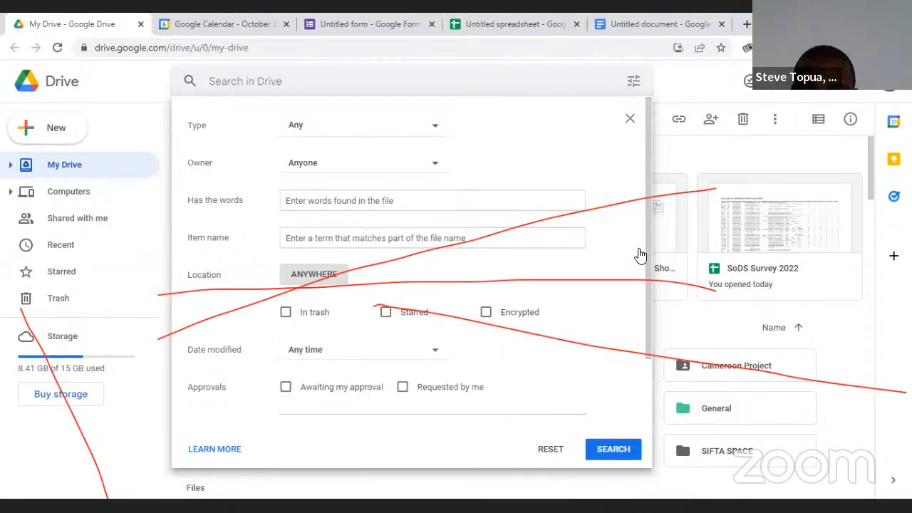
Inspect the Shared to and Follow up filters unchanged, then close the advanced search form.
{"action": "scroll", "coordinate": [646, 301], "scroll_direction": "down", "scroll_amount": 1}
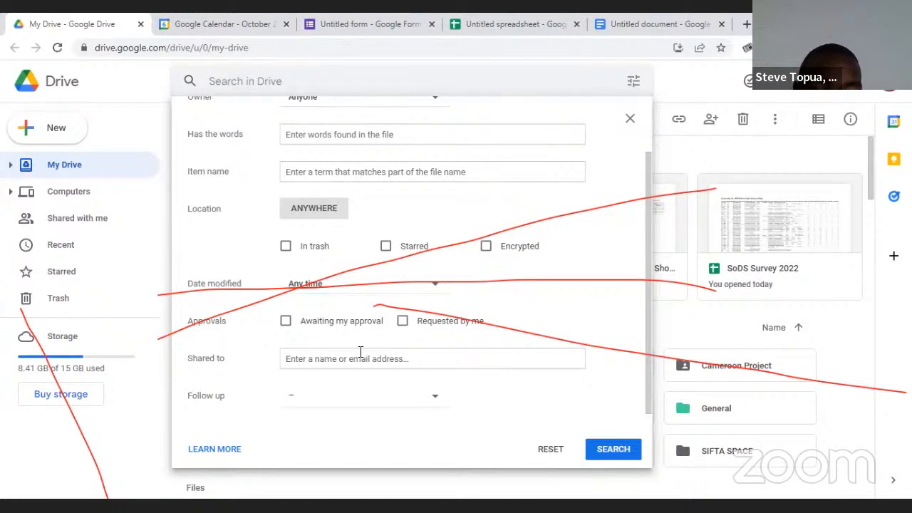
{"action": "left_click", "coordinate": [286, 356]}
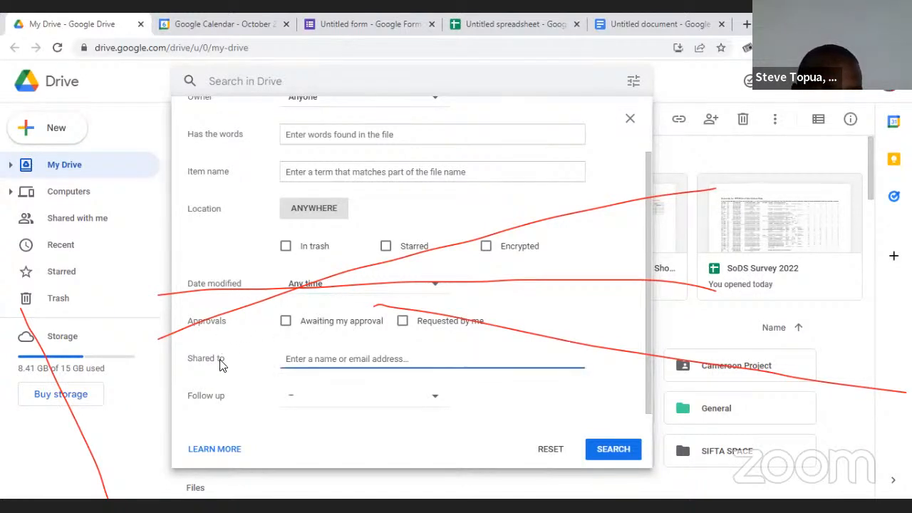
{"action": "left_click", "coordinate": [276, 358]}
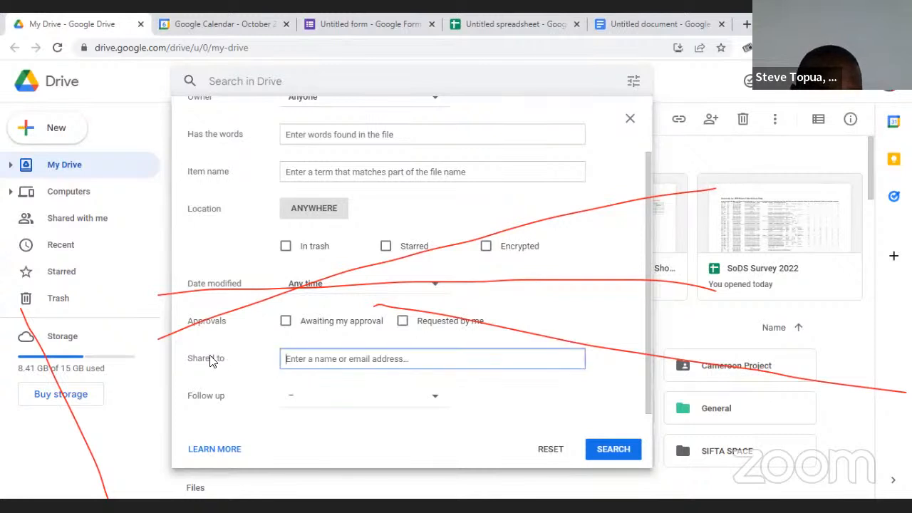
{"action": "left_click", "coordinate": [439, 400]}
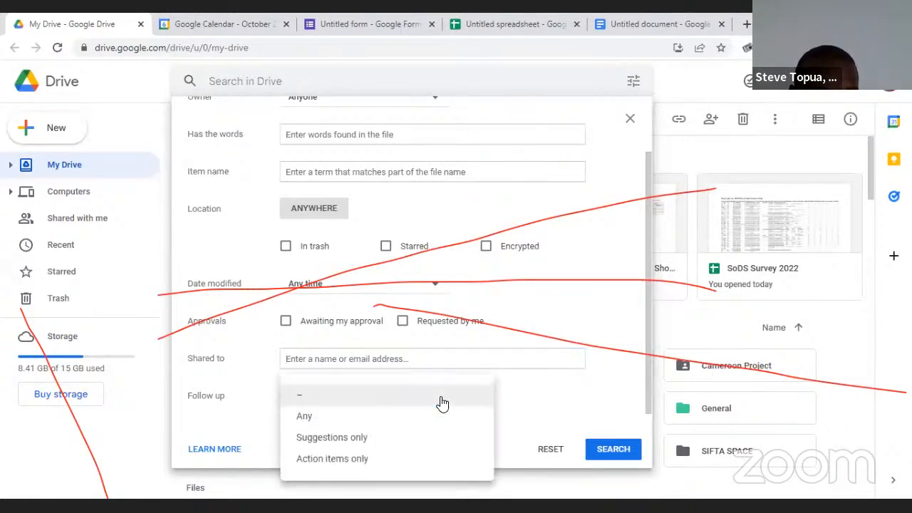
{"action": "left_click", "coordinate": [213, 387]}
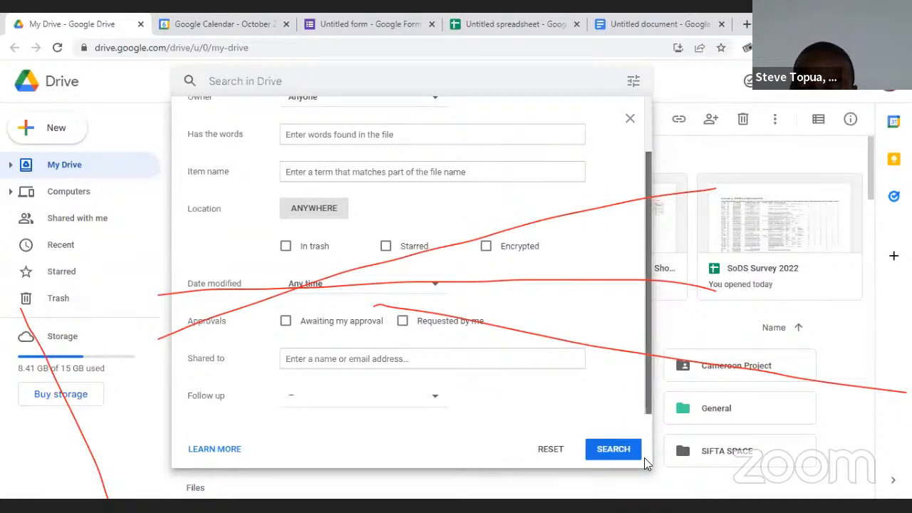
{"action": "left_click_drag", "start_coordinate": [649, 161], "coordinate": [658, 91]}
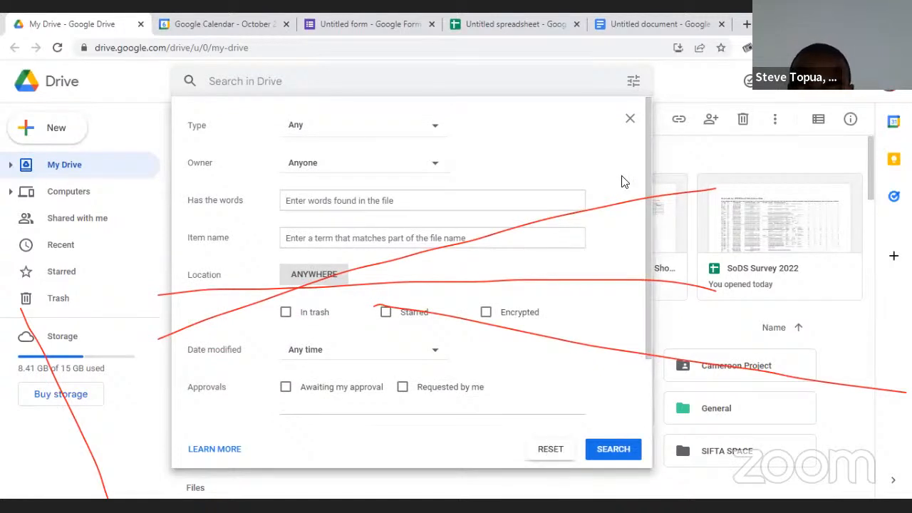
{"action": "left_click", "coordinate": [632, 123]}
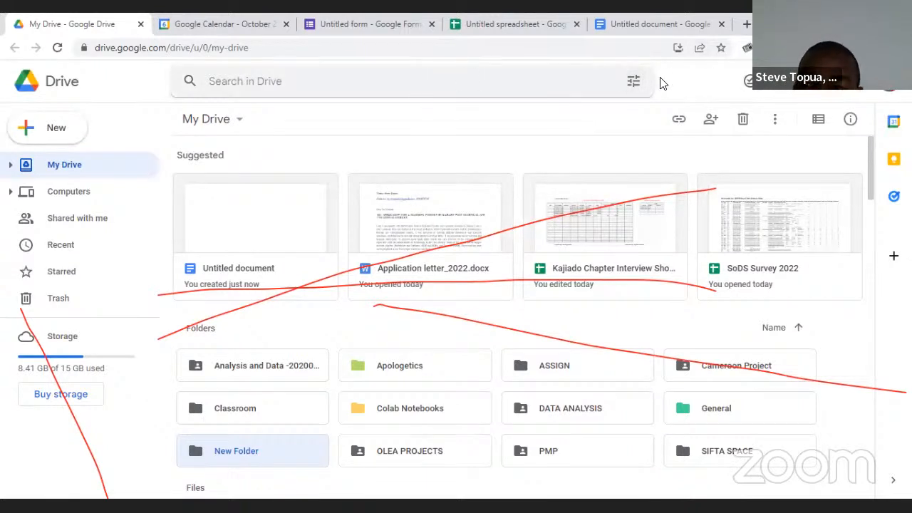
Turn on Offline preview from the offline-status icon.
{"action": "left_click", "coordinate": [749, 83]}
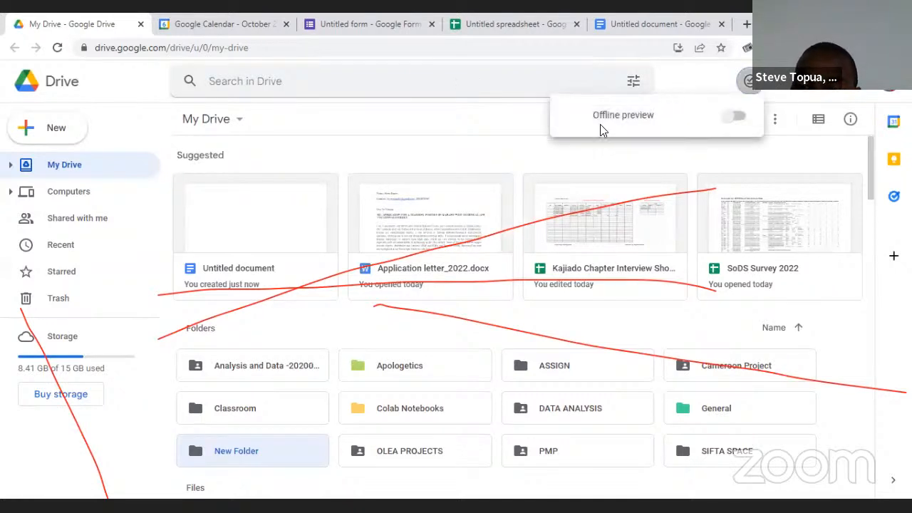
{"action": "left_click", "coordinate": [745, 84]}
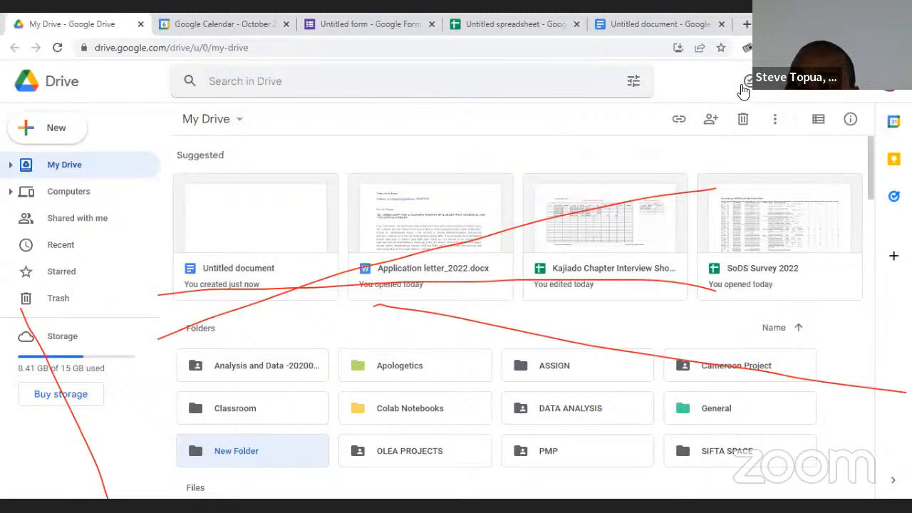
{"action": "left_click", "coordinate": [747, 83]}
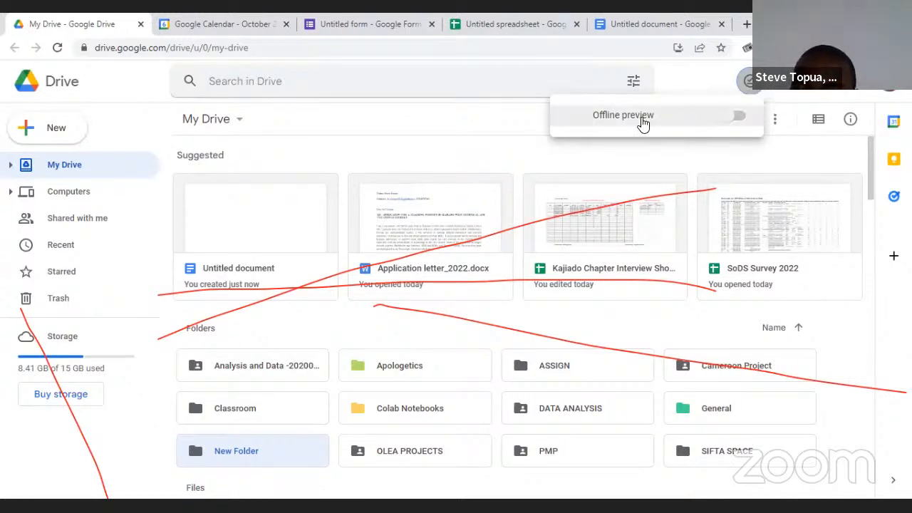
{"action": "left_click", "coordinate": [739, 116]}
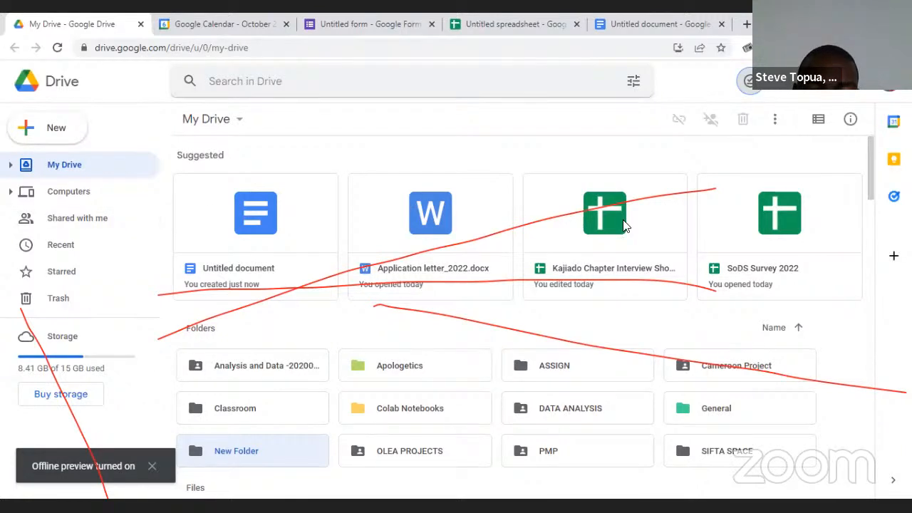
{"action": "left_click", "coordinate": [749, 81]}
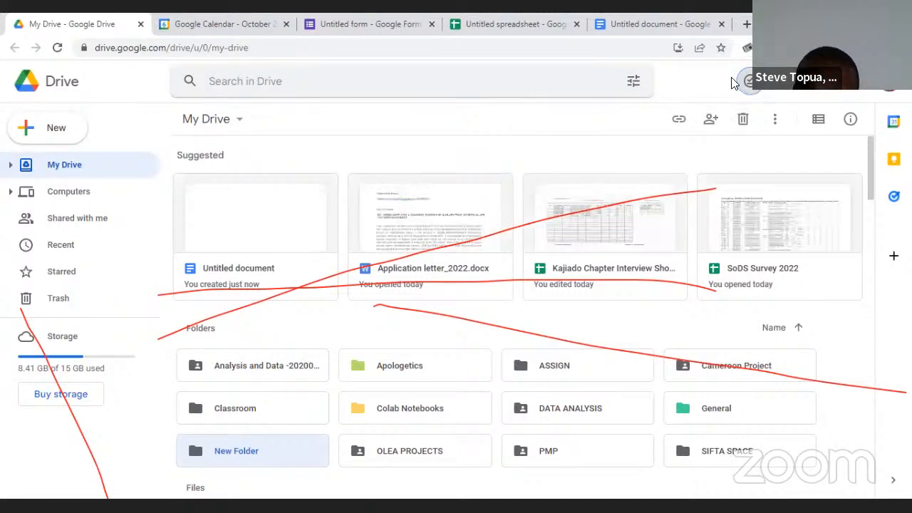
{"action": "left_click", "coordinate": [748, 81]}
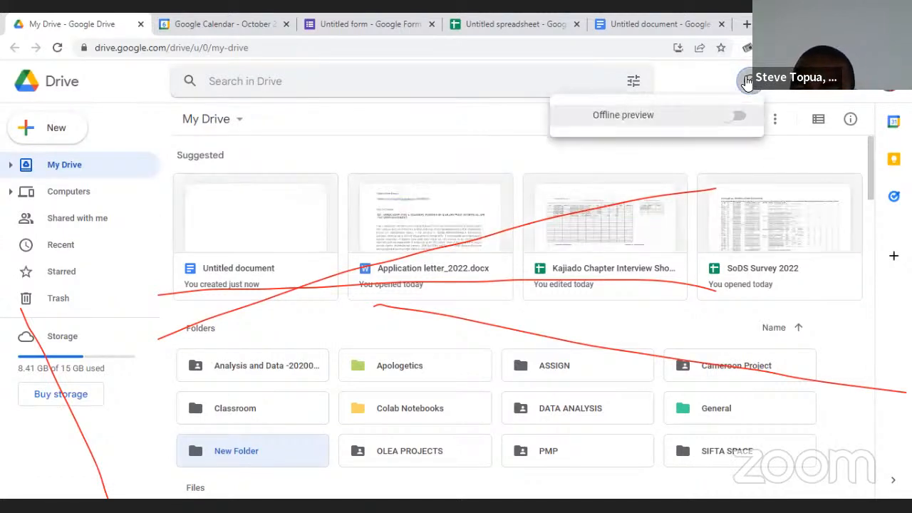
{"action": "left_click", "coordinate": [735, 115]}
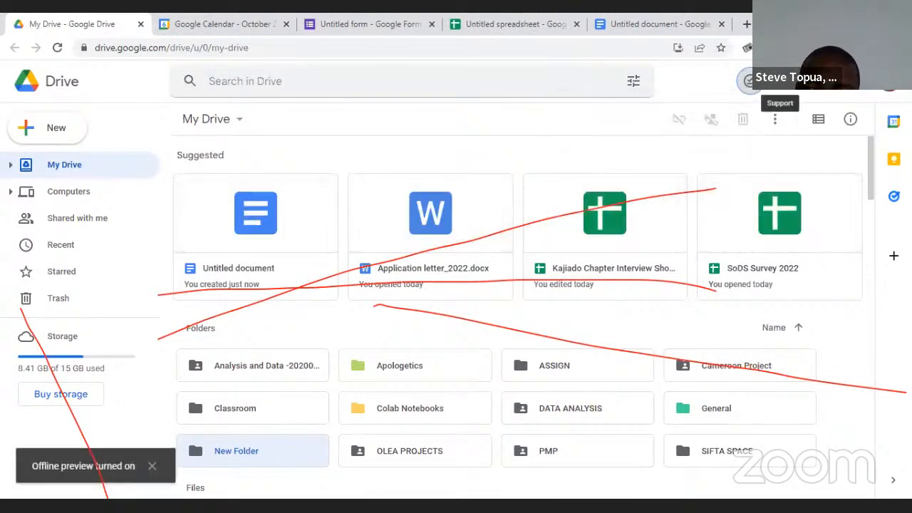
Turn Offline preview back off and open the Support menu.
{"action": "left_click", "coordinate": [748, 80]}
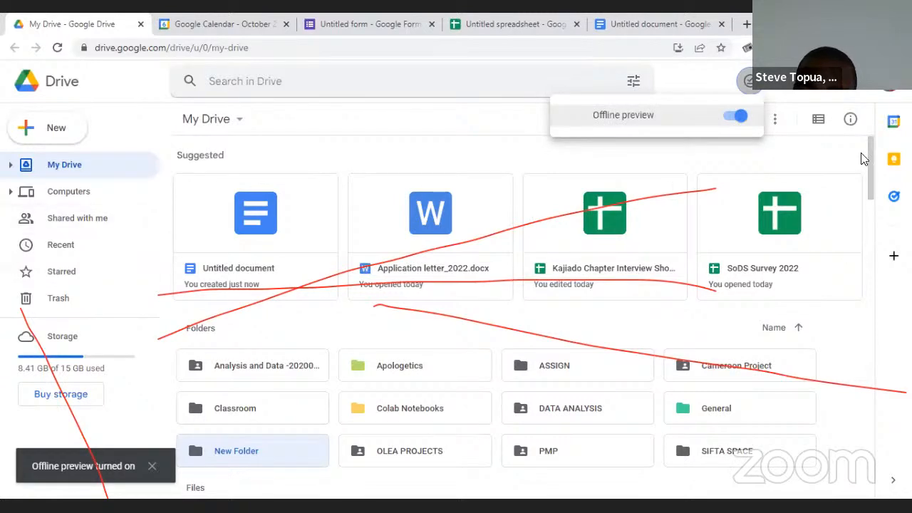
{"action": "left_click_drag", "start_coordinate": [872, 142], "coordinate": [869, 250]}
{"action": "scroll", "coordinate": [872, 205], "scroll_direction": "up", "scroll_amount": 5}
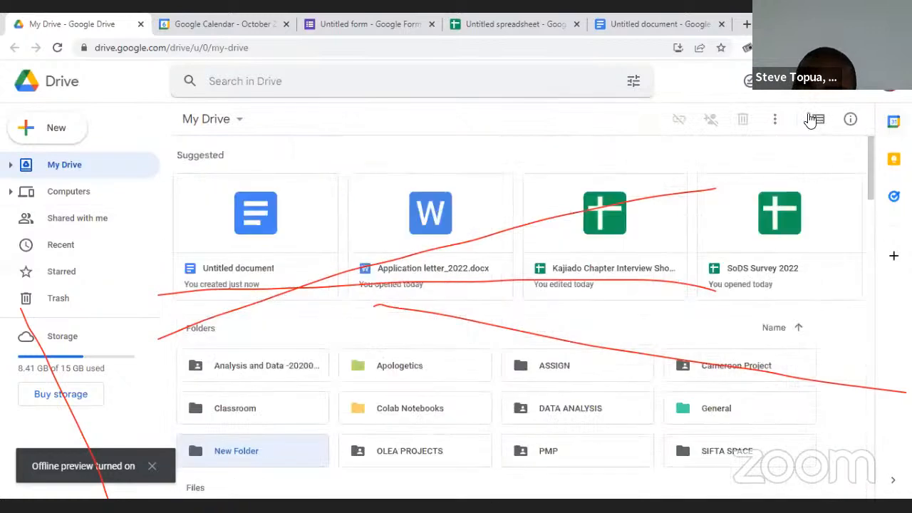
{"action": "left_click", "coordinate": [749, 80]}
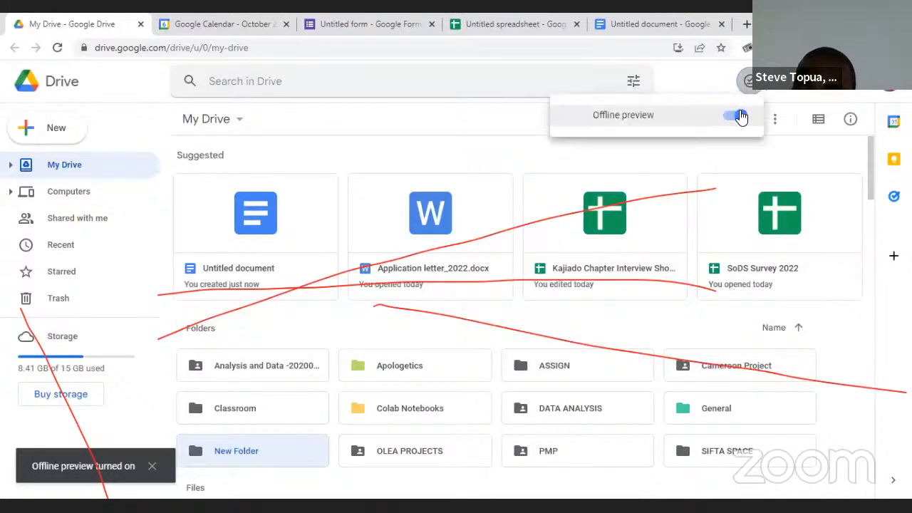
{"action": "left_click", "coordinate": [743, 117]}
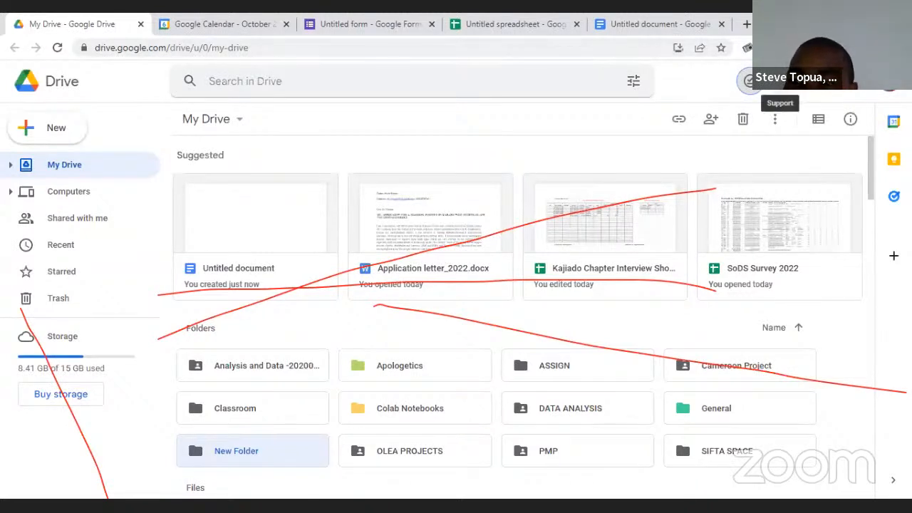
{"action": "left_click", "coordinate": [748, 81]}
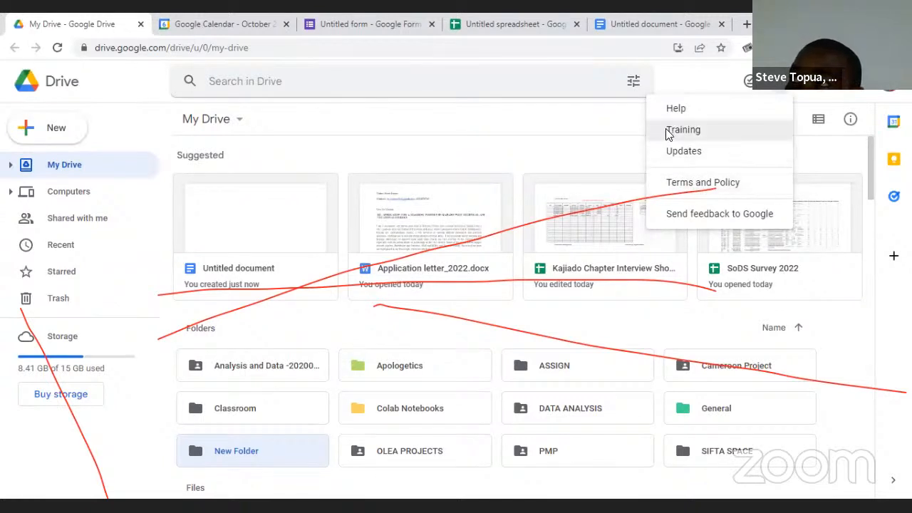
Choose Help from the Support menu, opening a panel that reports help couldn't load.
{"action": "left_click", "coordinate": [639, 166]}
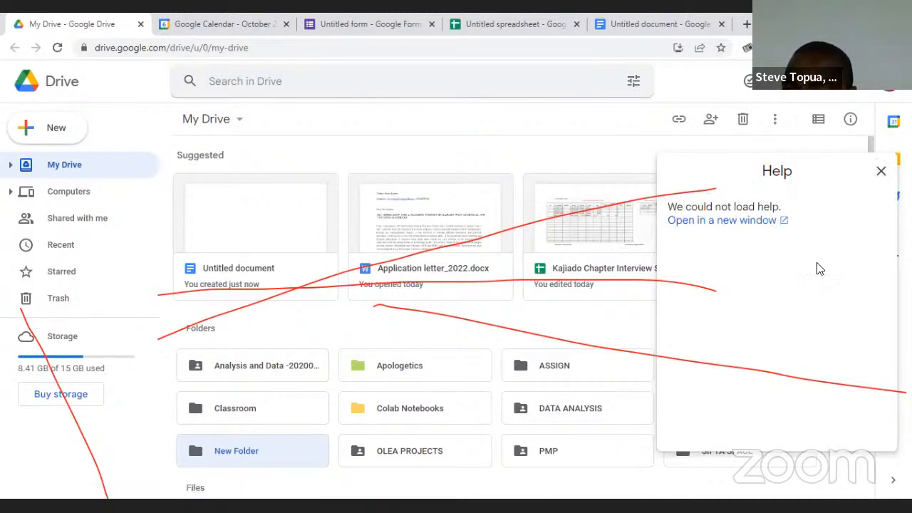
Close the failed Help panel and reopen Help from the Support menu.
{"action": "key", "text": "Escape"}
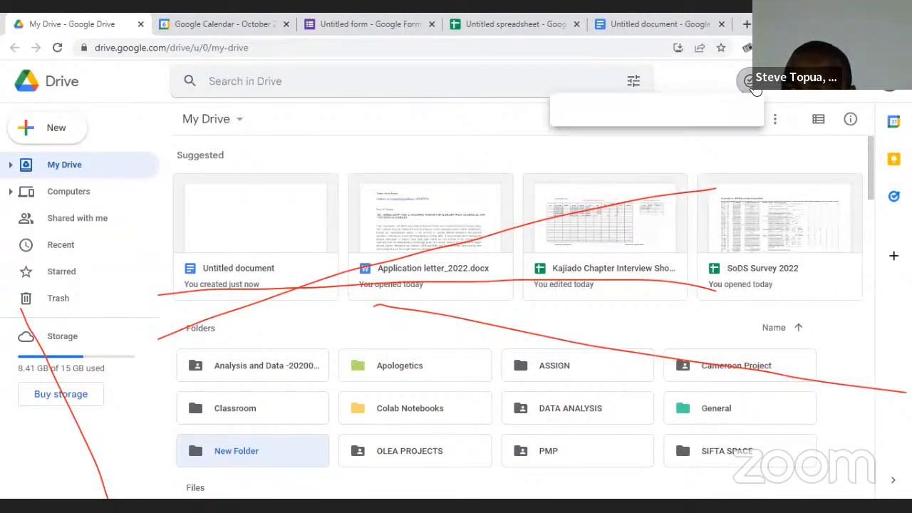
{"action": "left_click", "coordinate": [770, 93]}
{"action": "left_click", "coordinate": [729, 113]}
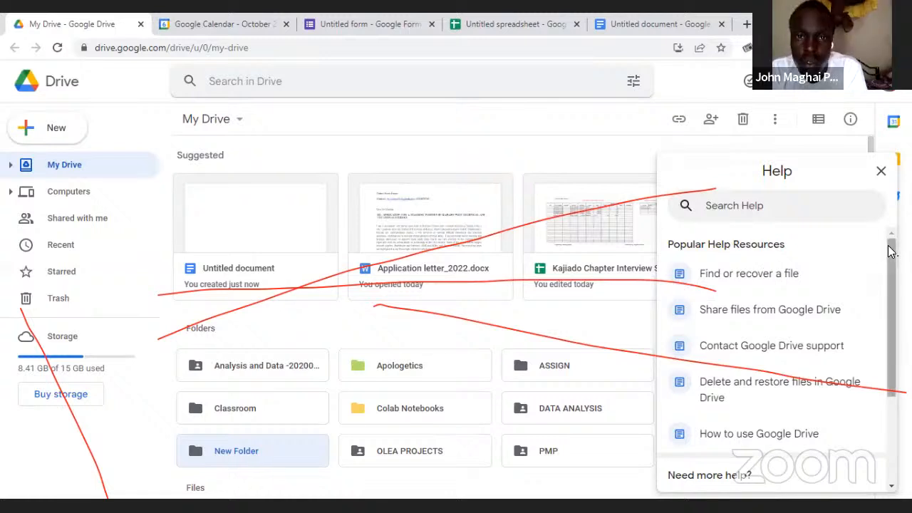
Scroll through the loaded help articles like Find or recover a file, then reopen Support.
{"action": "left_click_drag", "start_coordinate": [891, 254], "coordinate": [886, 301]}
{"action": "scroll", "coordinate": [883, 300], "scroll_direction": "down", "scroll_amount": 2}
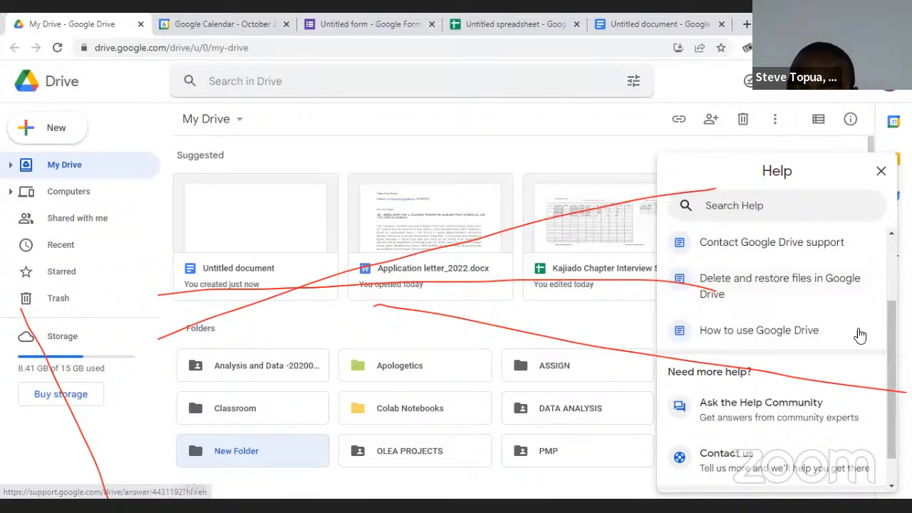
{"action": "scroll", "coordinate": [781, 285], "scroll_direction": "up", "scroll_amount": 3}
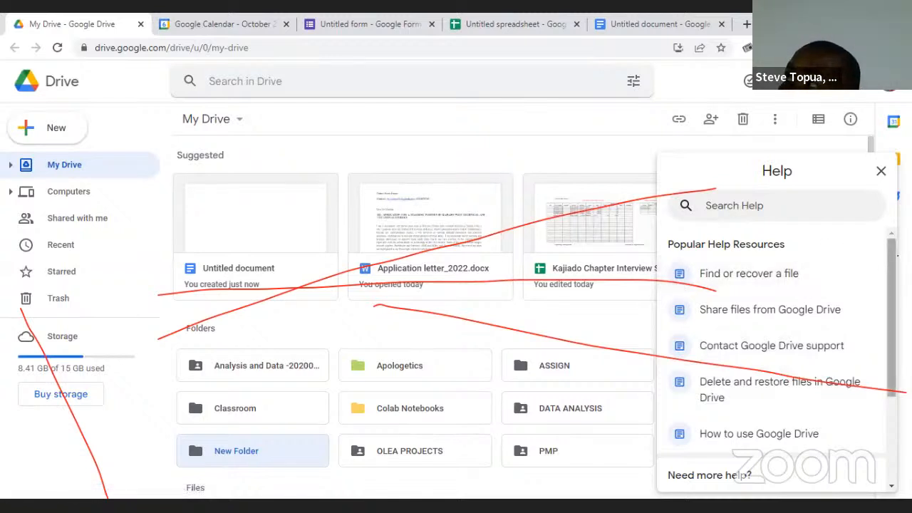
{"action": "scroll", "coordinate": [884, 299], "scroll_direction": "down", "scroll_amount": 2}
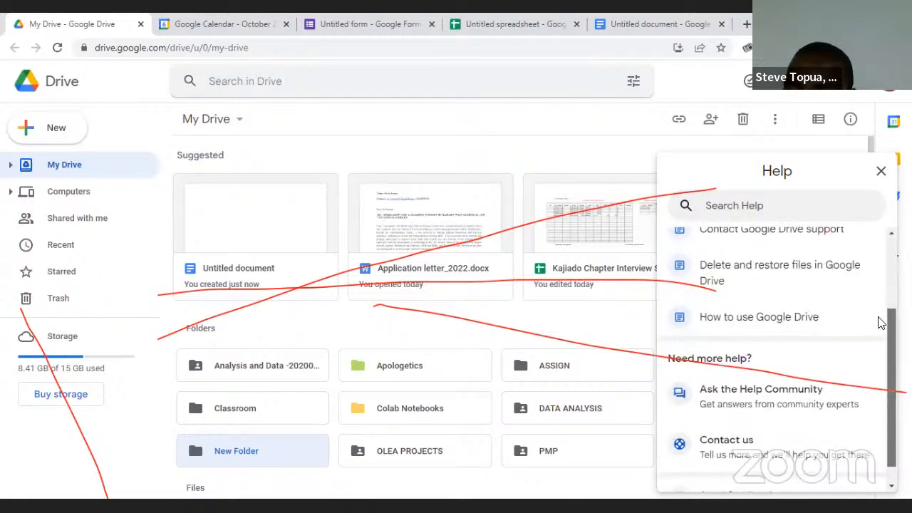
{"action": "scroll", "coordinate": [883, 342], "scroll_direction": "down", "scroll_amount": 1}
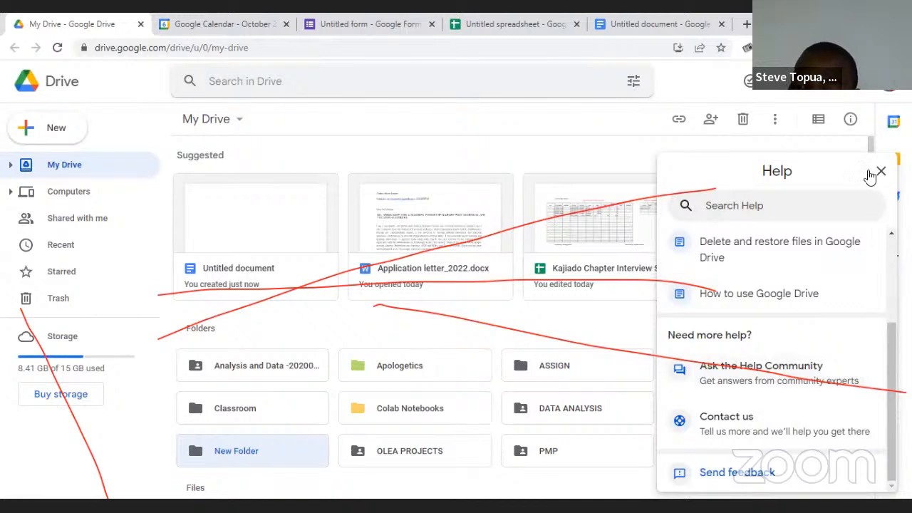
{"action": "left_click_drag", "start_coordinate": [894, 343], "coordinate": [891, 238]}
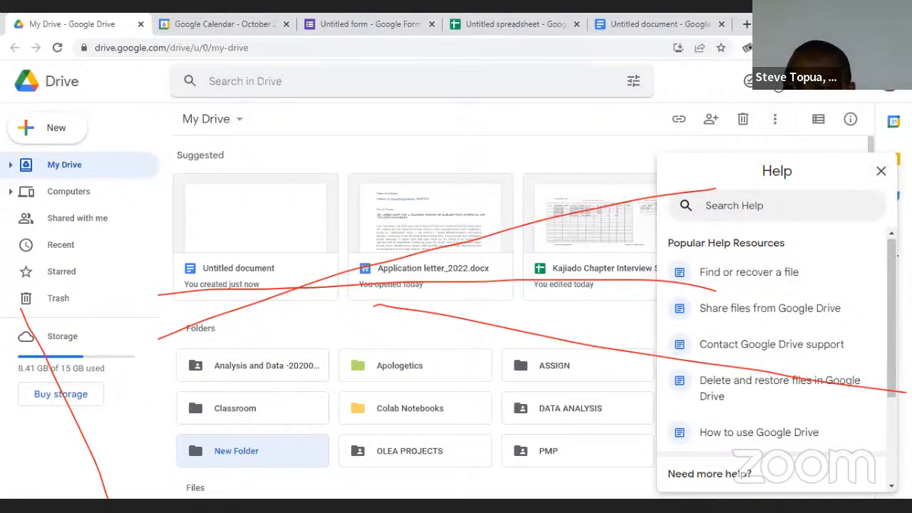
{"action": "left_click", "coordinate": [778, 82]}
Open the Google Drive training page and read down to the Drive cheat sheet description.
{"action": "left_click", "coordinate": [689, 127]}
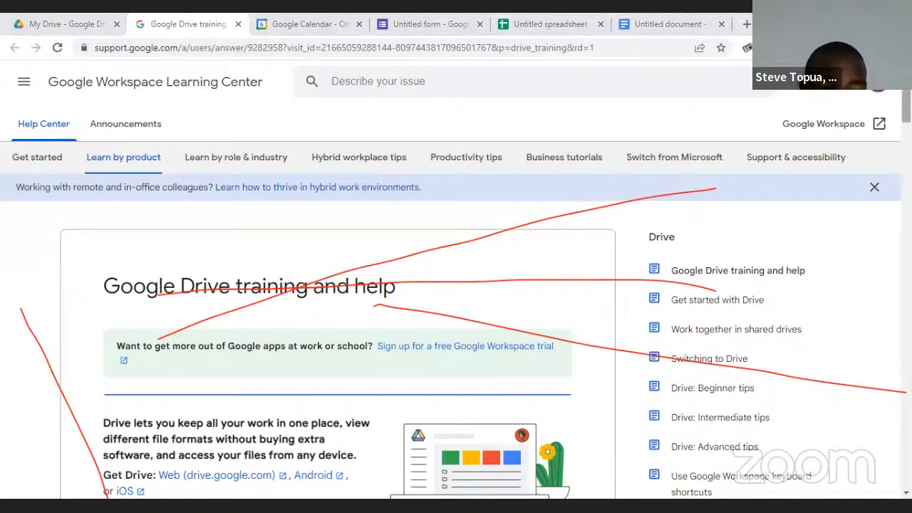
{"action": "scroll", "coordinate": [456, 299], "scroll_direction": "down", "scroll_amount": 6}
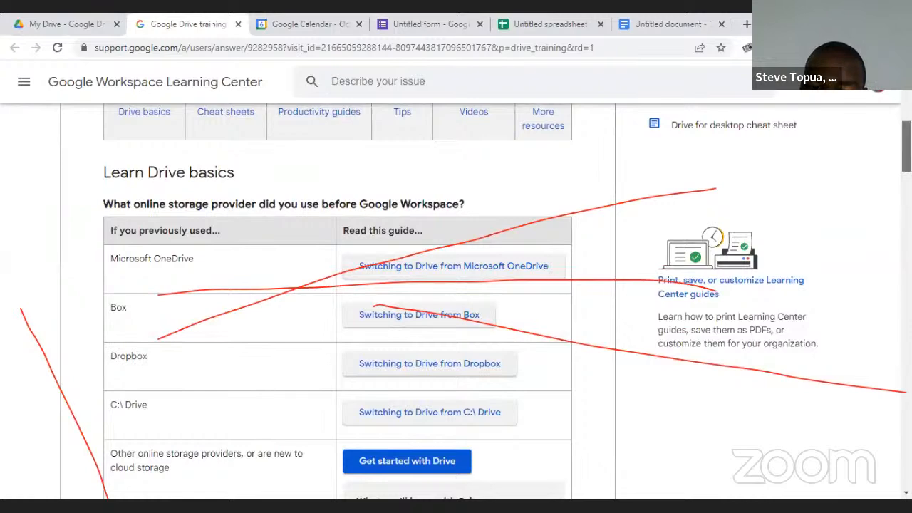
{"action": "scroll", "coordinate": [456, 300], "scroll_direction": "down", "scroll_amount": 9}
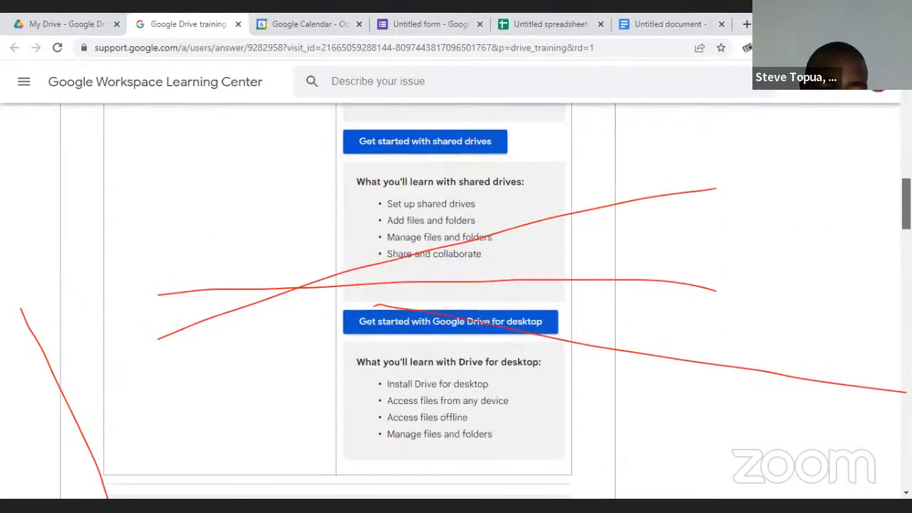
{"action": "scroll", "coordinate": [456, 299], "scroll_direction": "down", "scroll_amount": 5}
{"action": "scroll", "coordinate": [456, 299], "scroll_direction": "down", "scroll_amount": 2}
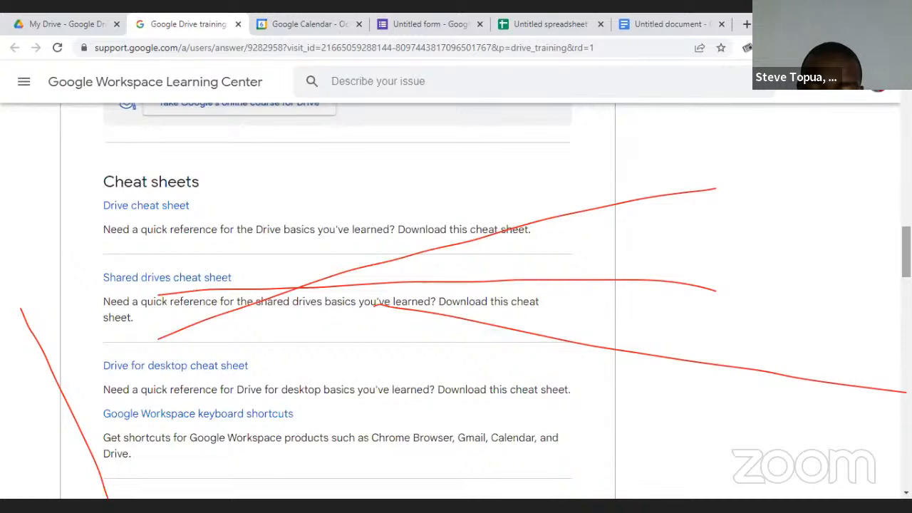
{"action": "scroll", "coordinate": [305, 261], "scroll_direction": "up", "scroll_amount": 1}
{"action": "scroll", "coordinate": [305, 261], "scroll_direction": "down", "scroll_amount": 2}
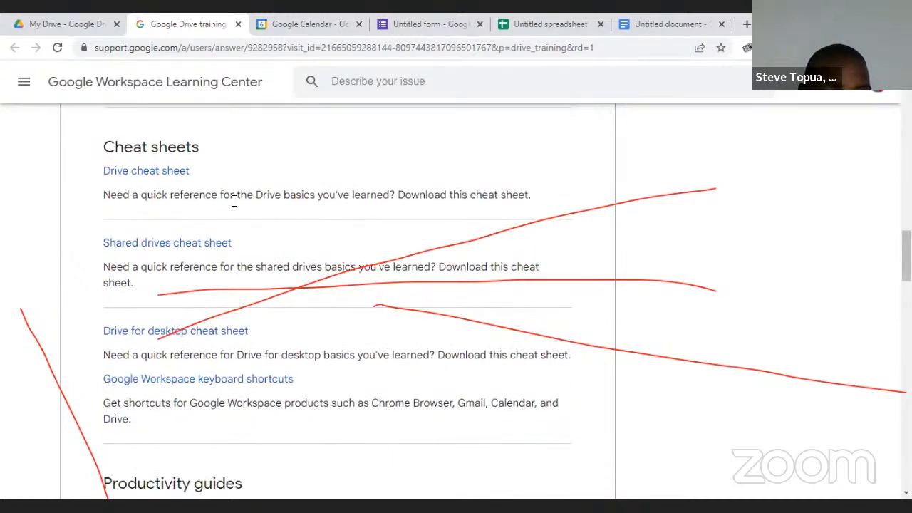
{"action": "left_click_drag", "start_coordinate": [255, 195], "coordinate": [809, 252]}
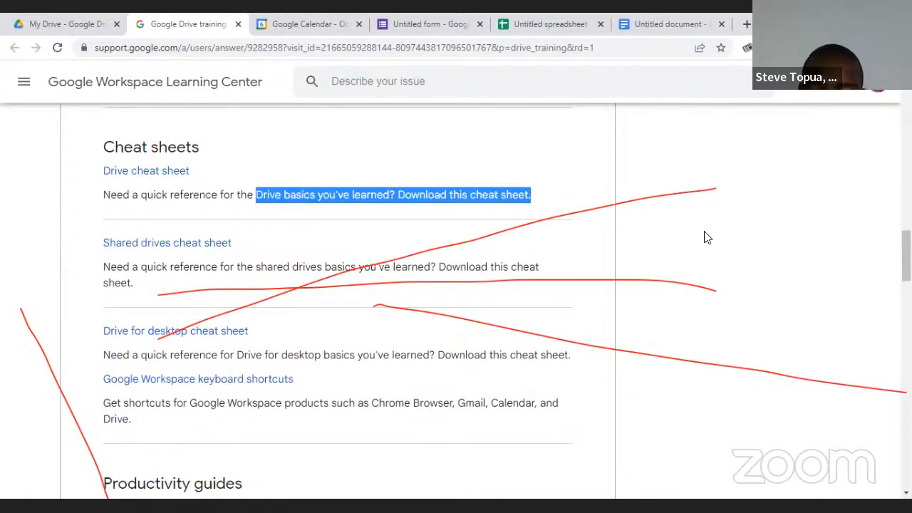
Continue through the tips and Videos sections down to More resources at the page bottom.
{"action": "scroll", "coordinate": [112, 157], "scroll_direction": "down", "scroll_amount": 3}
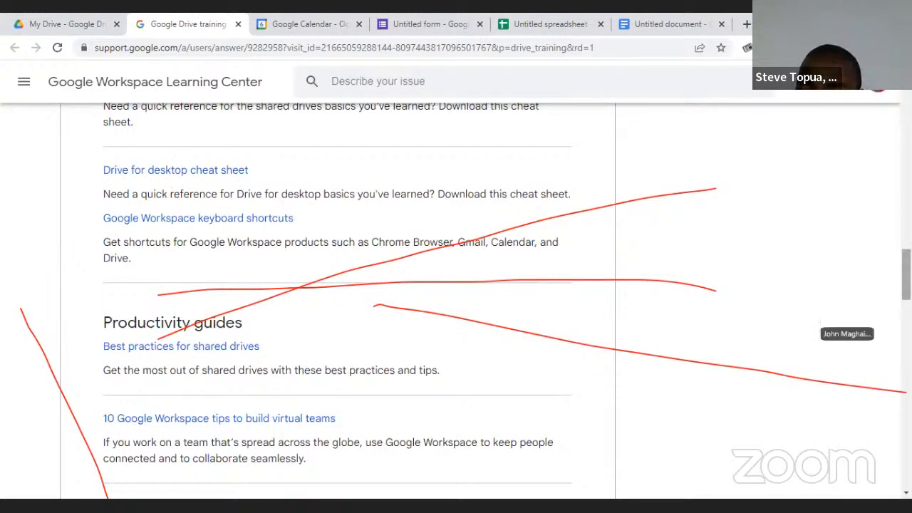
{"action": "scroll", "coordinate": [905, 285], "scroll_direction": "down", "scroll_amount": 3}
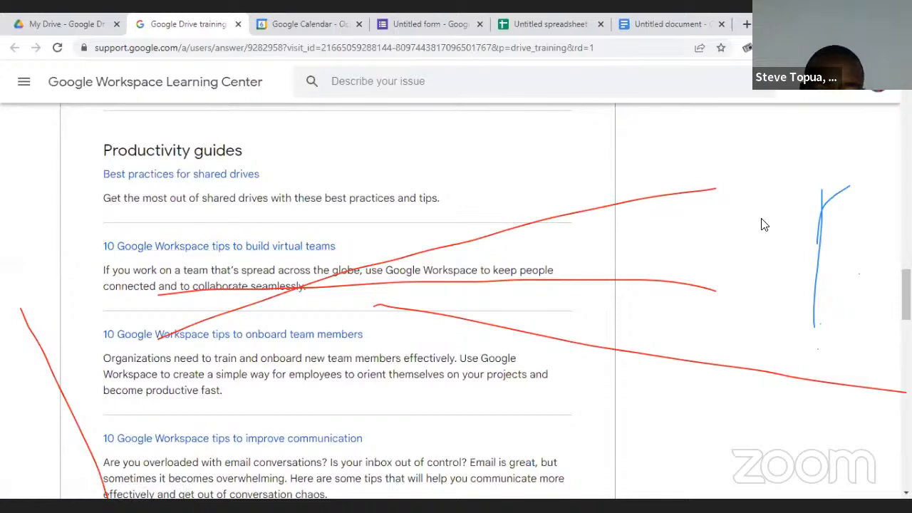
{"action": "scroll", "coordinate": [904, 300], "scroll_direction": "down", "scroll_amount": 9}
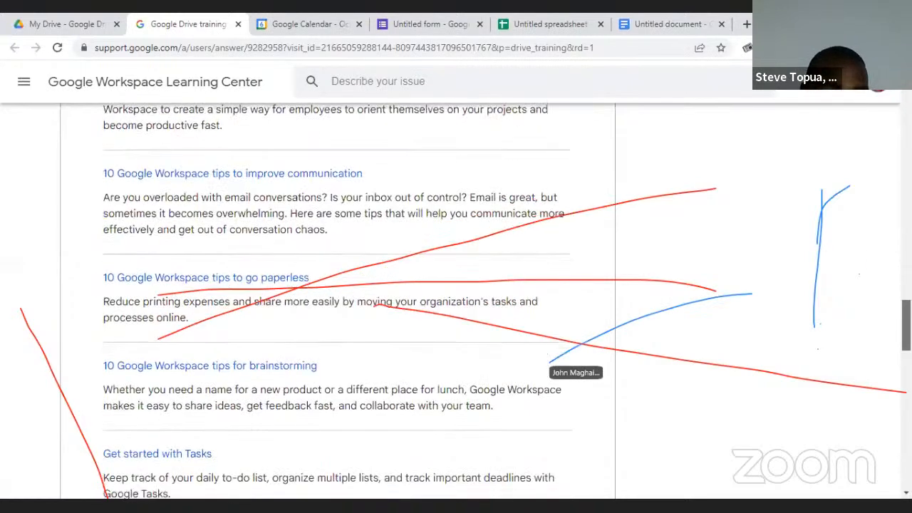
{"action": "scroll", "coordinate": [905, 371], "scroll_direction": "down", "scroll_amount": 5}
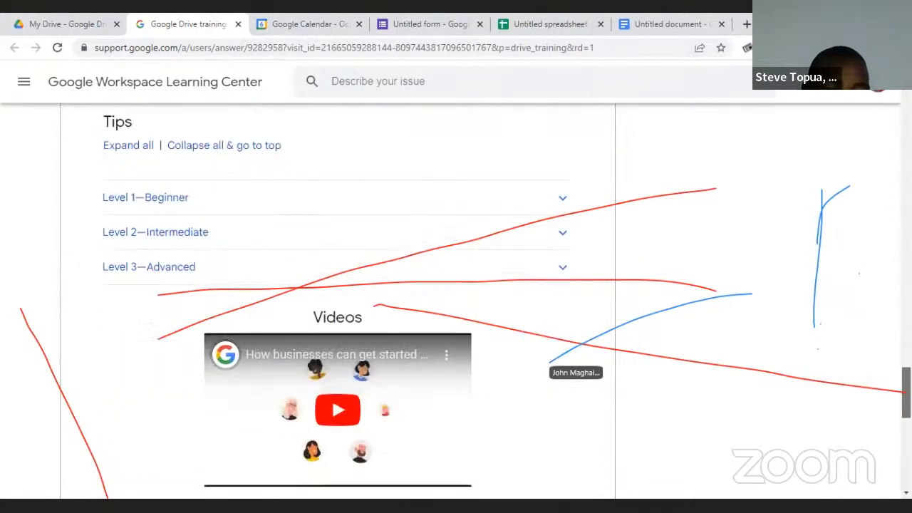
{"action": "scroll", "coordinate": [456, 299], "scroll_direction": "up", "scroll_amount": 2}
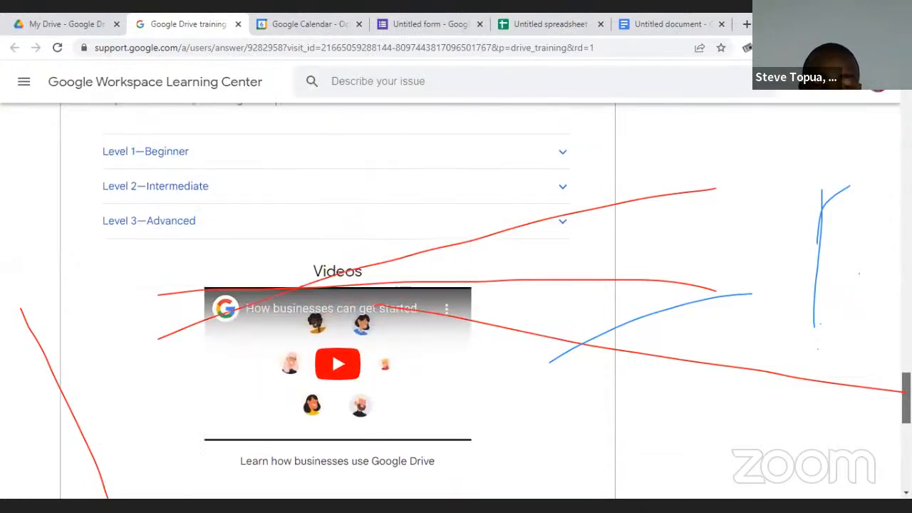
{"action": "scroll", "coordinate": [338, 342], "scroll_direction": "down", "scroll_amount": 1}
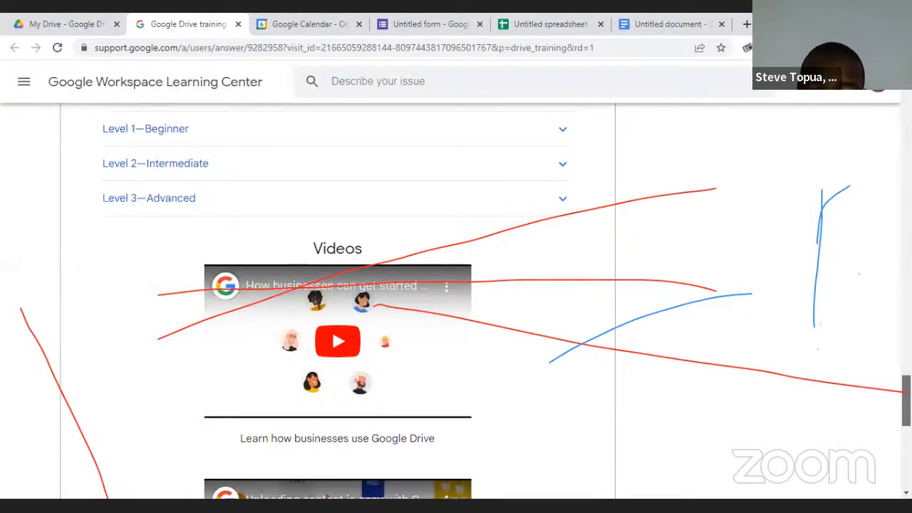
{"action": "scroll", "coordinate": [338, 342], "scroll_direction": "down", "scroll_amount": 3}
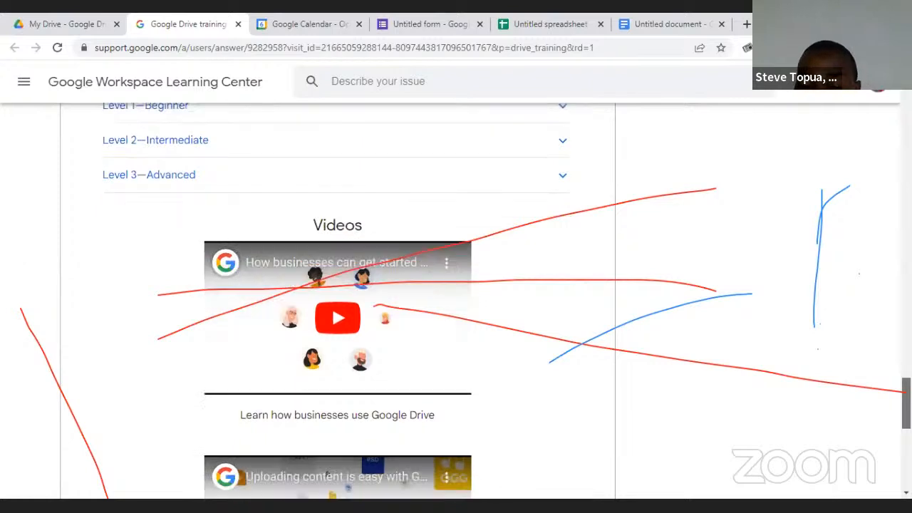
{"action": "scroll", "coordinate": [338, 299], "scroll_direction": "up", "scroll_amount": 5}
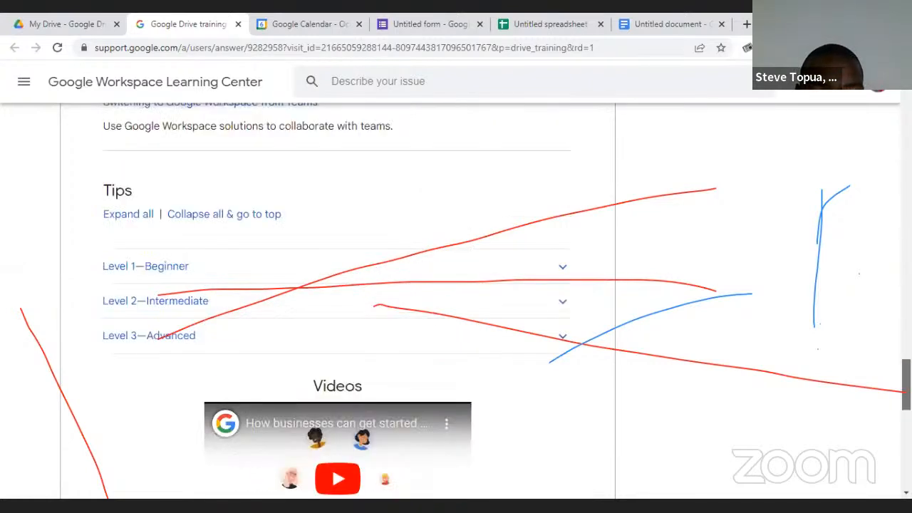
{"action": "scroll", "coordinate": [338, 299], "scroll_direction": "down", "scroll_amount": 2}
{"action": "scroll", "coordinate": [362, 165], "scroll_direction": "down", "scroll_amount": 2}
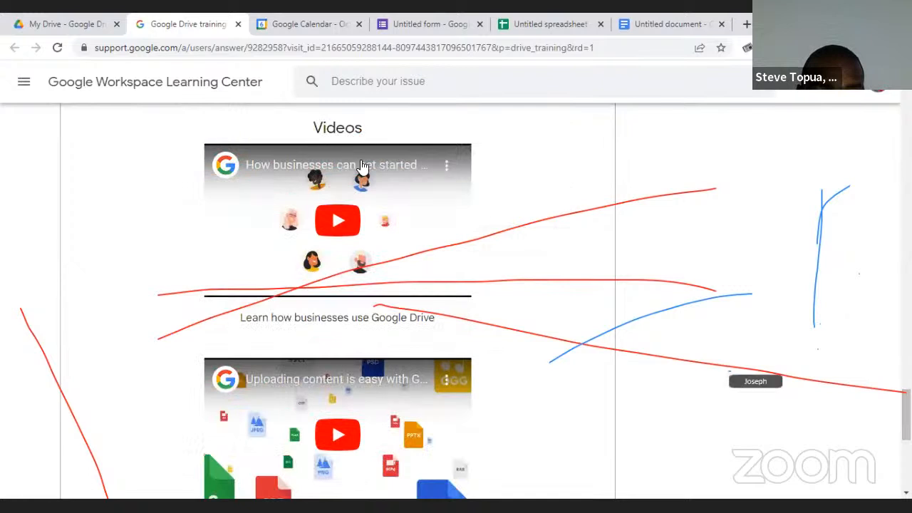
{"action": "left_click_drag", "start_coordinate": [239, 317], "coordinate": [607, 308]}
{"action": "left_click", "coordinate": [261, 316]}
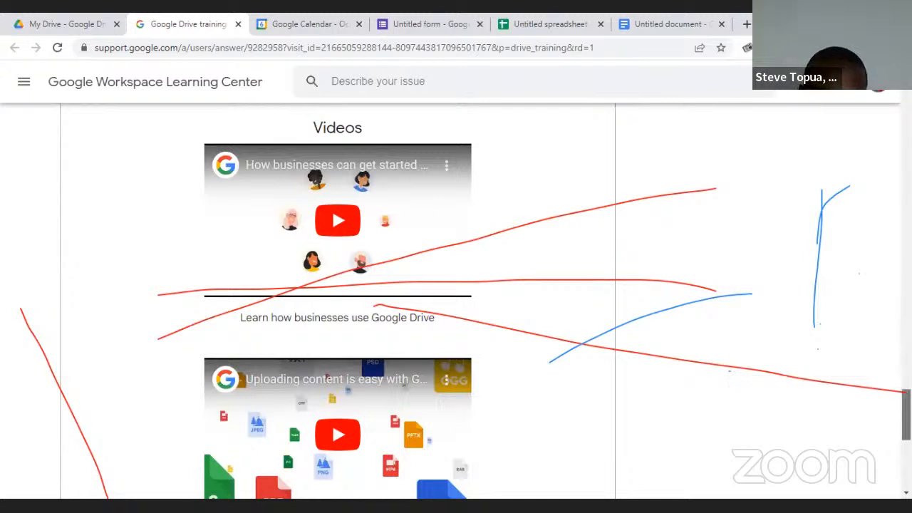
{"action": "scroll", "coordinate": [338, 299], "scroll_direction": "down", "scroll_amount": 4}
{"action": "scroll", "coordinate": [337, 299], "scroll_direction": "down", "scroll_amount": 1}
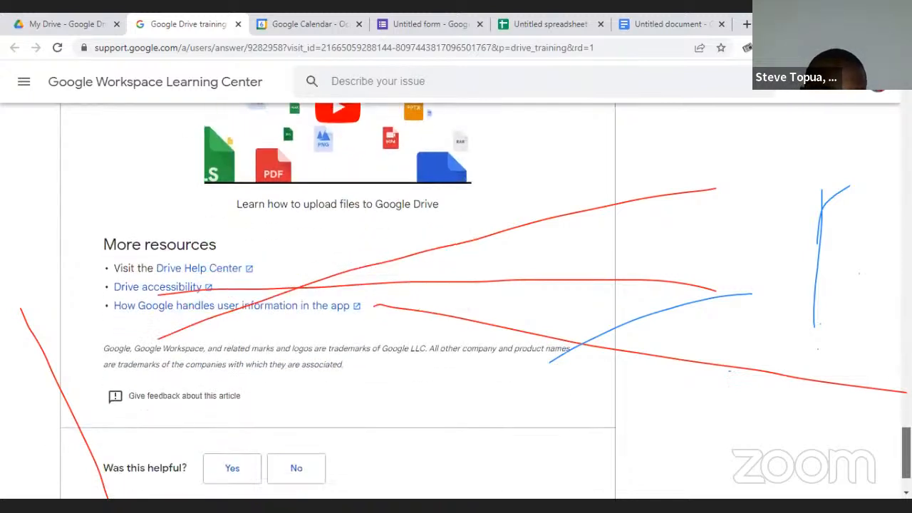
{"action": "scroll", "coordinate": [677, 439], "scroll_direction": "down", "scroll_amount": 1}
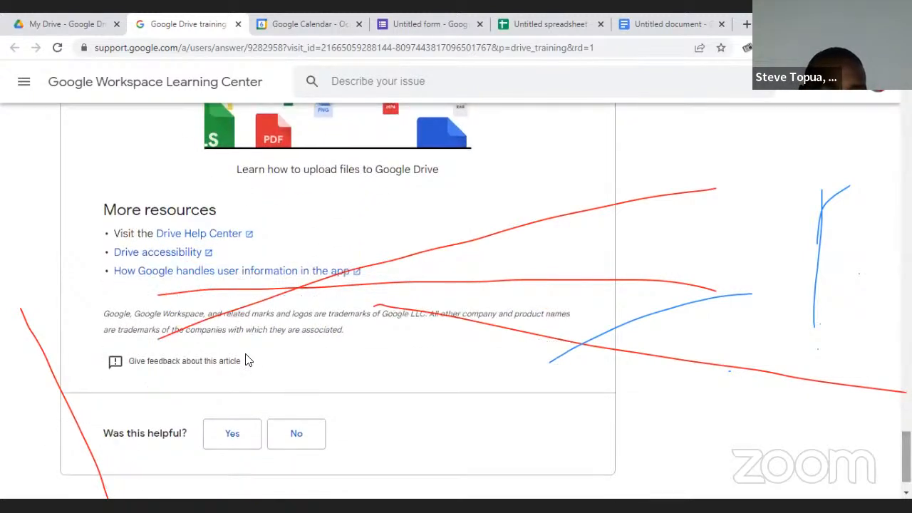
Return to the top of the training article and show the Learn by role & industry guides.
{"action": "left_click_drag", "start_coordinate": [906, 456], "coordinate": [905, 107]}
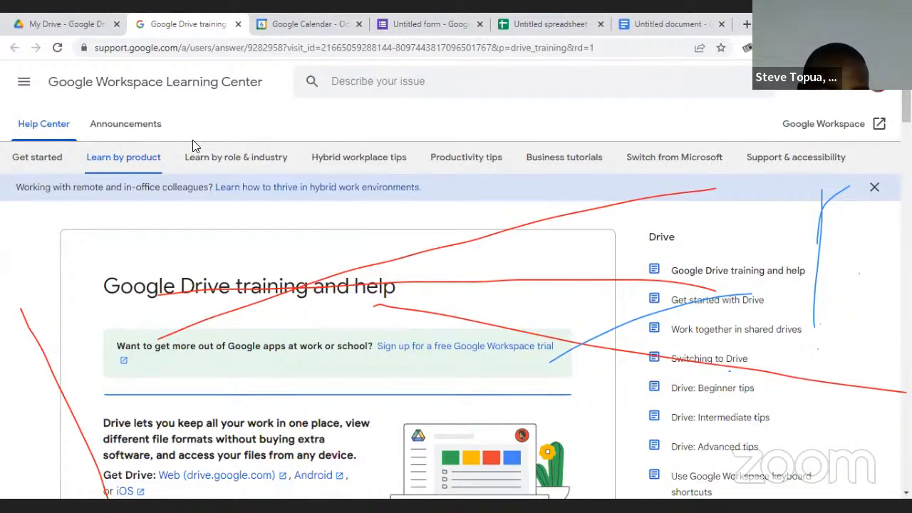
{"action": "left_click", "coordinate": [206, 156]}
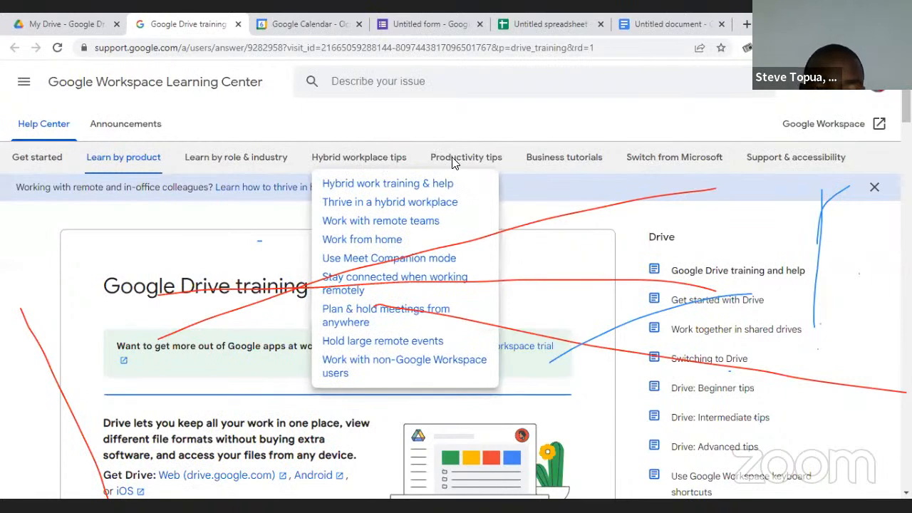
{"action": "mouse_move", "coordinate": [453, 160]}
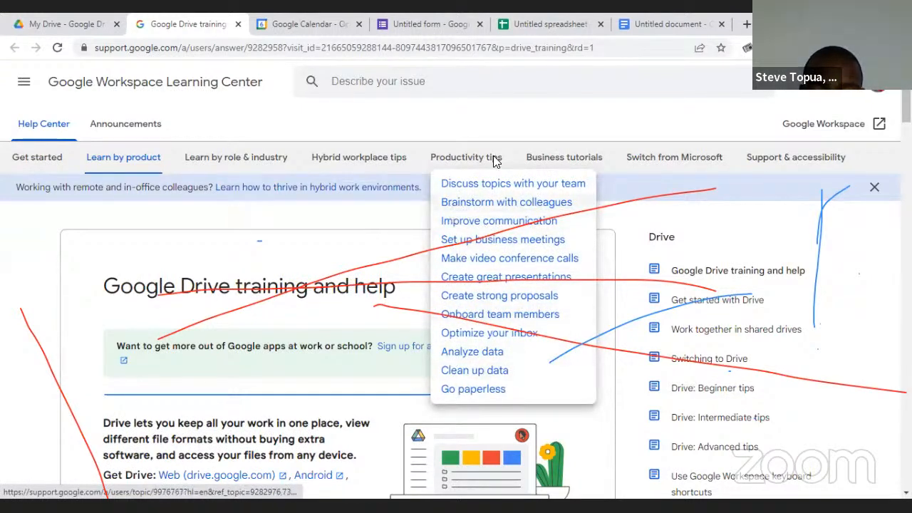
{"action": "left_click", "coordinate": [550, 158]}
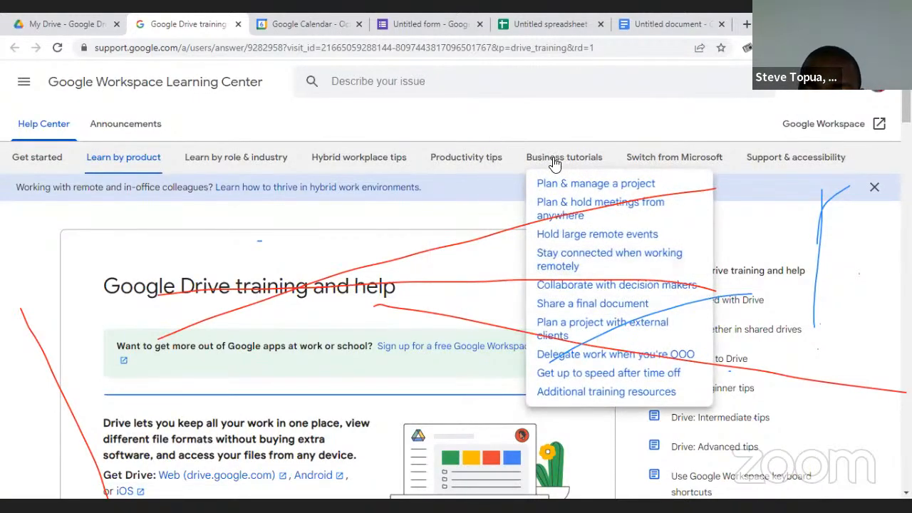
{"action": "left_click", "coordinate": [554, 161]}
{"action": "left_click", "coordinate": [554, 161]}
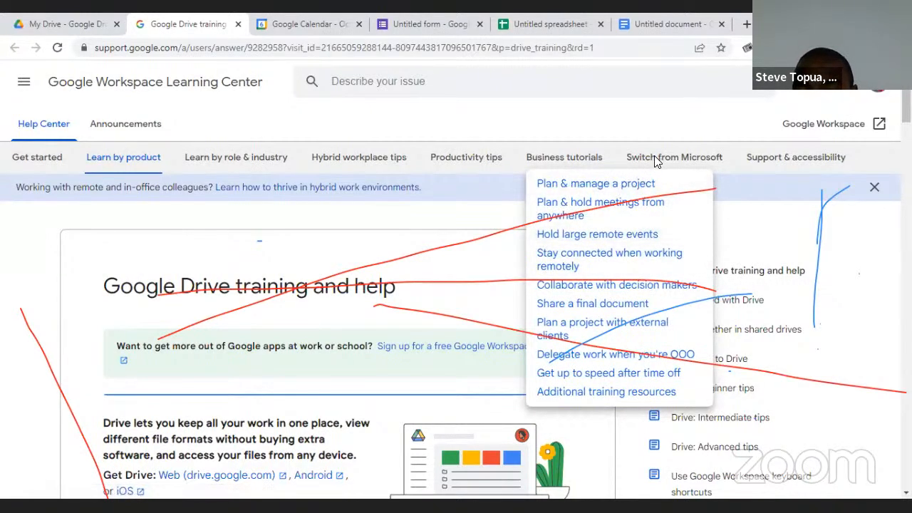
{"action": "mouse_move", "coordinate": [654, 161]}
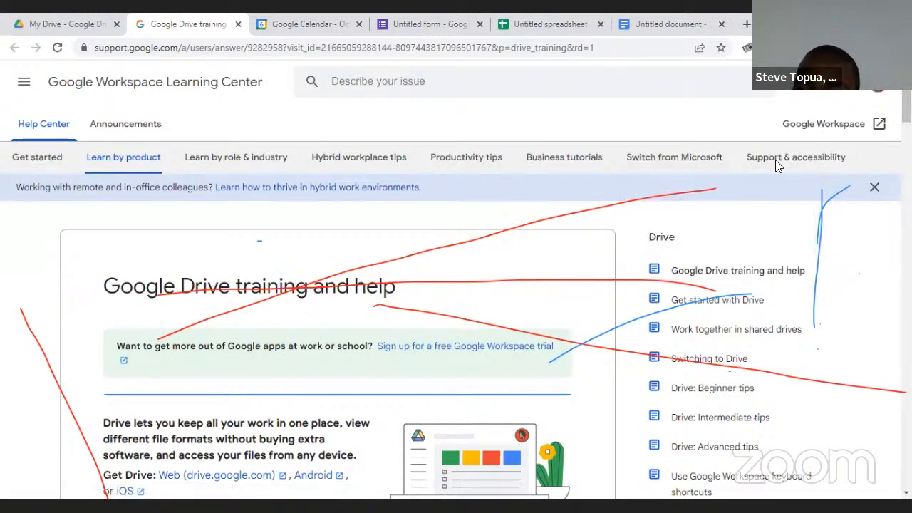
{"action": "mouse_move", "coordinate": [779, 163]}
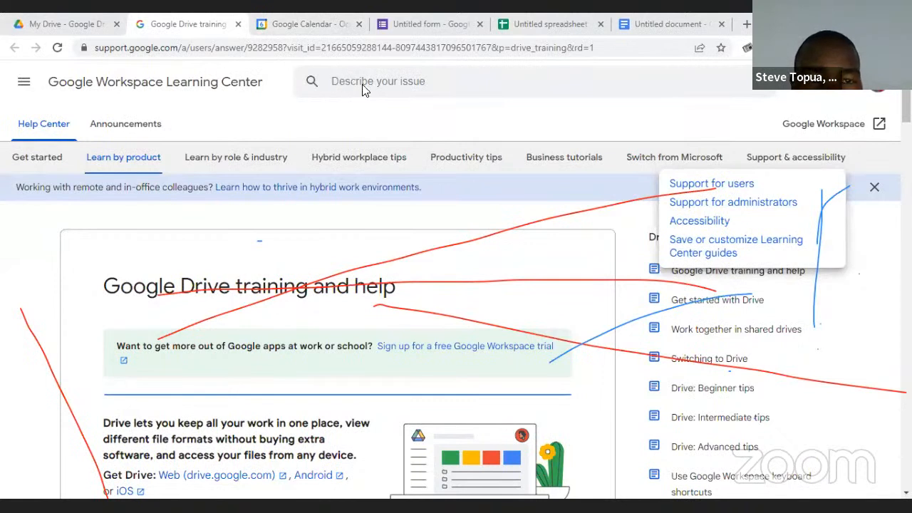
Search the Learning Center for 'I cannot locate my files'.
{"action": "left_click", "coordinate": [363, 84]}
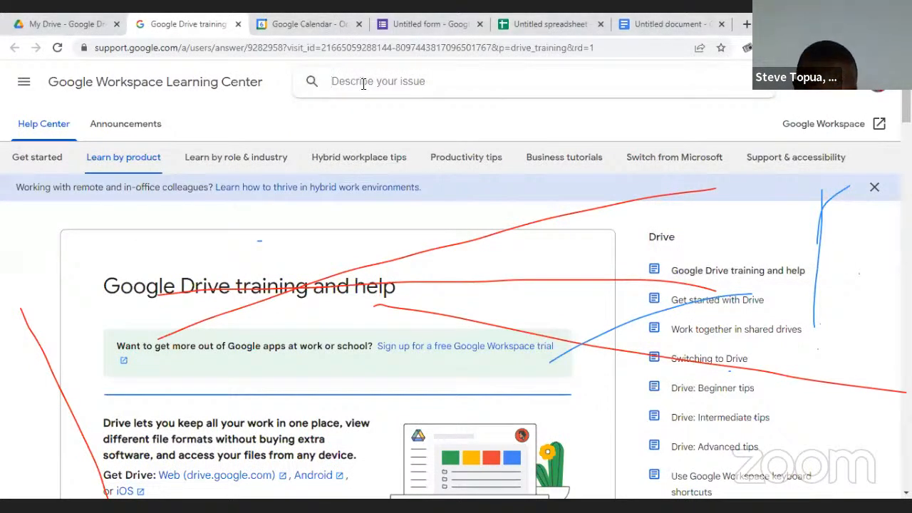
{"action": "type", "text": "I can"}
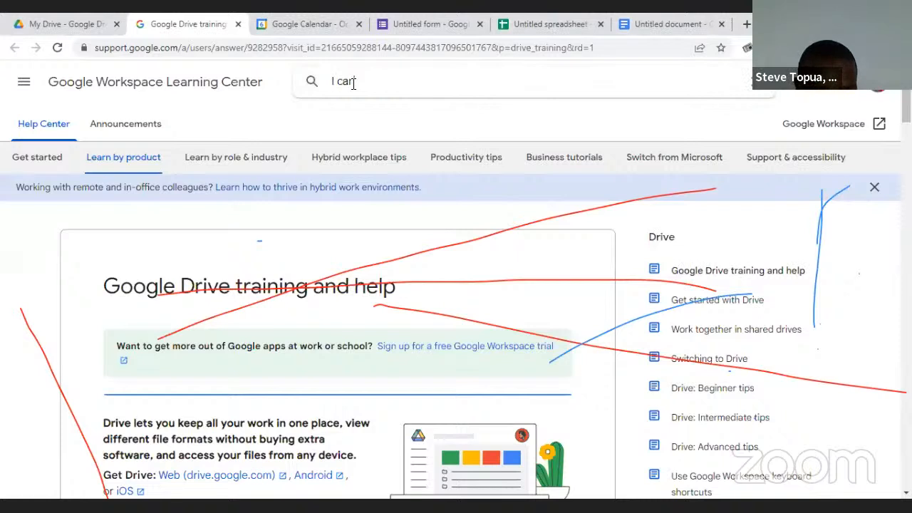
{"action": "type", "text": "not log"}
{"action": "type", "text": "ot"}
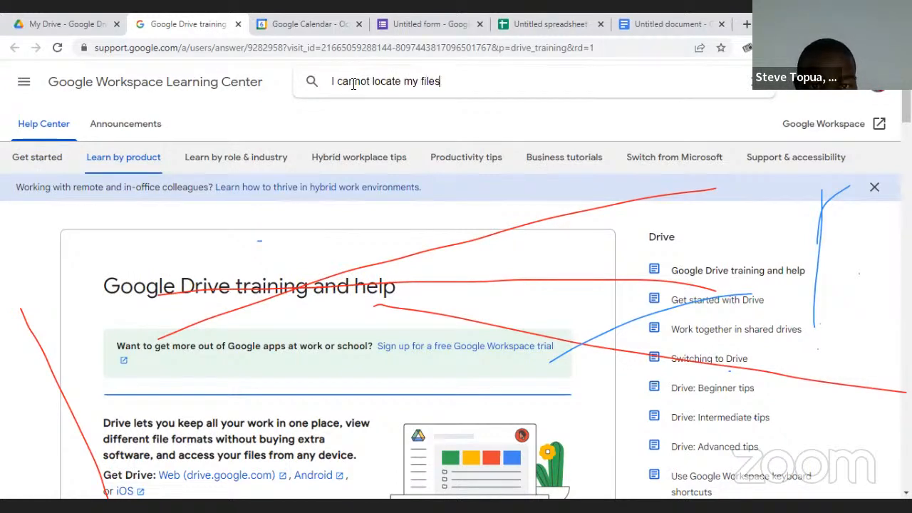
{"action": "key", "text": "Return"}
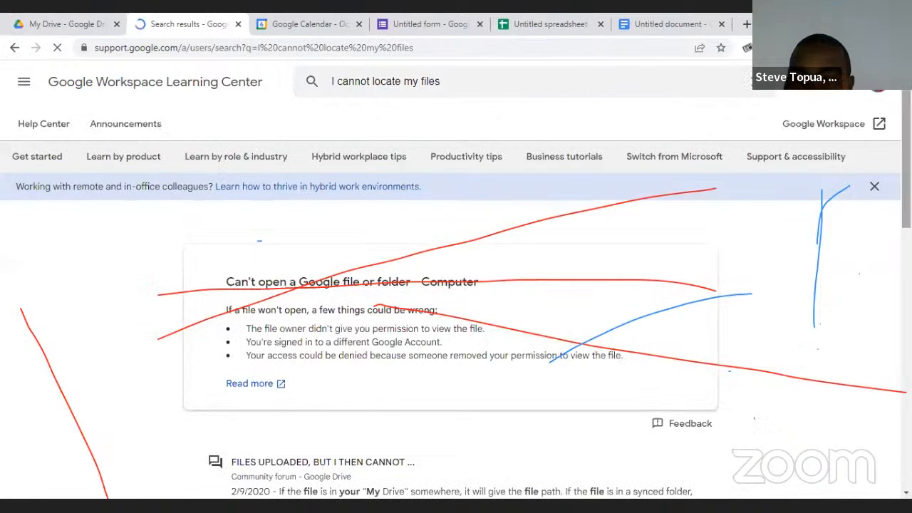
{"action": "scroll", "coordinate": [259, 240], "scroll_direction": "down", "scroll_amount": 2}
{"action": "scroll", "coordinate": [260, 243], "scroll_direction": "down", "scroll_amount": 2}
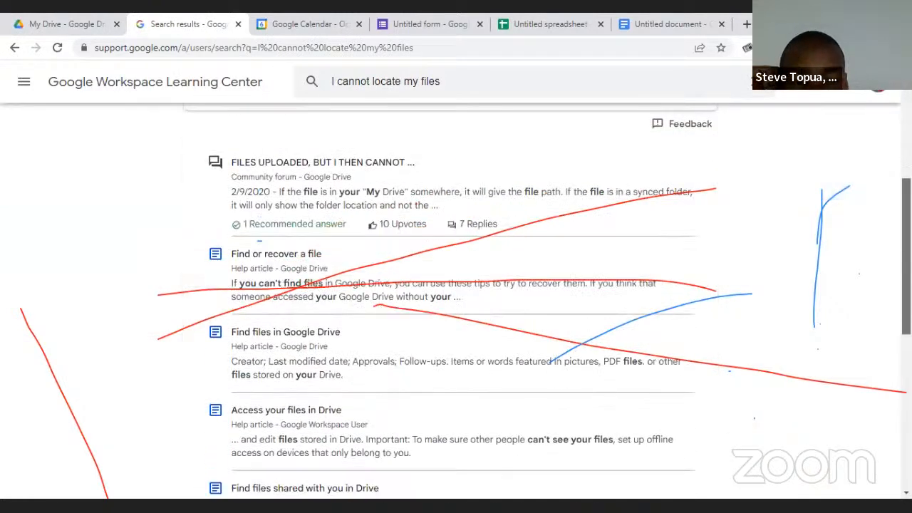
{"action": "scroll", "coordinate": [259, 242], "scroll_direction": "up", "scroll_amount": 4}
{"action": "scroll", "coordinate": [259, 242], "scroll_direction": "up", "scroll_amount": 2}
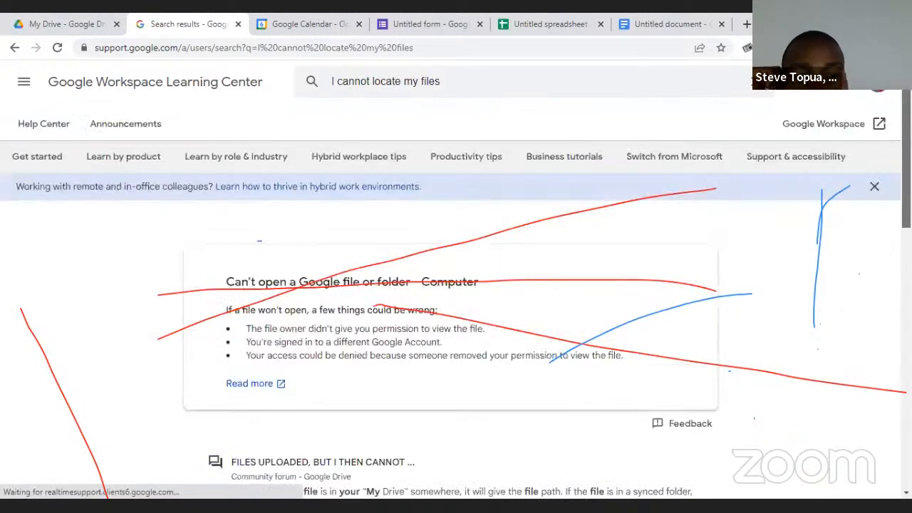
{"action": "scroll", "coordinate": [456, 300], "scroll_direction": "down", "scroll_amount": 3}
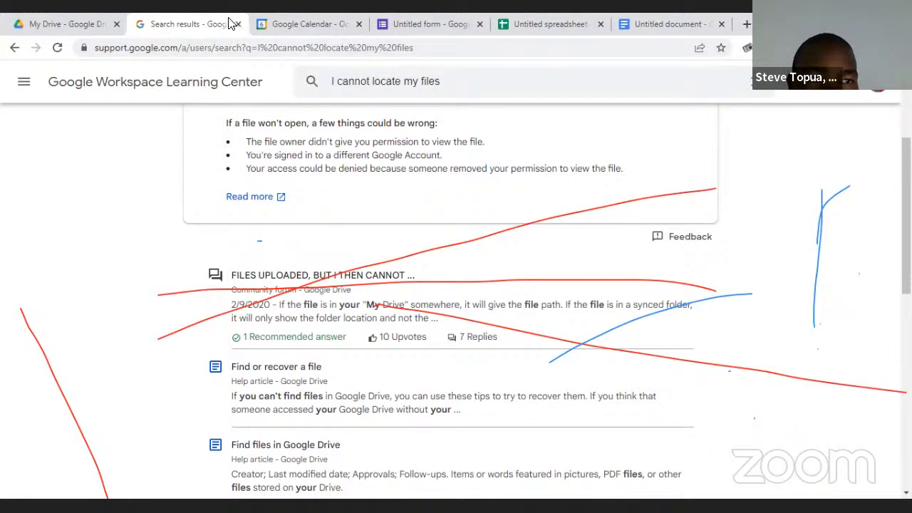
Return to My Drive, browse the help and training options, and close the help search results tab.
{"action": "left_click", "coordinate": [75, 19]}
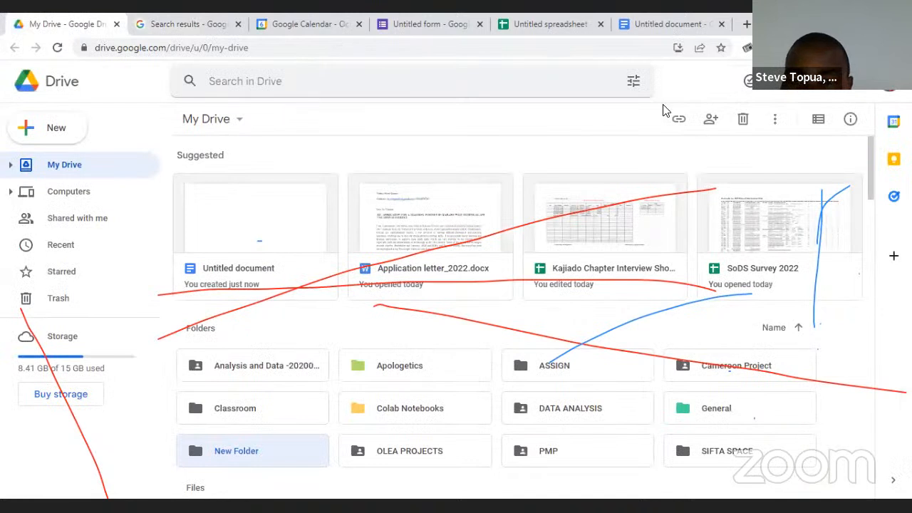
{"action": "left_click", "coordinate": [773, 119]}
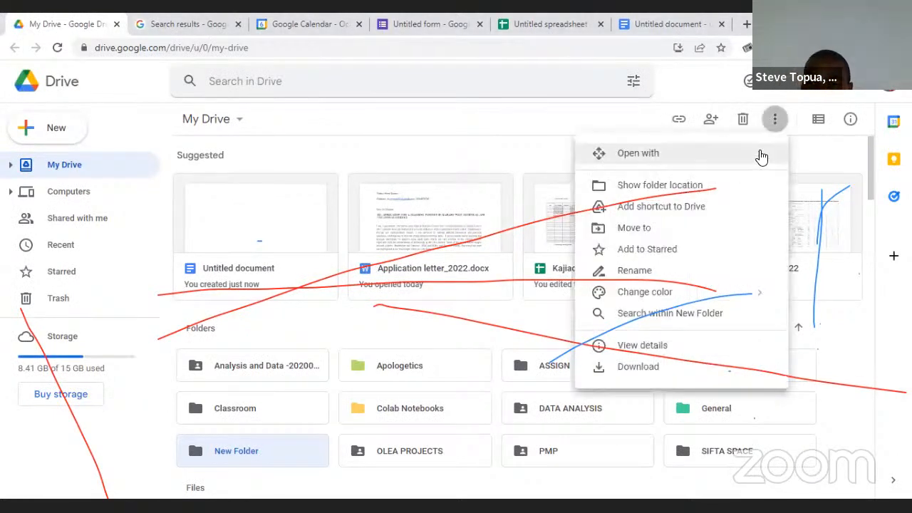
{"action": "left_click", "coordinate": [780, 81]}
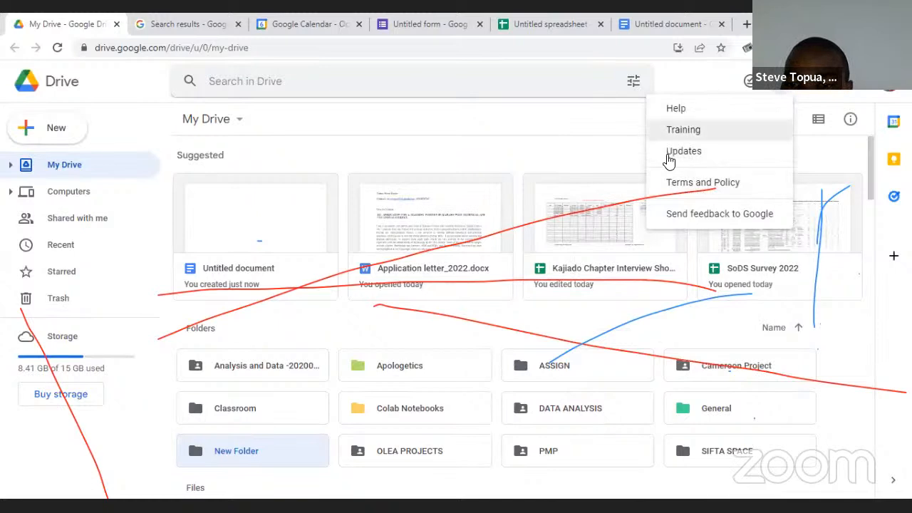
{"action": "left_click", "coordinate": [588, 106]}
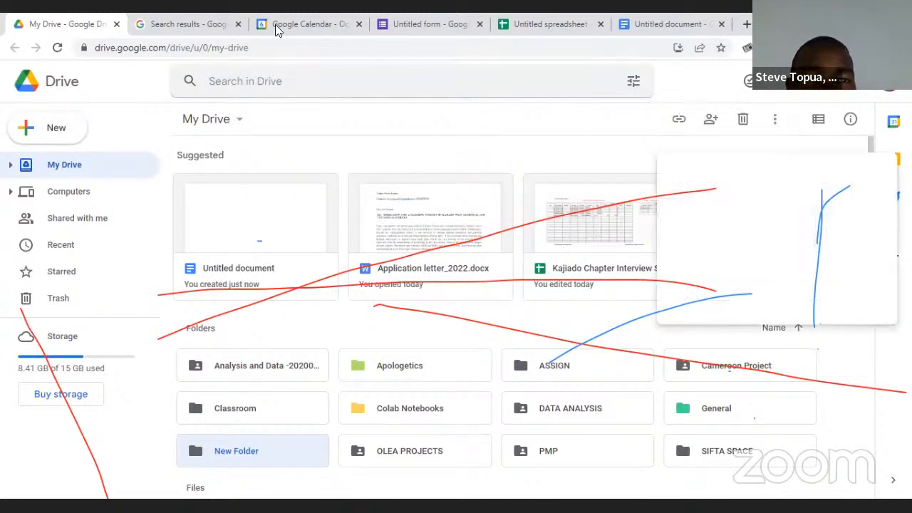
{"action": "left_click", "coordinate": [238, 24]}
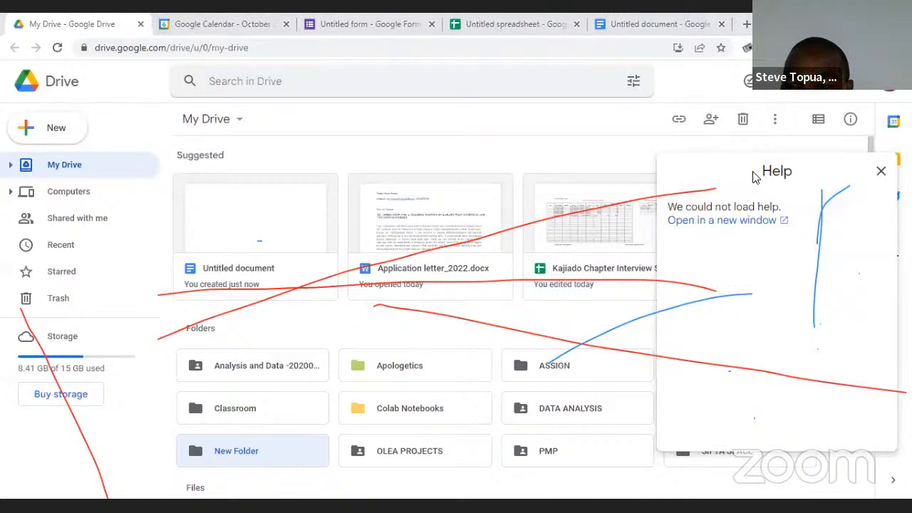
Close the Help panel, glance at the support options, and move My Drive down to the Files section.
{"action": "left_click", "coordinate": [881, 174]}
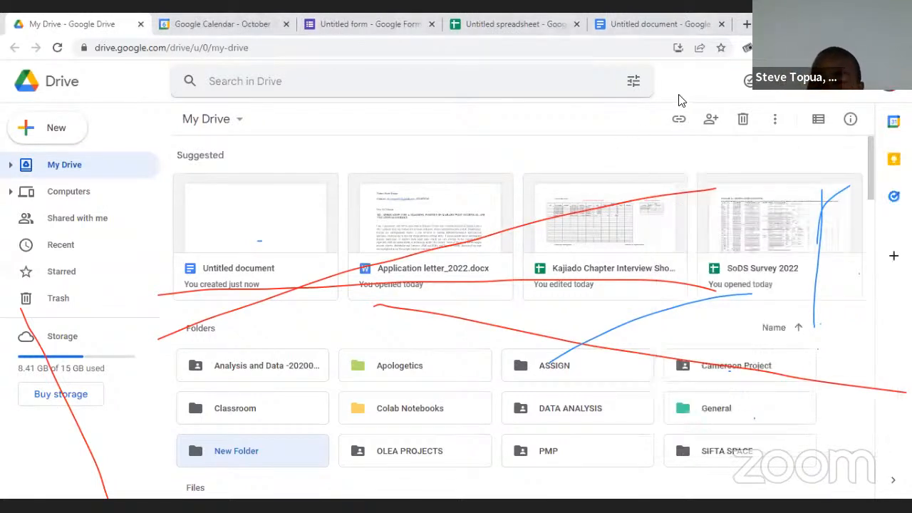
{"action": "left_click", "coordinate": [796, 93]}
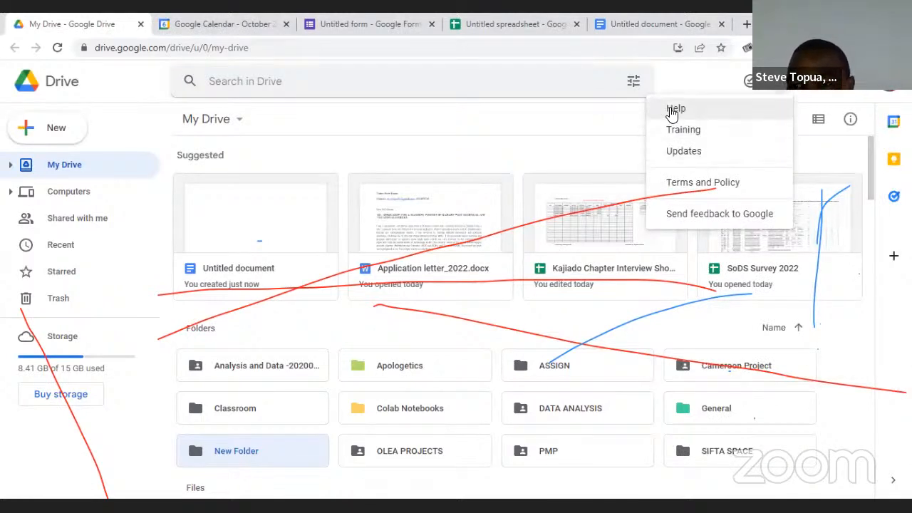
{"action": "left_click", "coordinate": [618, 123]}
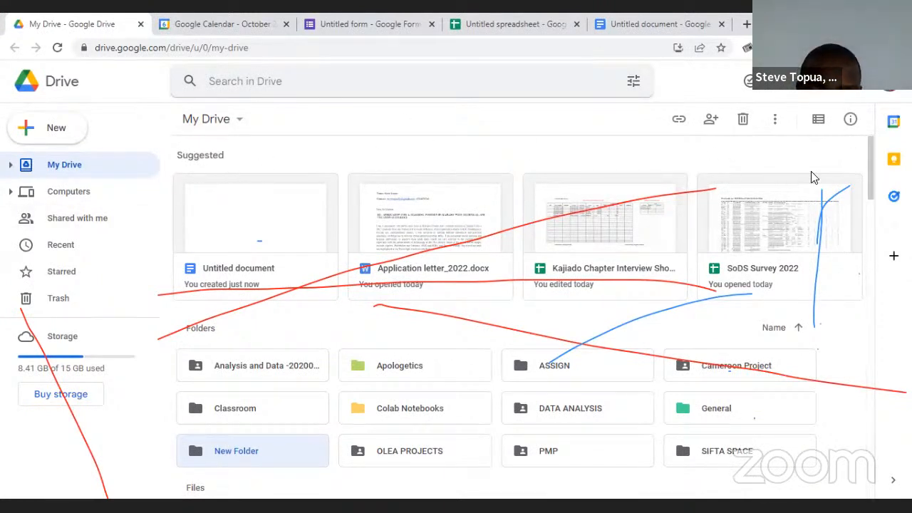
{"action": "mouse_move", "coordinate": [872, 163]}
{"action": "left_mouse_down"}
{"action": "mouse_move", "coordinate": [886, 235]}
{"action": "mouse_move", "coordinate": [886, 375]}
{"action": "mouse_move", "coordinate": [876, 164]}
{"action": "left_mouse_up"}
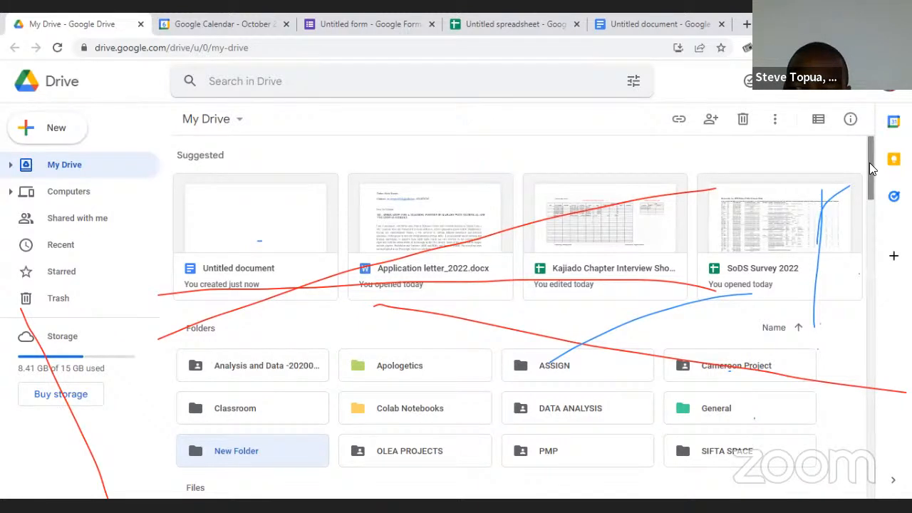
{"action": "left_click_drag", "start_coordinate": [869, 163], "coordinate": [872, 189]}
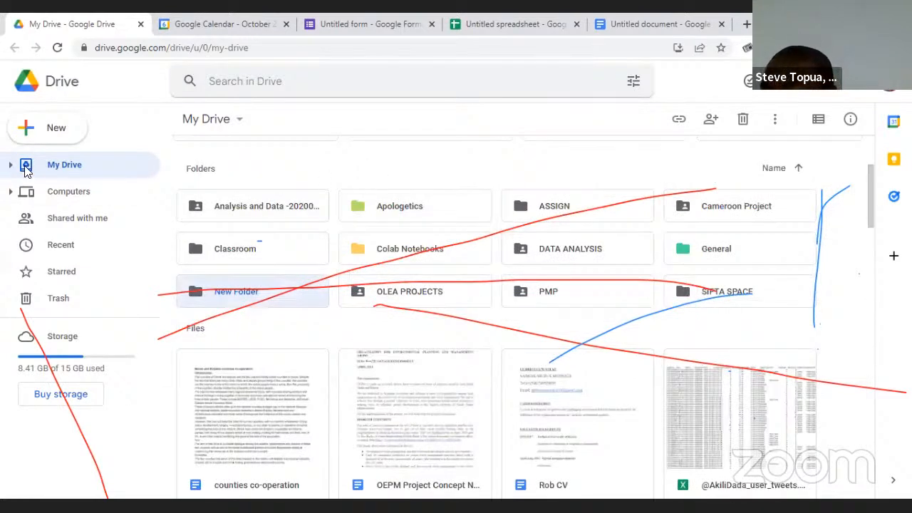
{"action": "left_click", "coordinate": [75, 120]}
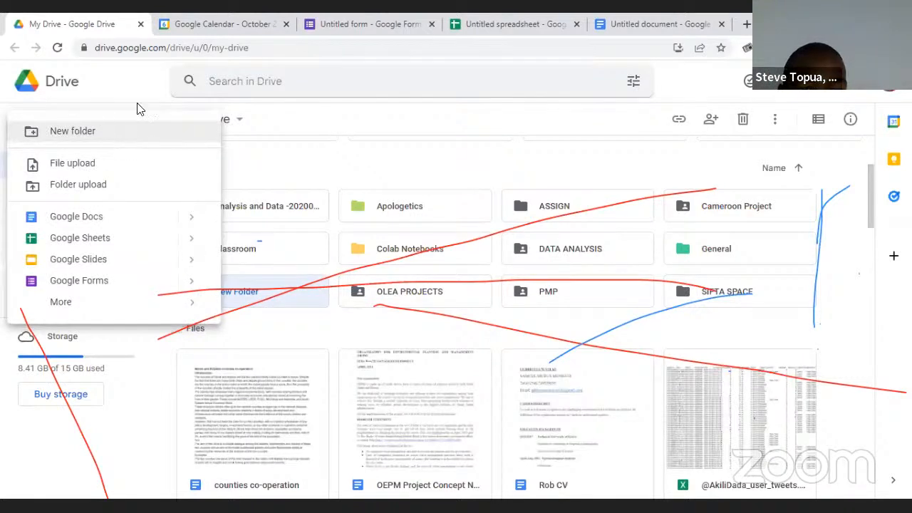
{"action": "left_click", "coordinate": [378, 168]}
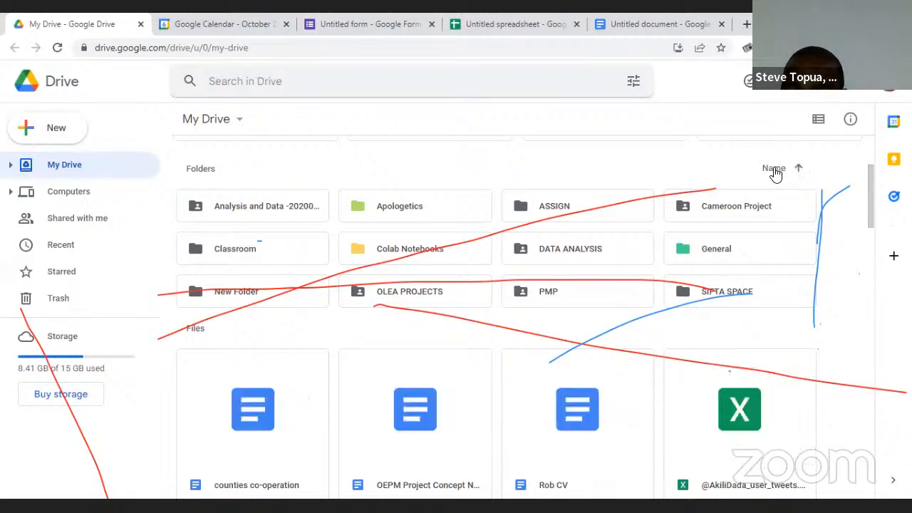
{"action": "left_click", "coordinate": [775, 169]}
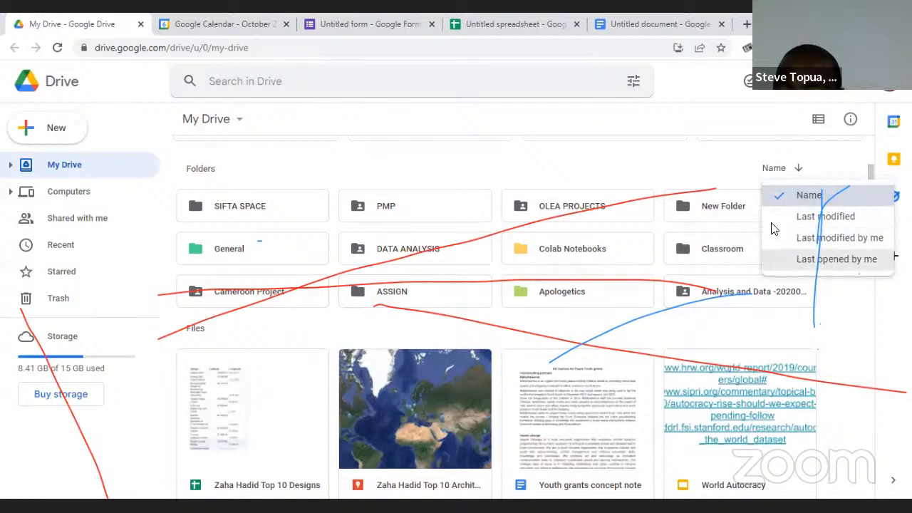
{"action": "left_click", "coordinate": [798, 169]}
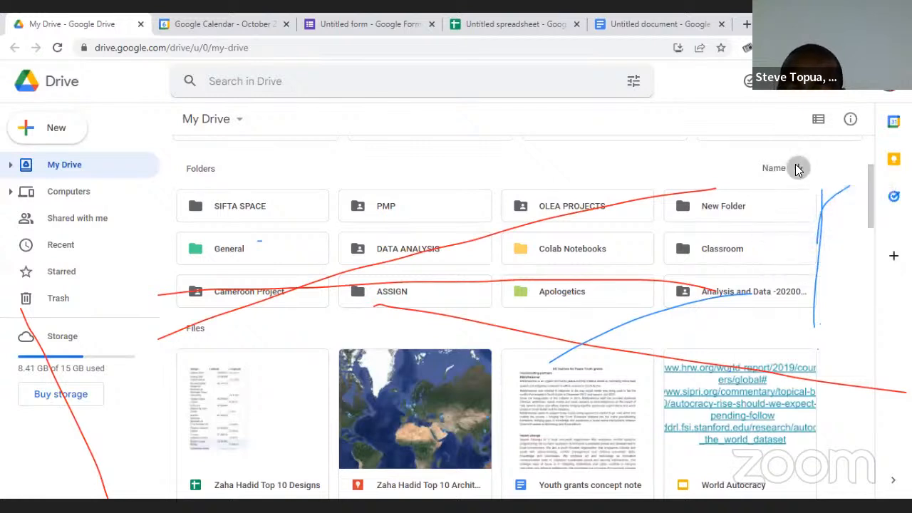
{"action": "left_click", "coordinate": [798, 169]}
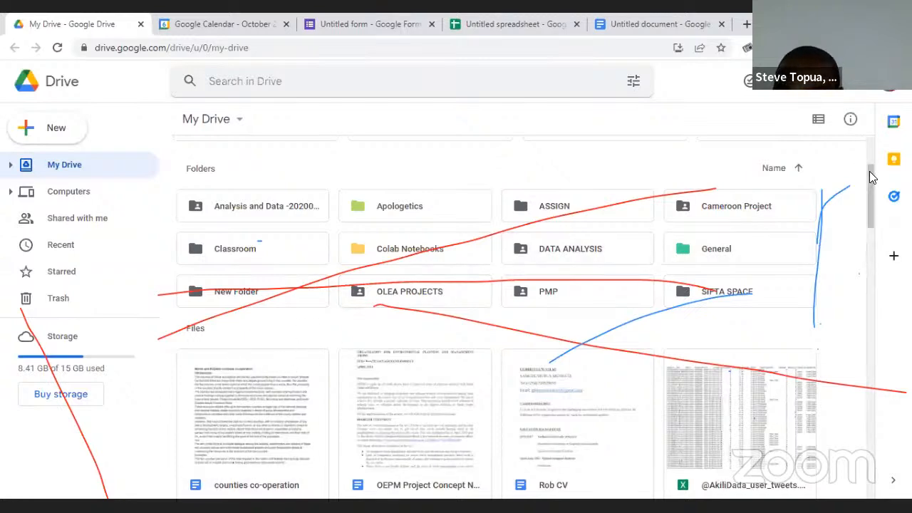
Scroll through the Files grid in My Drive, then jump back to the top.
{"action": "scroll", "coordinate": [871, 178], "scroll_direction": "down", "scroll_amount": 2}
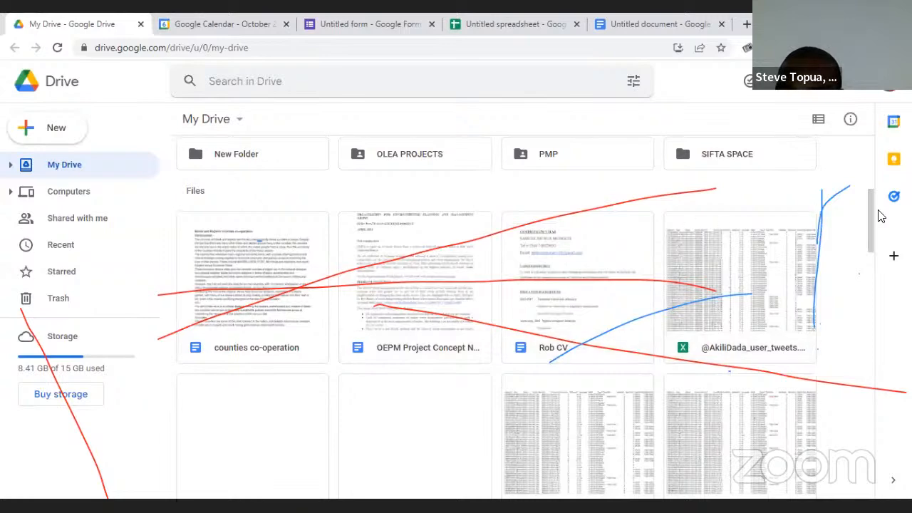
{"action": "scroll", "coordinate": [872, 190], "scroll_direction": "up", "scroll_amount": 3}
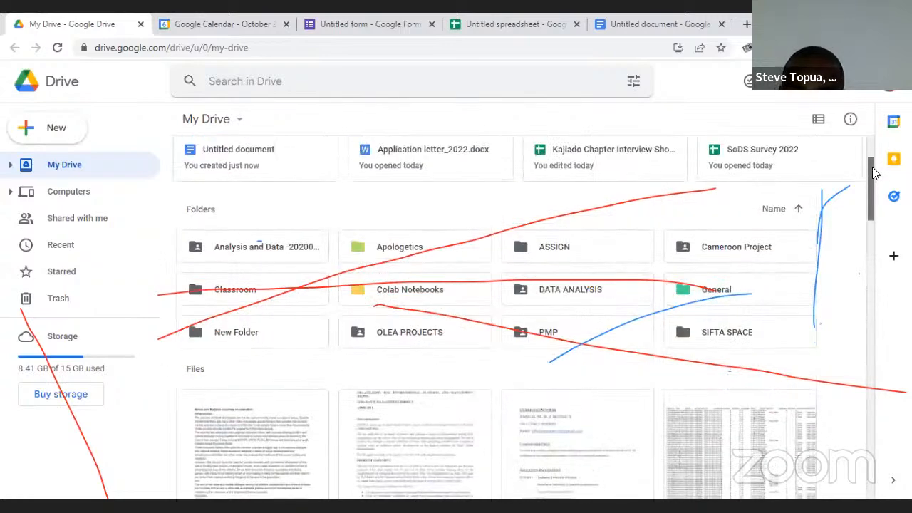
{"action": "scroll", "coordinate": [871, 153], "scroll_direction": "up", "scroll_amount": 1}
{"action": "scroll", "coordinate": [876, 180], "scroll_direction": "down", "scroll_amount": 1}
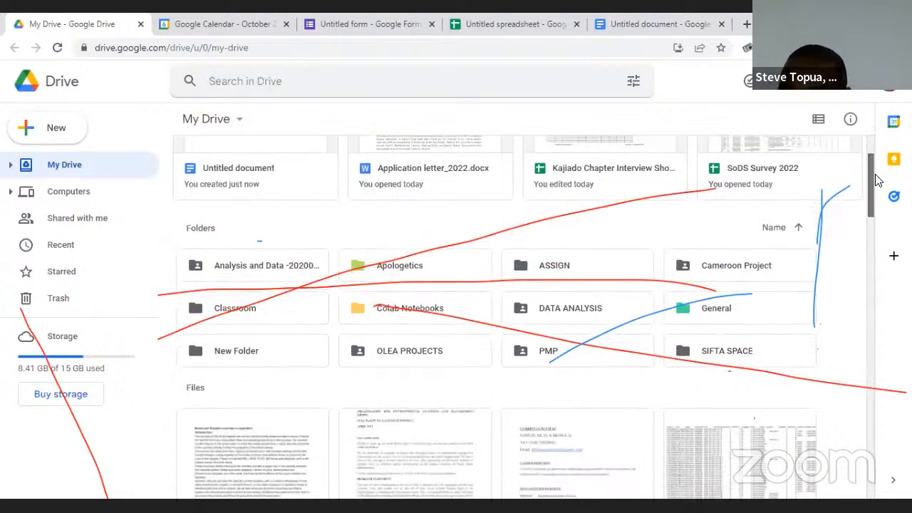
{"action": "scroll", "coordinate": [876, 179], "scroll_direction": "down", "scroll_amount": 4}
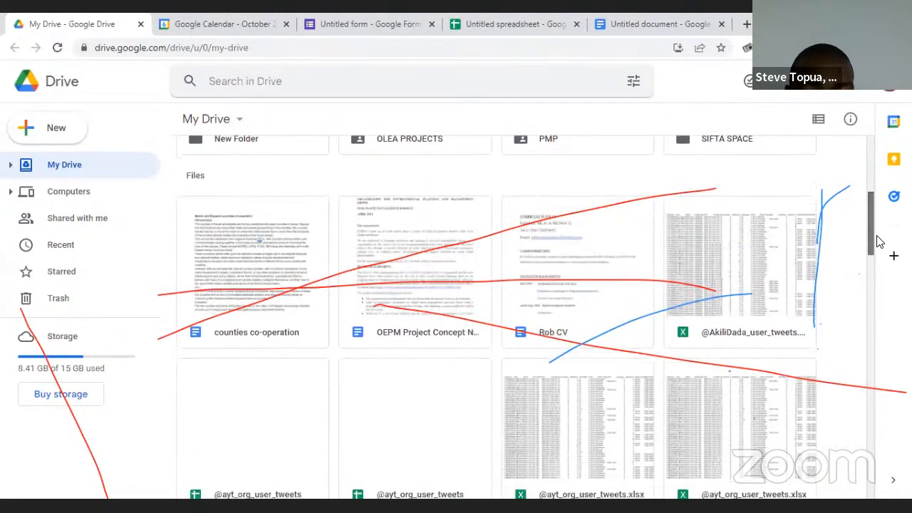
{"action": "scroll", "coordinate": [878, 249], "scroll_direction": "down", "scroll_amount": 10}
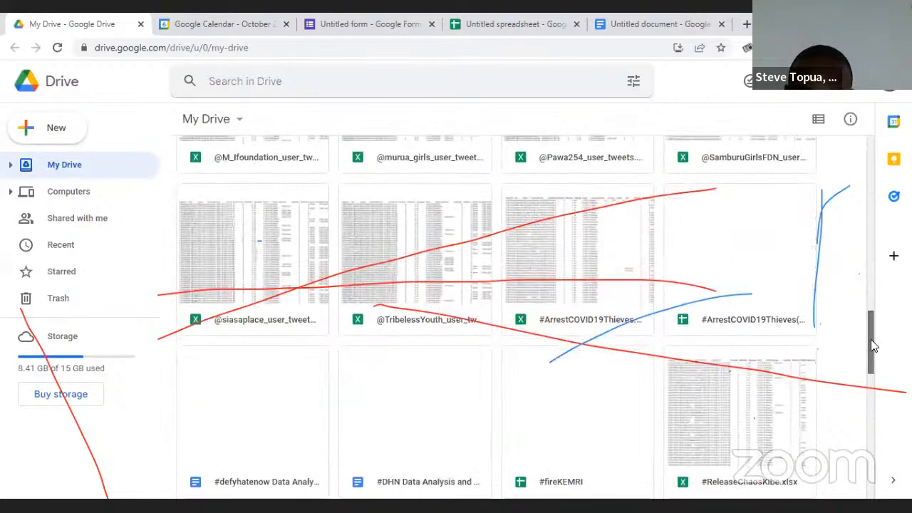
{"action": "scroll", "coordinate": [869, 328], "scroll_direction": "down", "scroll_amount": 10}
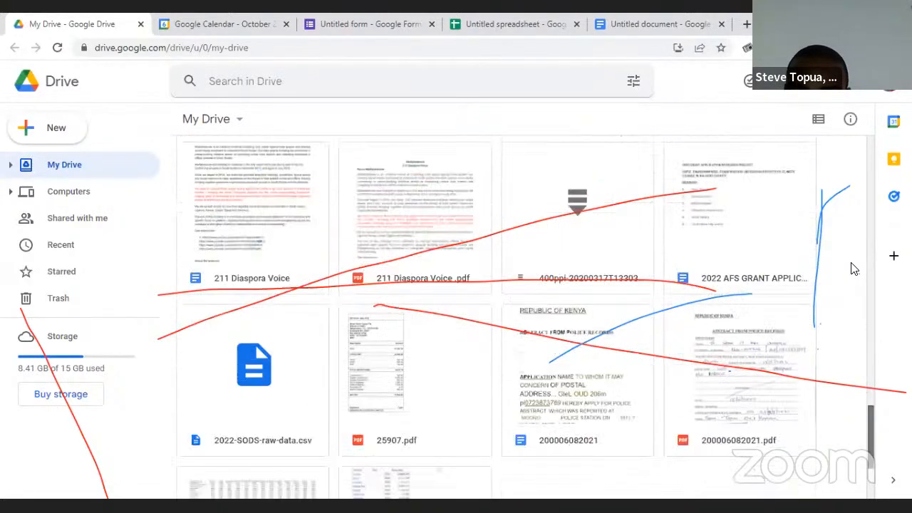
{"action": "left_click", "coordinate": [868, 158]}
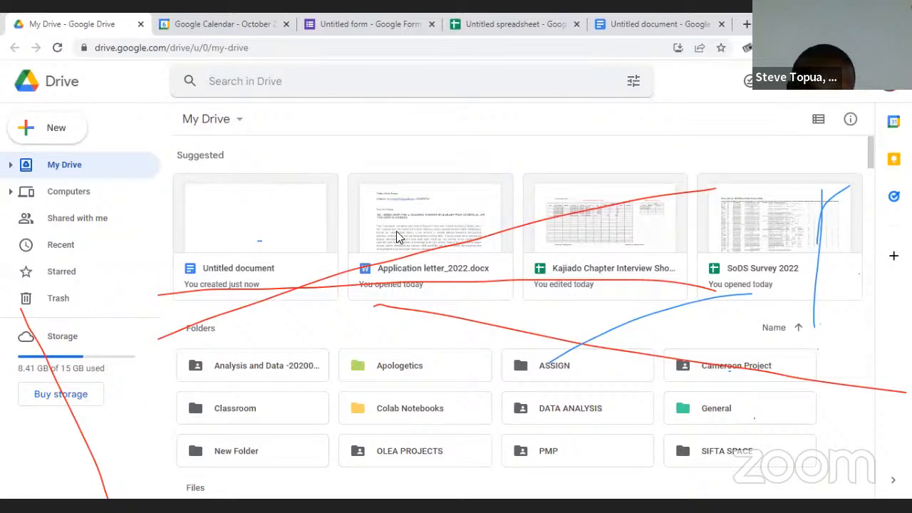
Toggle between list and grid layouts, ending in list view with Owner, Last modified and File size columns.
{"action": "left_click", "coordinate": [818, 123]}
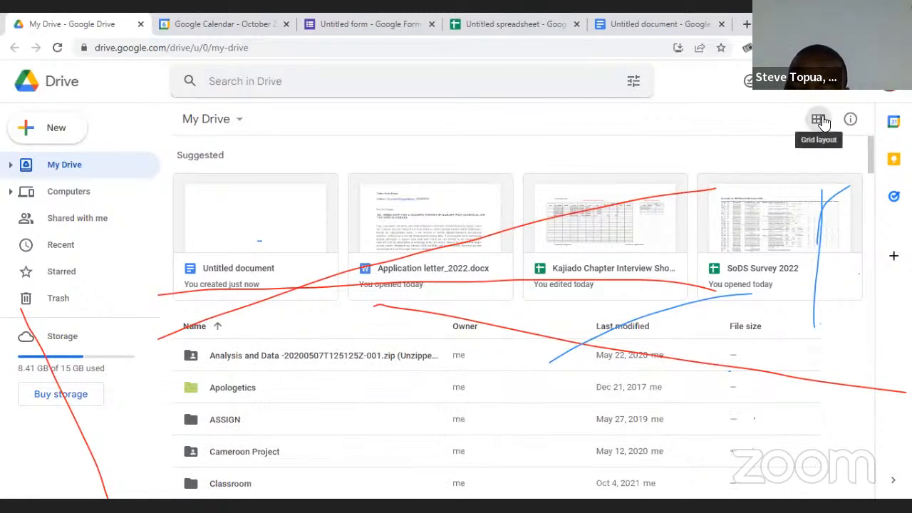
{"action": "left_click", "coordinate": [819, 120]}
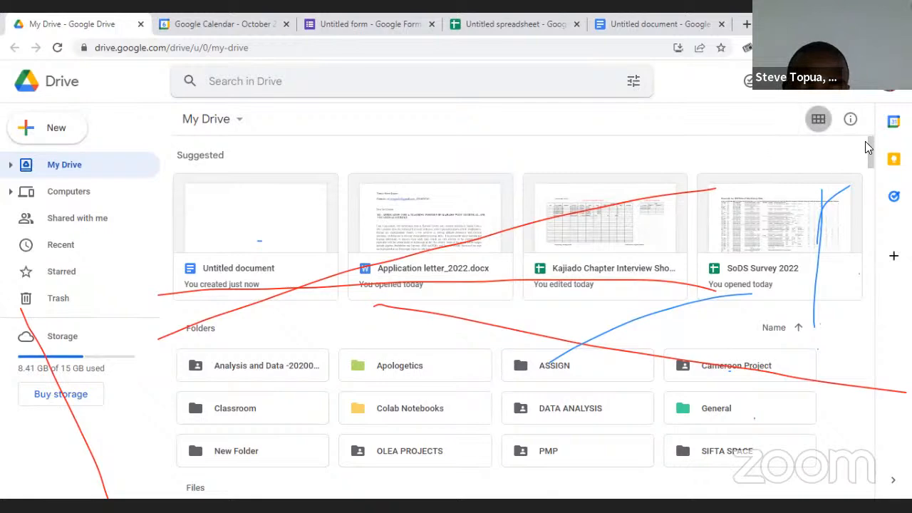
{"action": "left_click", "coordinate": [818, 119]}
{"action": "left_click_drag", "start_coordinate": [871, 146], "coordinate": [881, 332]}
{"action": "scroll", "coordinate": [877, 168], "scroll_direction": "up", "scroll_amount": 15}
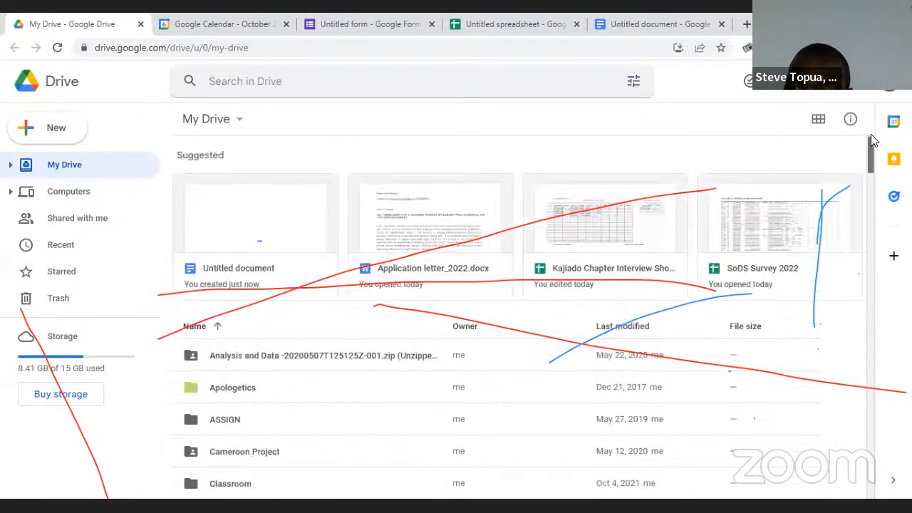
Switch My Drive back to tile layout and open, then close, the details panel.
{"action": "left_click", "coordinate": [817, 119]}
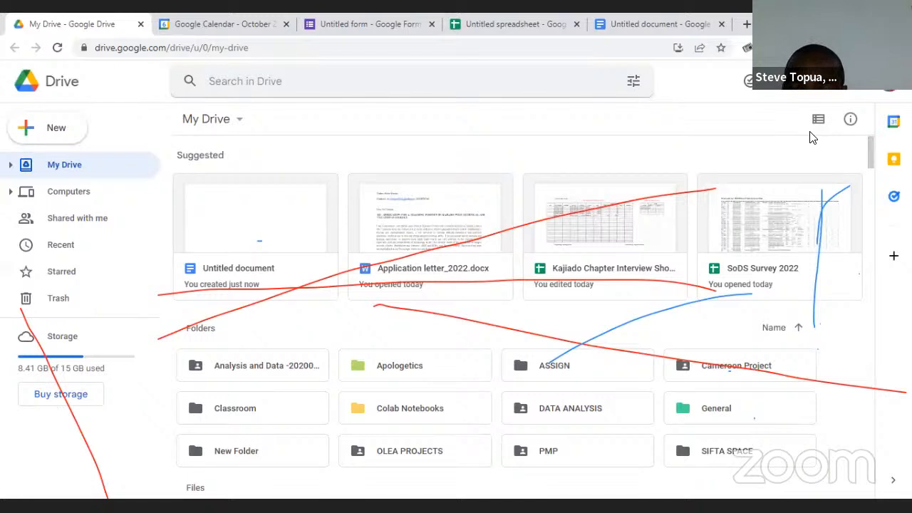
{"action": "left_click", "coordinate": [850, 120]}
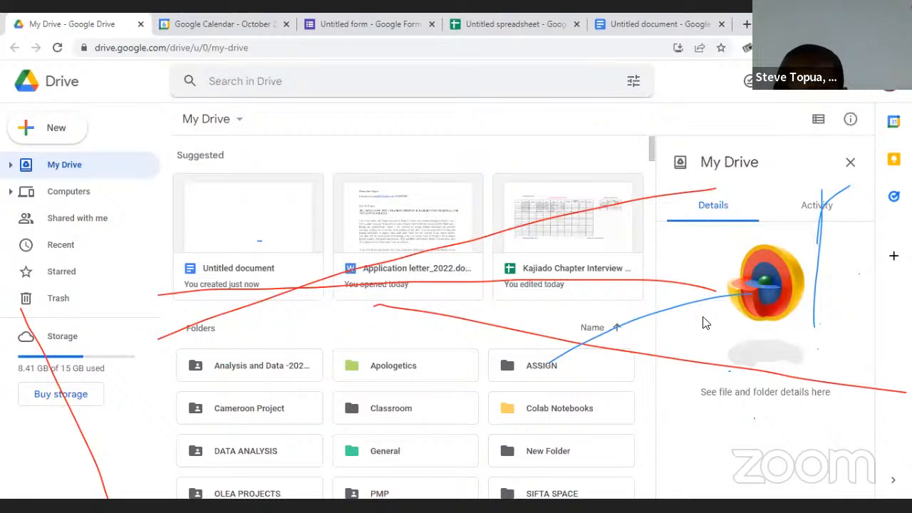
{"action": "left_click", "coordinate": [850, 164]}
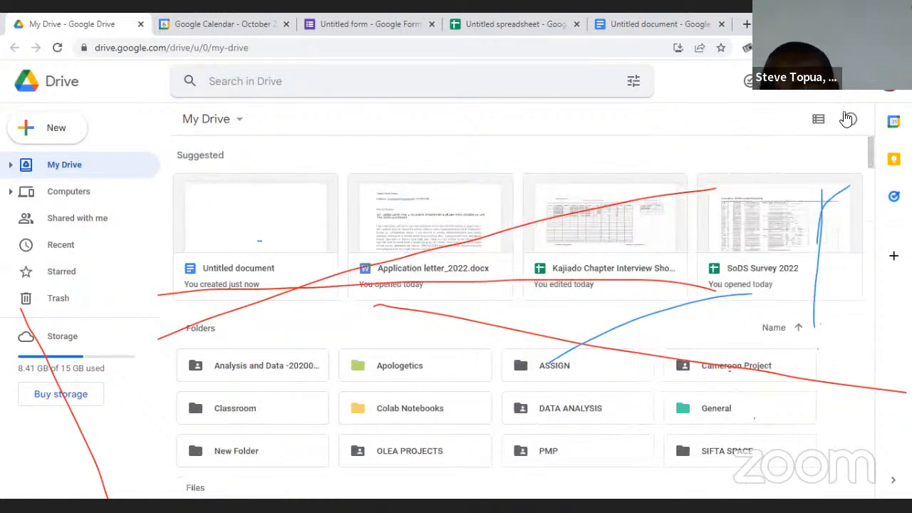
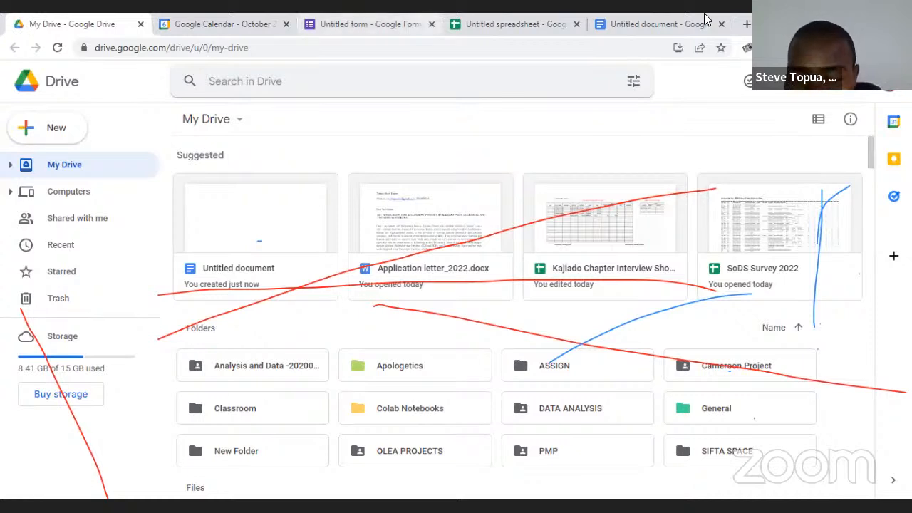
From My Drive, create a new blank Google Docs document using the New menu.
{"action": "left_click", "coordinate": [655, 24]}
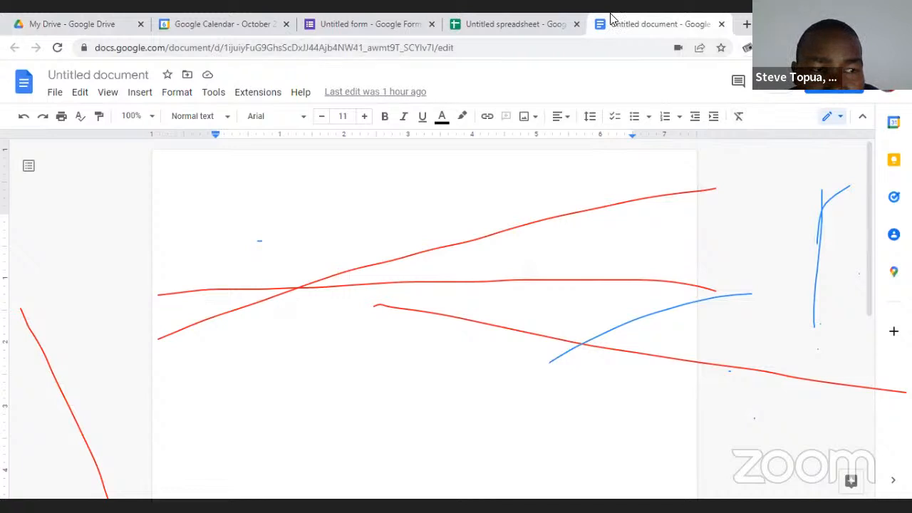
{"action": "left_click", "coordinate": [83, 18]}
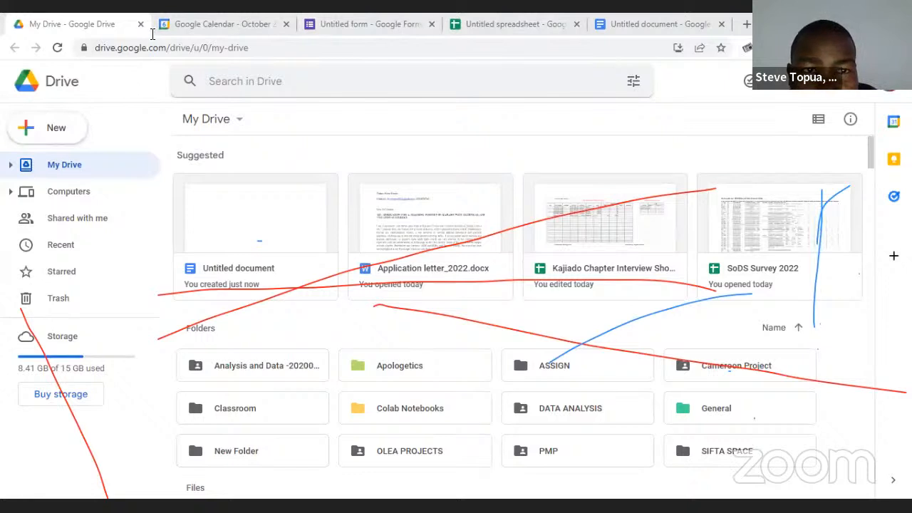
{"action": "left_click", "coordinate": [47, 127]}
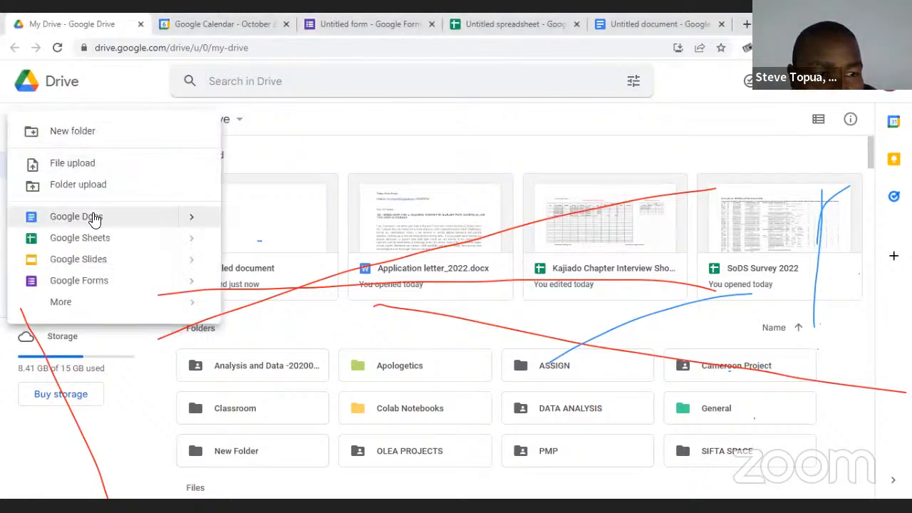
{"action": "left_click", "coordinate": [93, 216]}
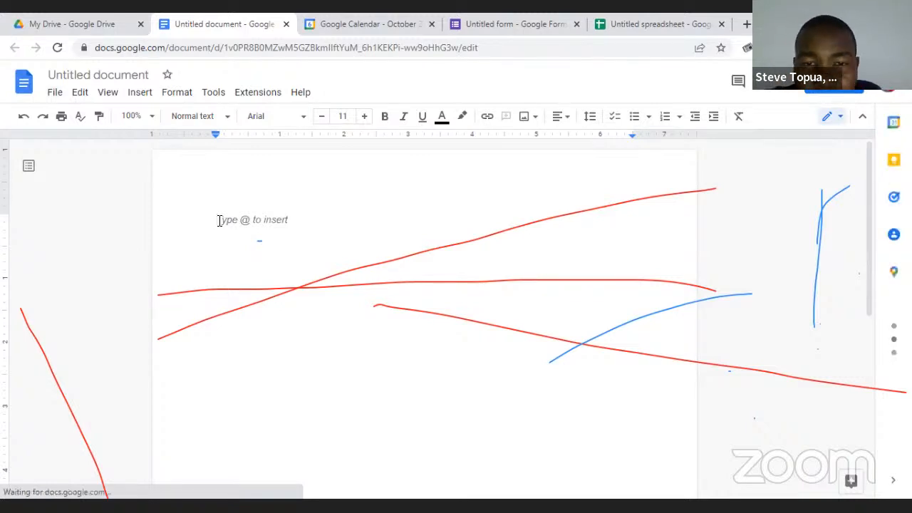
Rename the blank document from 'Untitled document' to 'New Document'.
{"action": "left_click", "coordinate": [103, 74]}
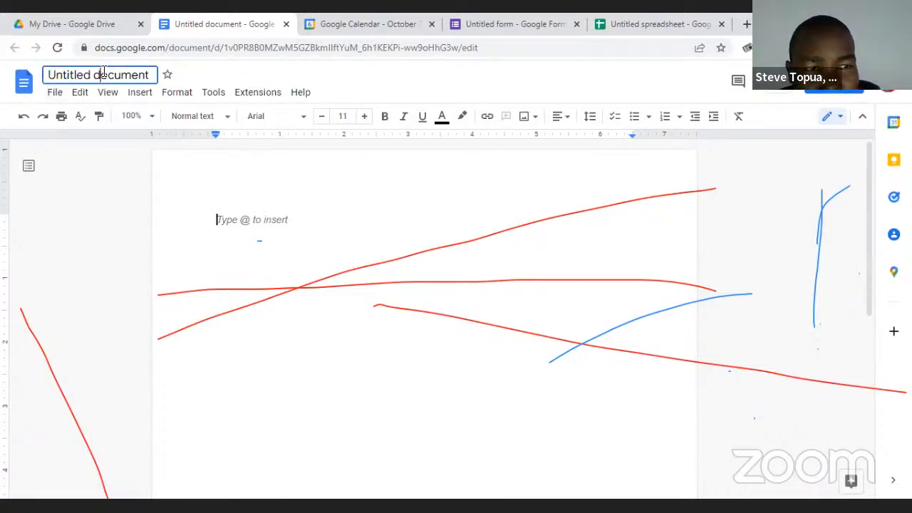
{"action": "type", "text": "N"}
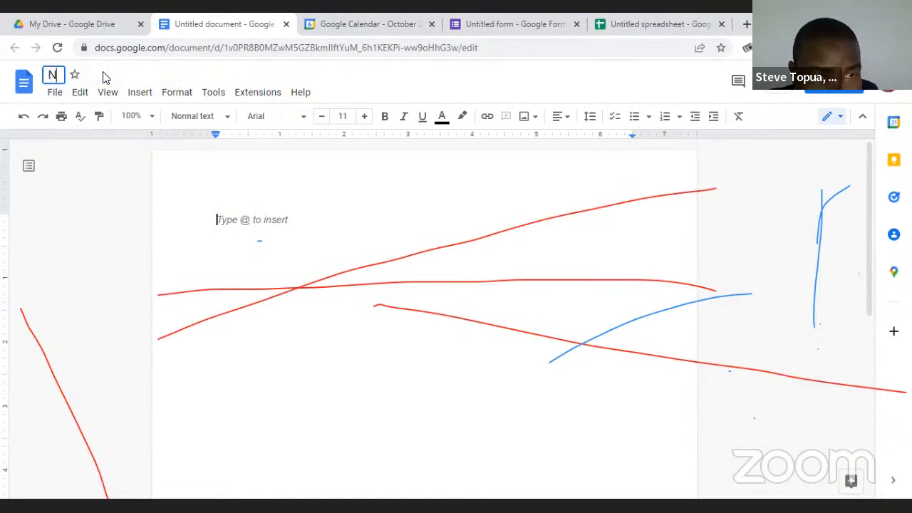
{"action": "type", "text": "ew Document"}
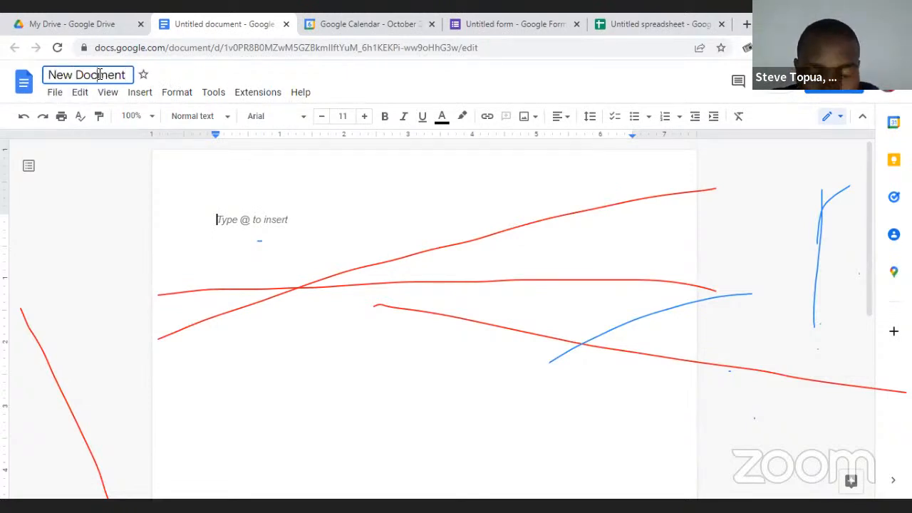
{"action": "left_click", "coordinate": [103, 74]}
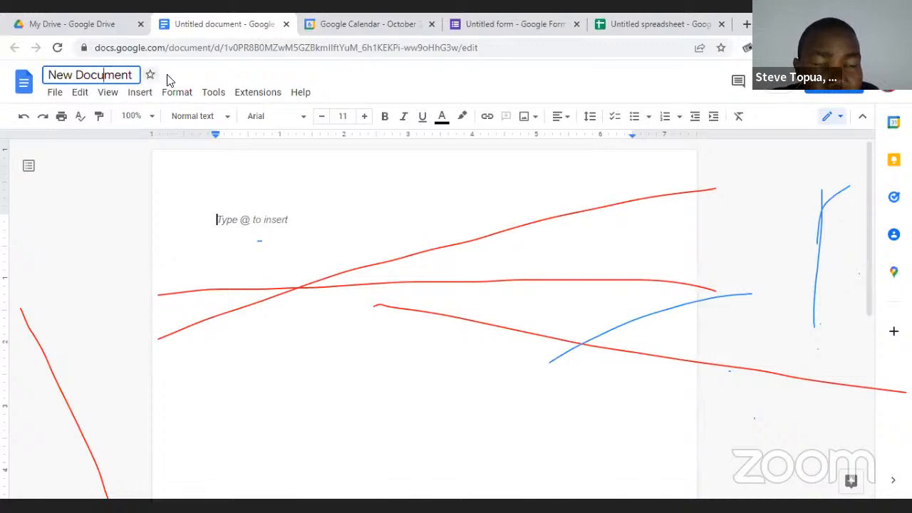
{"action": "left_click", "coordinate": [248, 228]}
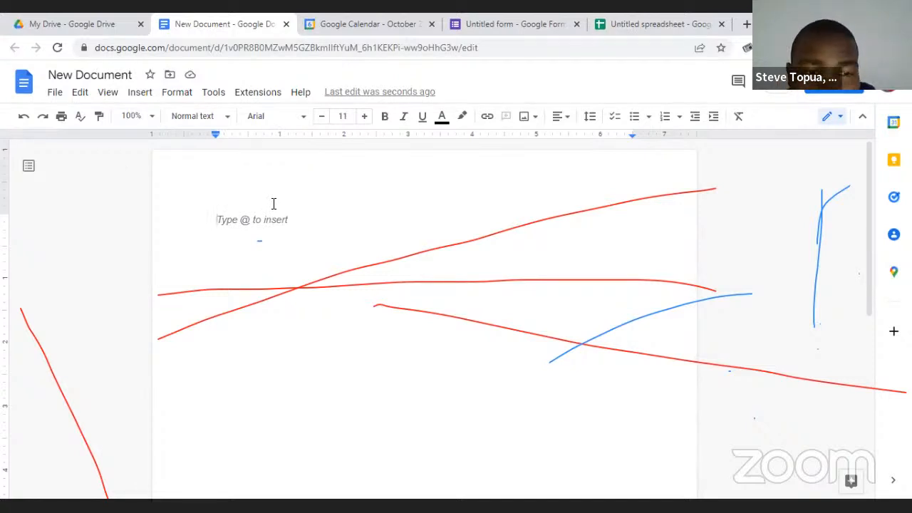
Open the template gallery through File > New > From template gallery.
{"action": "left_click", "coordinate": [55, 93]}
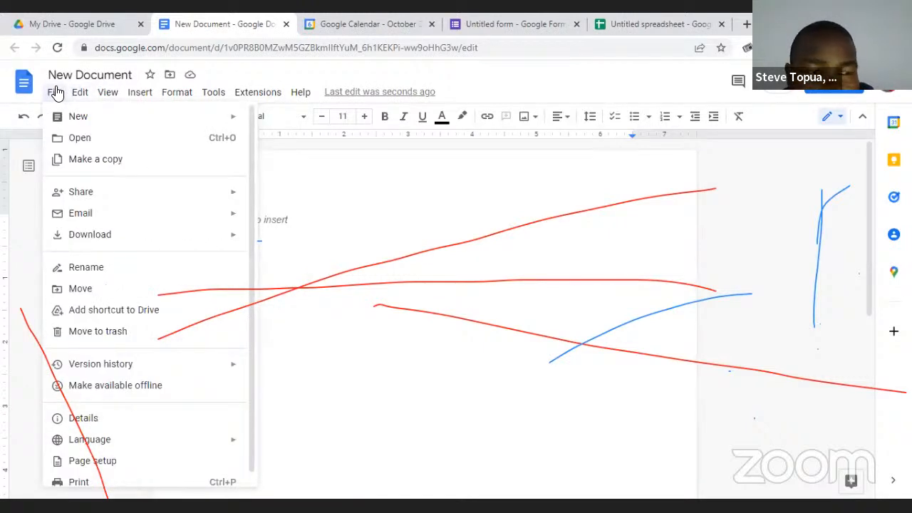
{"action": "mouse_move", "coordinate": [81, 118]}
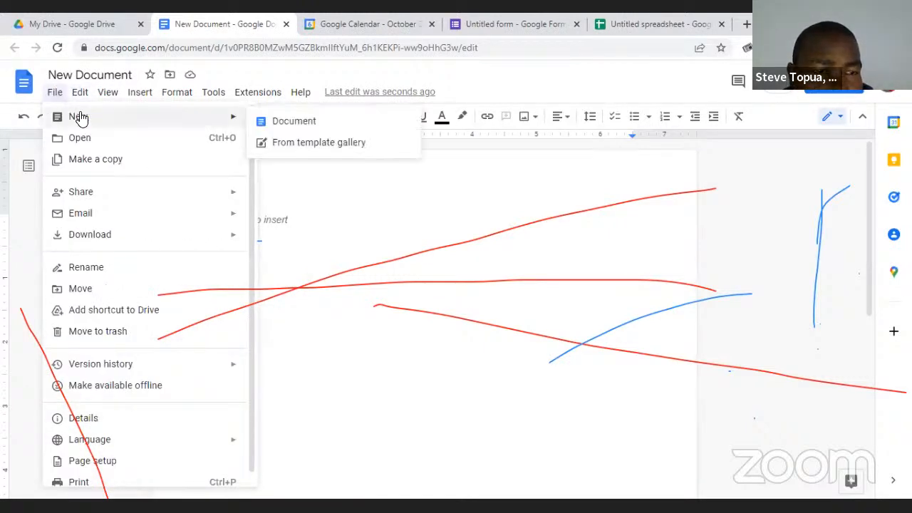
{"action": "mouse_move", "coordinate": [80, 92]}
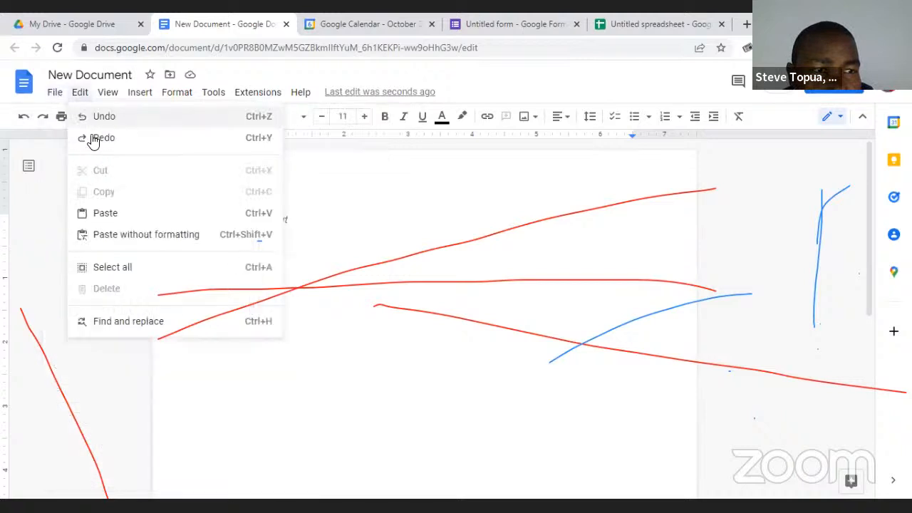
{"action": "left_click", "coordinate": [49, 94]}
{"action": "left_click", "coordinate": [51, 95]}
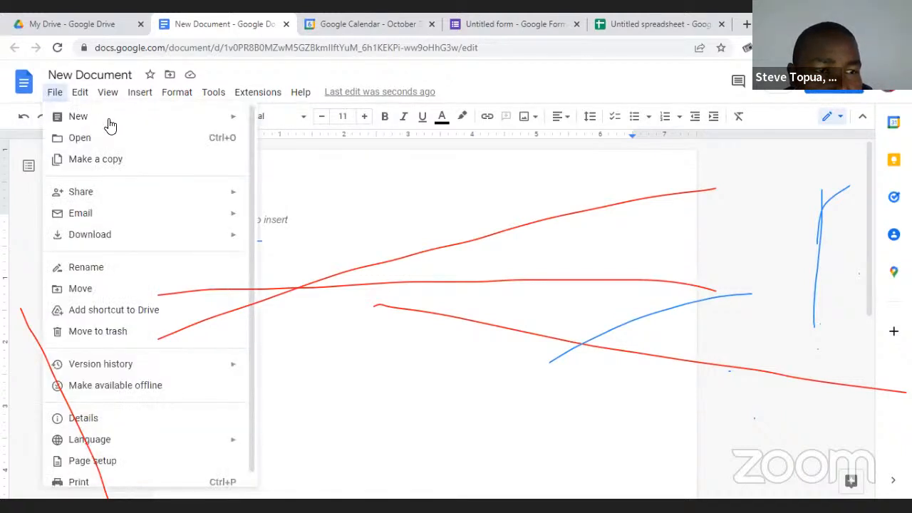
{"action": "mouse_move", "coordinate": [111, 121]}
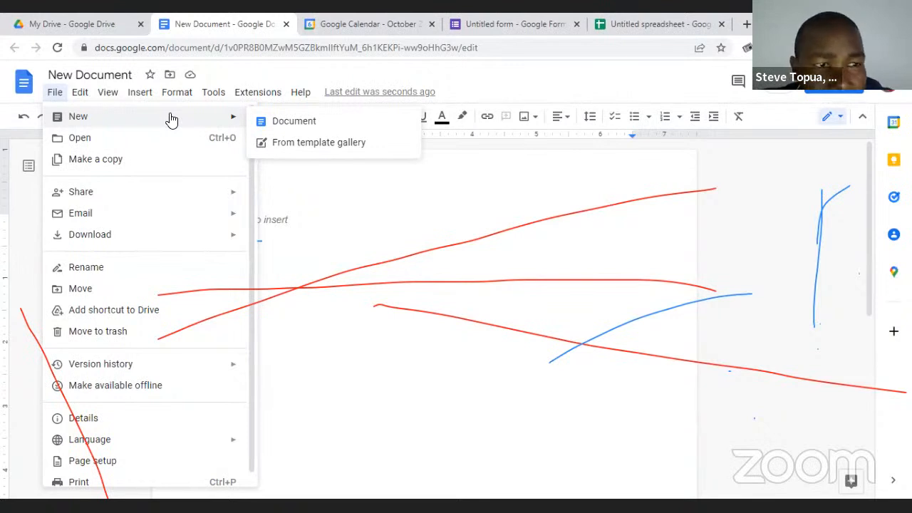
{"action": "key", "text": "Down"}
{"action": "key", "text": "Return"}
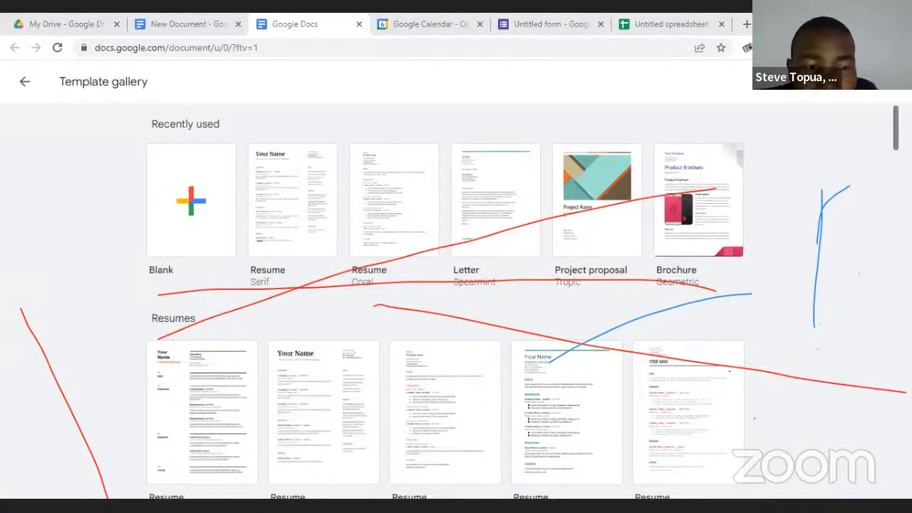
{"action": "scroll", "coordinate": [456, 285], "scroll_direction": "down", "scroll_amount": 1}
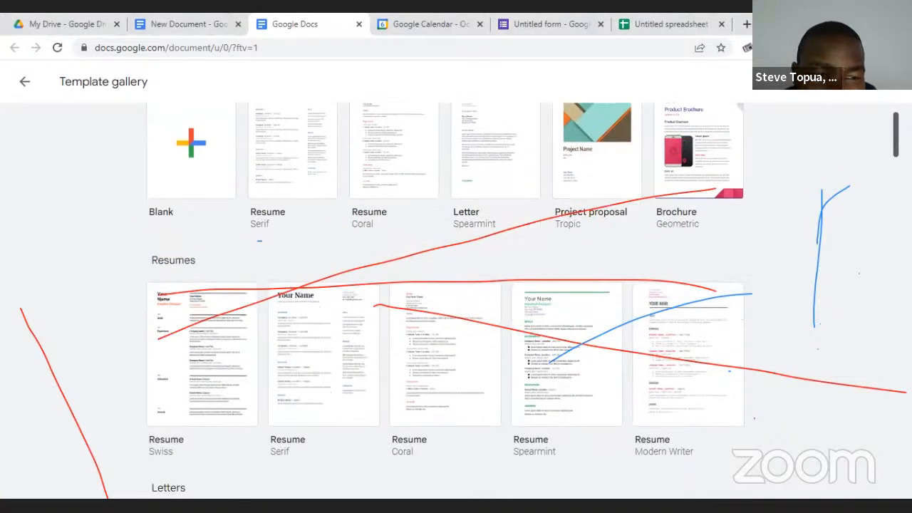
{"action": "scroll", "coordinate": [456, 285], "scroll_direction": "down", "scroll_amount": 2}
{"action": "scroll", "coordinate": [456, 285], "scroll_direction": "up", "scroll_amount": 1}
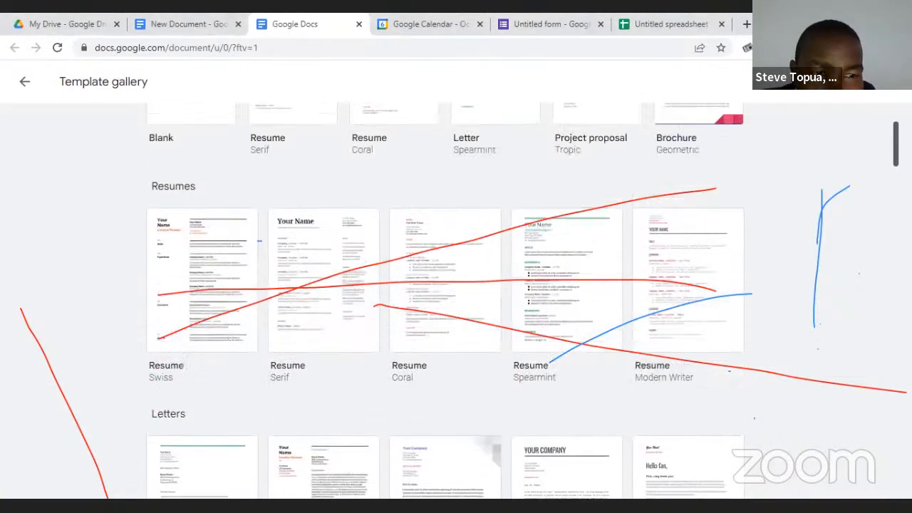
{"action": "scroll", "coordinate": [456, 285], "scroll_direction": "down", "scroll_amount": 5}
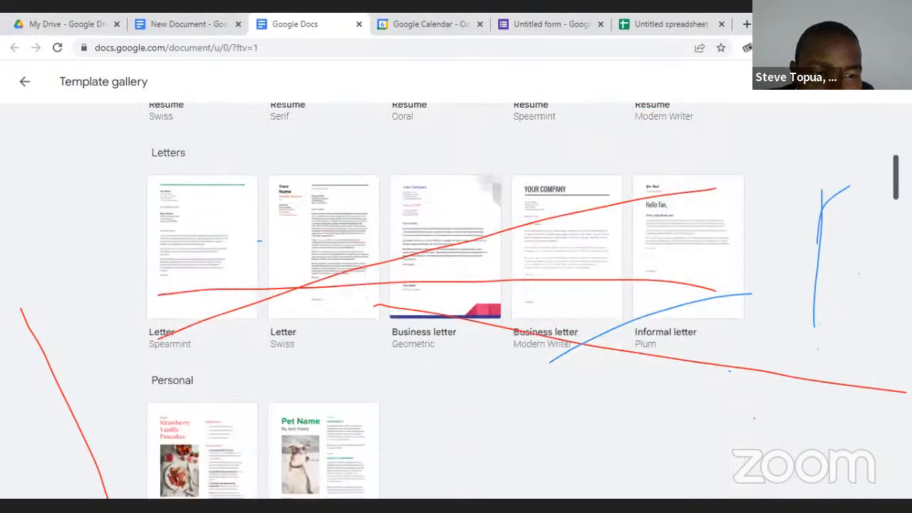
{"action": "scroll", "coordinate": [456, 284], "scroll_direction": "down", "scroll_amount": 3}
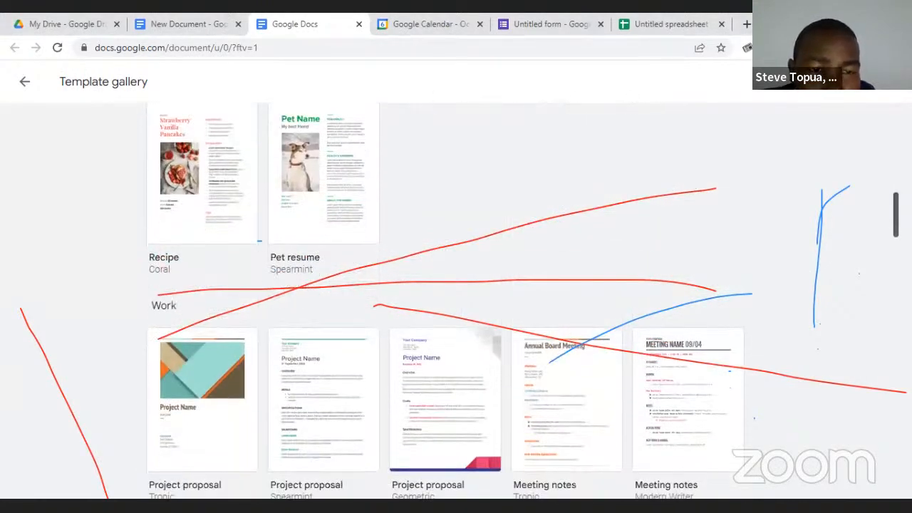
{"action": "scroll", "coordinate": [456, 285], "scroll_direction": "down", "scroll_amount": 2}
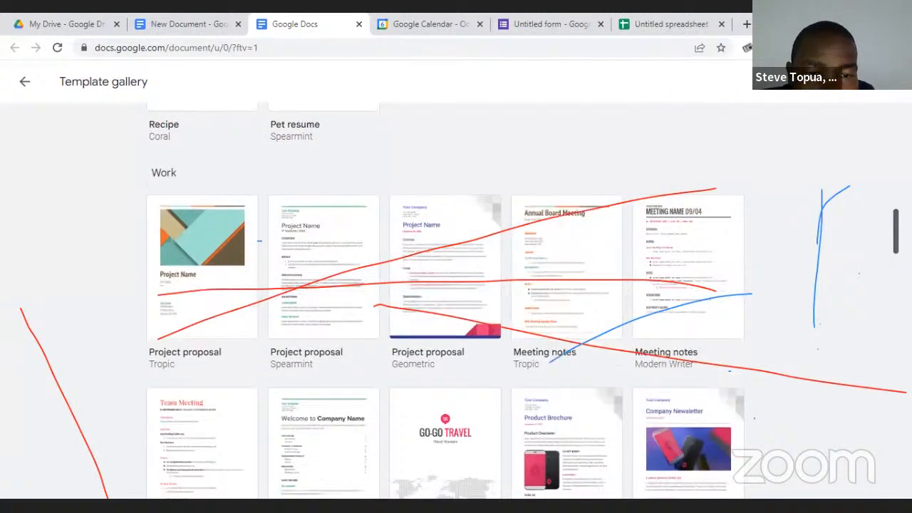
{"action": "scroll", "coordinate": [427, 206], "scroll_direction": "down", "scroll_amount": 1}
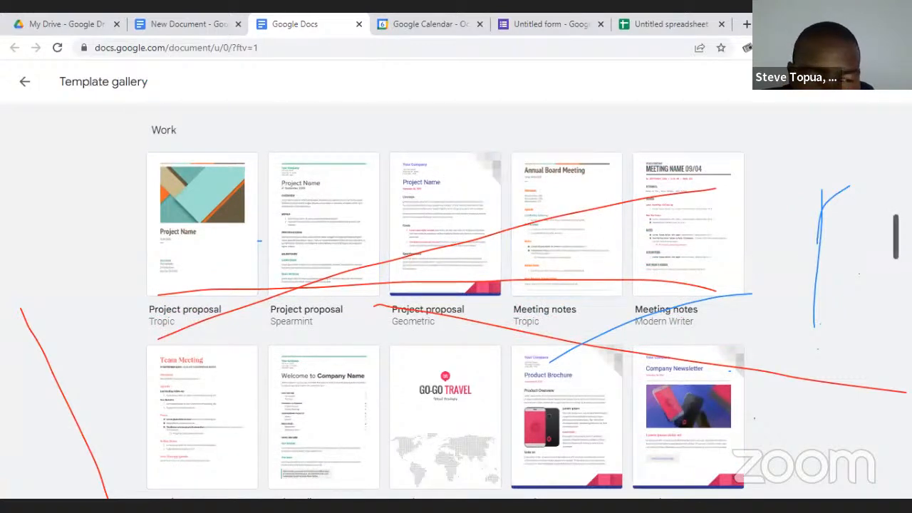
{"action": "scroll", "coordinate": [456, 285], "scroll_direction": "down", "scroll_amount": 5}
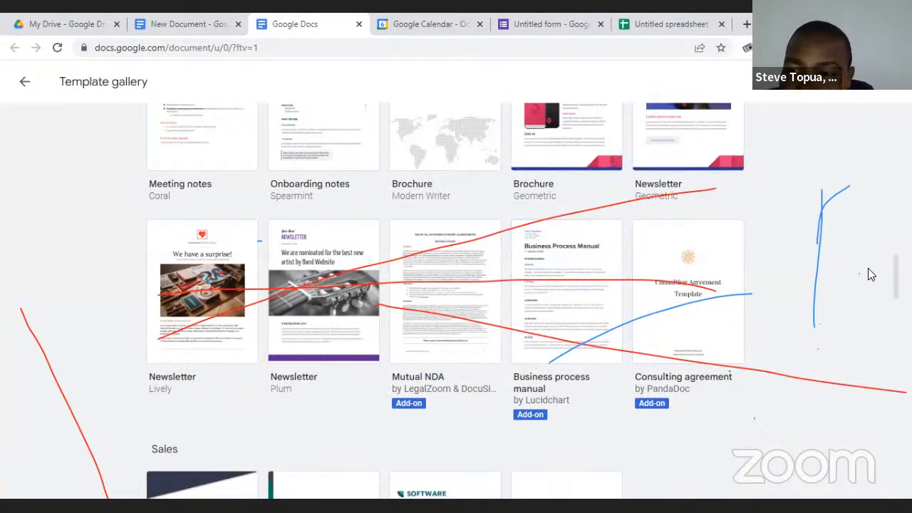
{"action": "left_click_drag", "start_coordinate": [896, 276], "coordinate": [895, 302]}
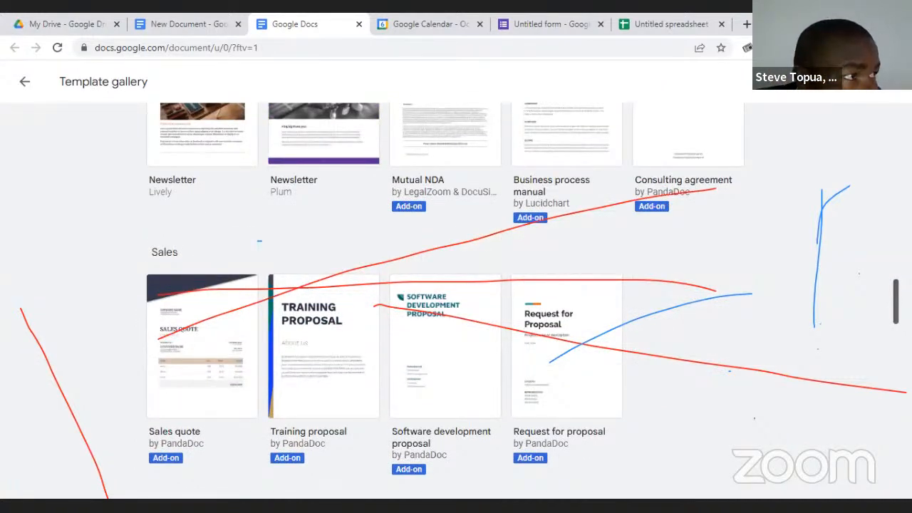
{"action": "left_click_drag", "start_coordinate": [895, 302], "coordinate": [896, 330]}
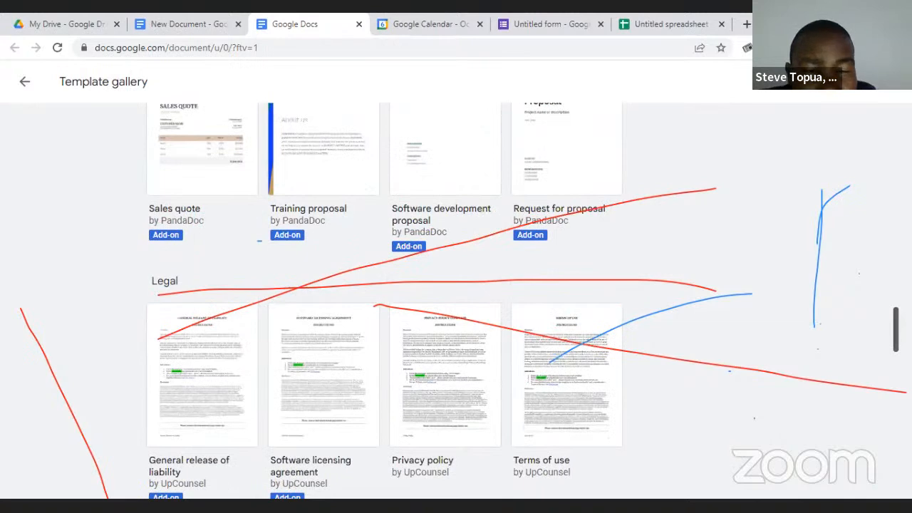
{"action": "mouse_move", "coordinate": [895, 329]}
{"action": "left_mouse_down"}
{"action": "mouse_move", "coordinate": [896, 353]}
{"action": "mouse_move", "coordinate": [895, 324]}
{"action": "left_mouse_up"}
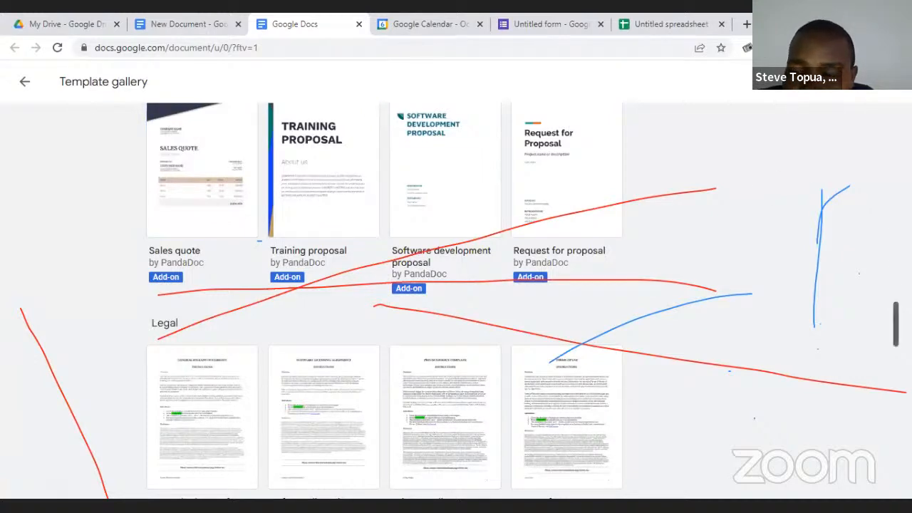
{"action": "scroll", "coordinate": [643, 275], "scroll_direction": "down", "scroll_amount": 8}
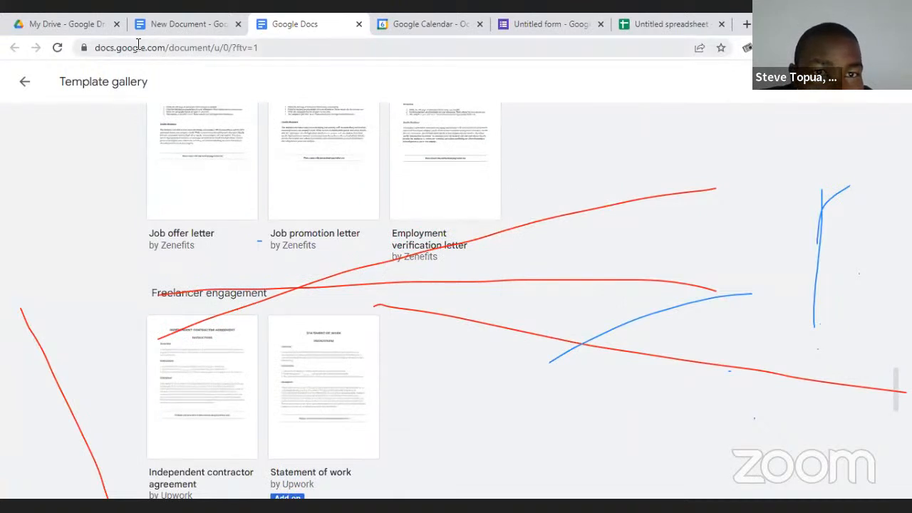
Close the template gallery tab and bring up File > Open in New Document.
{"action": "left_click", "coordinate": [359, 23]}
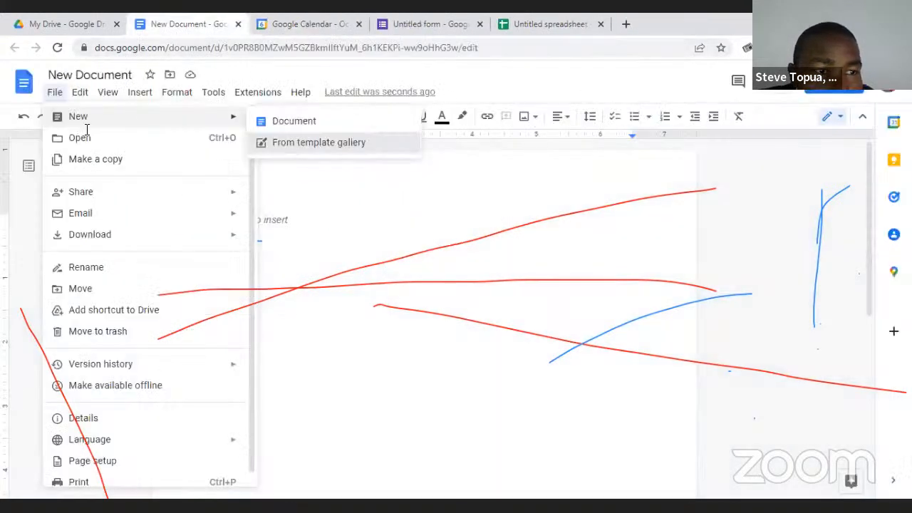
{"action": "key", "text": "Escape"}
{"action": "left_click", "coordinate": [60, 94]}
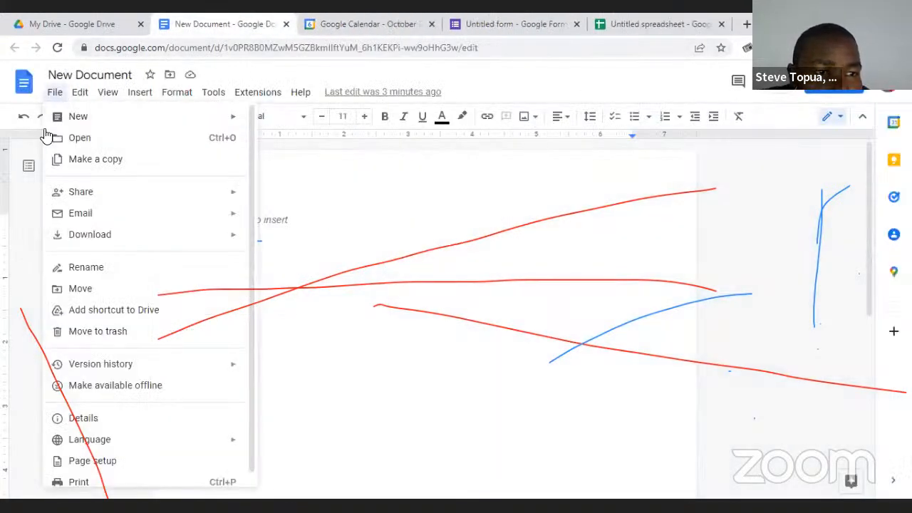
{"action": "left_click", "coordinate": [109, 140]}
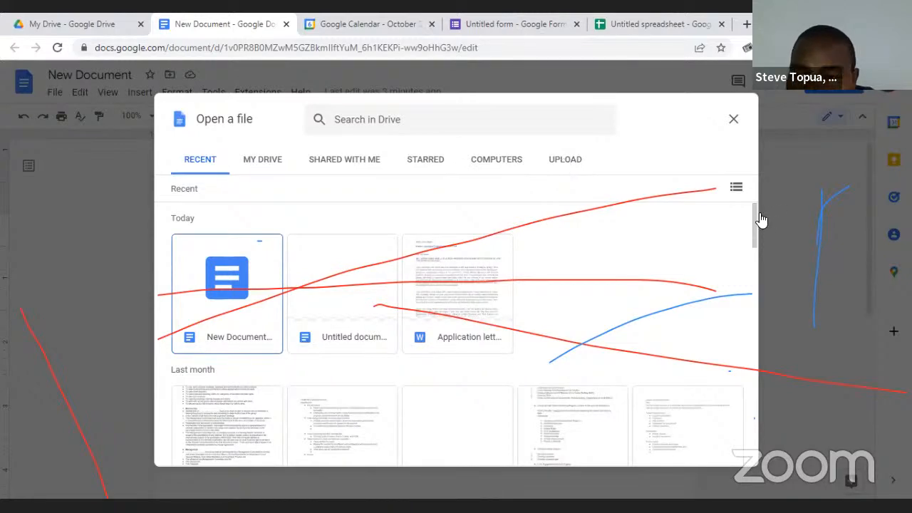
Browse the Recent and My Drive files in the Open a file dialog, then close it unused.
{"action": "left_click_drag", "start_coordinate": [754, 248], "coordinate": [783, 366]}
{"action": "scroll", "coordinate": [784, 367], "scroll_direction": "down", "scroll_amount": 10}
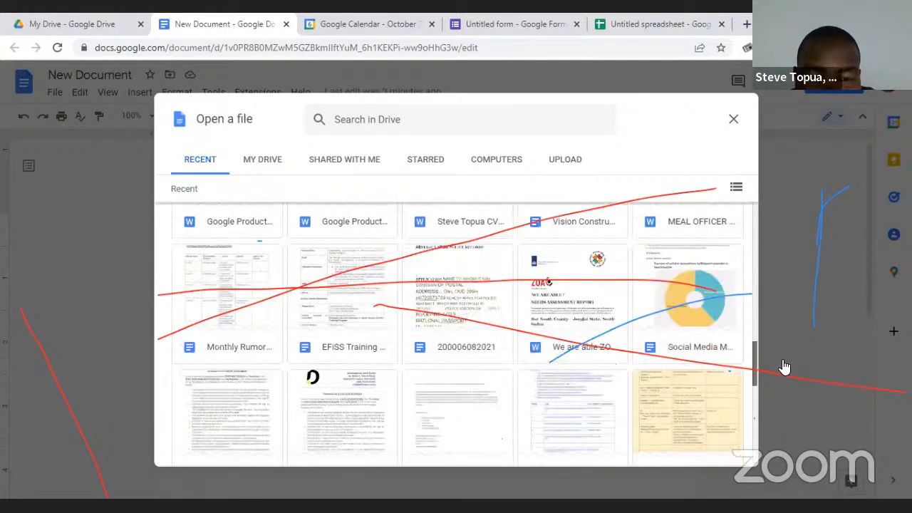
{"action": "scroll", "coordinate": [769, 261], "scroll_direction": "up", "scroll_amount": 5}
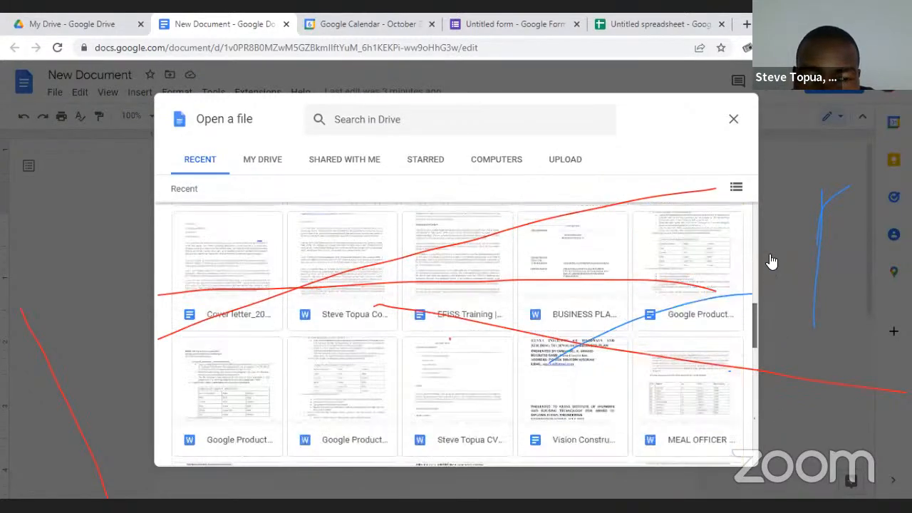
{"action": "scroll", "coordinate": [752, 254], "scroll_direction": "up", "scroll_amount": 6}
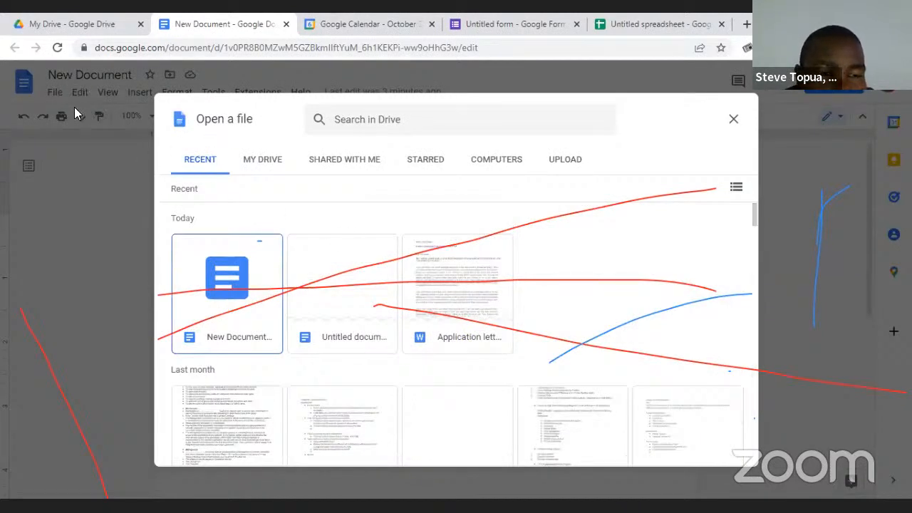
{"action": "left_click", "coordinate": [263, 158]}
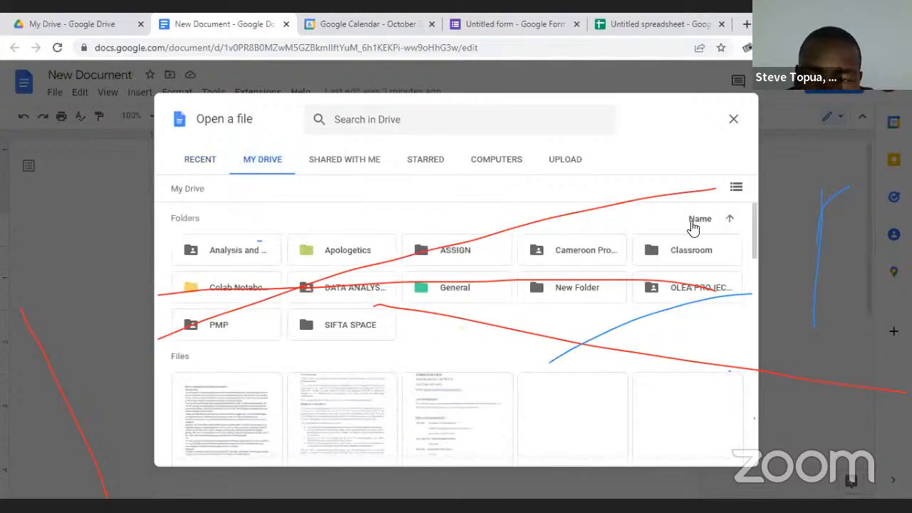
{"action": "mouse_move", "coordinate": [753, 218]}
{"action": "left_mouse_down"}
{"action": "mouse_move", "coordinate": [771, 329]}
{"action": "mouse_move", "coordinate": [776, 290]}
{"action": "mouse_move", "coordinate": [765, 350]}
{"action": "mouse_move", "coordinate": [756, 216]}
{"action": "left_mouse_up"}
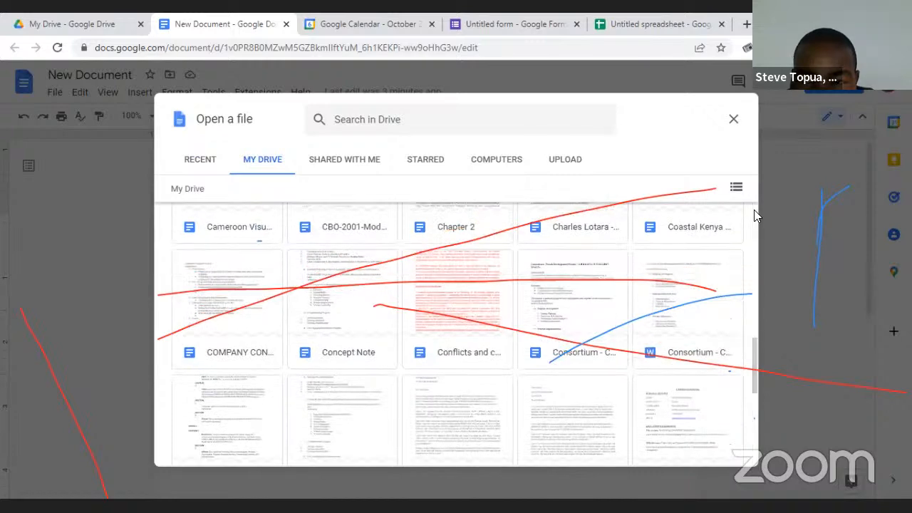
{"action": "left_click", "coordinate": [733, 119]}
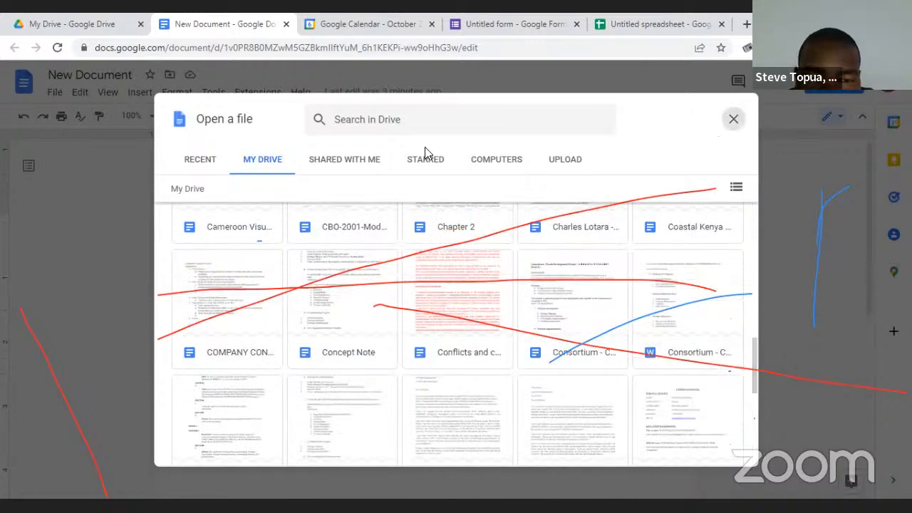
{"action": "left_click", "coordinate": [55, 93]}
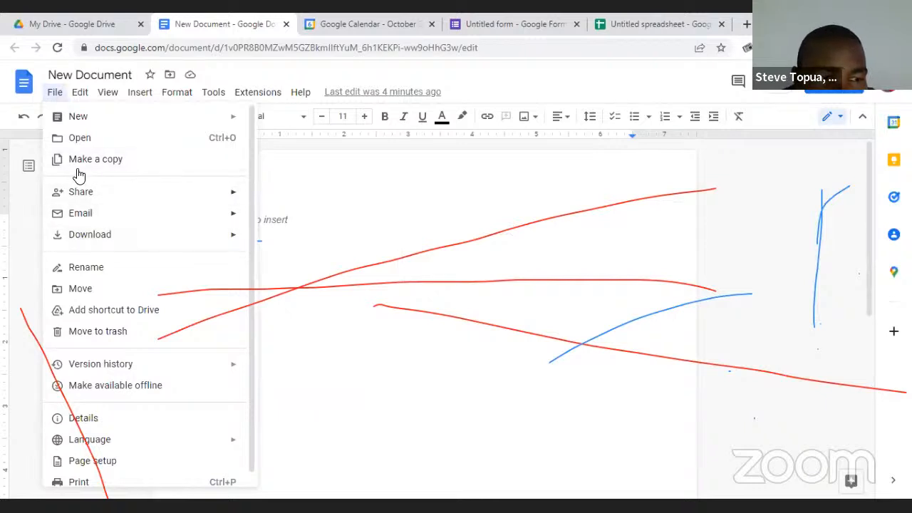
{"action": "mouse_move", "coordinate": [98, 193]}
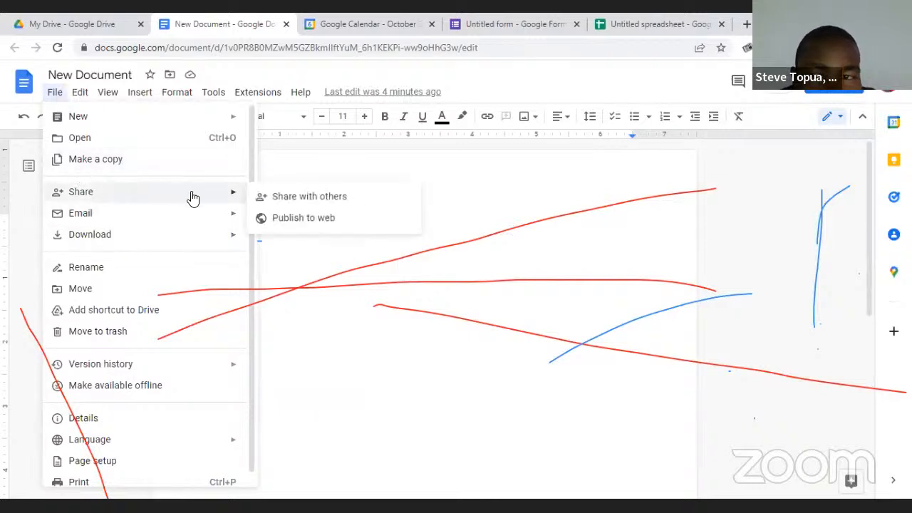
{"action": "left_click", "coordinate": [314, 196]}
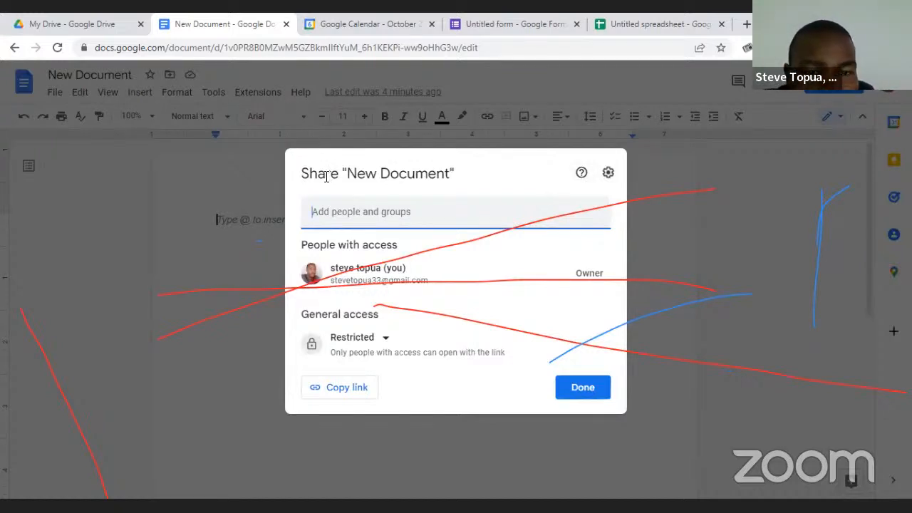
{"action": "left_click", "coordinate": [338, 214]}
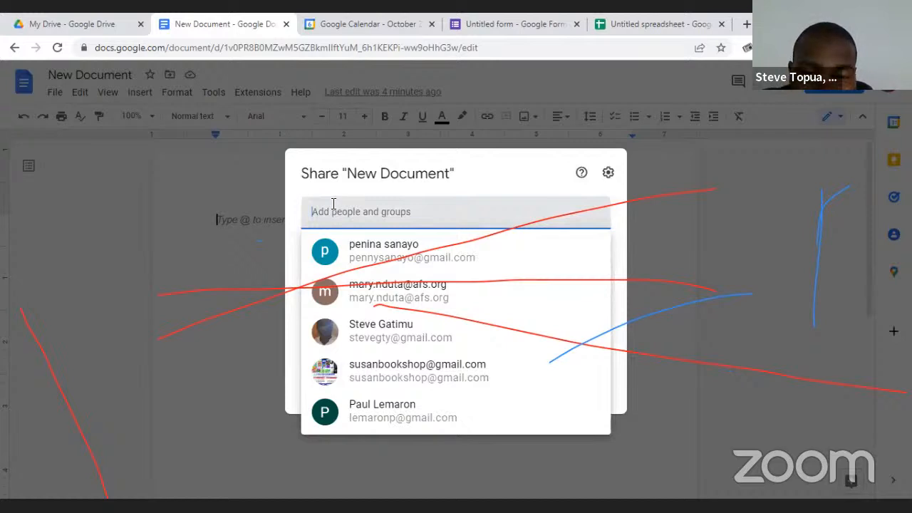
{"action": "left_click", "coordinate": [286, 171]}
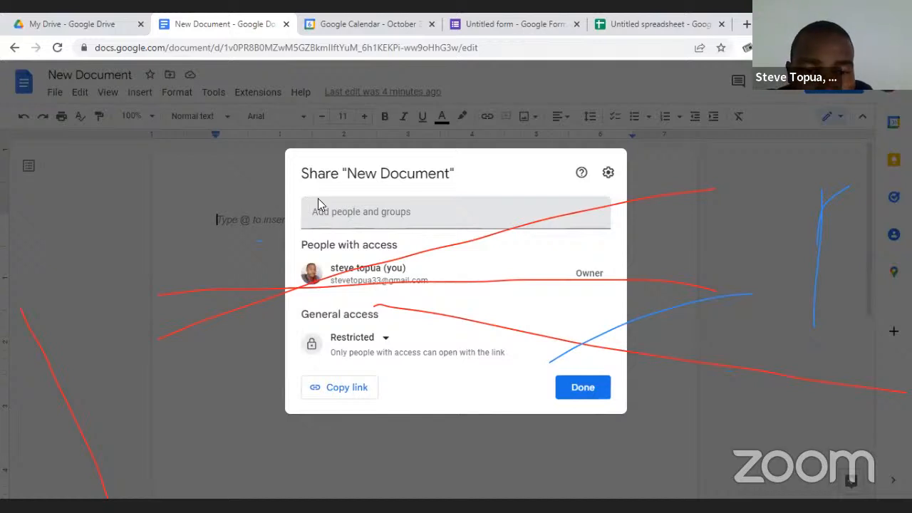
{"action": "left_click", "coordinate": [334, 215]}
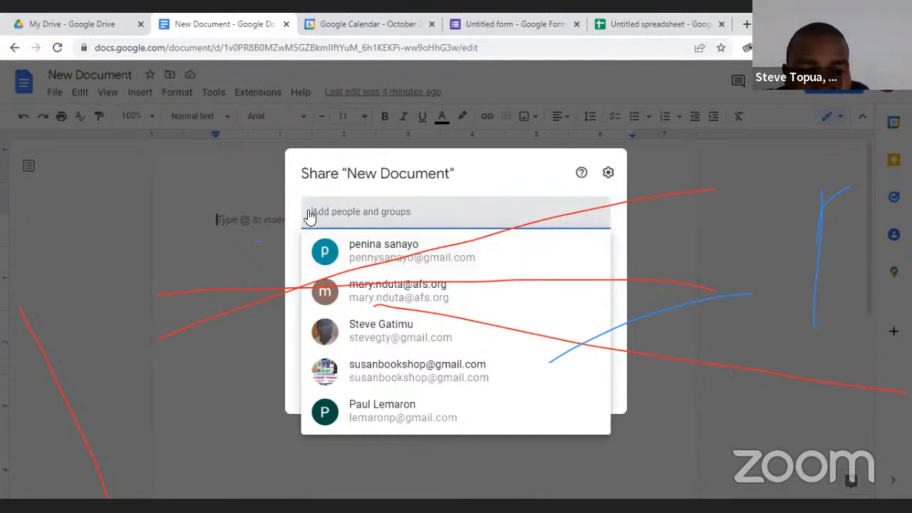
{"action": "left_click", "coordinate": [276, 218]}
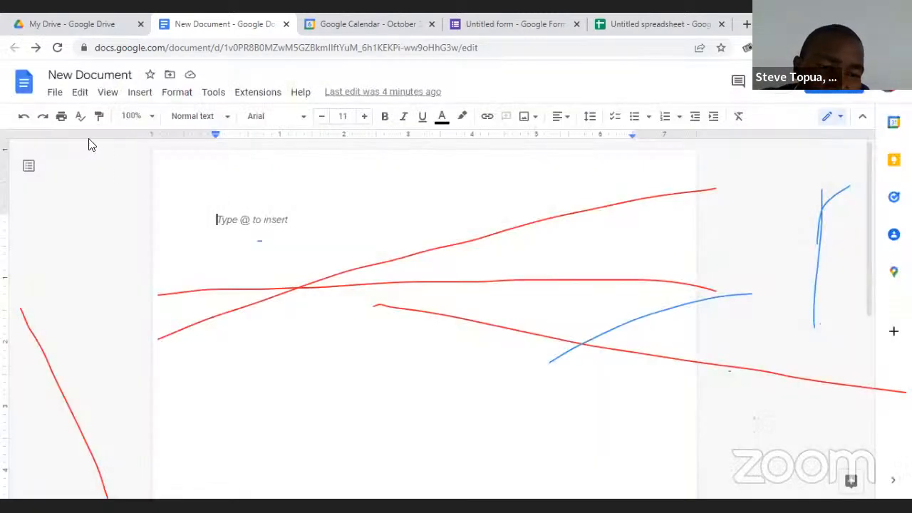
{"action": "left_click", "coordinate": [55, 94]}
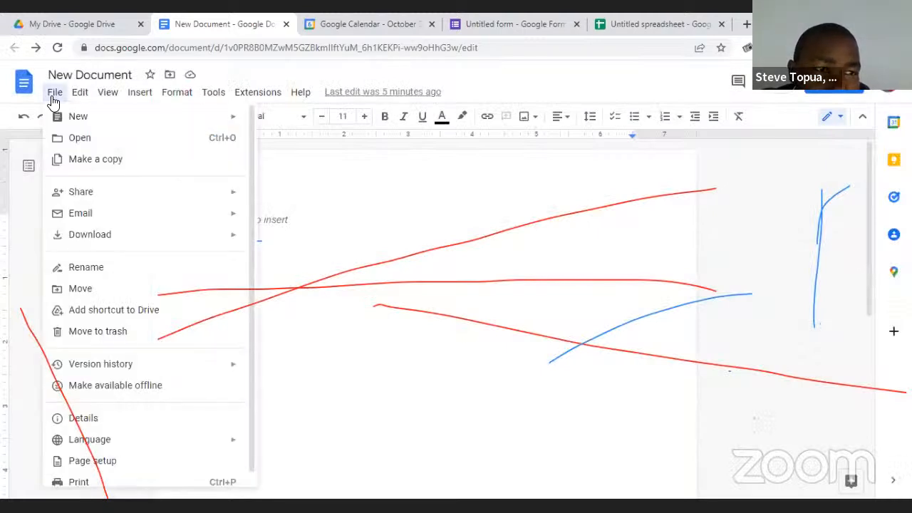
{"action": "mouse_move", "coordinate": [116, 197]}
{"action": "left_click", "coordinate": [282, 195]}
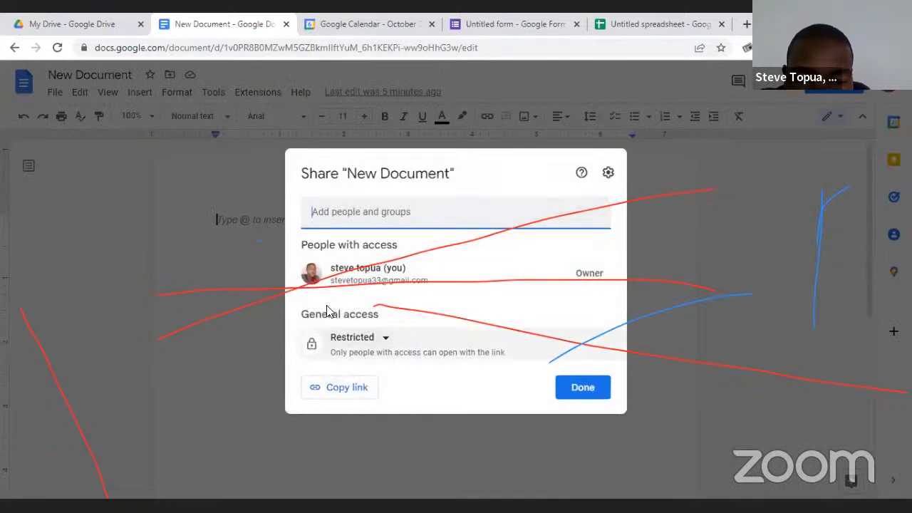
{"action": "left_click", "coordinate": [383, 340]}
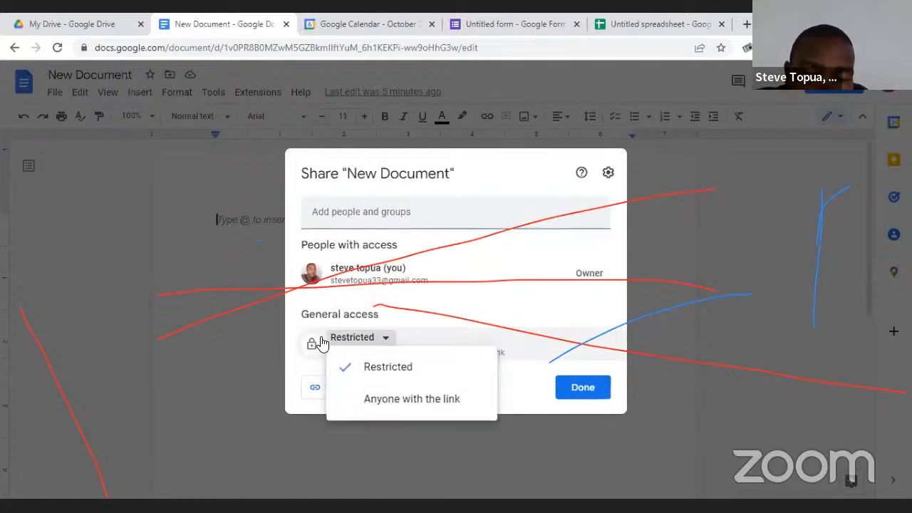
{"action": "left_click", "coordinate": [427, 320]}
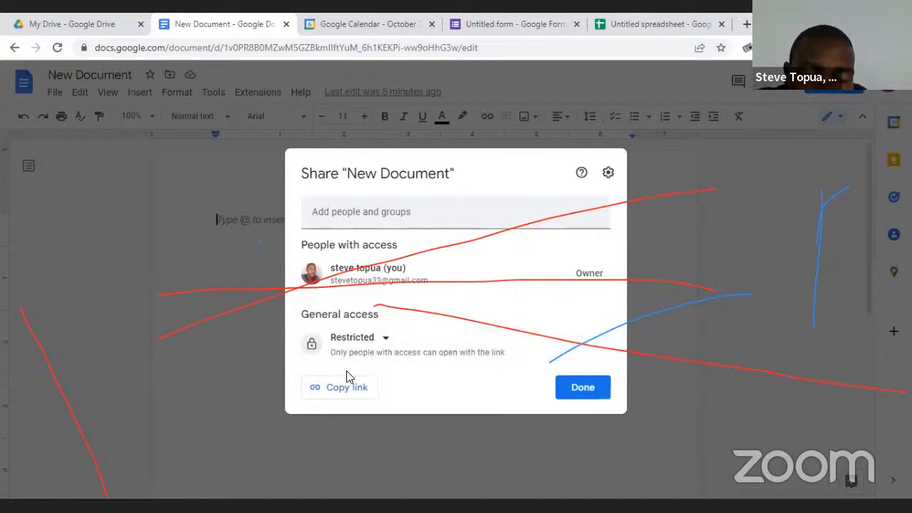
{"action": "left_click", "coordinate": [373, 341]}
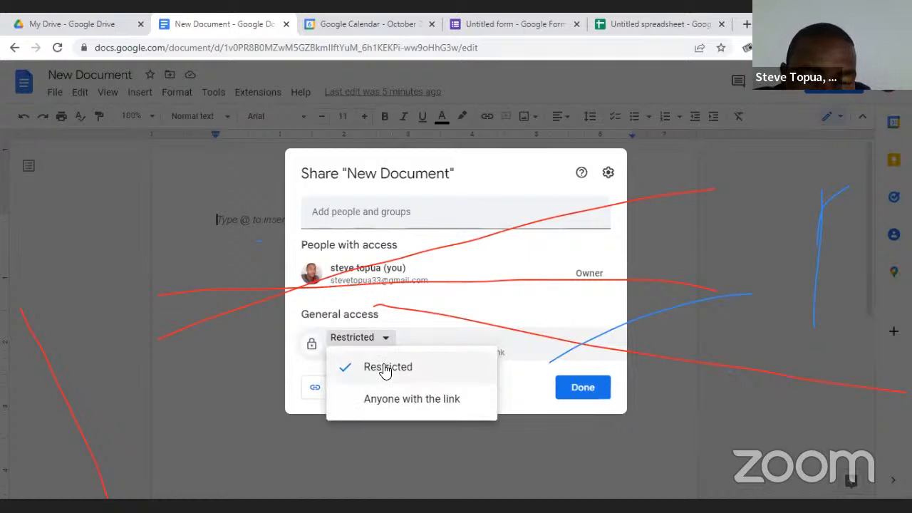
{"action": "left_click", "coordinate": [424, 323]}
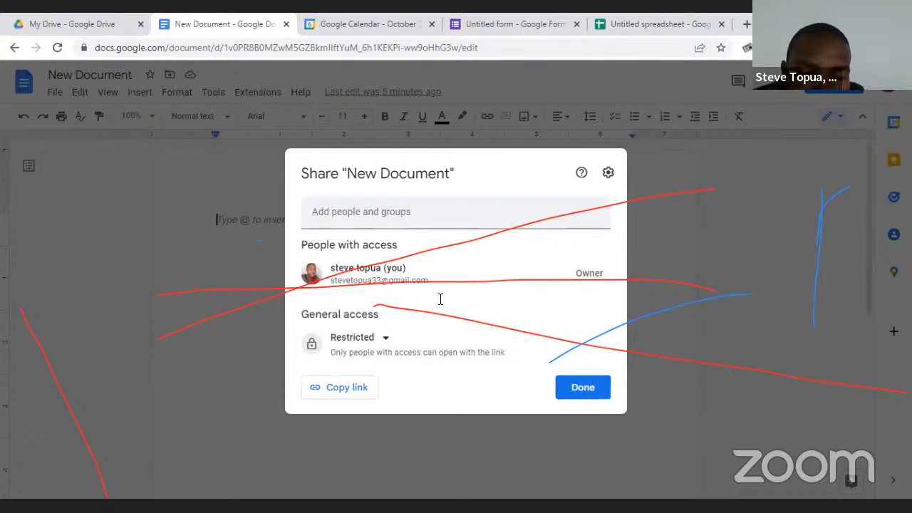
{"action": "left_click", "coordinate": [644, 235]}
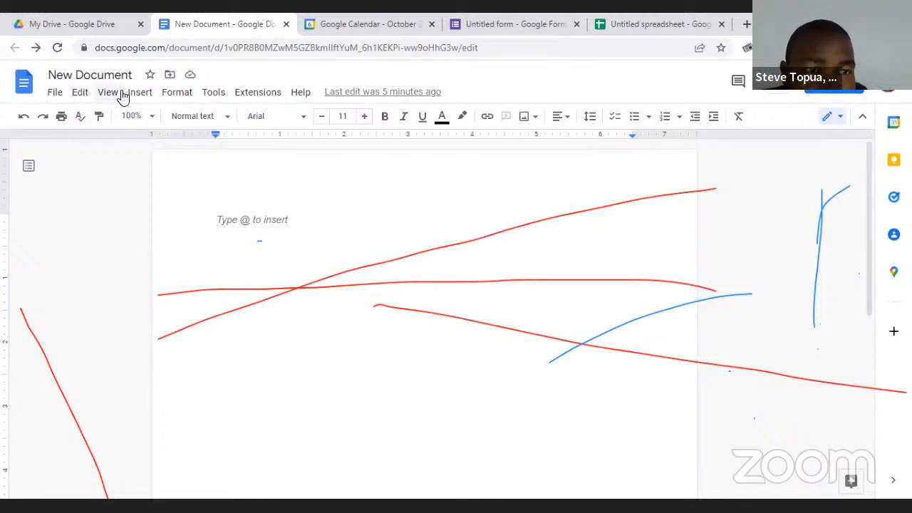
Expand the Email submenu under the File menu.
{"action": "left_click", "coordinate": [55, 91]}
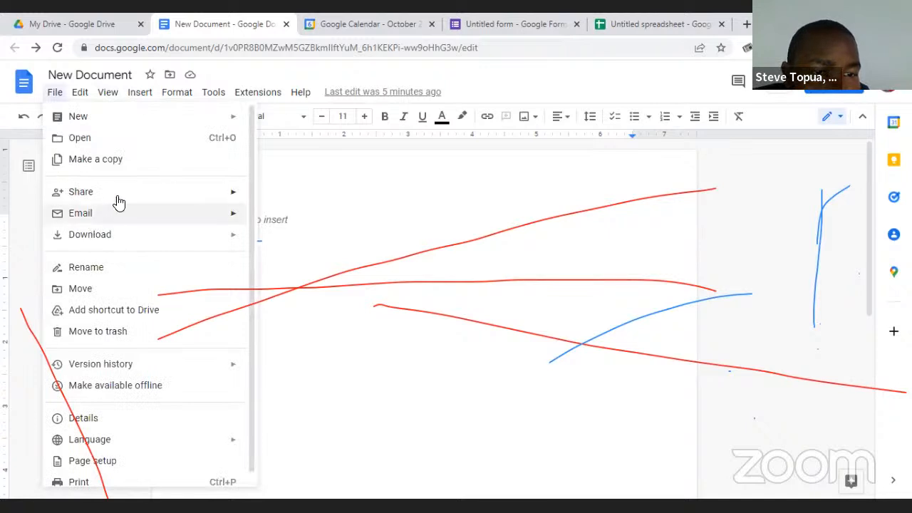
{"action": "mouse_move", "coordinate": [143, 190]}
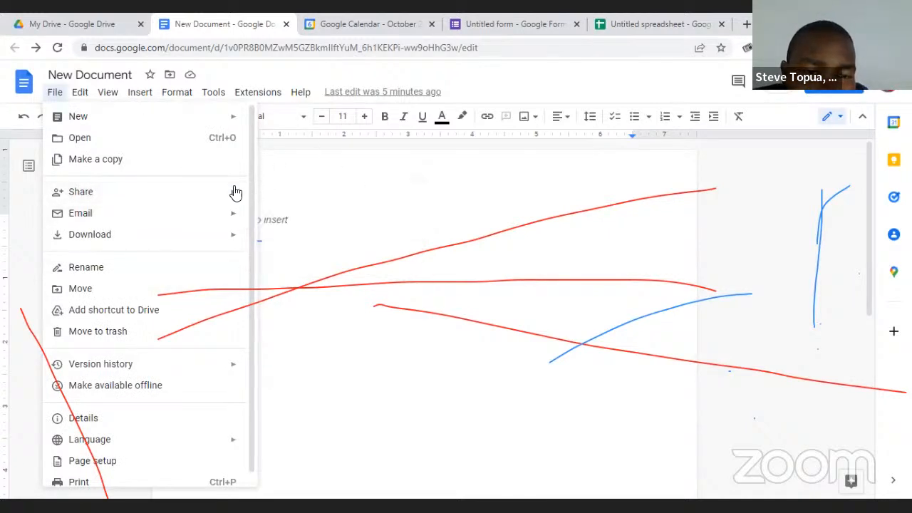
{"action": "mouse_move", "coordinate": [198, 222]}
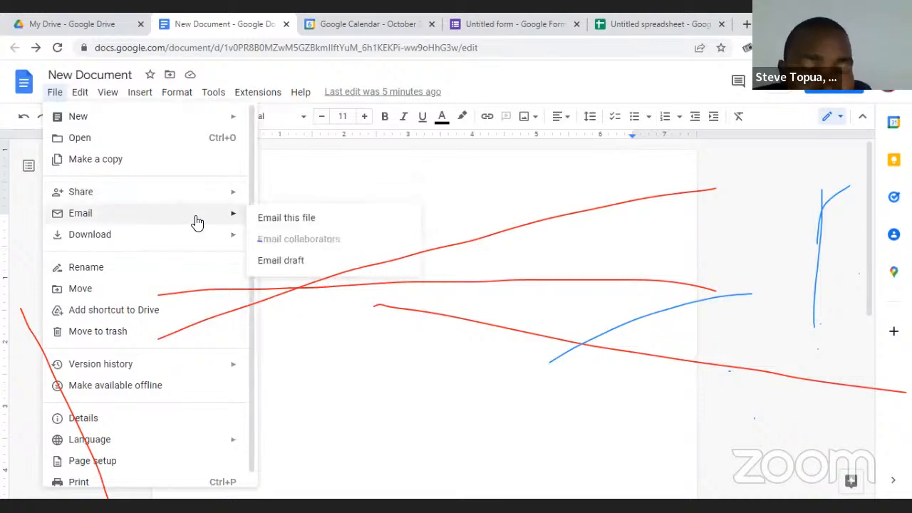
Open the Email this file dialog for New Document, dismissing the recipient suggestions.
{"action": "left_click", "coordinate": [308, 218]}
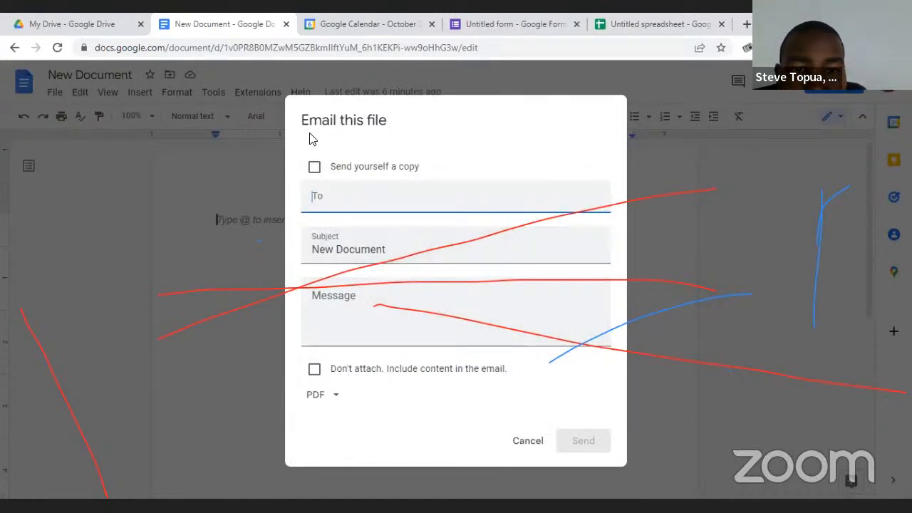
{"action": "left_click_drag", "start_coordinate": [336, 120], "coordinate": [330, 171]}
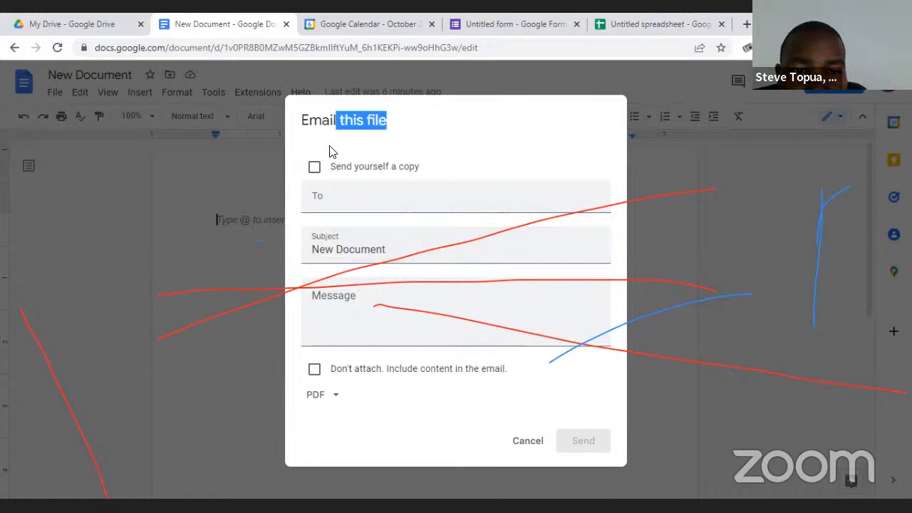
{"action": "left_click", "coordinate": [332, 152]}
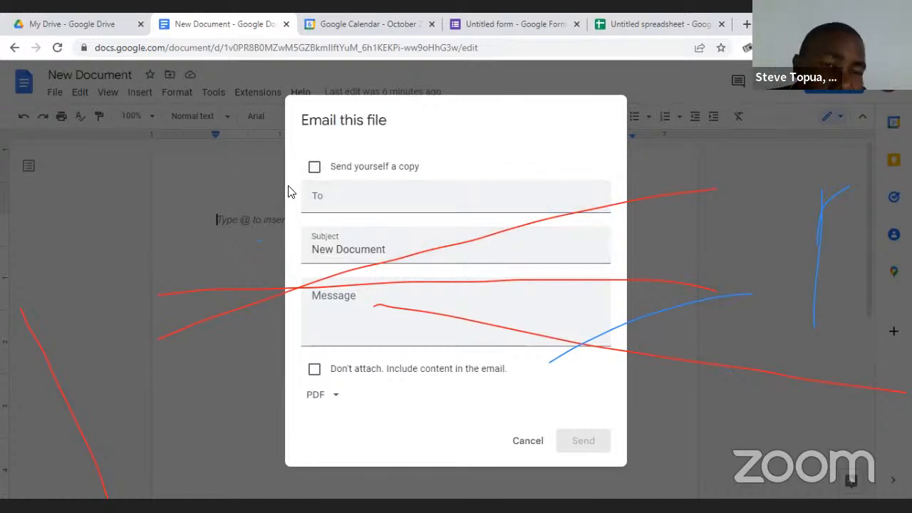
{"action": "left_click", "coordinate": [318, 206]}
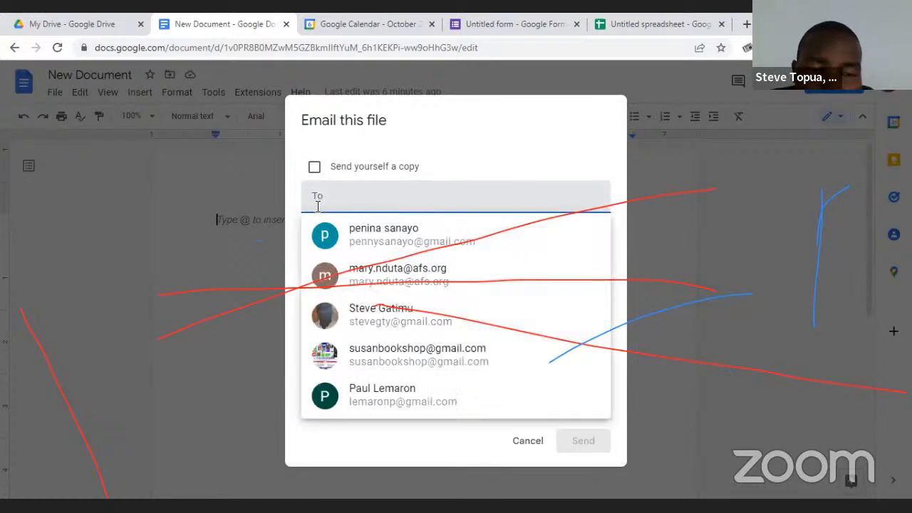
{"action": "left_click", "coordinate": [391, 166]}
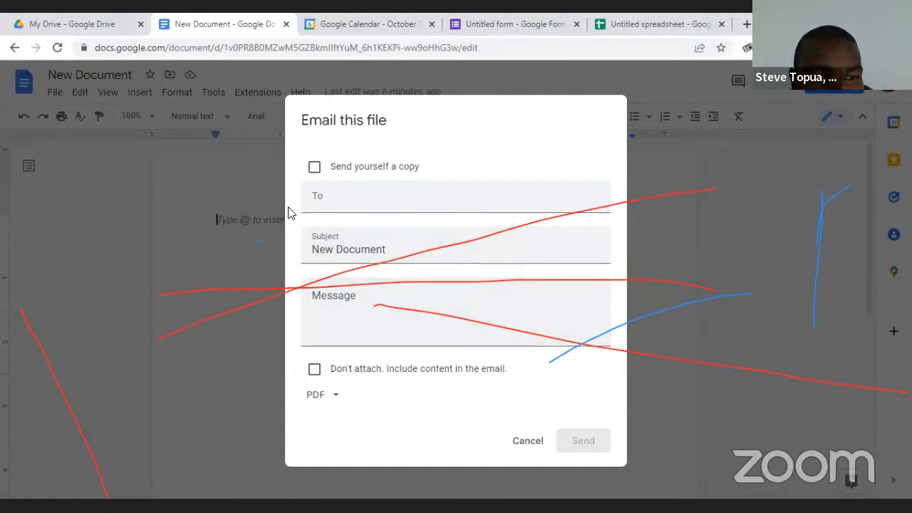
Keep PDF as the attachment format and place the cursor in the subject line.
{"action": "left_click", "coordinate": [327, 396]}
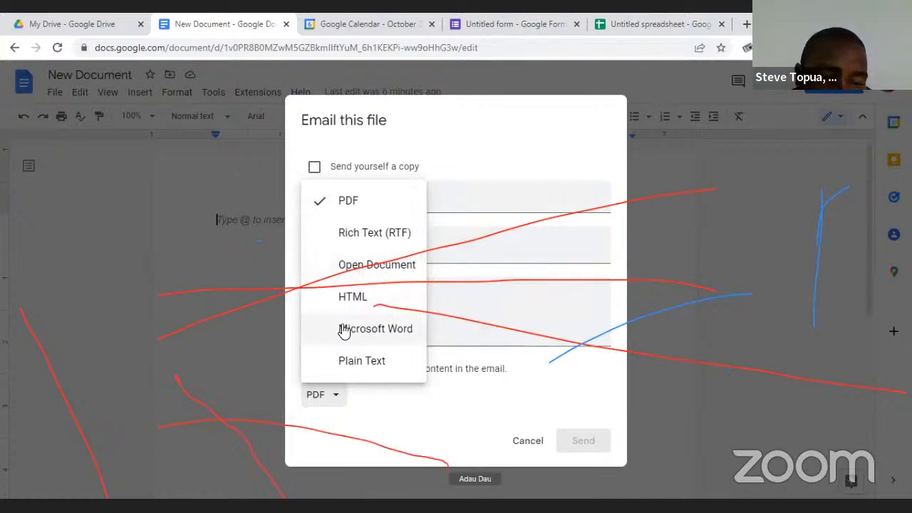
{"action": "left_click", "coordinate": [332, 405]}
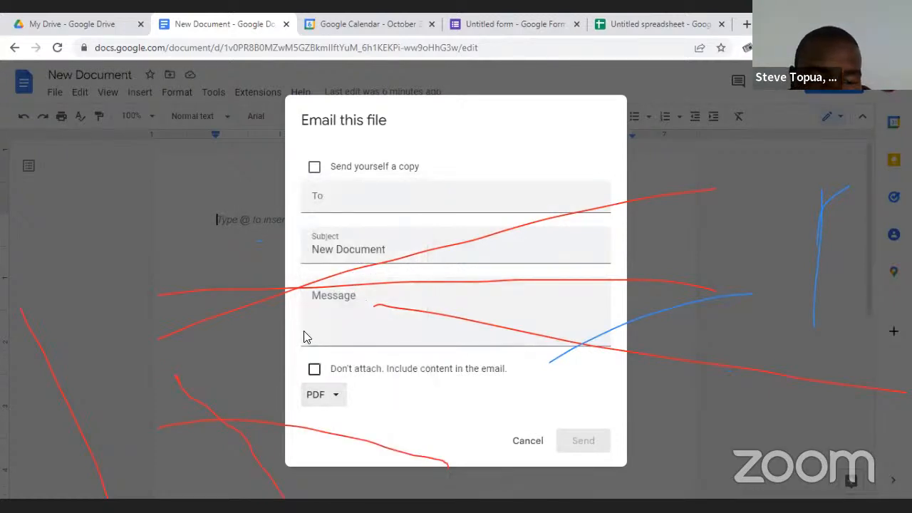
{"action": "left_click", "coordinate": [342, 302]}
{"action": "left_click", "coordinate": [354, 244]}
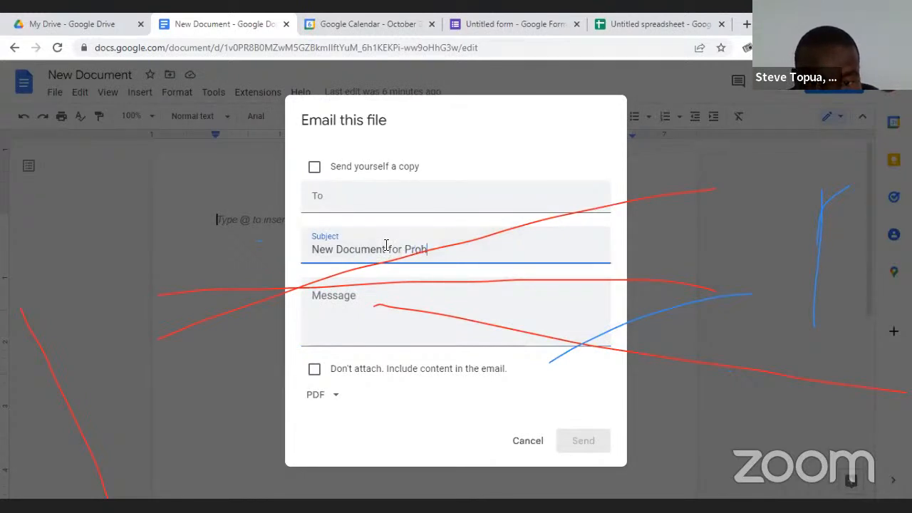
Set the subject to 'New Document for Project' and write 'Hello, Attached is the project doc'.
{"action": "type", "text": "for Prohec"}
{"action": "key", "text": "BackSpace"}
{"action": "key", "text": "BackSpace"}
{"action": "key", "text": "BackSpace"}
{"action": "type", "text": "ject"}
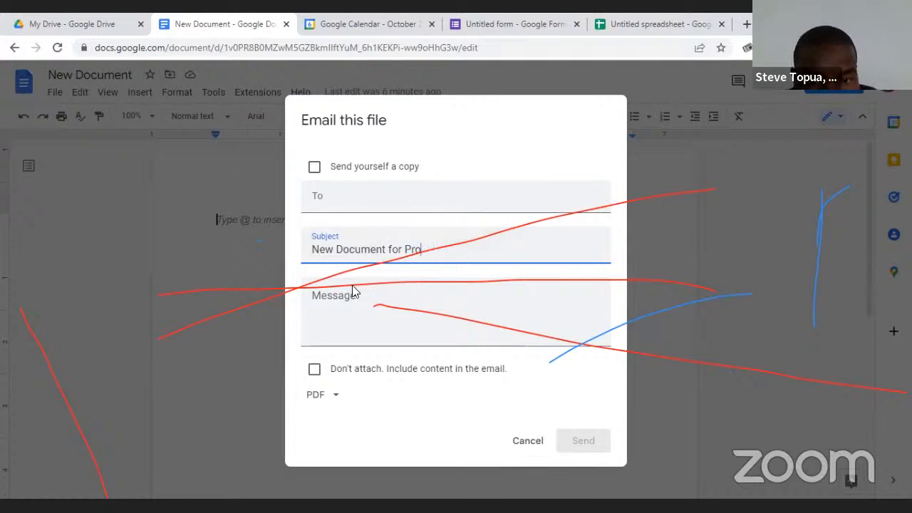
{"action": "left_click", "coordinate": [331, 306]}
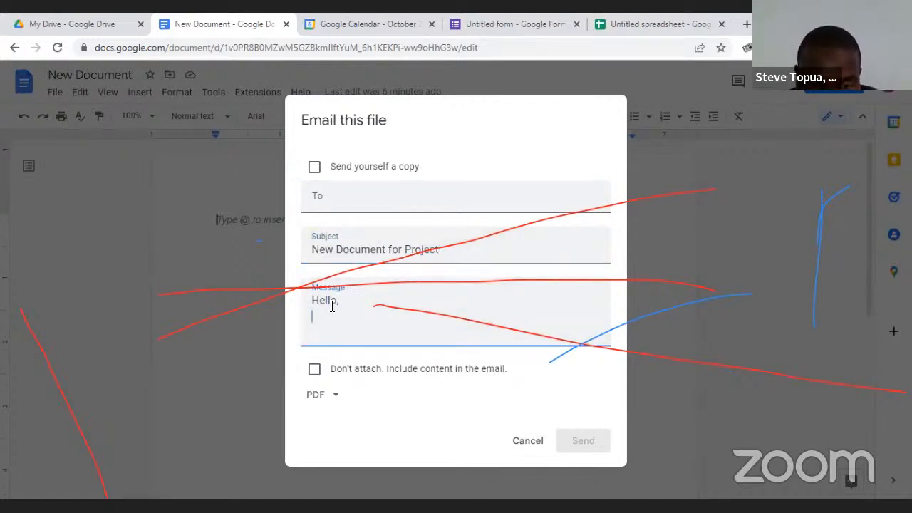
{"action": "type", "text": "Hello, Aached"}
{"action": "key", "text": "BackSpace"}
{"action": "type", "text": "chec"}
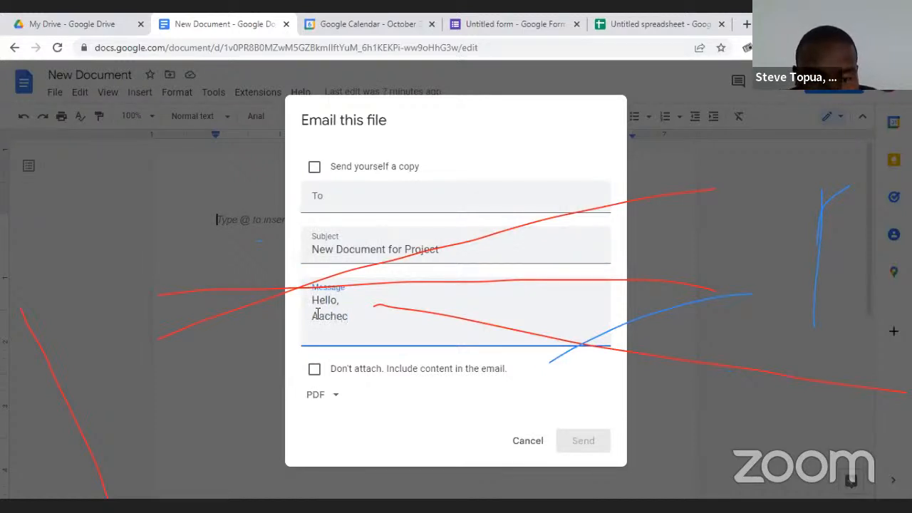
{"action": "left_click", "coordinate": [318, 316]}
{"action": "type", "text": "tt"}
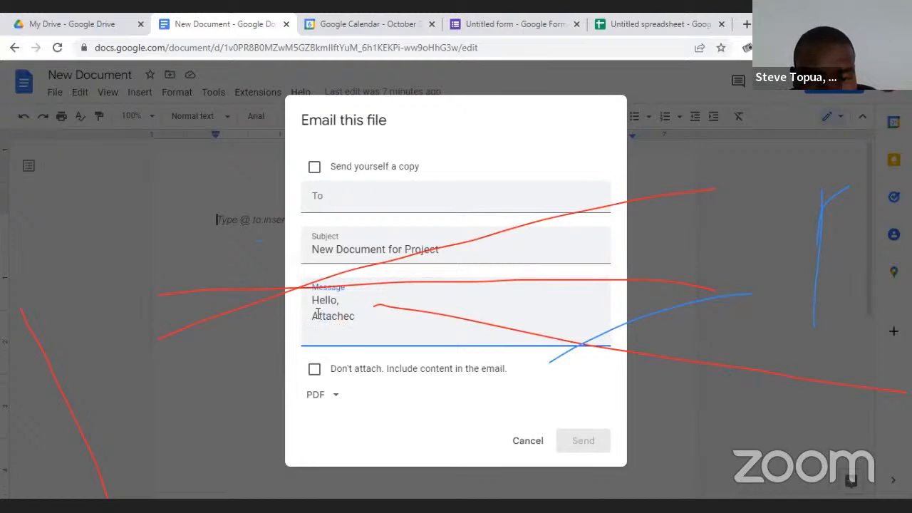
{"action": "left_click", "coordinate": [374, 315]}
{"action": "key", "text": "BackSpace"}
{"action": "type", "text": "d"}
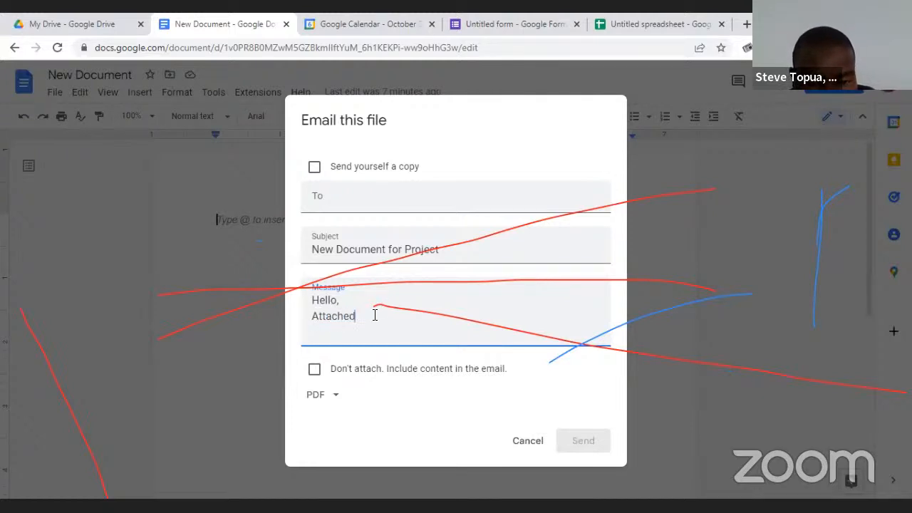
{"action": "type", "text": " is the "}
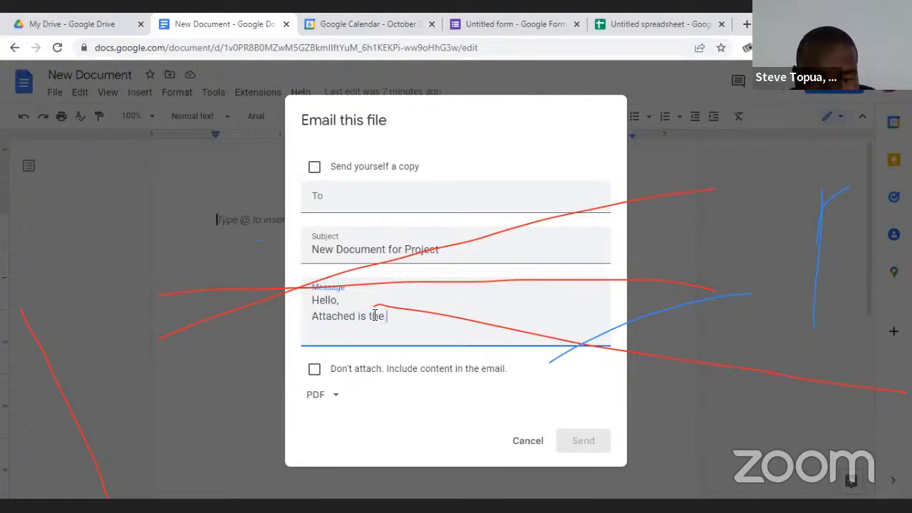
{"action": "type", "text": "project doc."}
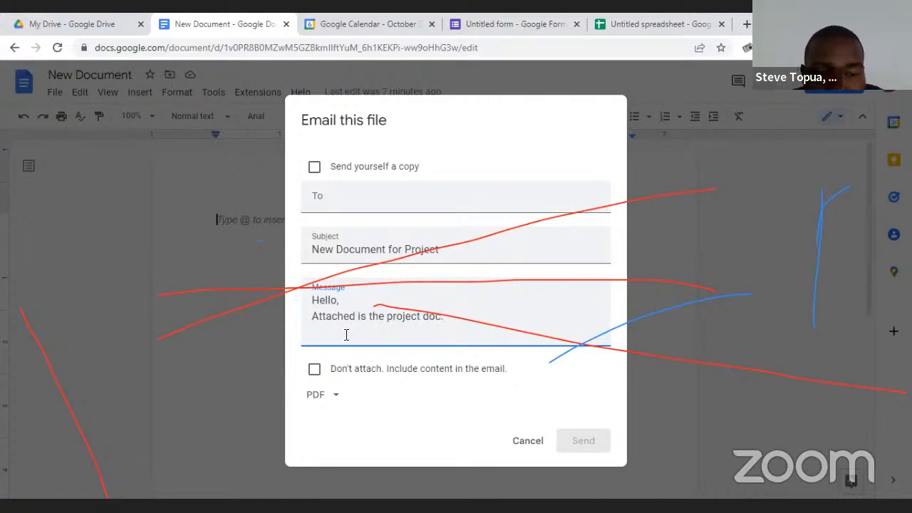
Toggle Don't attach on and back off, then discard the email unsent.
{"action": "left_click", "coordinate": [315, 370]}
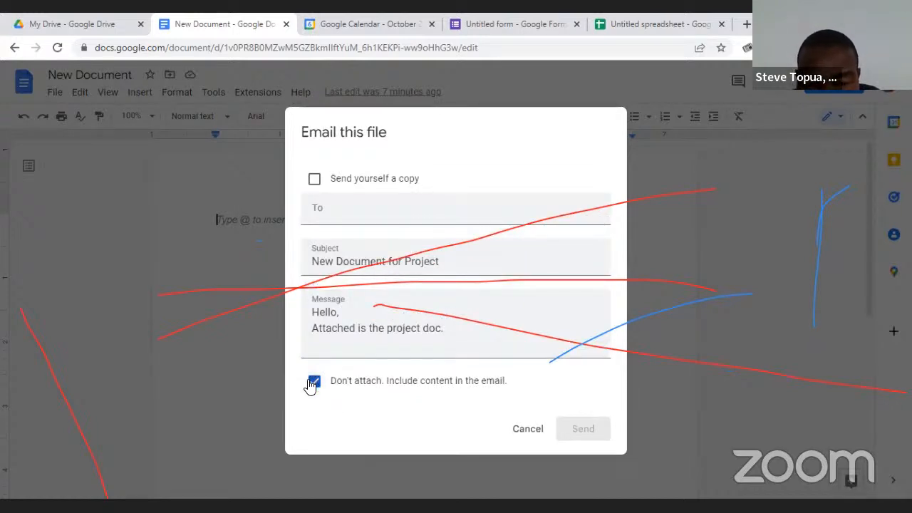
{"action": "left_click", "coordinate": [312, 385]}
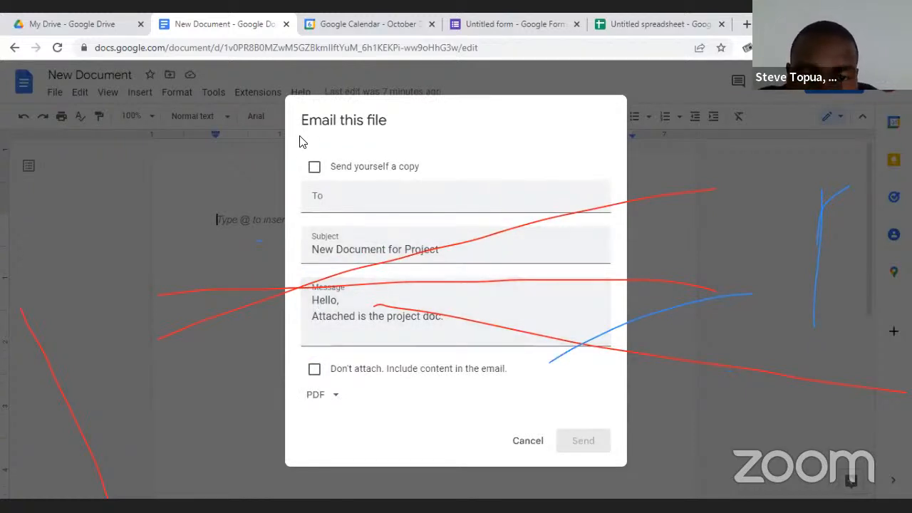
{"action": "key", "text": "Escape"}
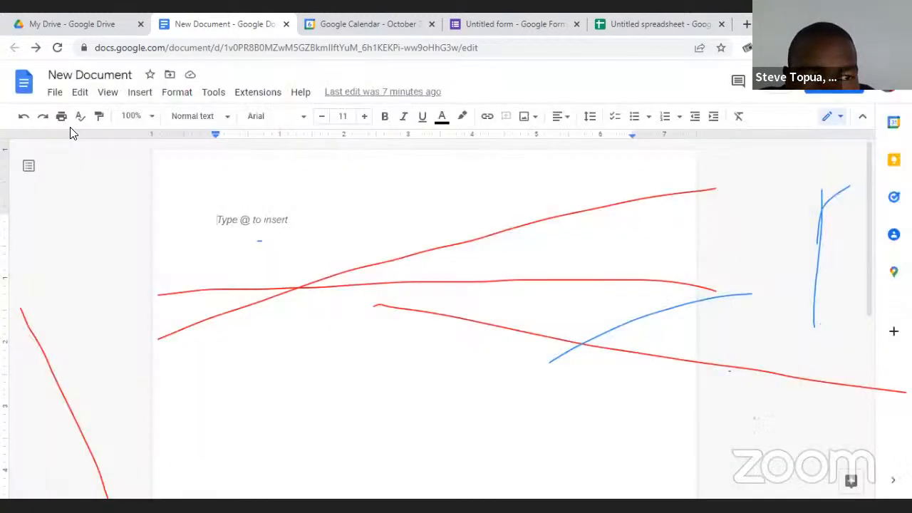
Browse the File menu's Email, Download, Version history and Language submenus, scrolling the language list.
{"action": "left_click", "coordinate": [57, 93]}
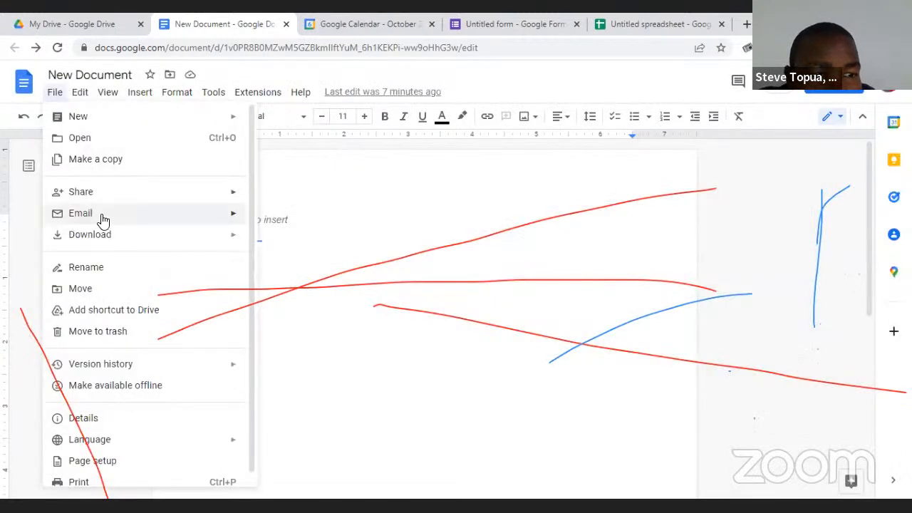
{"action": "mouse_move", "coordinate": [227, 243]}
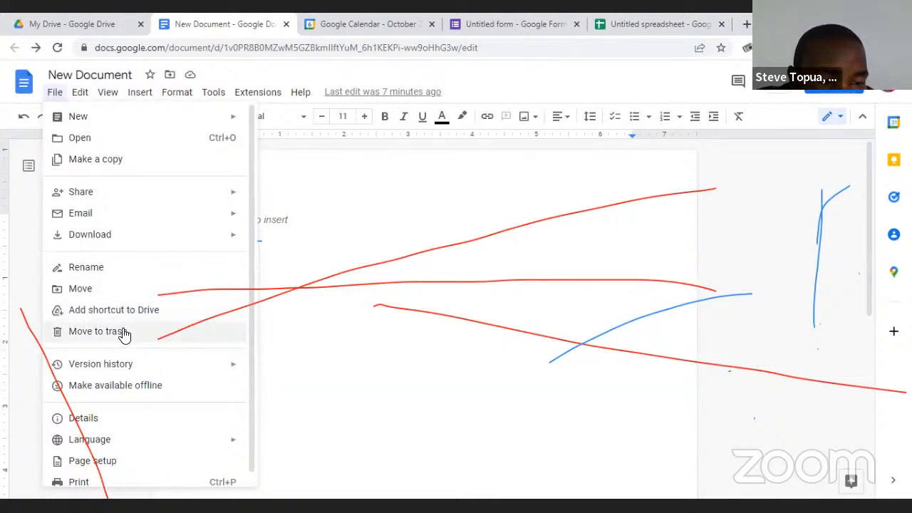
{"action": "mouse_move", "coordinate": [136, 363]}
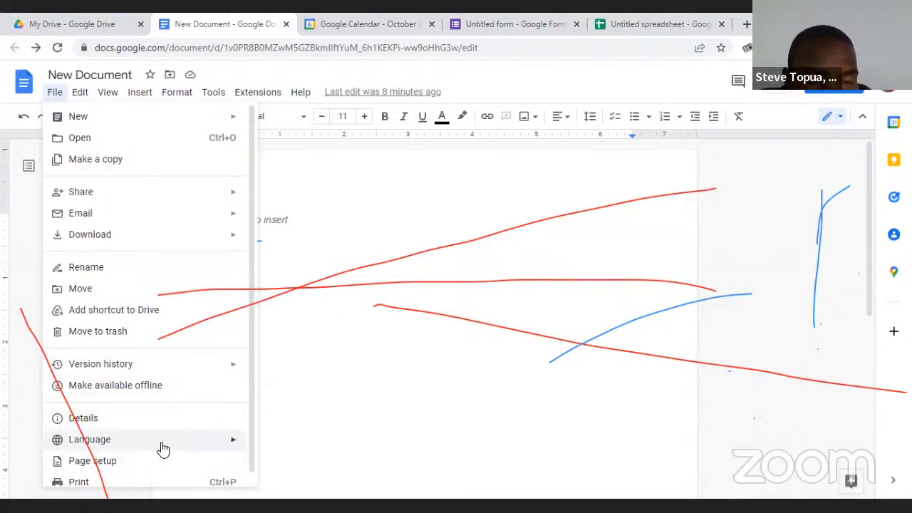
{"action": "mouse_move", "coordinate": [160, 447]}
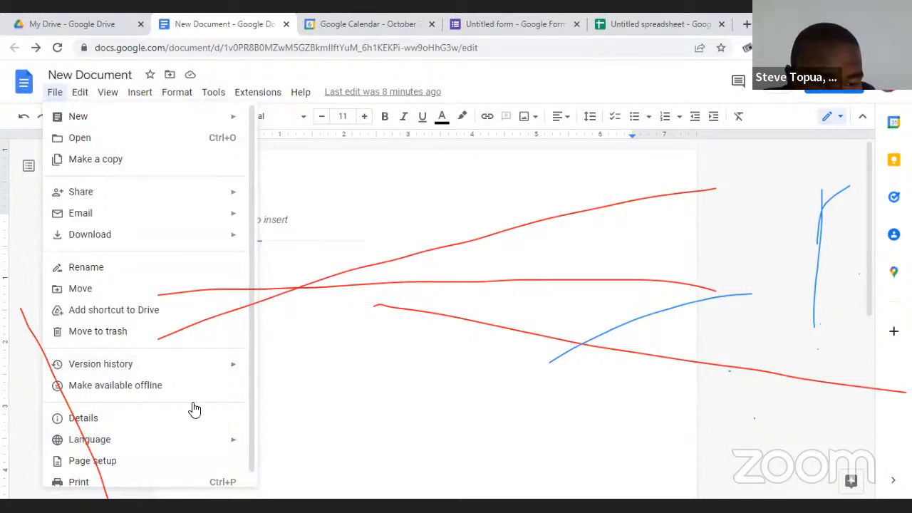
{"action": "mouse_move", "coordinate": [223, 449]}
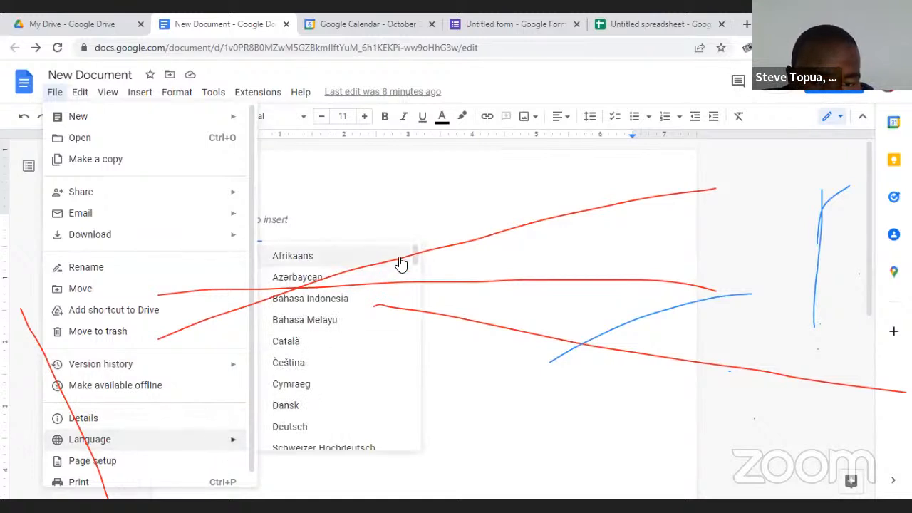
{"action": "left_click_drag", "start_coordinate": [416, 254], "coordinate": [449, 440]}
{"action": "left_click_drag", "start_coordinate": [462, 337], "coordinate": [470, 248]}
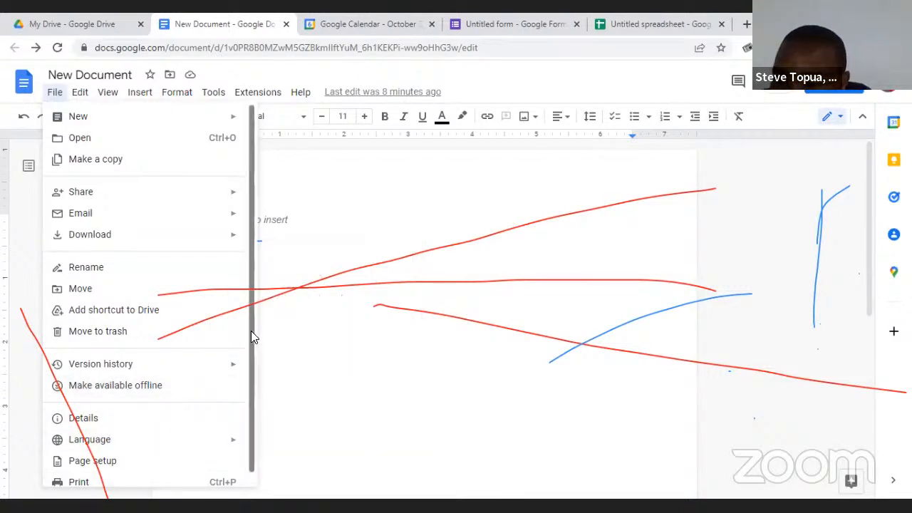
{"action": "scroll", "coordinate": [251, 335], "scroll_direction": "down", "scroll_amount": 1}
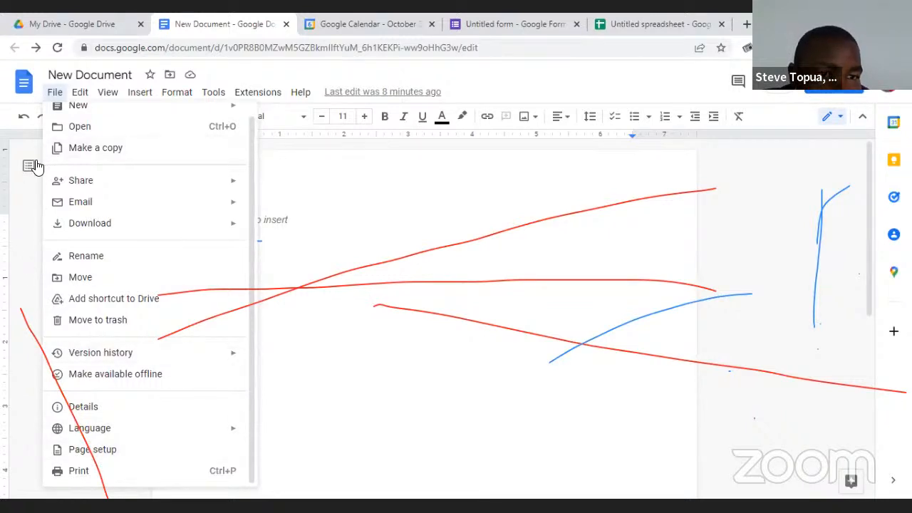
Close the File menu and browse the Edit menu and the View menu's Mode choices.
{"action": "left_click", "coordinate": [21, 220]}
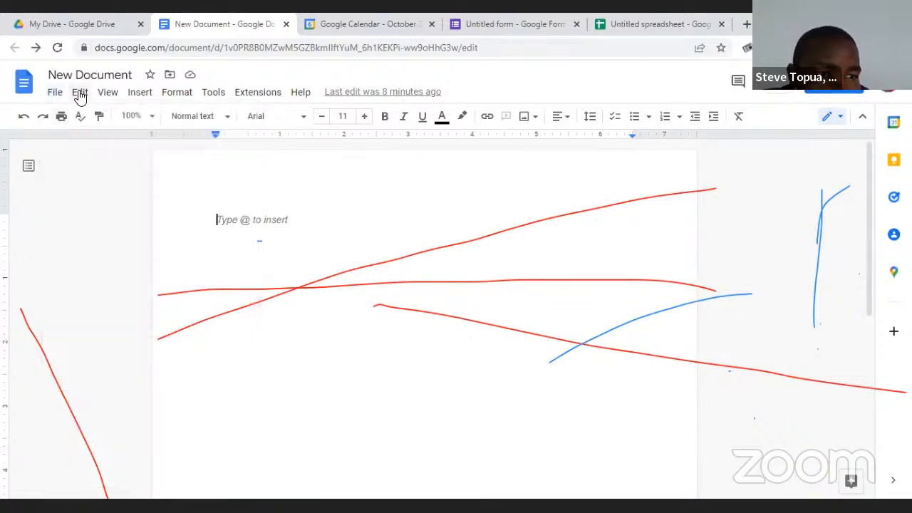
{"action": "left_click", "coordinate": [80, 93]}
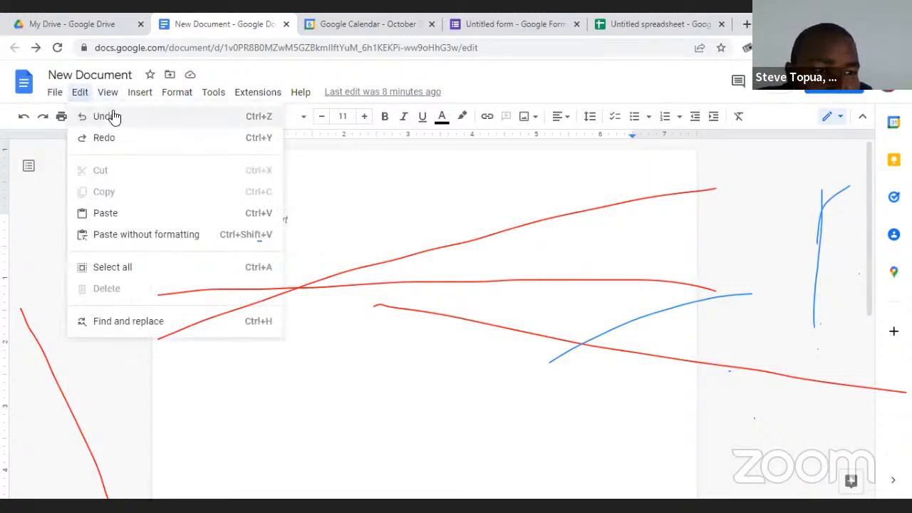
{"action": "mouse_move", "coordinate": [111, 93]}
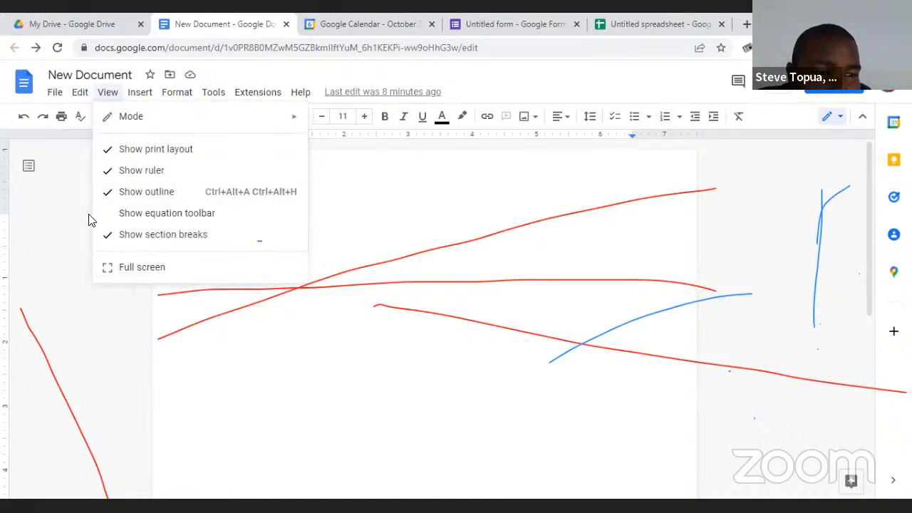
{"action": "key", "text": "Down"}
{"action": "key", "text": "Right"}
{"action": "key", "text": "Left"}
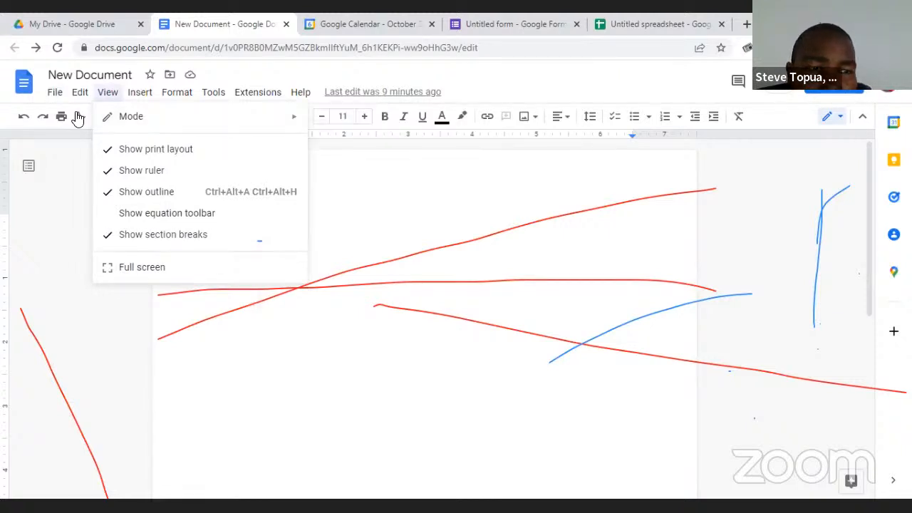
{"action": "left_click", "coordinate": [118, 94]}
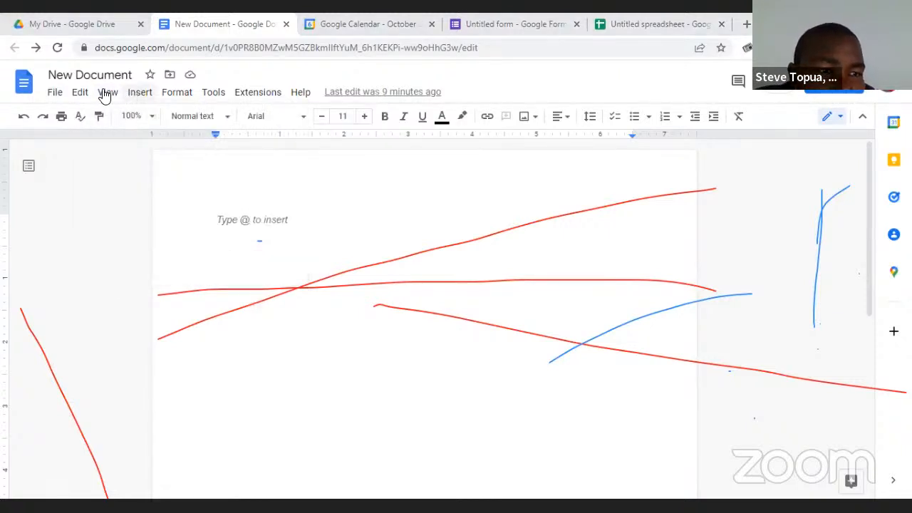
Look through the View display options and the Insert and Format menus, then close them.
{"action": "left_click", "coordinate": [104, 93]}
{"action": "mouse_move", "coordinate": [138, 99]}
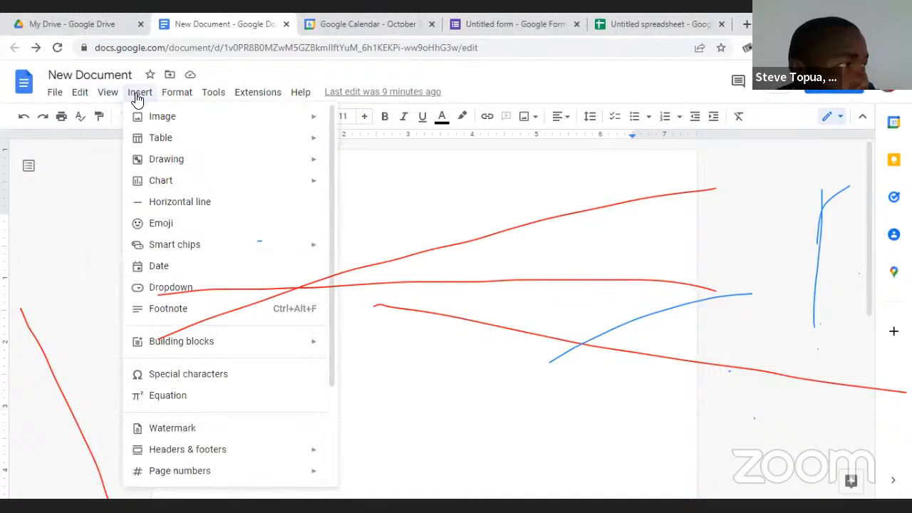
{"action": "key", "text": "Right"}
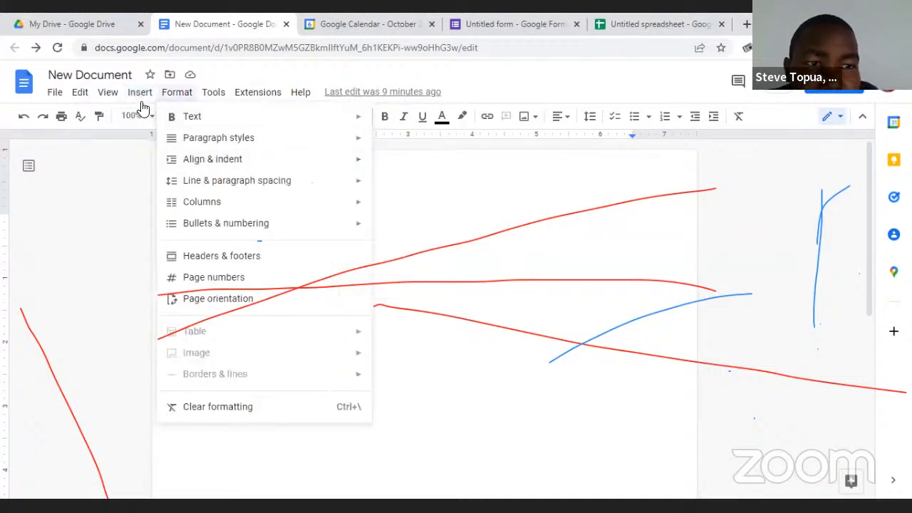
{"action": "left_click", "coordinate": [141, 100]}
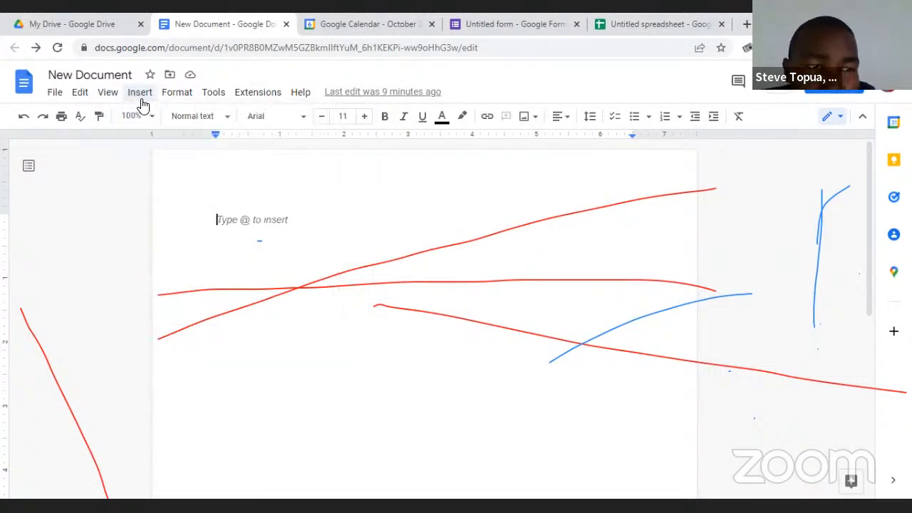
Insert an empty 5 x 5 table from the Insert menu's size grid.
{"action": "left_click", "coordinate": [141, 102]}
{"action": "mouse_move", "coordinate": [265, 122]}
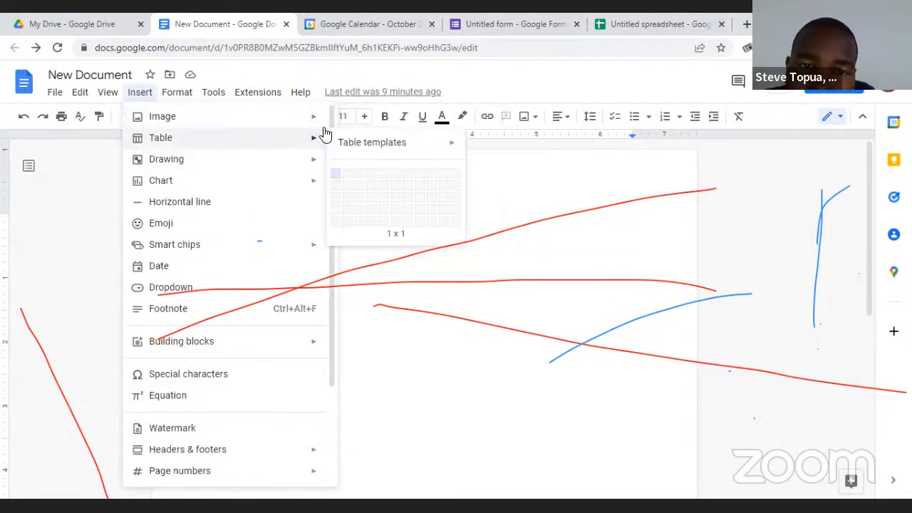
{"action": "mouse_move", "coordinate": [295, 119]}
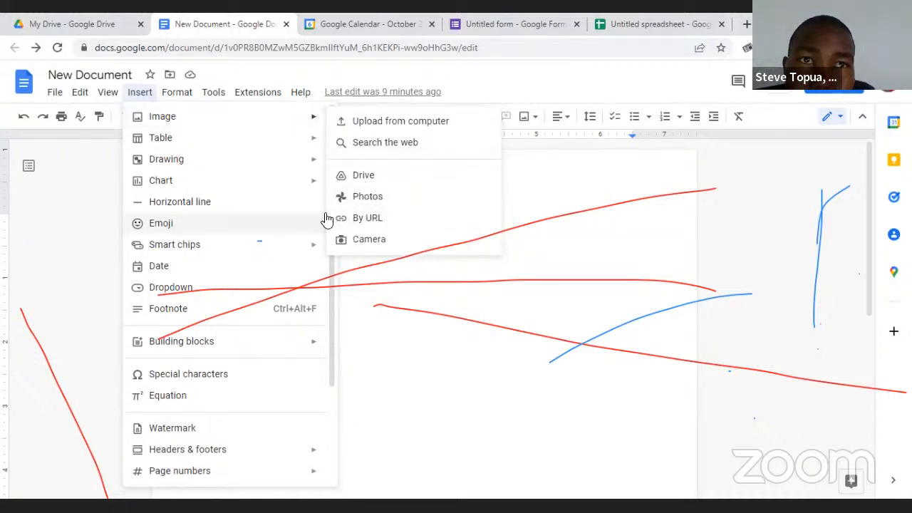
{"action": "left_click", "coordinate": [258, 92]}
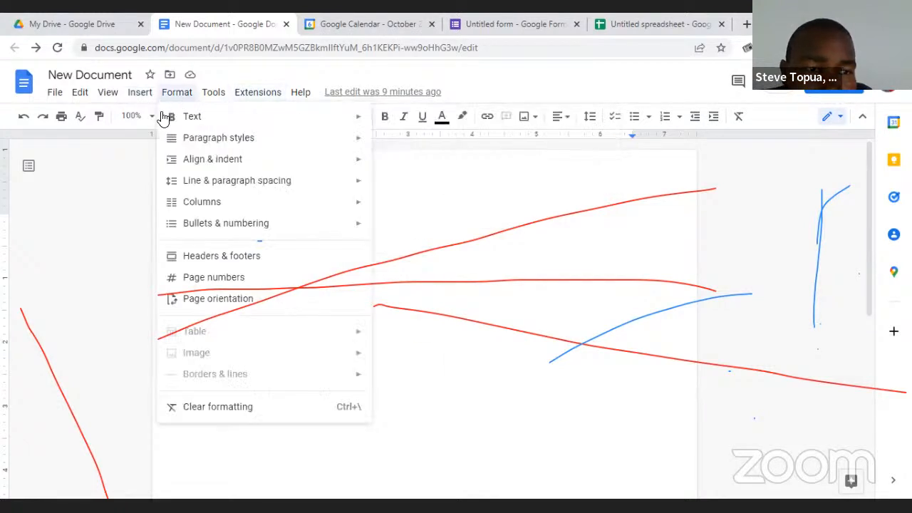
{"action": "left_click", "coordinate": [139, 92]}
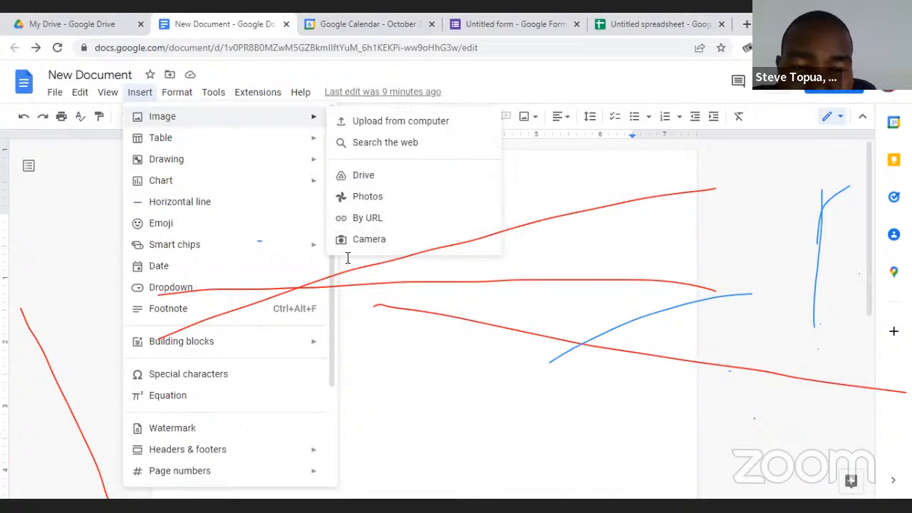
{"action": "mouse_move", "coordinate": [264, 164]}
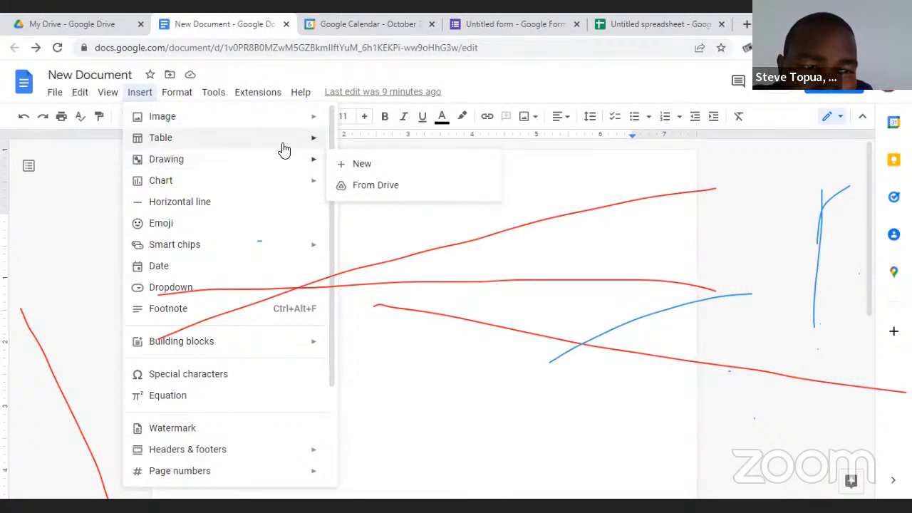
{"action": "mouse_move", "coordinate": [284, 150]}
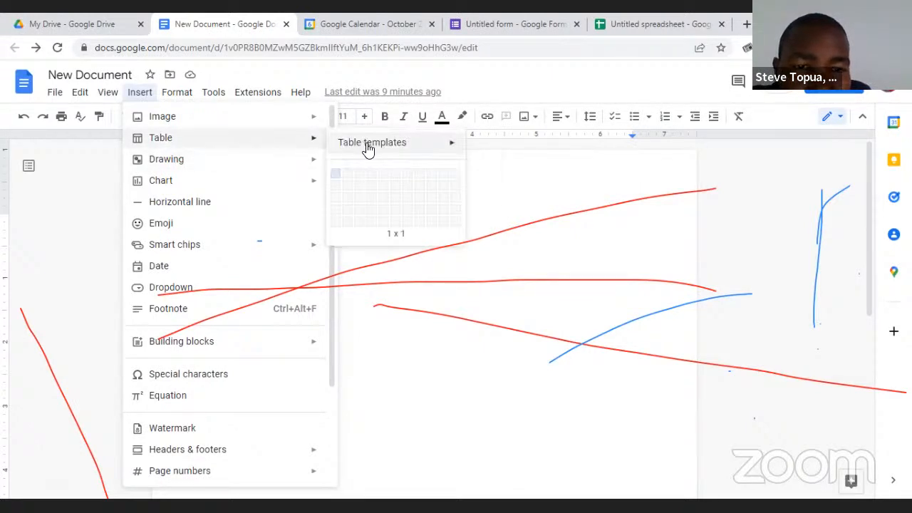
{"action": "mouse_move", "coordinate": [450, 153]}
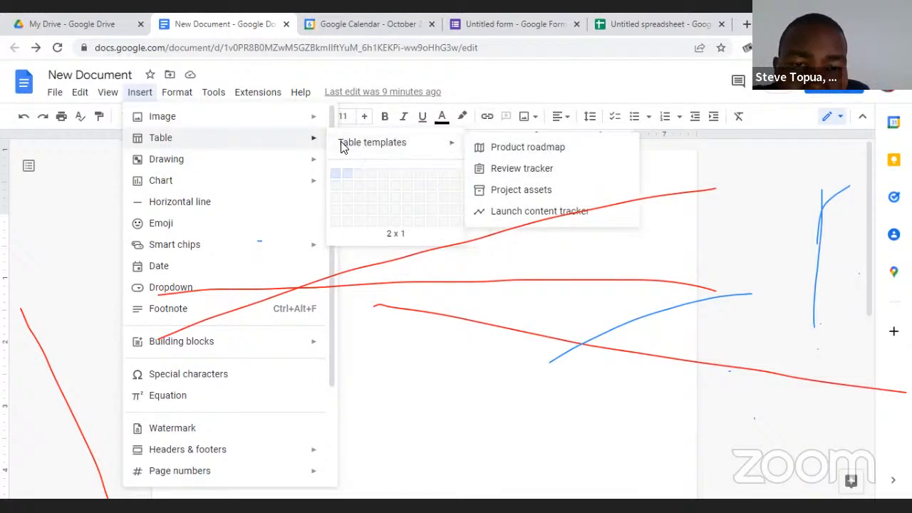
{"action": "left_click", "coordinate": [379, 228]}
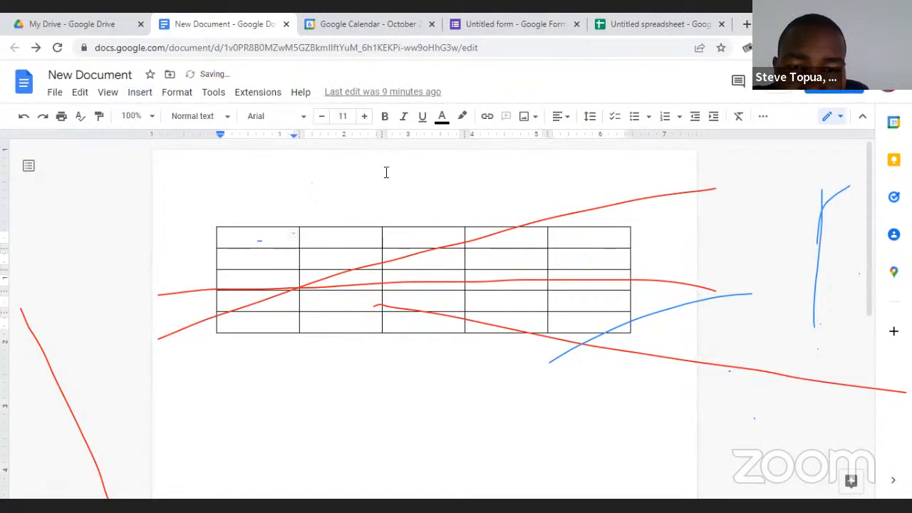
Start a new drawing from Insert > Drawing, trying and then cancelling a word art entry.
{"action": "left_click", "coordinate": [134, 99]}
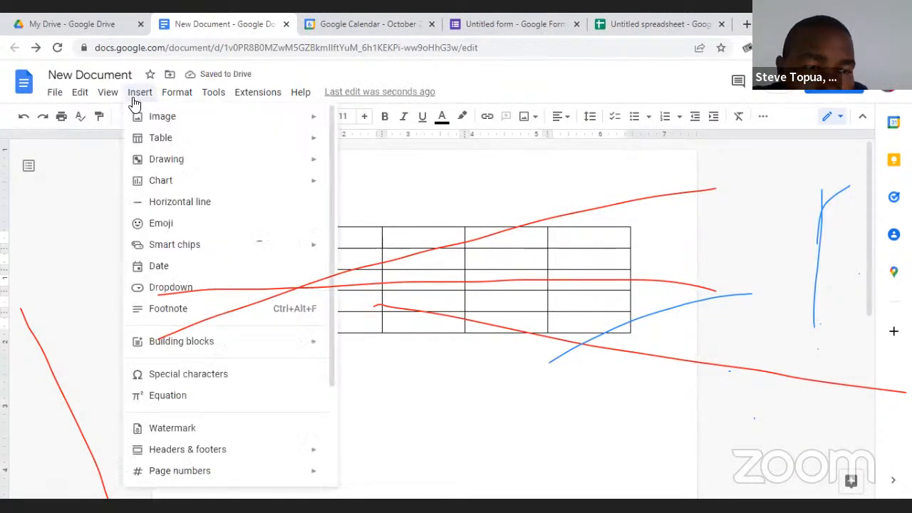
{"action": "mouse_move", "coordinate": [208, 169]}
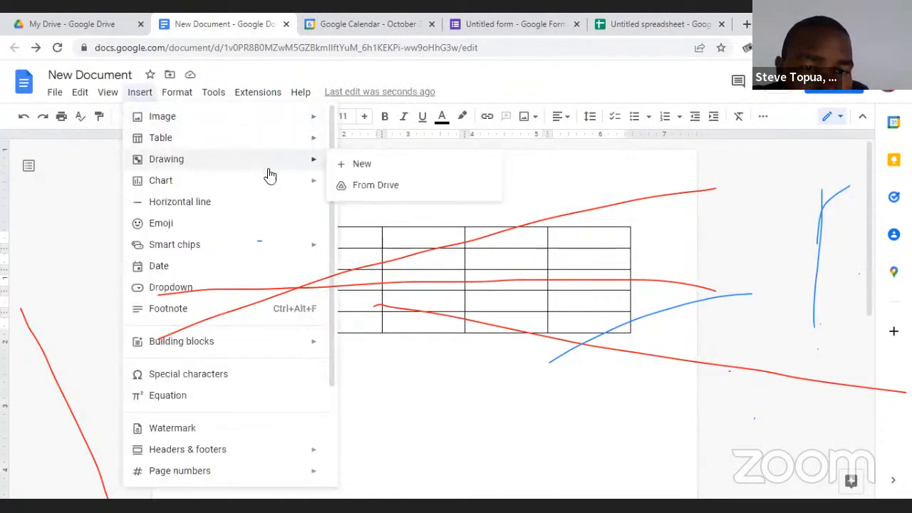
{"action": "left_click", "coordinate": [354, 166]}
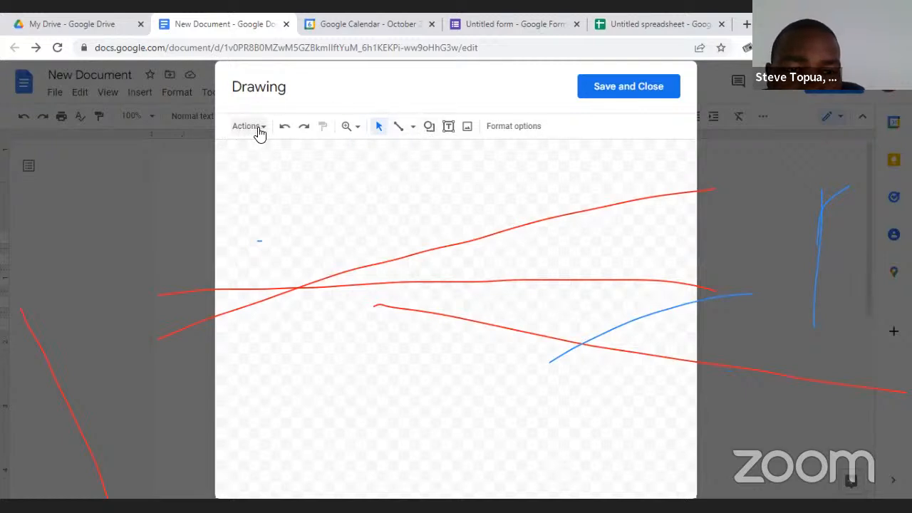
{"action": "left_click", "coordinate": [261, 135]}
{"action": "left_click", "coordinate": [261, 134]}
{"action": "left_click", "coordinate": [262, 134]}
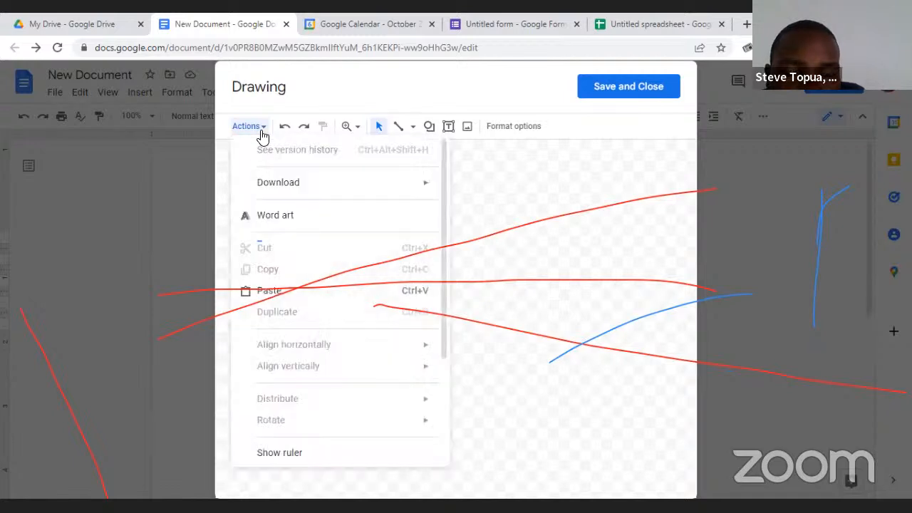
{"action": "left_click", "coordinate": [274, 217]}
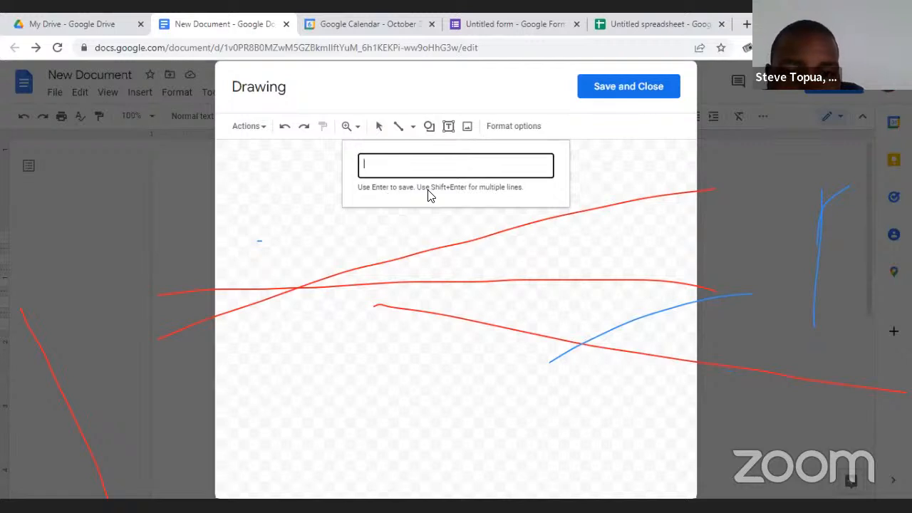
{"action": "key", "text": "Escape"}
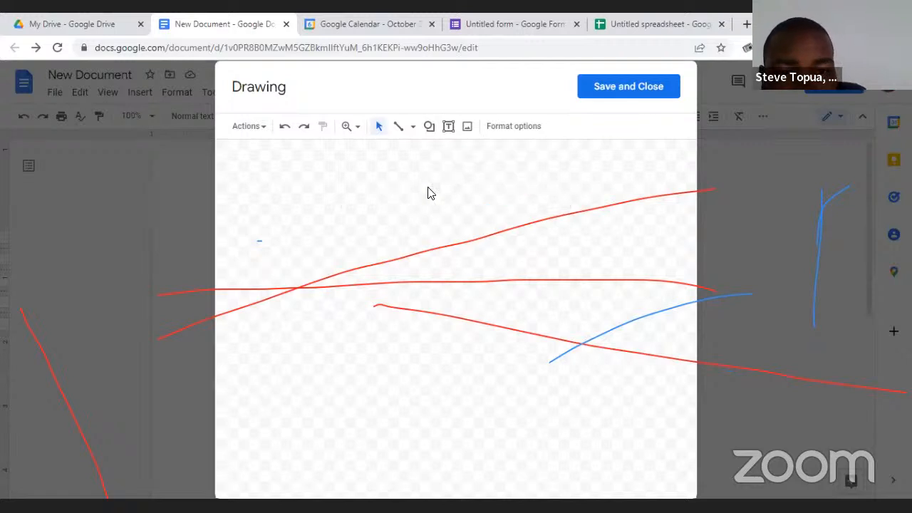
Add a text box reading 'Hello, this is good', moving it right and widening it to one line.
{"action": "left_click", "coordinate": [448, 126]}
{"action": "left_click_drag", "start_coordinate": [312, 172], "coordinate": [445, 204]}
{"action": "left_click_drag", "start_coordinate": [504, 228], "coordinate": [374, 204]}
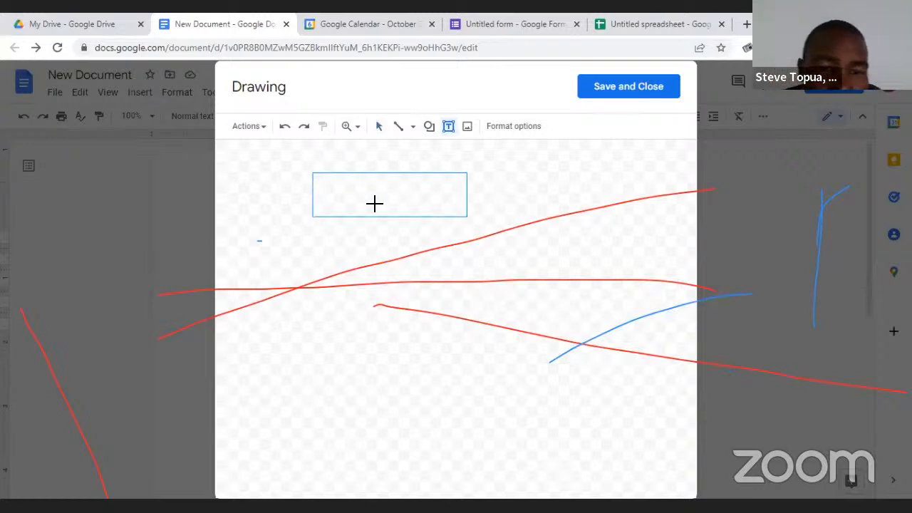
{"action": "key", "text": "Escape"}
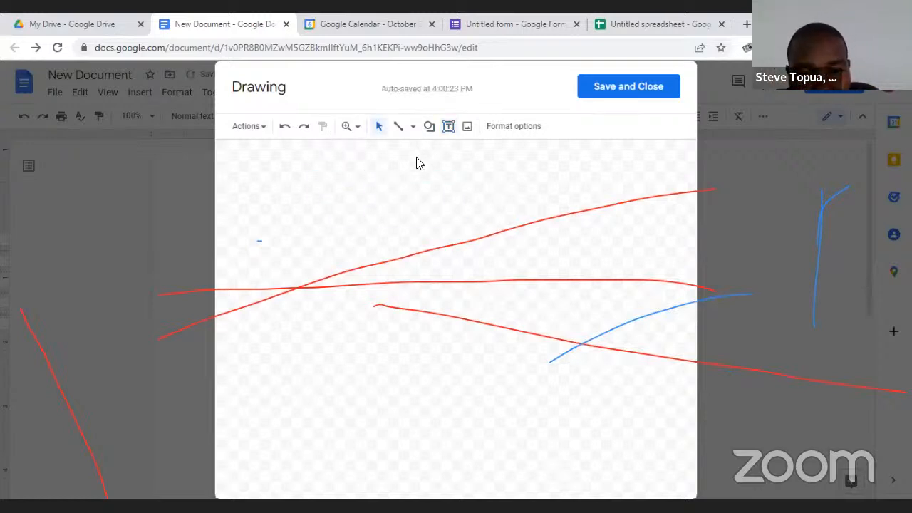
{"action": "left_click", "coordinate": [448, 127]}
{"action": "left_click_drag", "start_coordinate": [342, 162], "coordinate": [448, 190]}
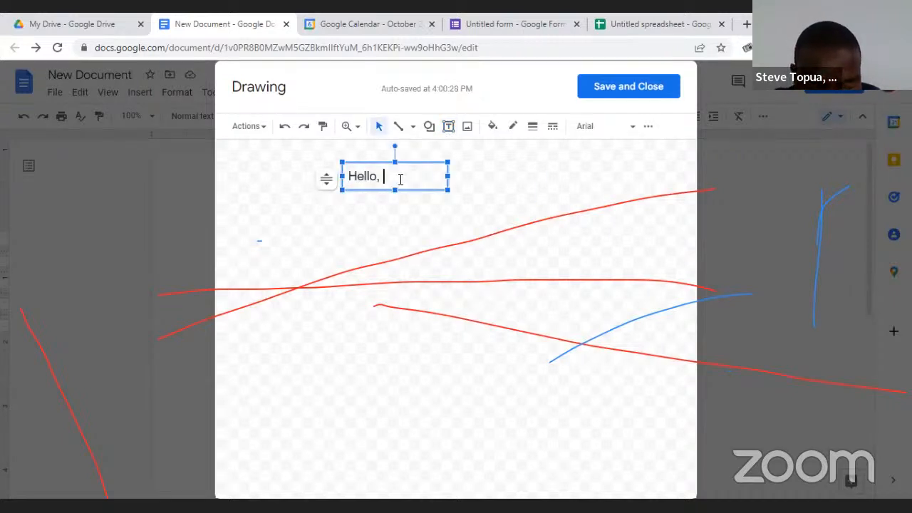
{"action": "type", "text": "Hello, this is"}
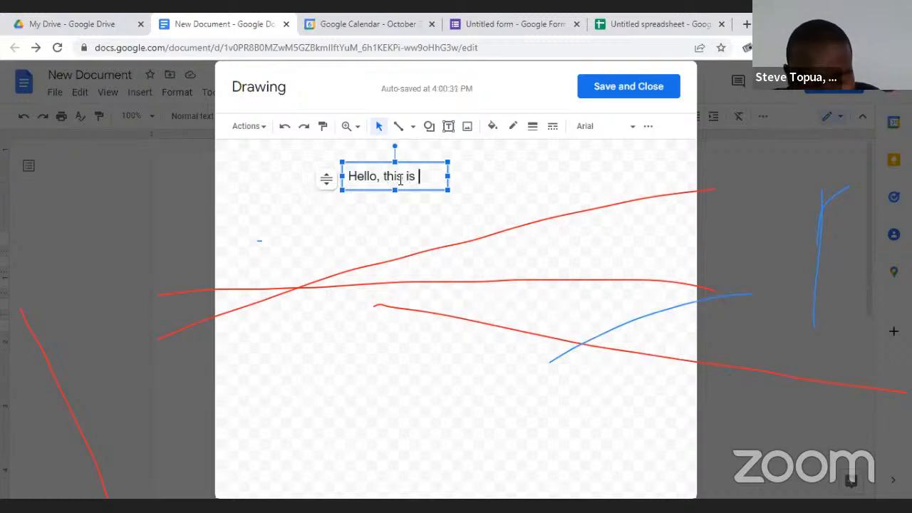
{"action": "type", "text": " good"}
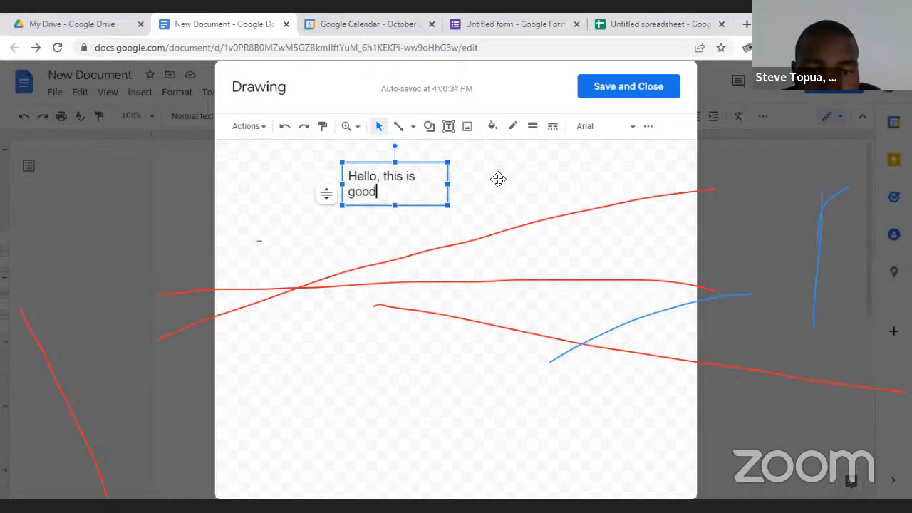
{"action": "left_click_drag", "start_coordinate": [444, 184], "coordinate": [489, 183]}
{"action": "left_click_drag", "start_coordinate": [376, 181], "coordinate": [289, 181]}
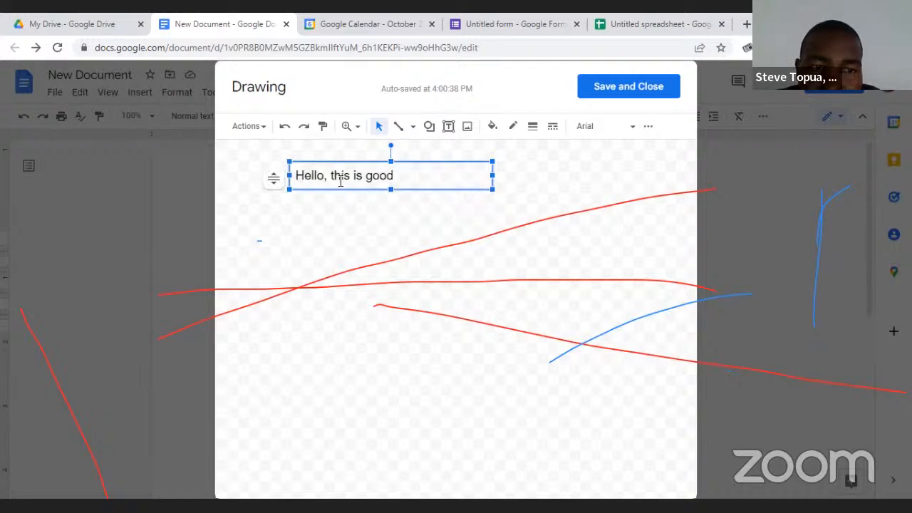
{"action": "left_click", "coordinate": [451, 131]}
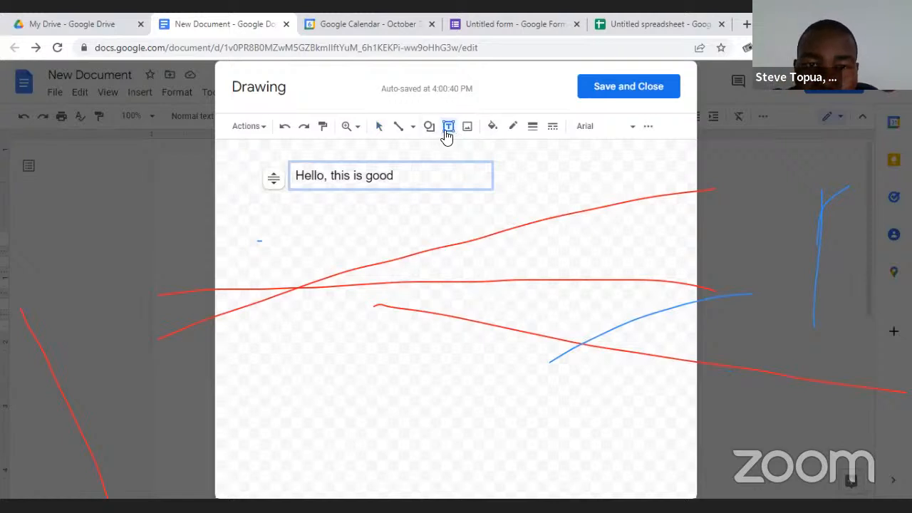
Look through the drawing's Image and Shape options without adding anything, then save and close the drawing.
{"action": "left_click", "coordinate": [473, 131]}
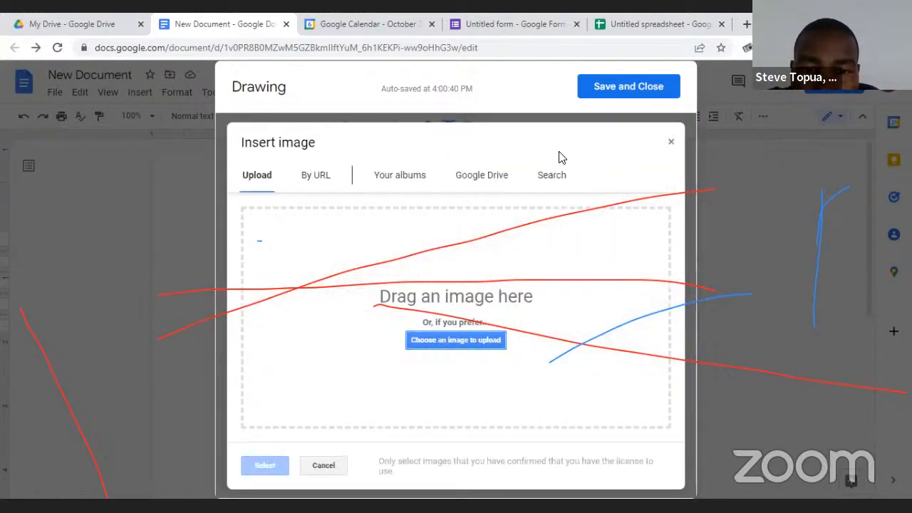
{"action": "left_click", "coordinate": [671, 143]}
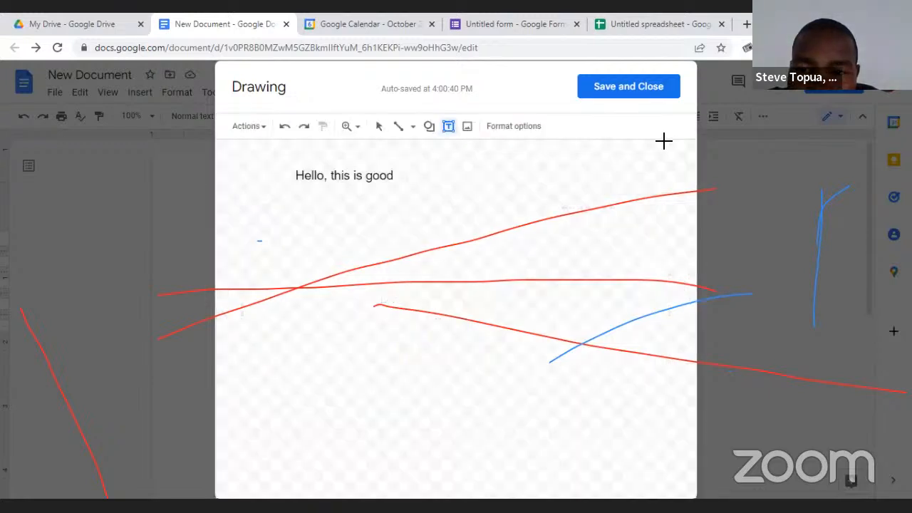
{"action": "left_click", "coordinate": [430, 128]}
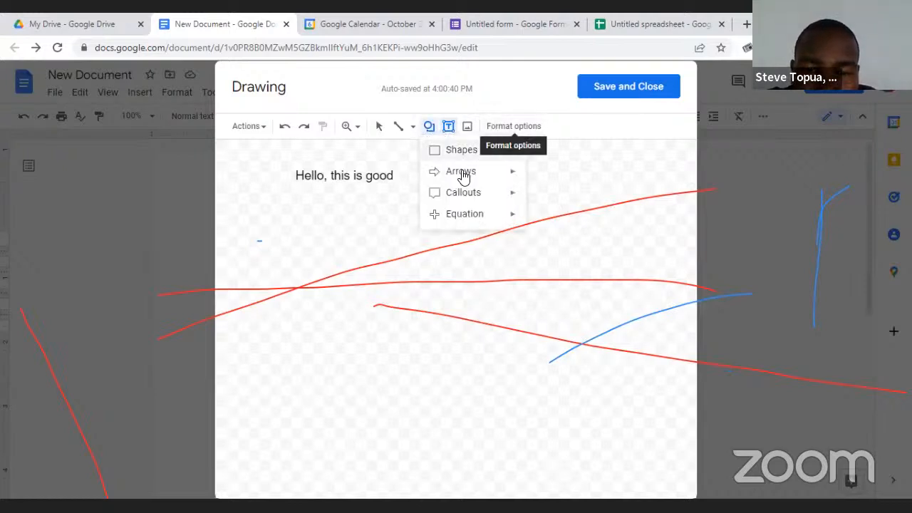
{"action": "mouse_move", "coordinate": [502, 201]}
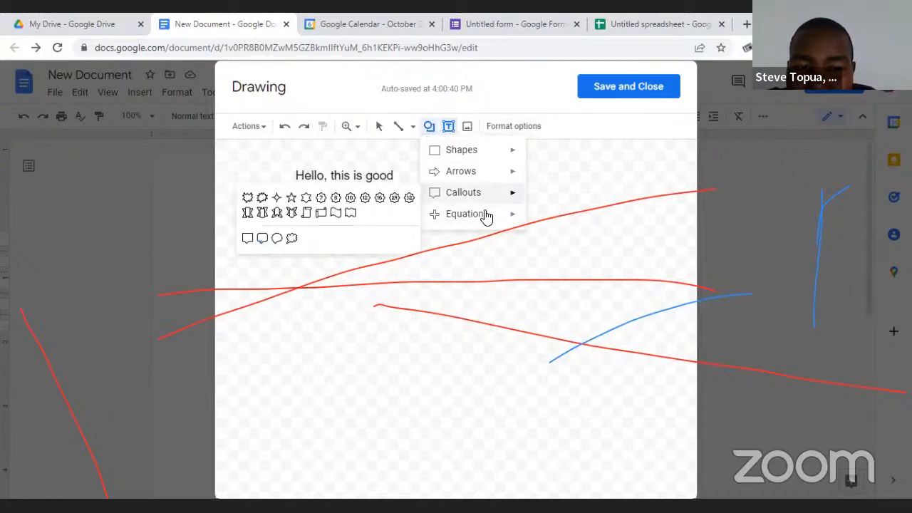
{"action": "mouse_move", "coordinate": [482, 215]}
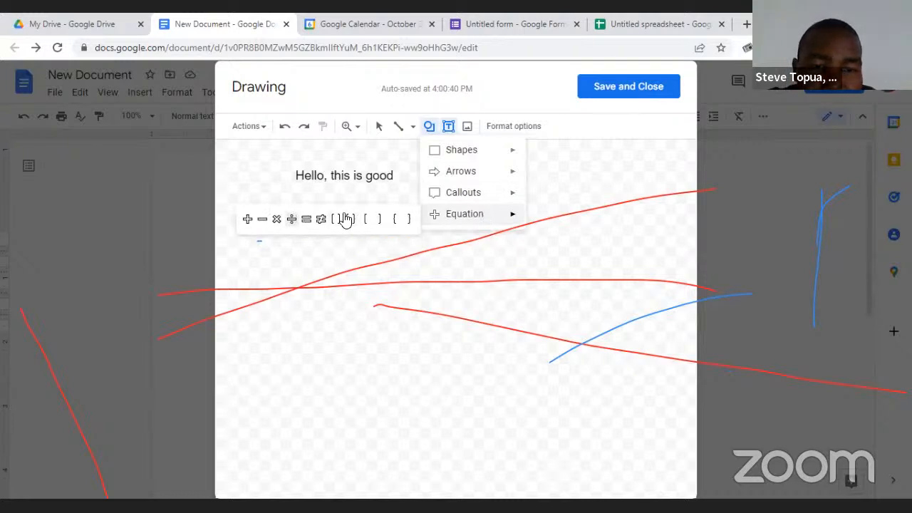
{"action": "mouse_move", "coordinate": [462, 199]}
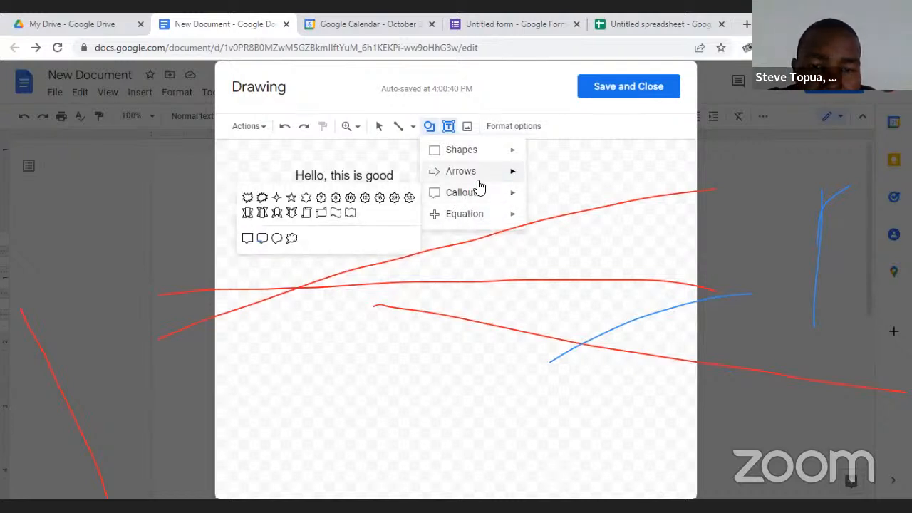
{"action": "mouse_move", "coordinate": [490, 161]}
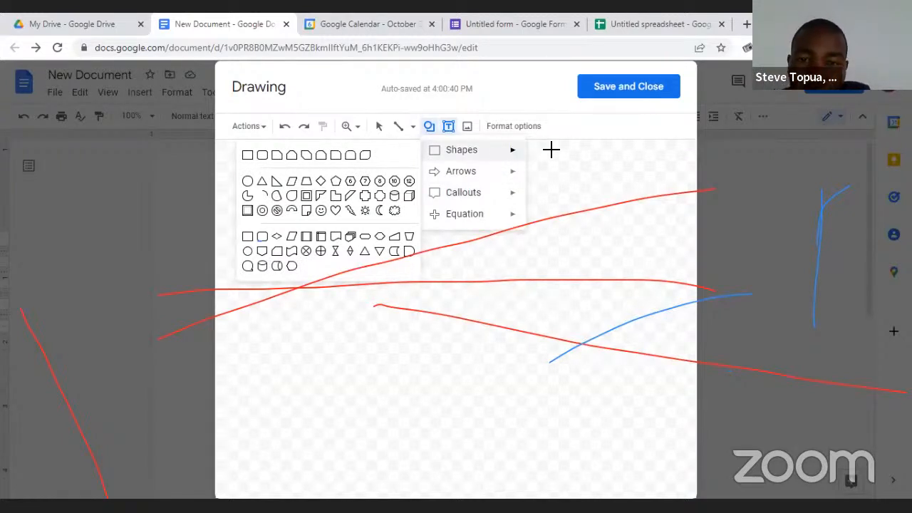
{"action": "left_click", "coordinate": [371, 267]}
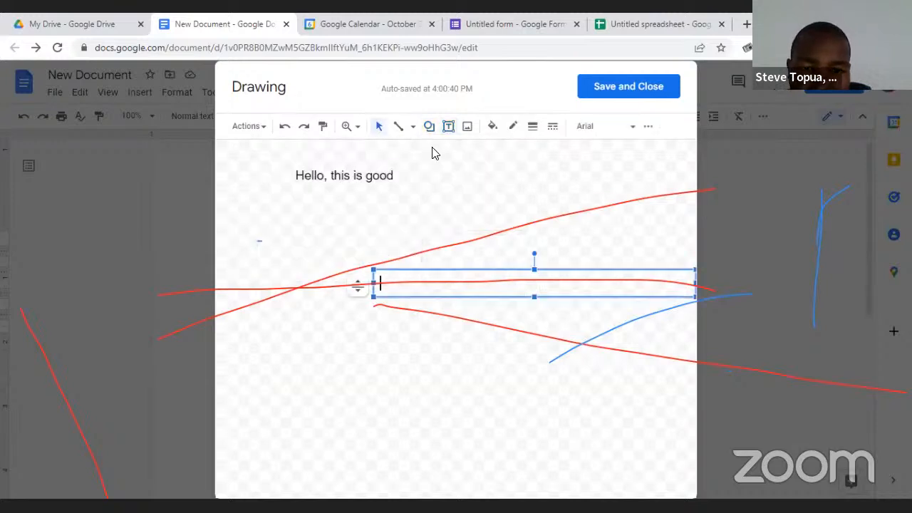
{"action": "left_click", "coordinate": [595, 88]}
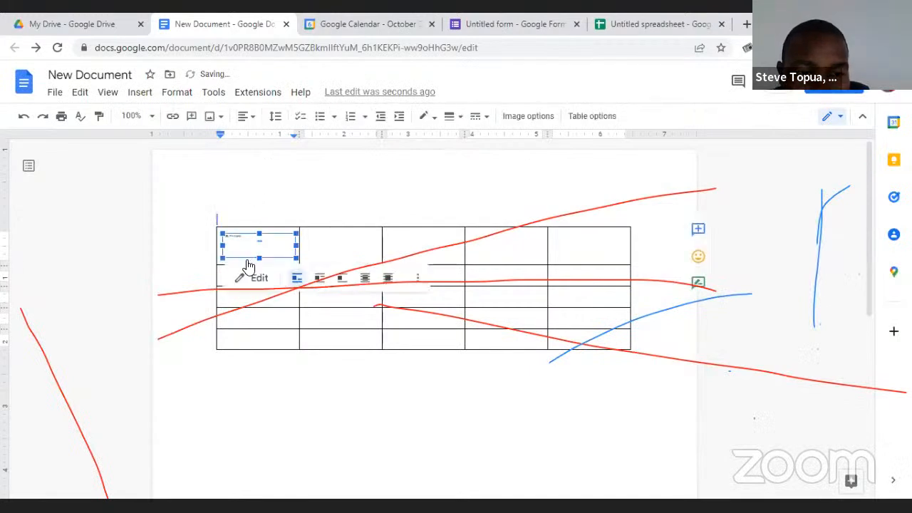
Reopen the drawing in the table, select the 'Hello, this is good' text box, then deselect it.
{"action": "double_click", "coordinate": [258, 230]}
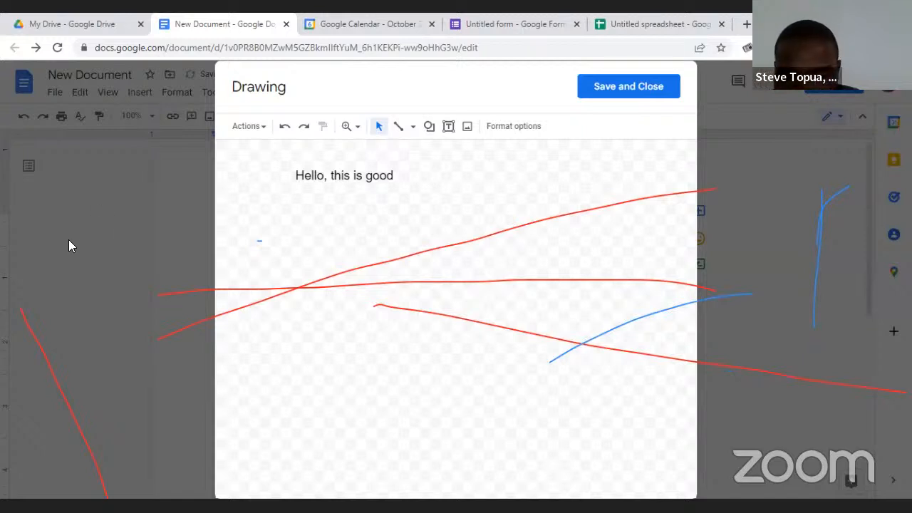
{"action": "left_click", "coordinate": [319, 184]}
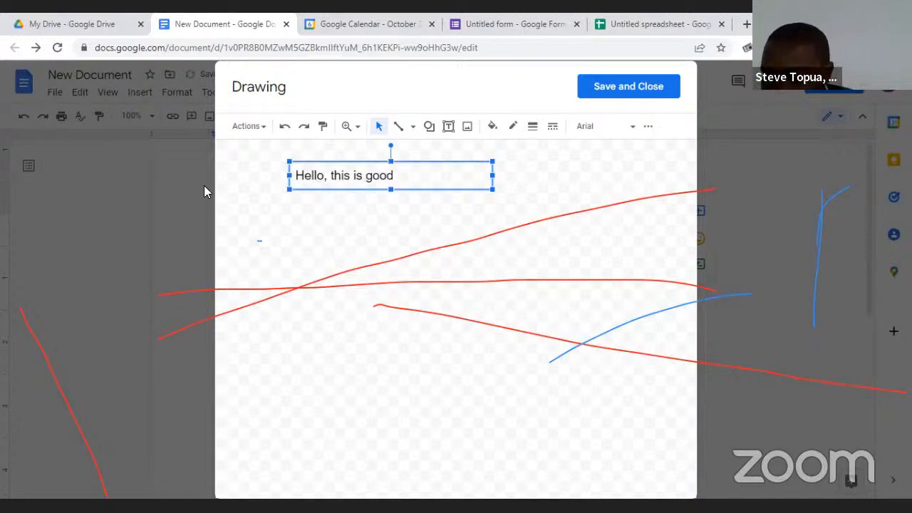
{"action": "left_click", "coordinate": [694, 154]}
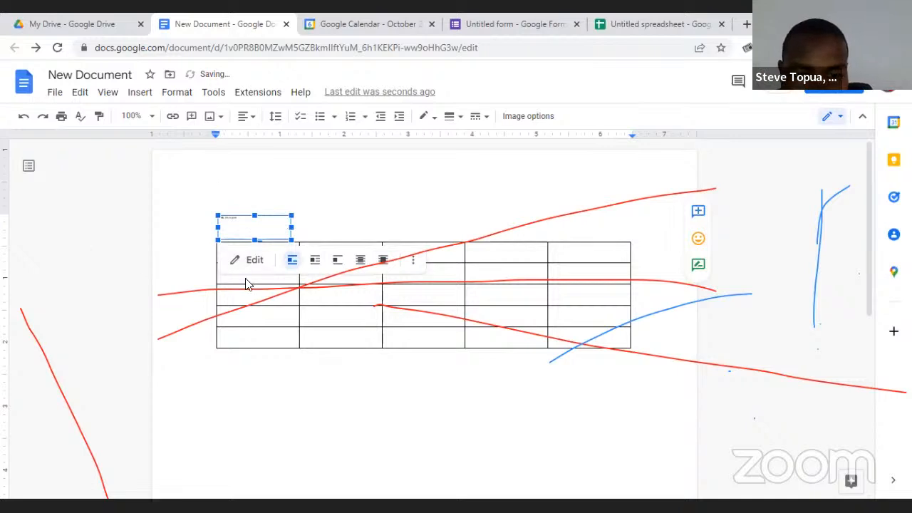
{"action": "left_click", "coordinate": [291, 272]}
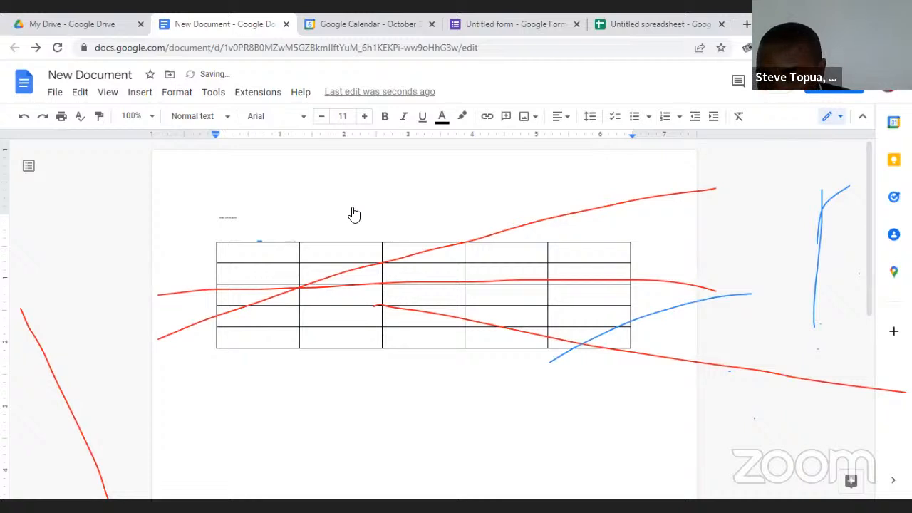
{"action": "left_click", "coordinate": [243, 223]}
{"action": "double_click", "coordinate": [244, 219]}
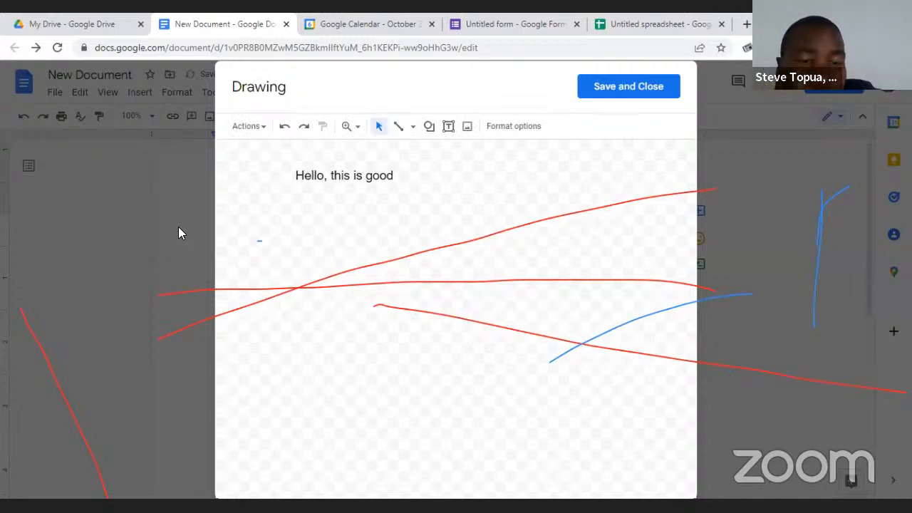
{"action": "left_click", "coordinate": [643, 90]}
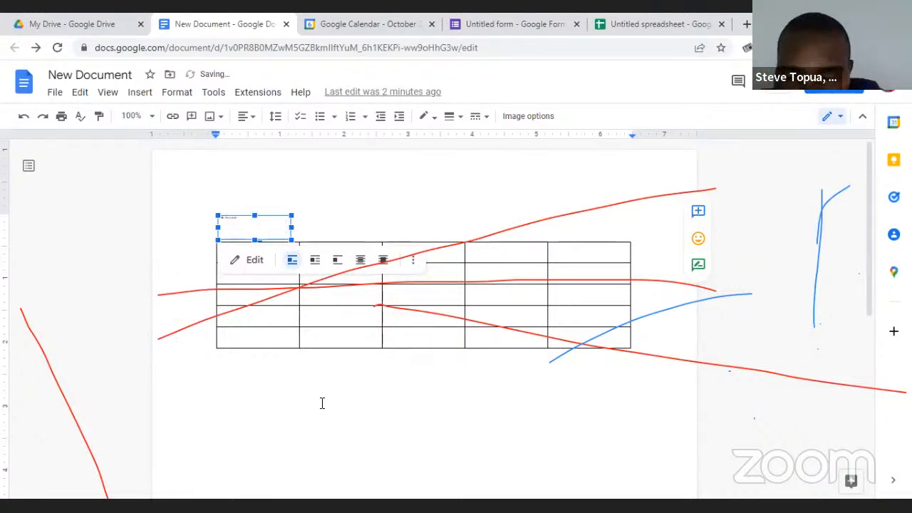
{"action": "left_click", "coordinate": [157, 376]}
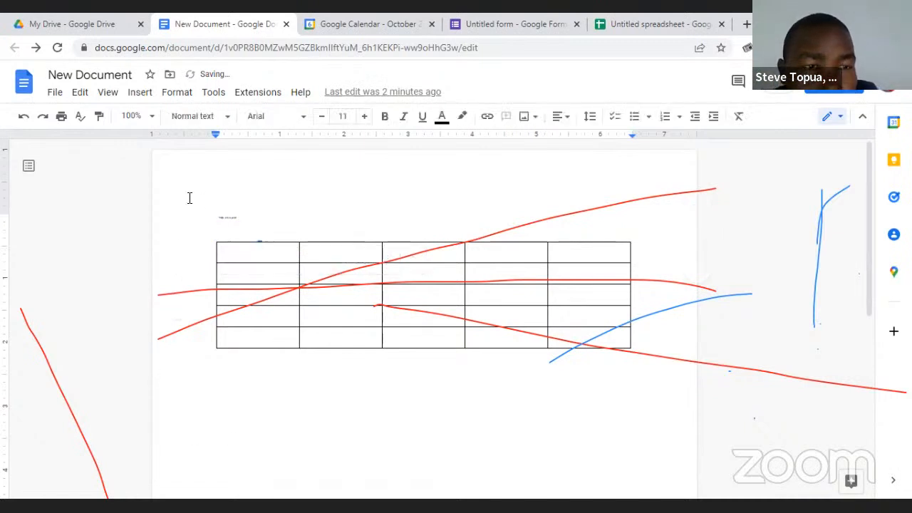
{"action": "left_click", "coordinate": [141, 94]}
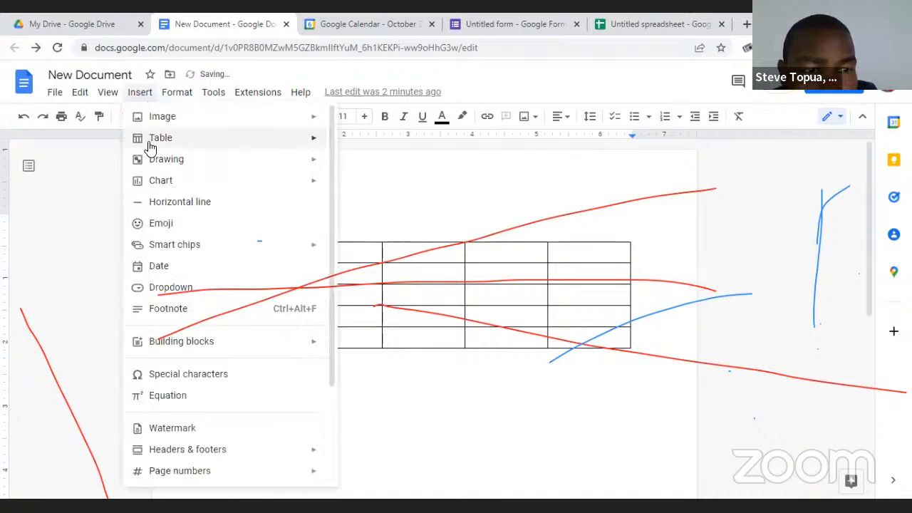
{"action": "mouse_move", "coordinate": [174, 162]}
{"action": "mouse_move", "coordinate": [197, 184]}
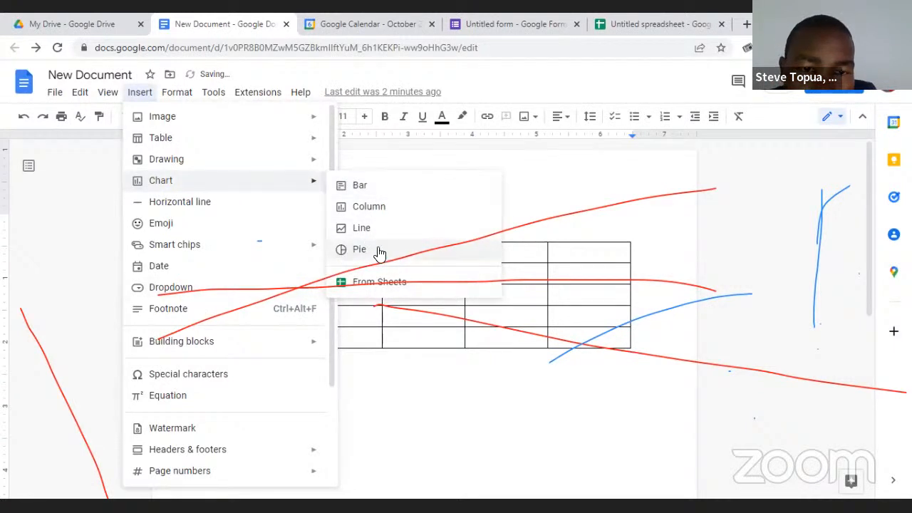
{"action": "mouse_move", "coordinate": [254, 180]}
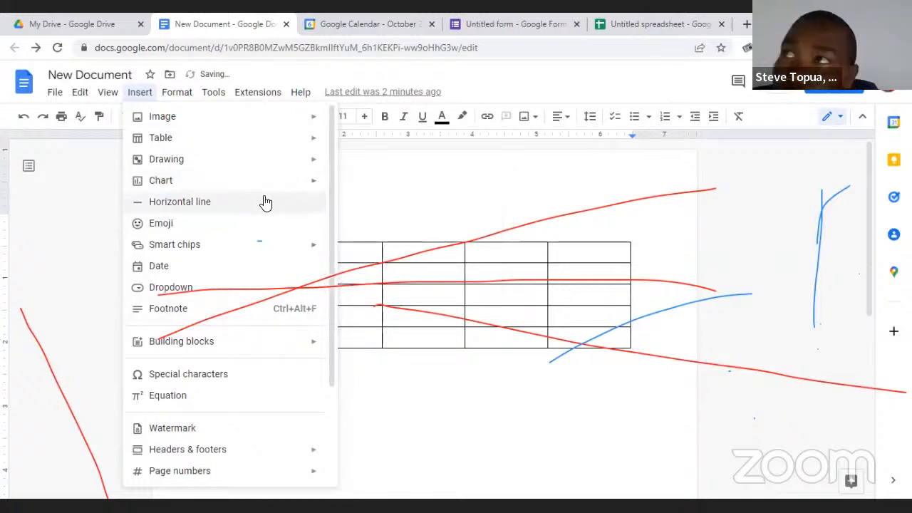
{"action": "mouse_move", "coordinate": [242, 244]}
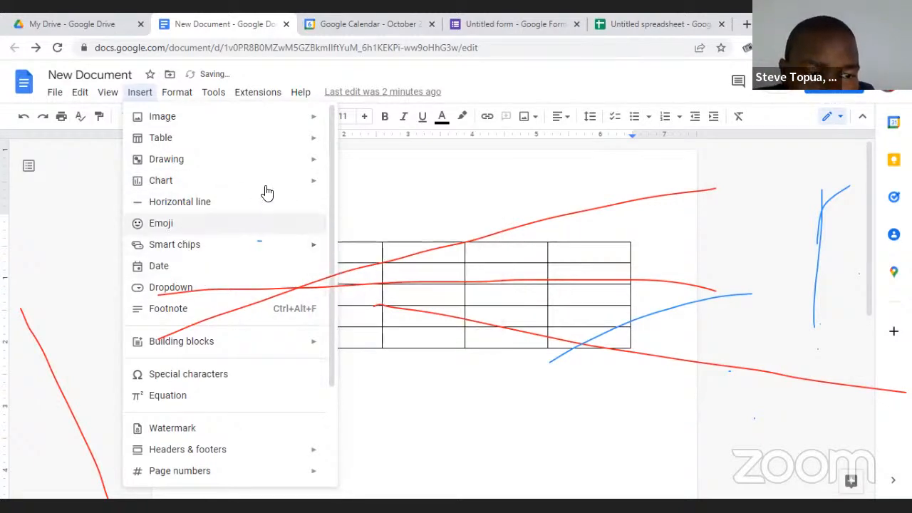
{"action": "scroll", "coordinate": [330, 124], "scroll_direction": "down", "scroll_amount": 1}
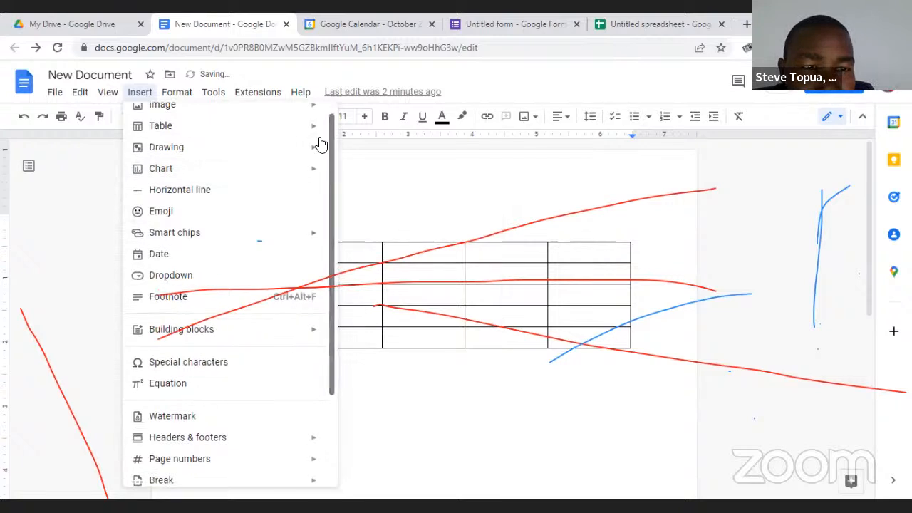
{"action": "mouse_move", "coordinate": [184, 235]}
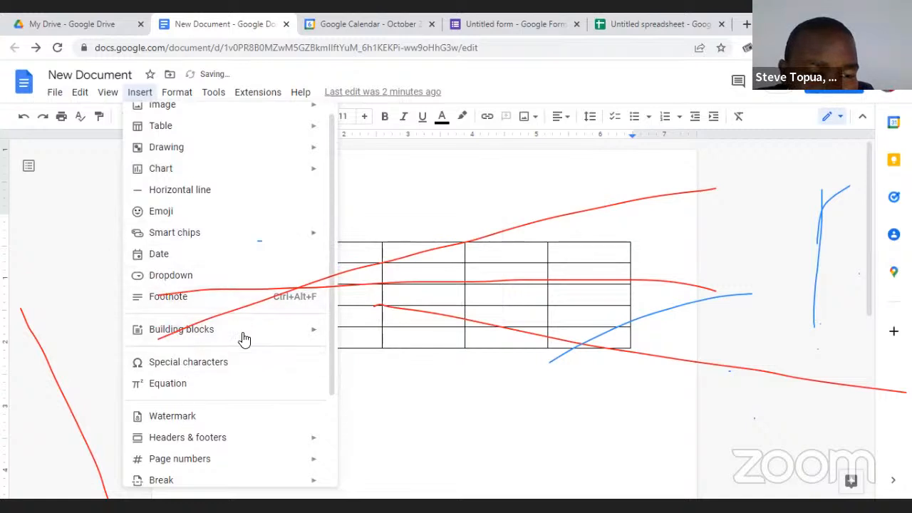
{"action": "mouse_move", "coordinate": [244, 332]}
{"action": "left_click_drag", "start_coordinate": [332, 185], "coordinate": [342, 307]}
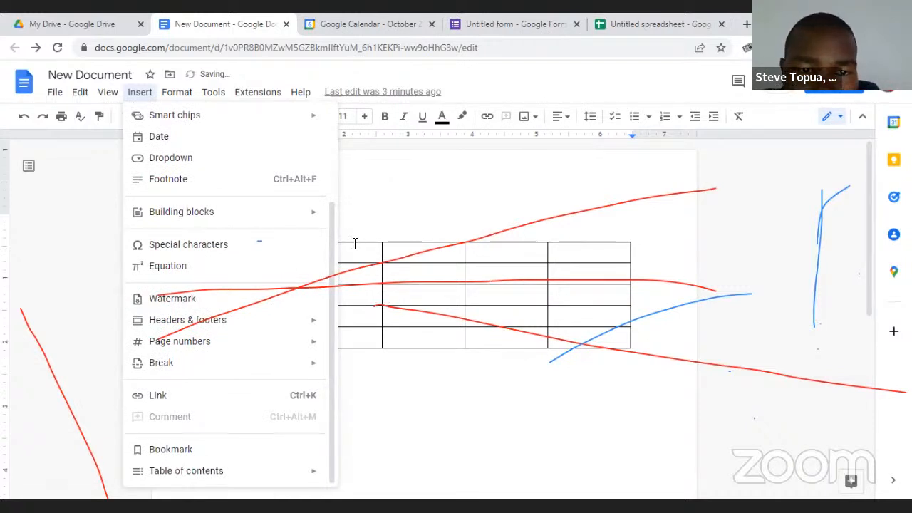
{"action": "left_click", "coordinate": [222, 182]}
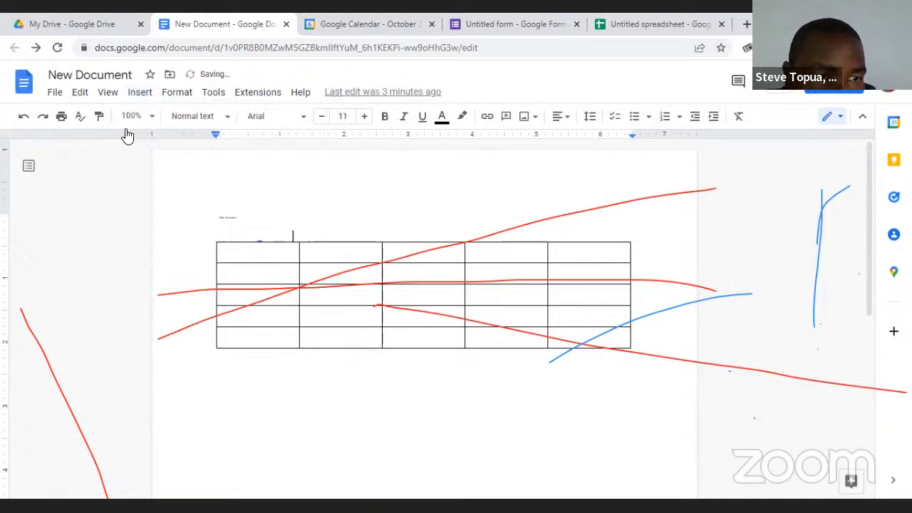
{"action": "left_click", "coordinate": [163, 99]}
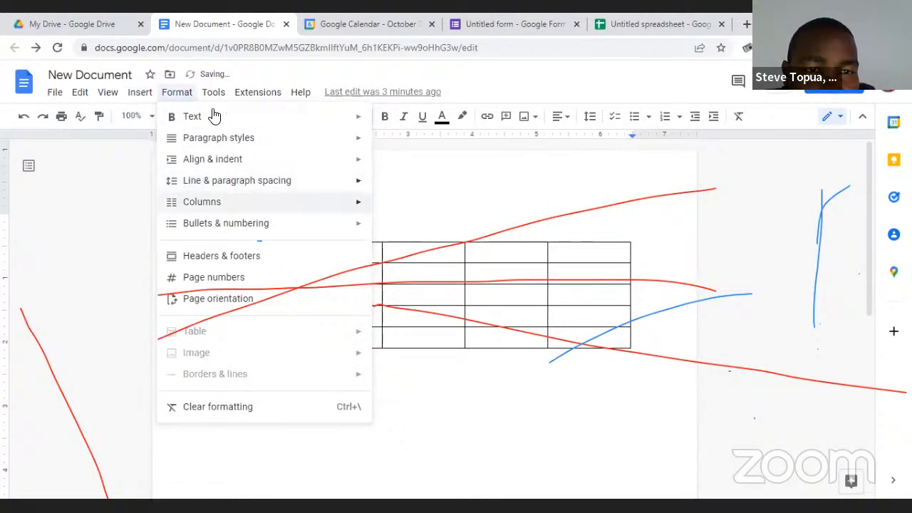
{"action": "mouse_move", "coordinate": [220, 116]}
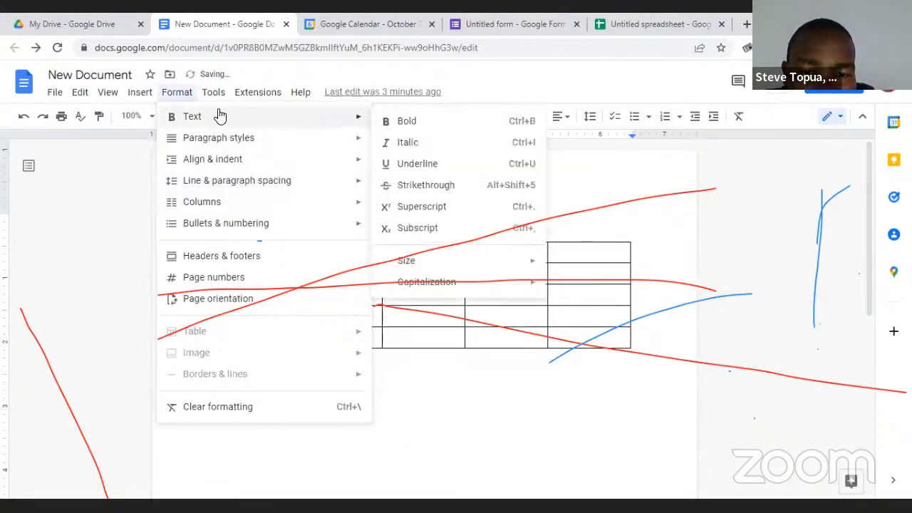
{"action": "key", "text": "Escape"}
{"action": "key", "text": "Escape"}
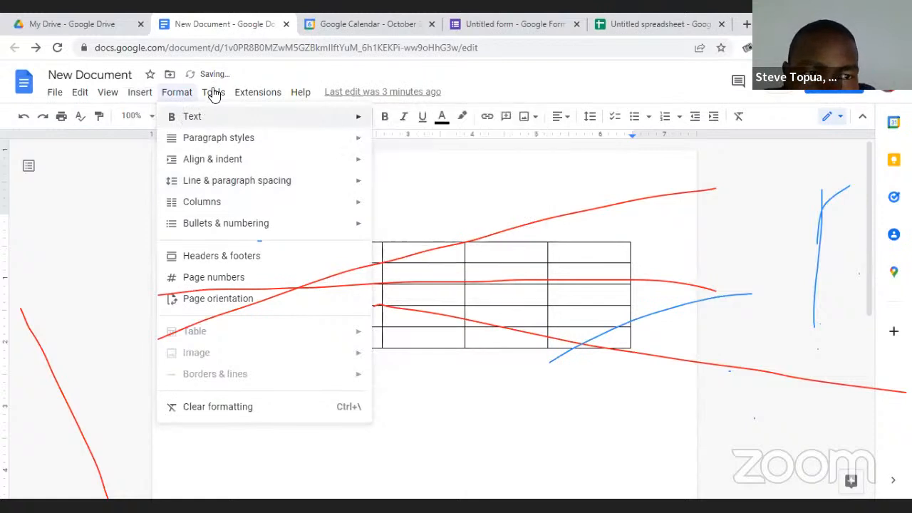
{"action": "left_click", "coordinate": [213, 95]}
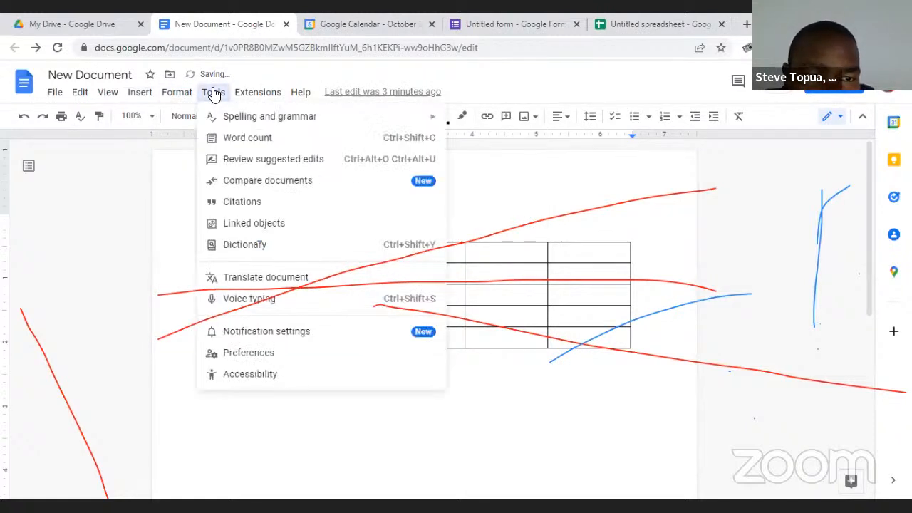
{"action": "left_click", "coordinate": [255, 92]}
{"action": "left_click", "coordinate": [242, 98]}
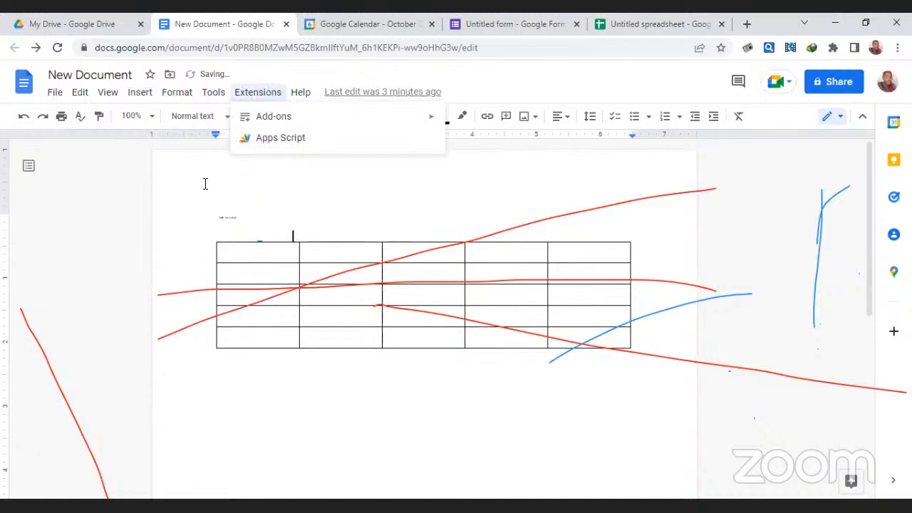
{"action": "left_click", "coordinate": [217, 212]}
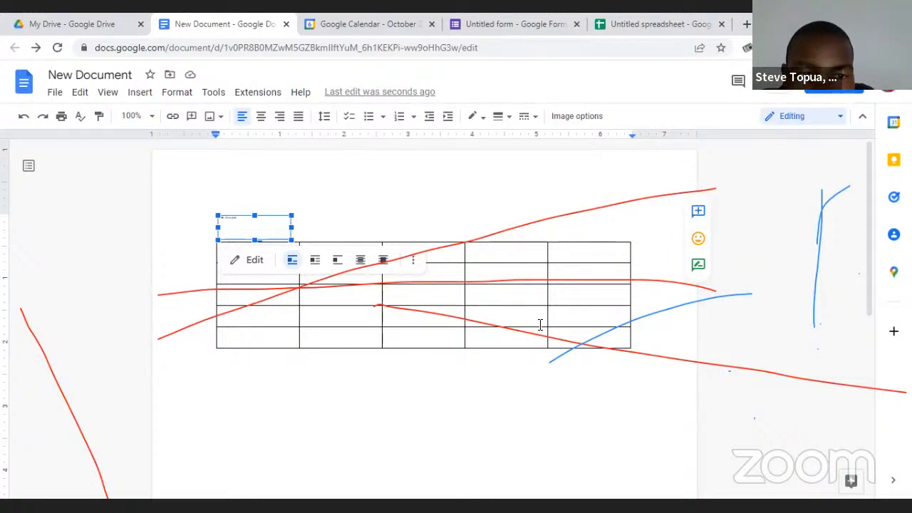
{"action": "left_click", "coordinate": [277, 199]}
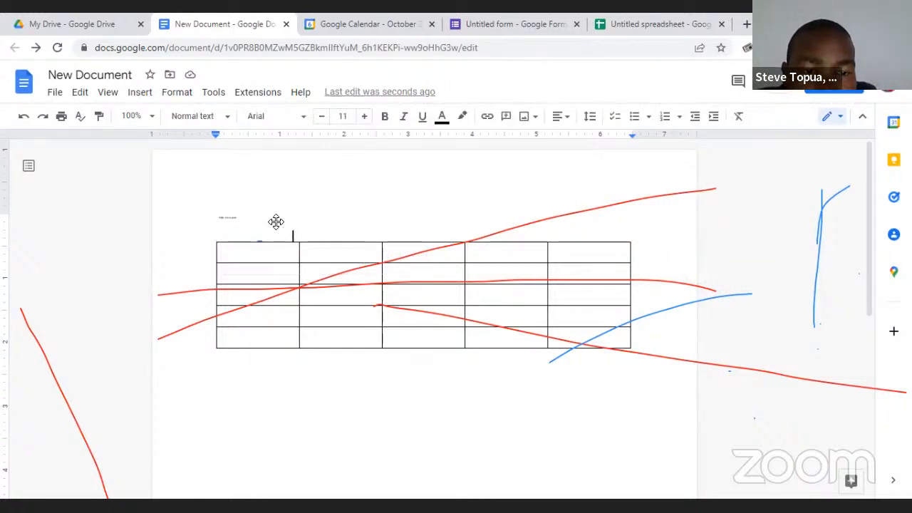
{"action": "left_click", "coordinate": [276, 222]}
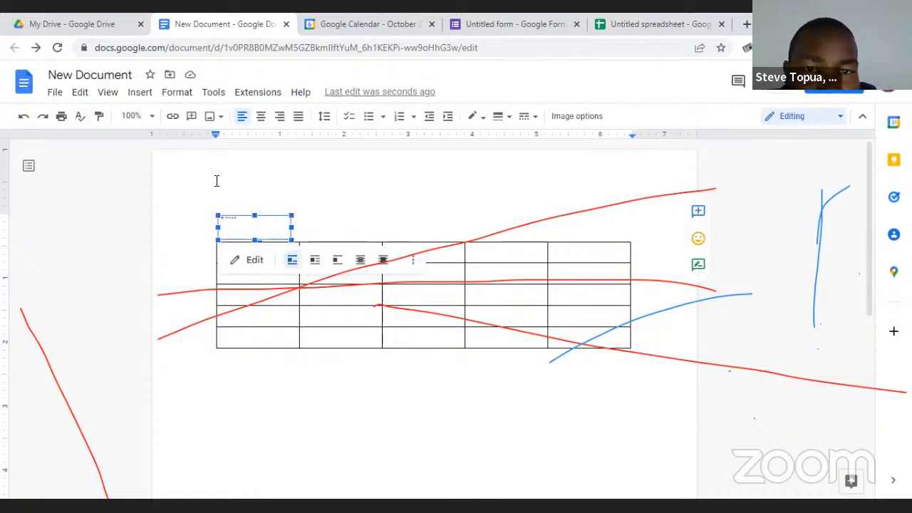
{"action": "left_click", "coordinate": [264, 277]}
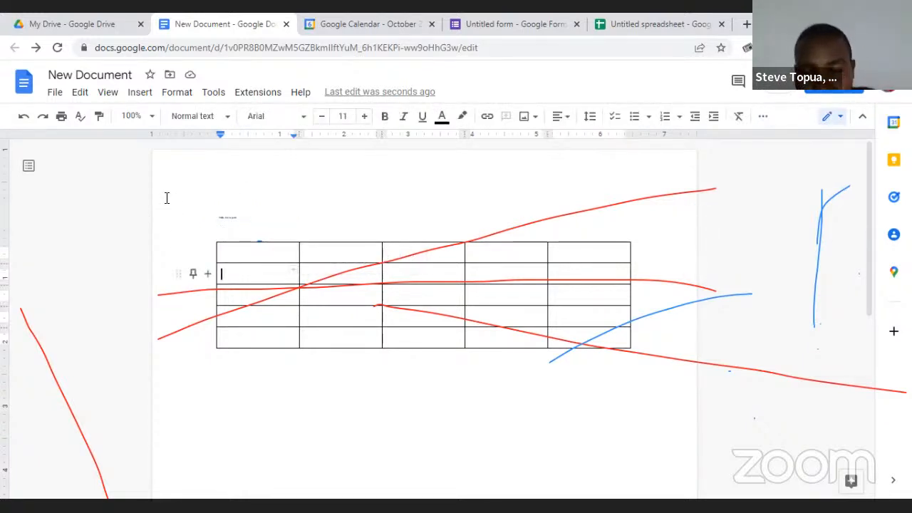
{"action": "left_click", "coordinate": [228, 216]}
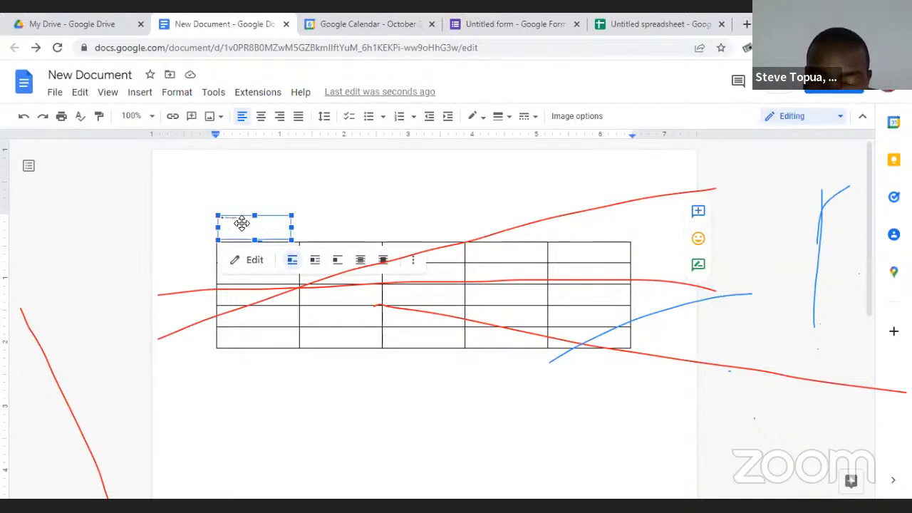
{"action": "key", "text": "Delete"}
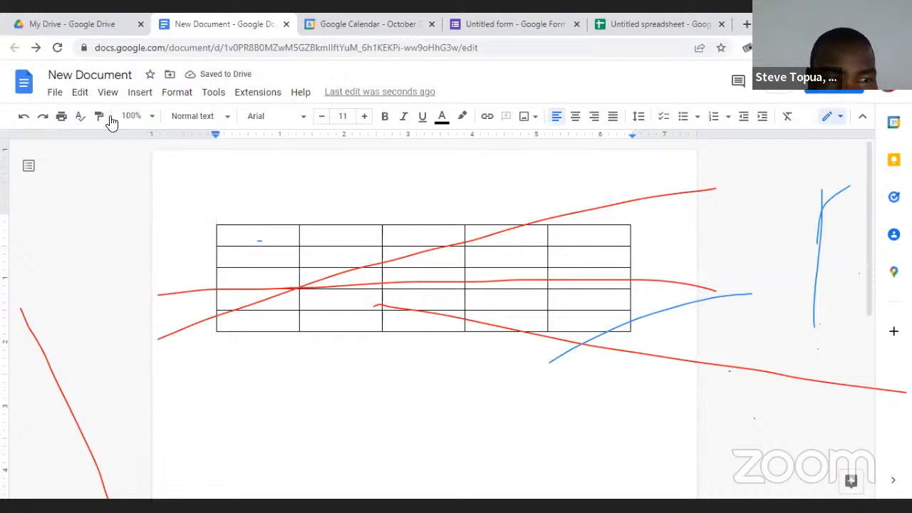
{"action": "left_click", "coordinate": [23, 120]}
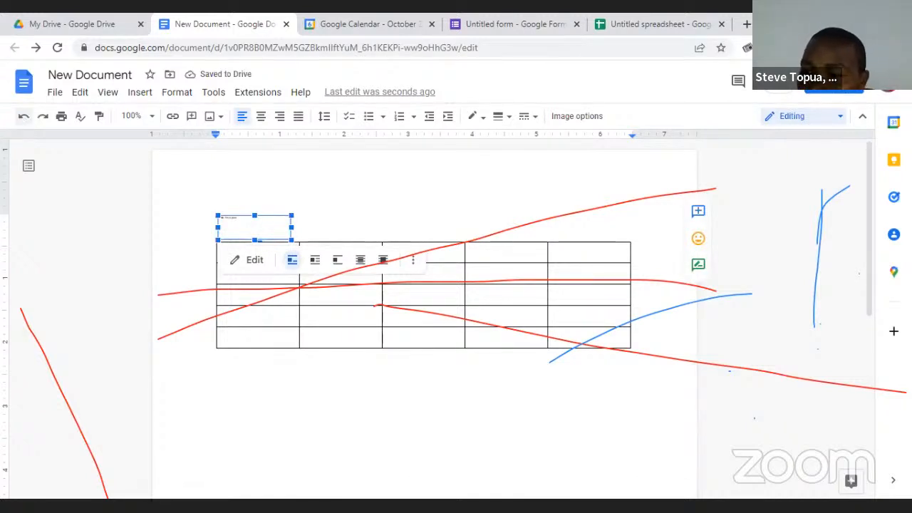
{"action": "left_click", "coordinate": [44, 119]}
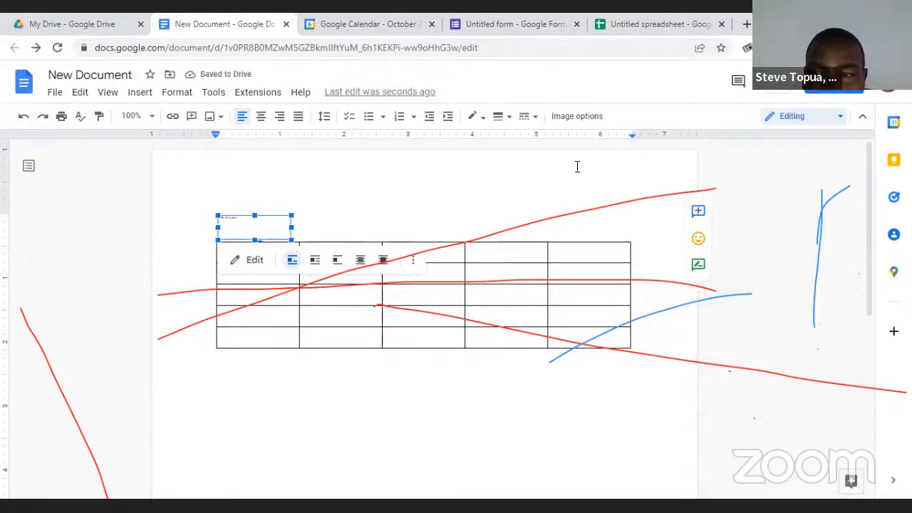
{"action": "left_click_drag", "start_coordinate": [868, 155], "coordinate": [865, 230]}
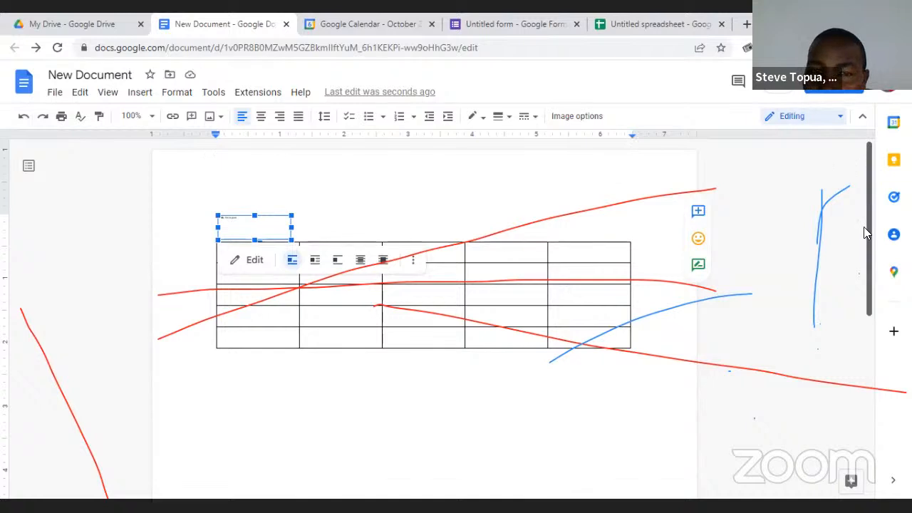
{"action": "left_click", "coordinate": [289, 207]}
Below the table, type 'Example Document', fixing the typo with the spelling suggestion.
{"action": "key", "text": "Return"}
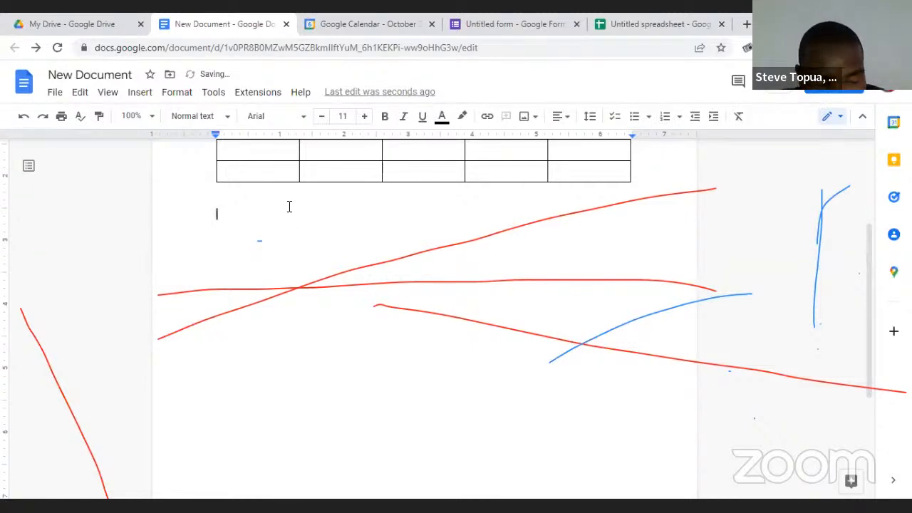
{"action": "type", "text": "Exanmpl"}
{"action": "key", "text": "BackSpace"}
{"action": "key", "text": "BackSpace"}
{"action": "key", "text": "BackSpace"}
{"action": "key", "text": "BackSpace"}
{"action": "key", "text": "BackSpace"}
{"action": "key", "text": "BackSpace"}
{"action": "type", "text": "ample Documnt"}
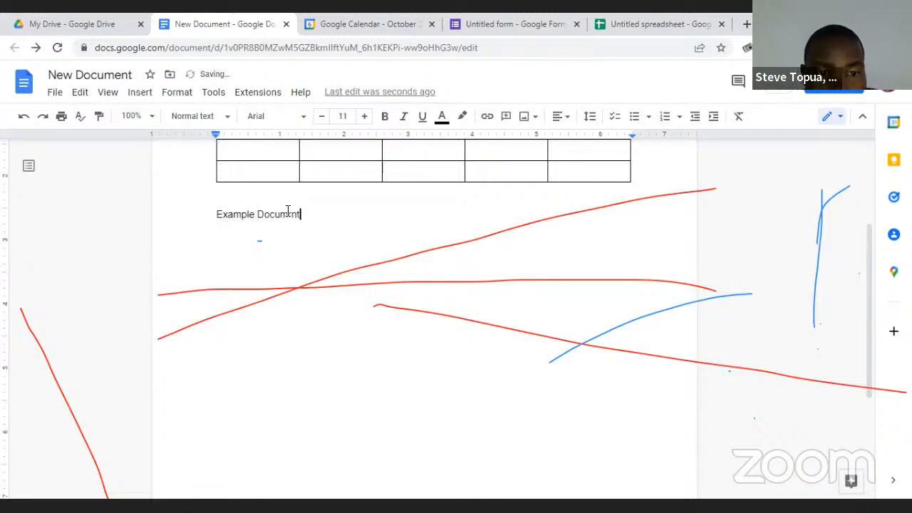
{"action": "left_click", "coordinate": [287, 215]}
{"action": "left_click", "coordinate": [287, 197]}
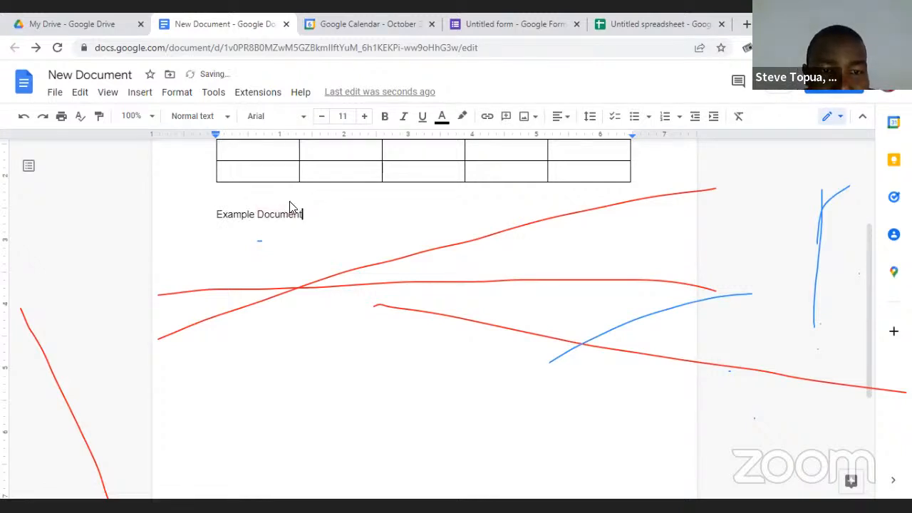
{"action": "left_click_drag", "start_coordinate": [303, 214], "coordinate": [193, 214]}
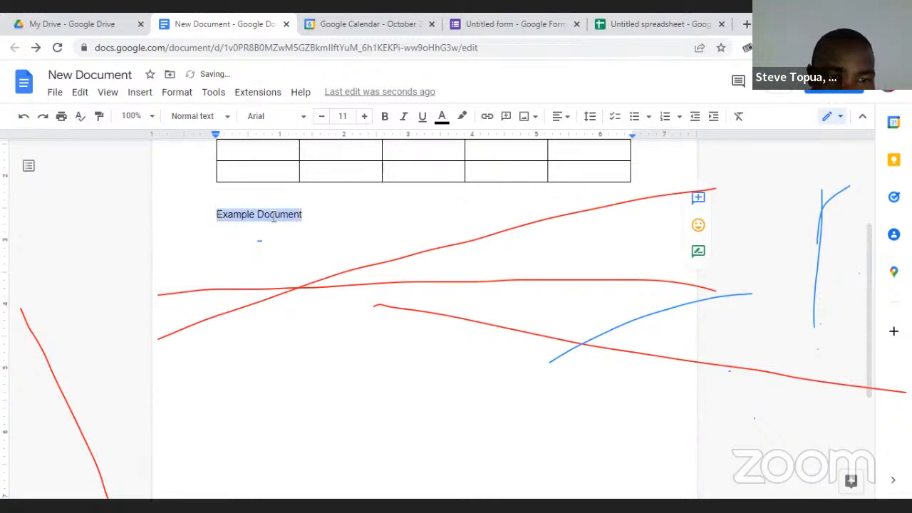
{"action": "left_click", "coordinate": [317, 213]}
On the next line type 'This is for training purposes. Thank you'.
{"action": "key", "text": "Return"}
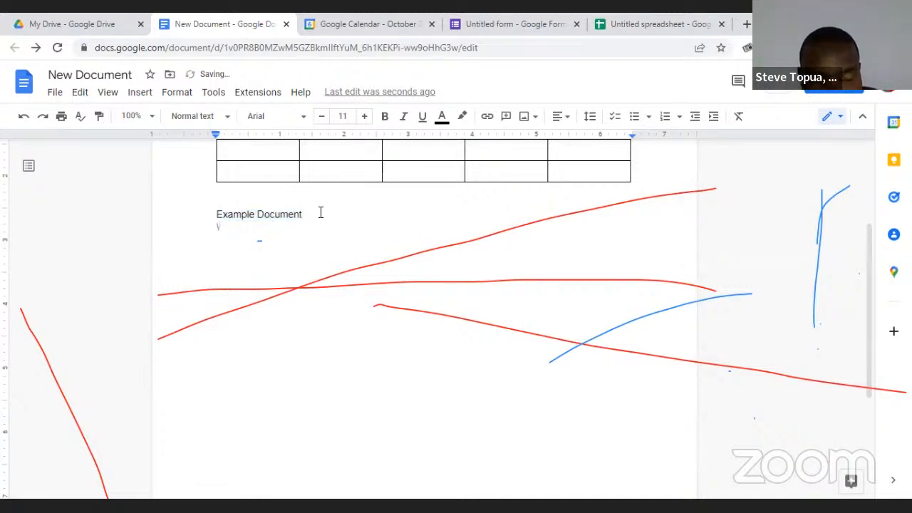
{"action": "type", "text": "This is "}
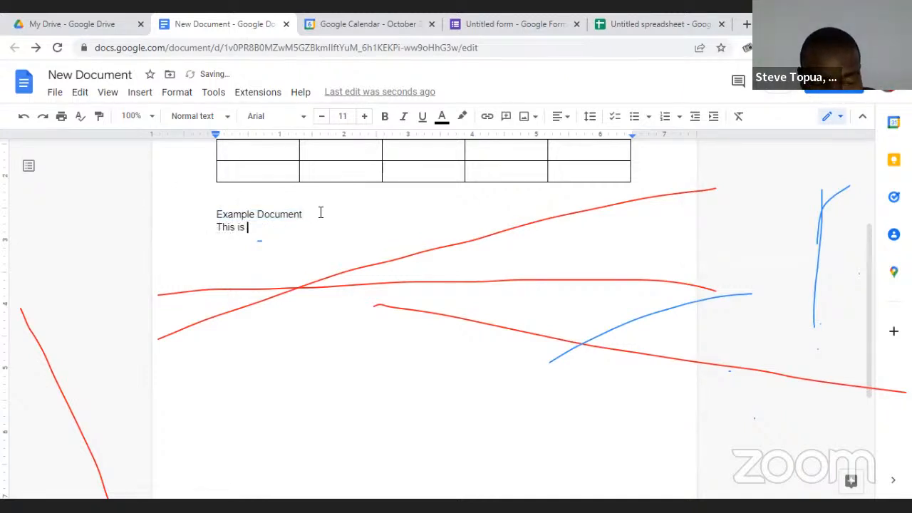
{"action": "type", "text": "fopr tra"}
{"action": "key", "text": "BackSpace"}
{"action": "key", "text": "BackSpace"}
{"action": "key", "text": "BackSpace"}
{"action": "key", "text": "BackSpace"}
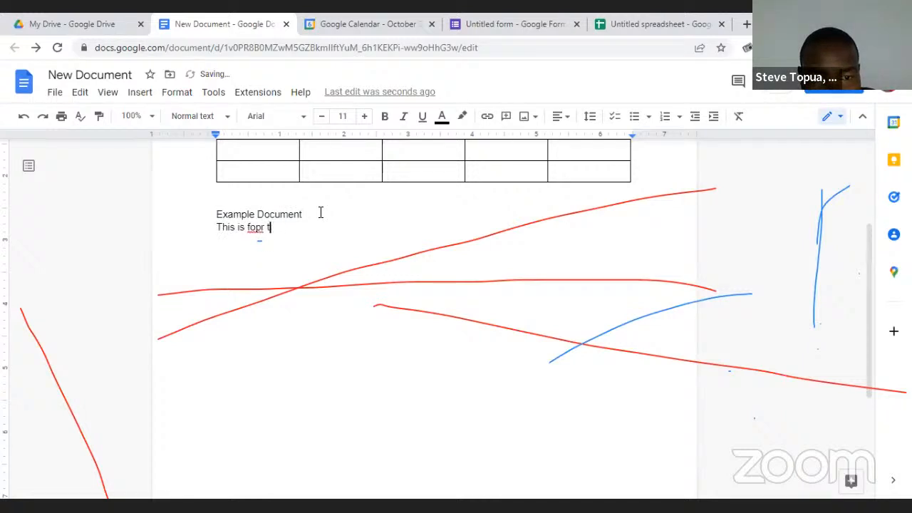
{"action": "type", "text": "tra"}
{"action": "key", "text": "BackSpace"}
{"action": "key", "text": "BackSpace"}
{"action": "key", "text": "BackSpace"}
{"action": "key", "text": "BackSpace"}
{"action": "key", "text": "BackSpace"}
{"action": "key", "text": "BackSpace"}
{"action": "type", "text": "r trs"}
{"action": "key", "text": "BackSpace"}
{"action": "type", "text": "ain"}
{"action": "key", "text": "BackSpace"}
{"action": "key", "text": "BackSpace"}
{"action": "key", "text": "BackSpace"}
{"action": "key", "text": "BackSpace"}
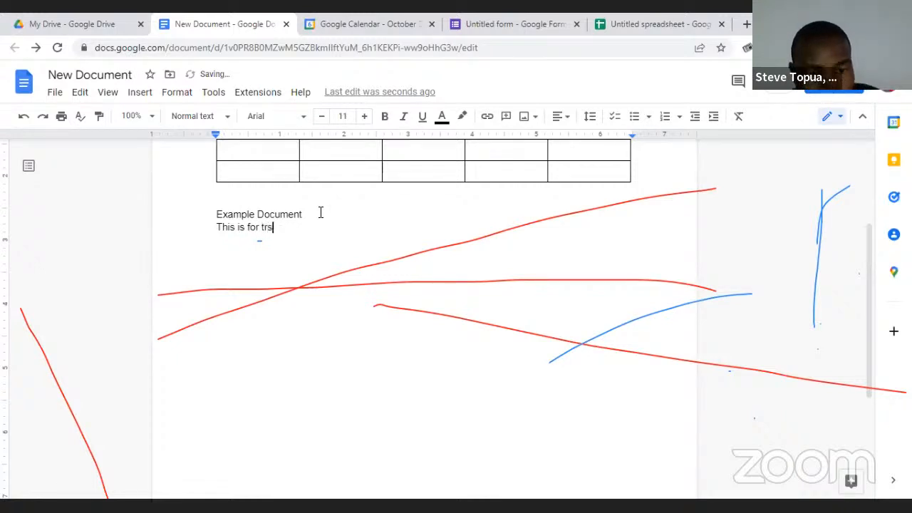
{"action": "type", "text": "raining"}
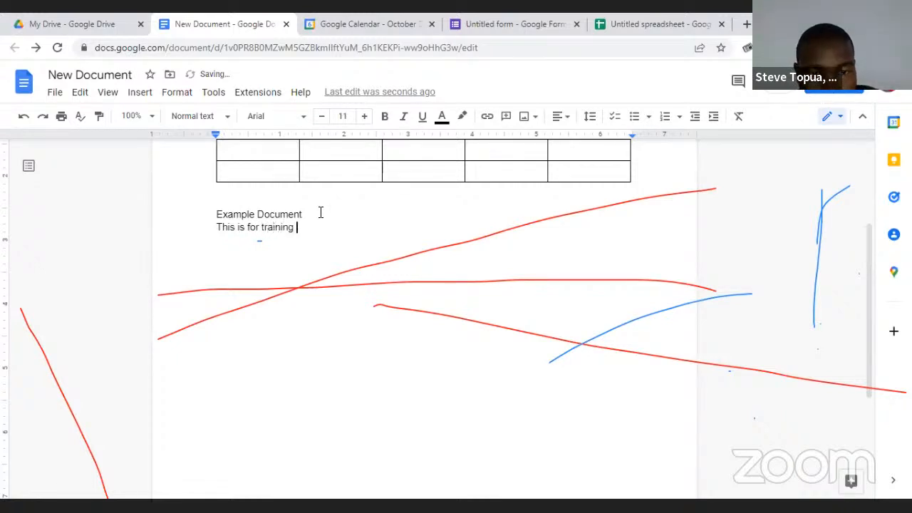
{"action": "type", "text": " purposes. Thank you"}
Select both lines of text below the table.
{"action": "left_click_drag", "start_coordinate": [217, 215], "coordinate": [383, 206]}
{"action": "left_click", "coordinate": [407, 216]}
{"action": "left_click_drag", "start_coordinate": [217, 214], "coordinate": [418, 230]}
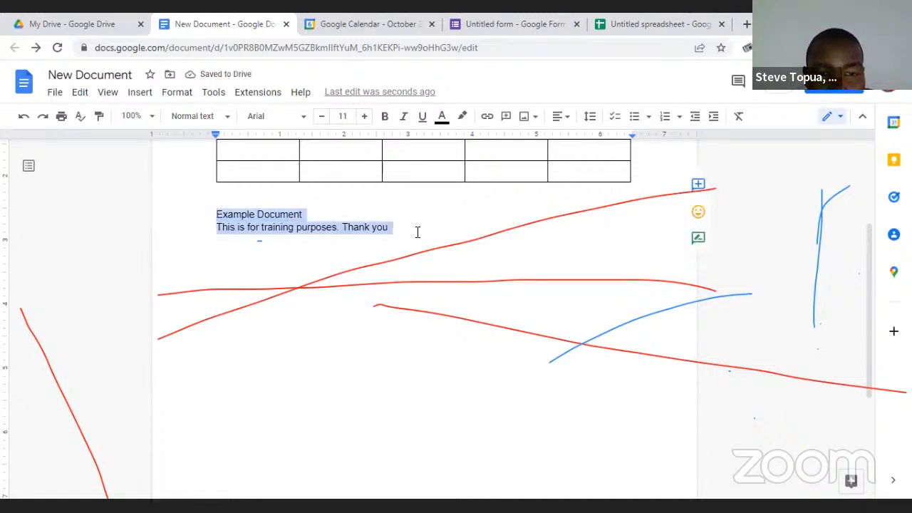
{"action": "left_click", "coordinate": [233, 229]}
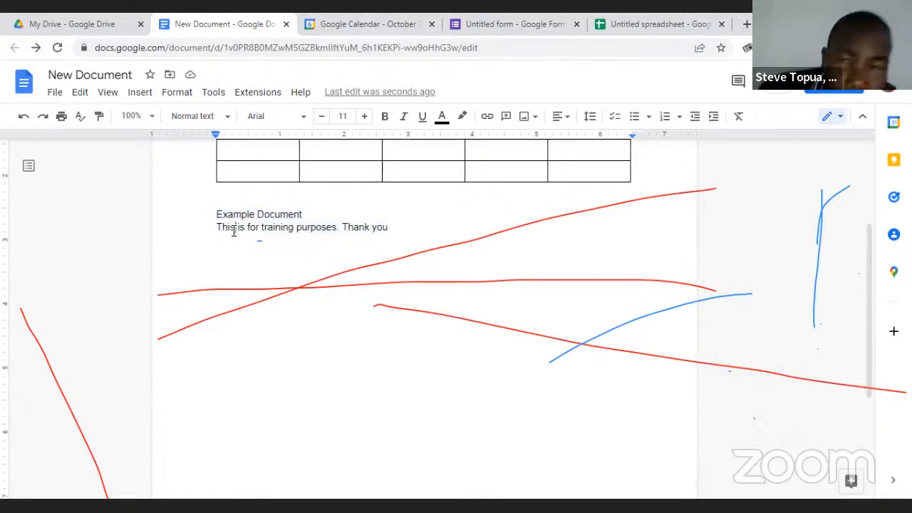
{"action": "left_click_drag", "start_coordinate": [217, 213], "coordinate": [302, 215]}
{"action": "left_click", "coordinate": [301, 225]}
{"action": "left_click_drag", "start_coordinate": [217, 214], "coordinate": [330, 226]}
{"action": "left_click", "coordinate": [351, 227]}
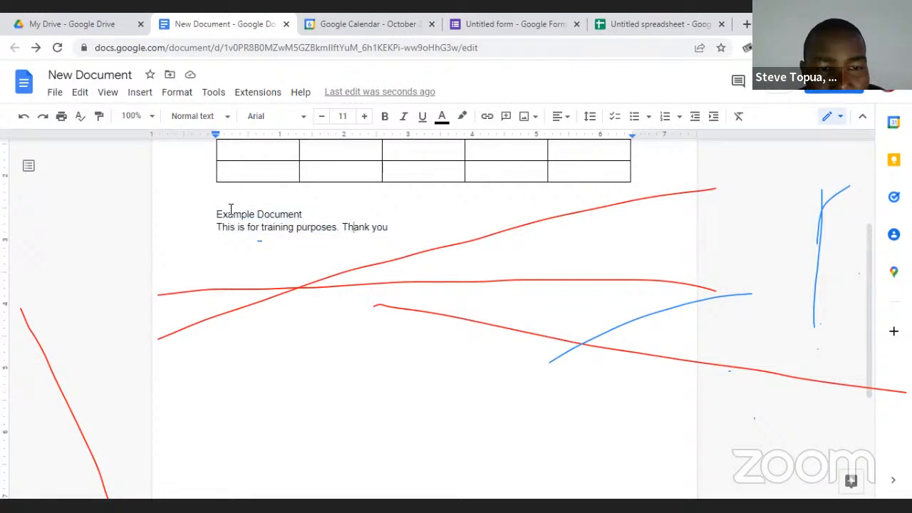
{"action": "left_click_drag", "start_coordinate": [218, 213], "coordinate": [403, 221]}
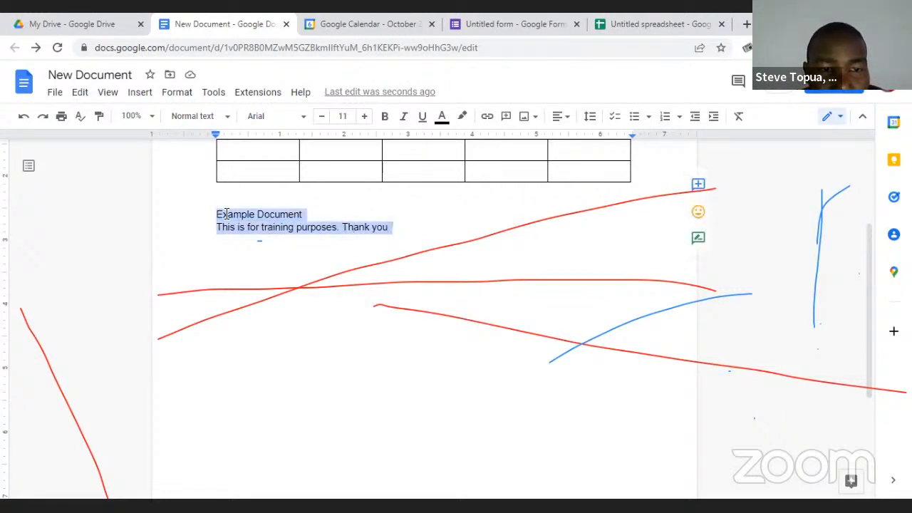
Select both lines and make them bold at 14 pt.
{"action": "left_click", "coordinate": [273, 226]}
{"action": "left_click", "coordinate": [217, 213]}
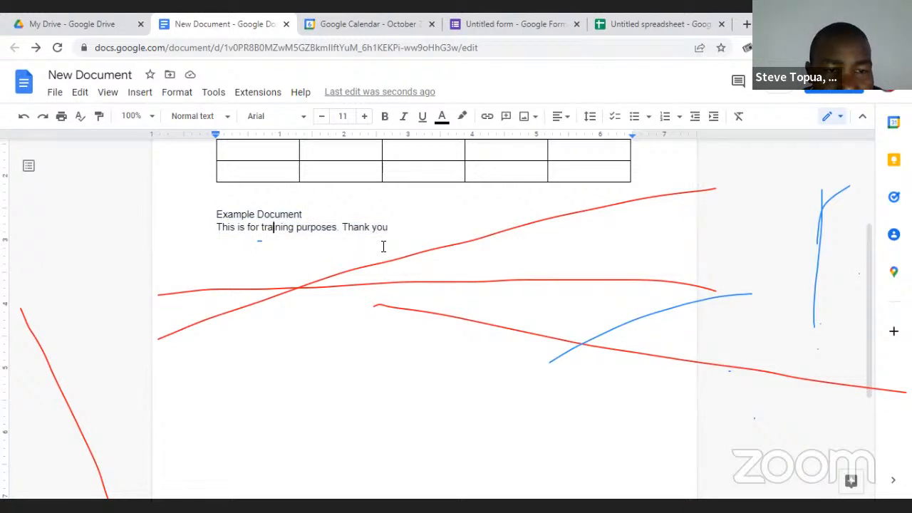
{"action": "left_click", "coordinate": [403, 227], "text": "shift"}
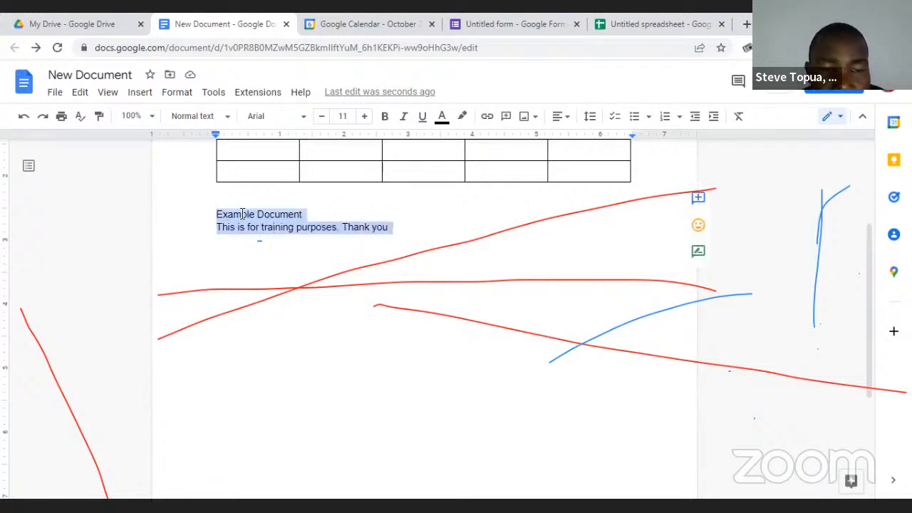
{"action": "left_click", "coordinate": [385, 116]}
{"action": "left_click", "coordinate": [363, 116]}
{"action": "left_click", "coordinate": [364, 116]}
{"action": "left_click", "coordinate": [364, 116]}
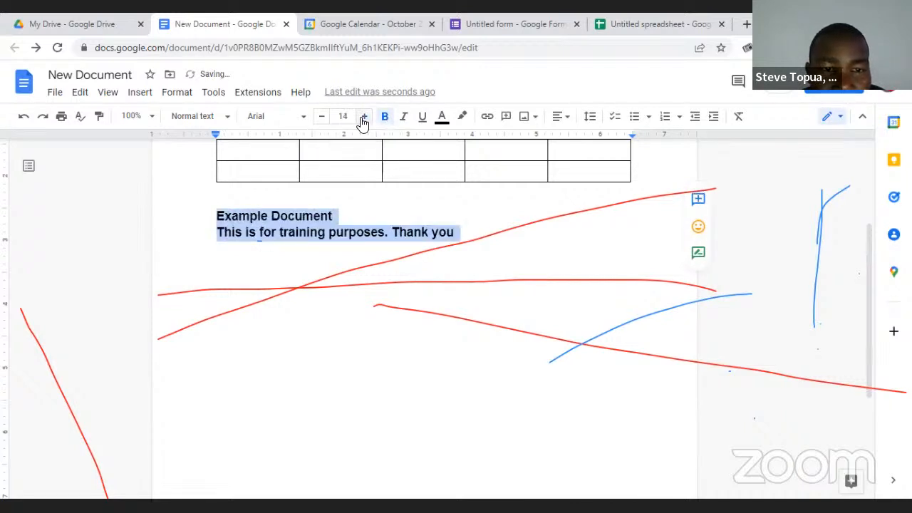
{"action": "left_click", "coordinate": [441, 116]}
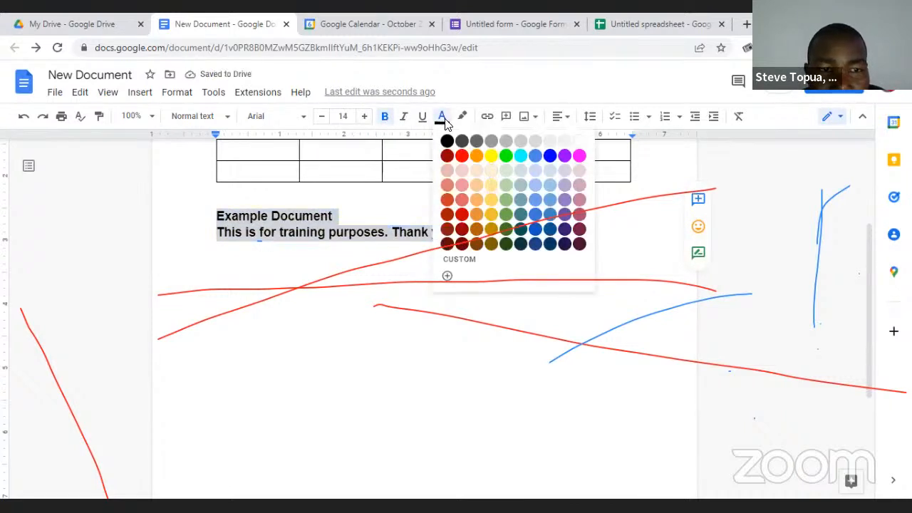
Change the two lines' font to Times New Roman, then to Calibri.
{"action": "left_click", "coordinate": [281, 121]}
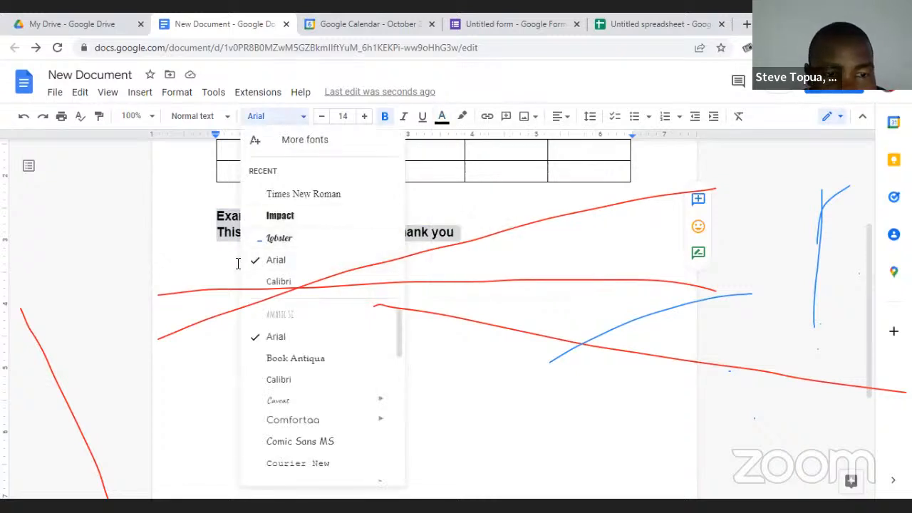
{"action": "left_click", "coordinate": [302, 194]}
{"action": "left_click", "coordinate": [273, 120]}
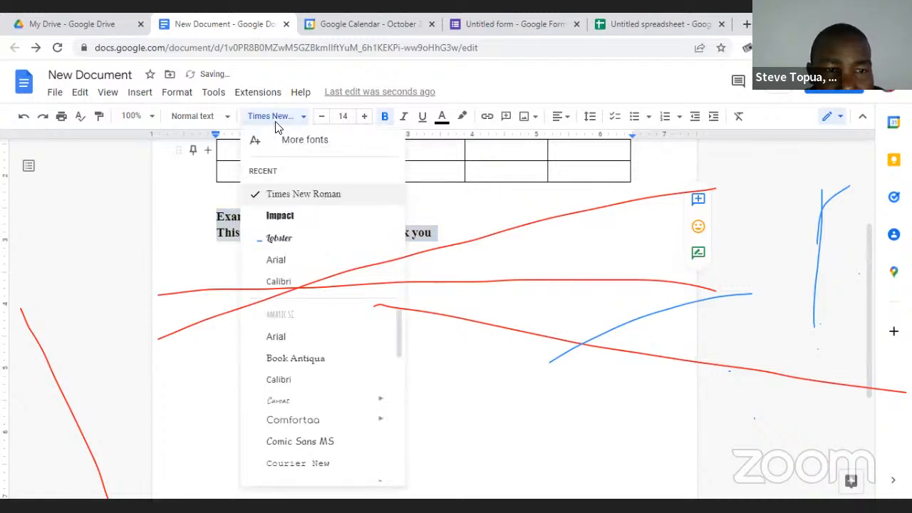
{"action": "left_click", "coordinate": [278, 282]}
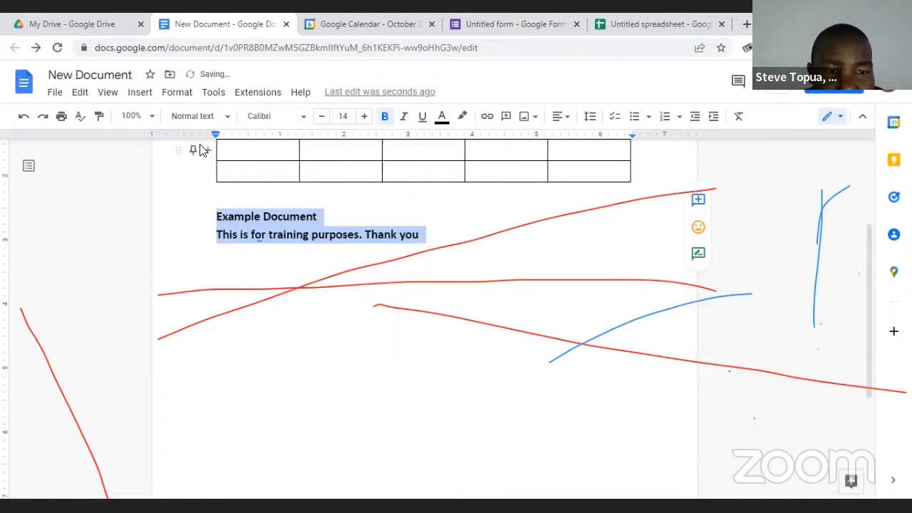
{"action": "left_click", "coordinate": [205, 119]}
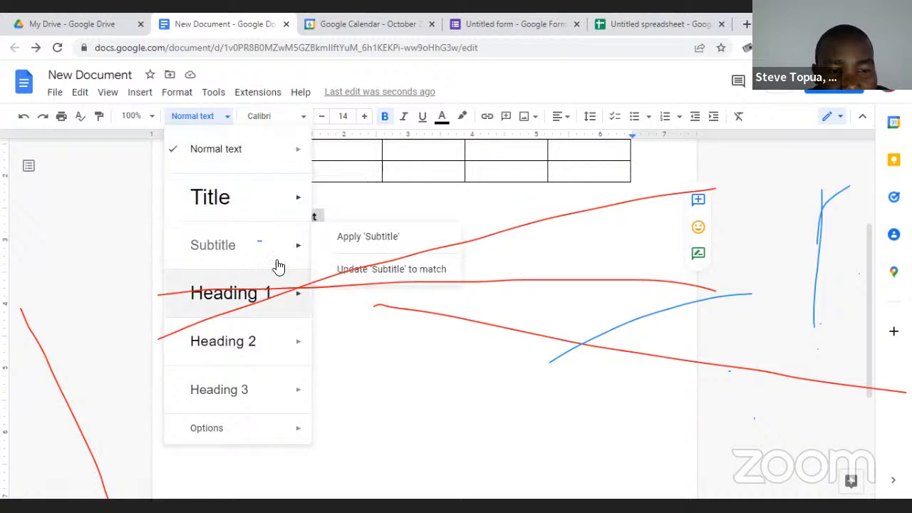
Preview the Title, Subtitle and Heading styles, then close the list leaving Normal text.
{"action": "mouse_move", "coordinate": [229, 187]}
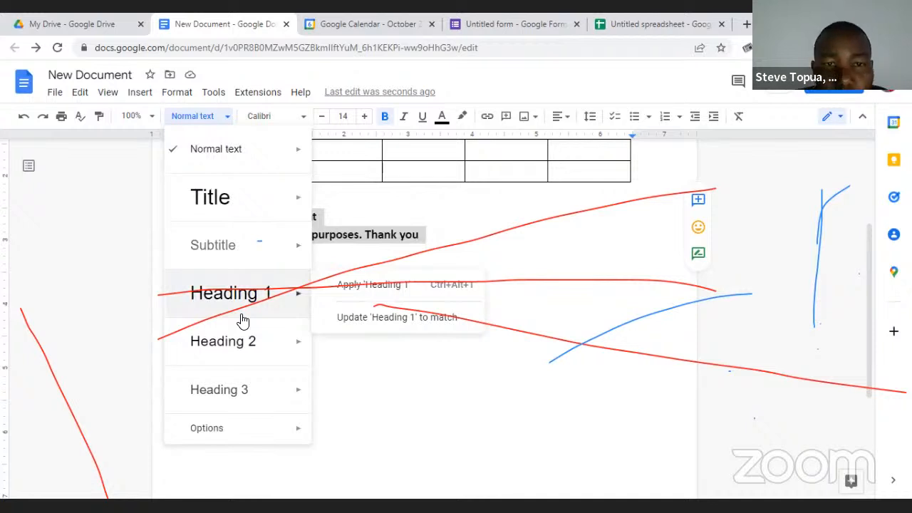
{"action": "mouse_move", "coordinate": [179, 188]}
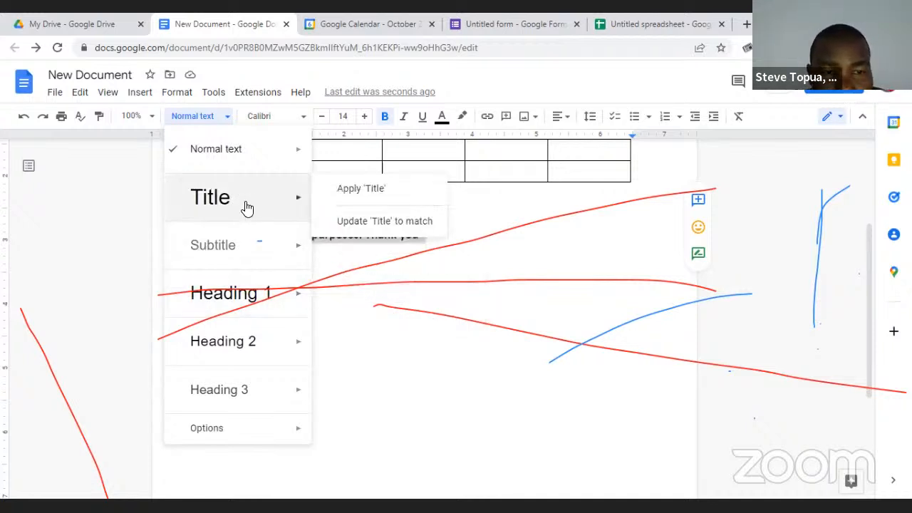
{"action": "mouse_move", "coordinate": [225, 251]}
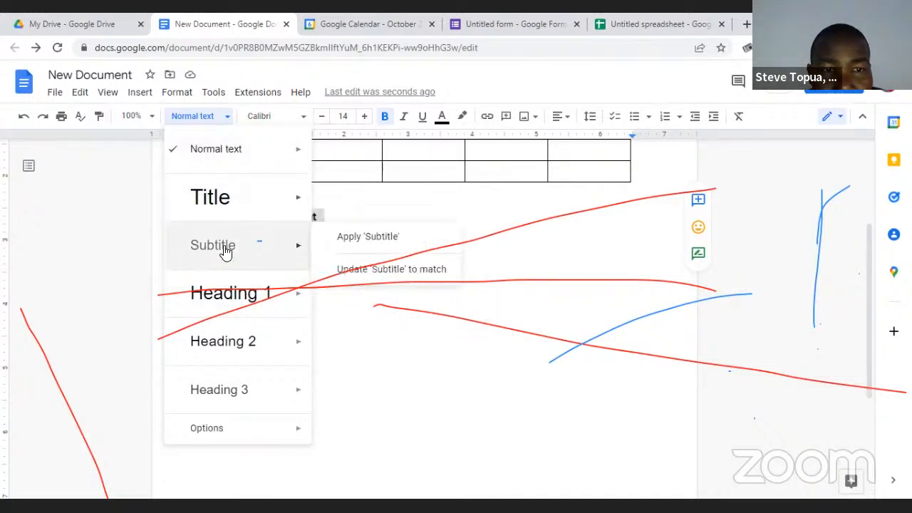
{"action": "mouse_move", "coordinate": [291, 276]}
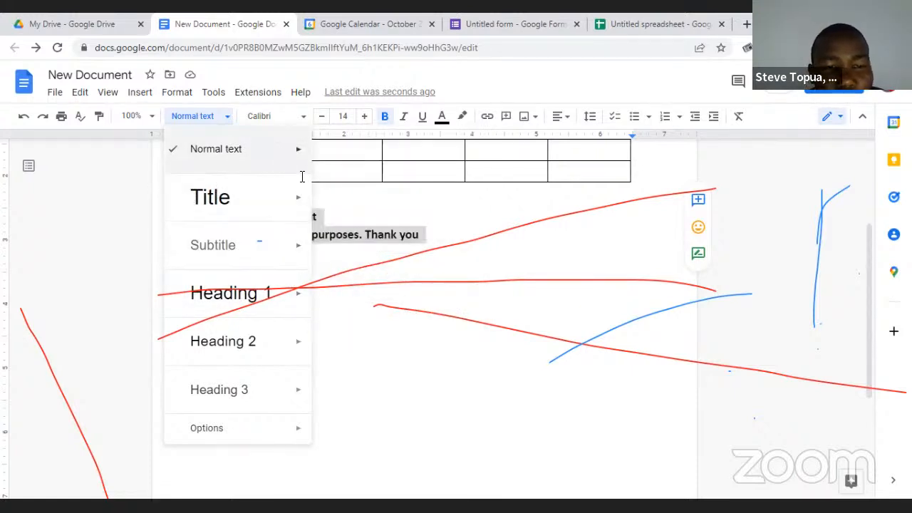
{"action": "mouse_move", "coordinate": [265, 147]}
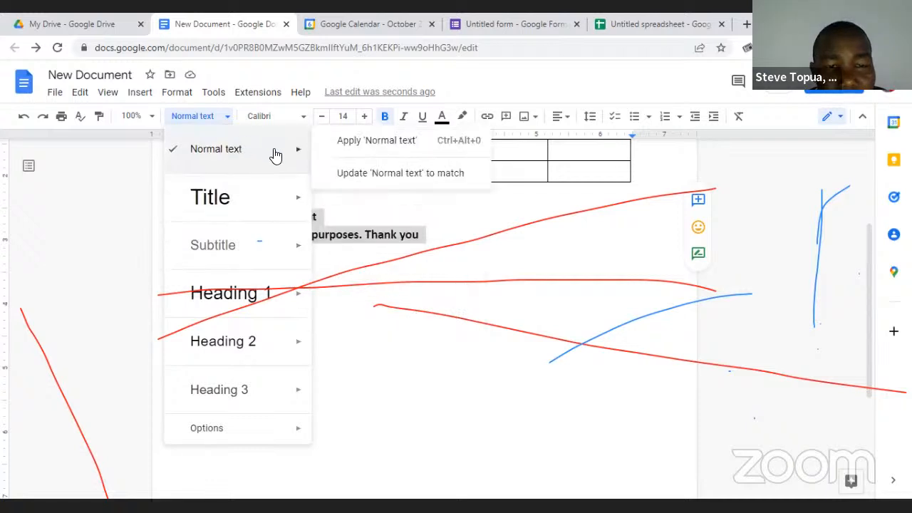
{"action": "mouse_move", "coordinate": [292, 200]}
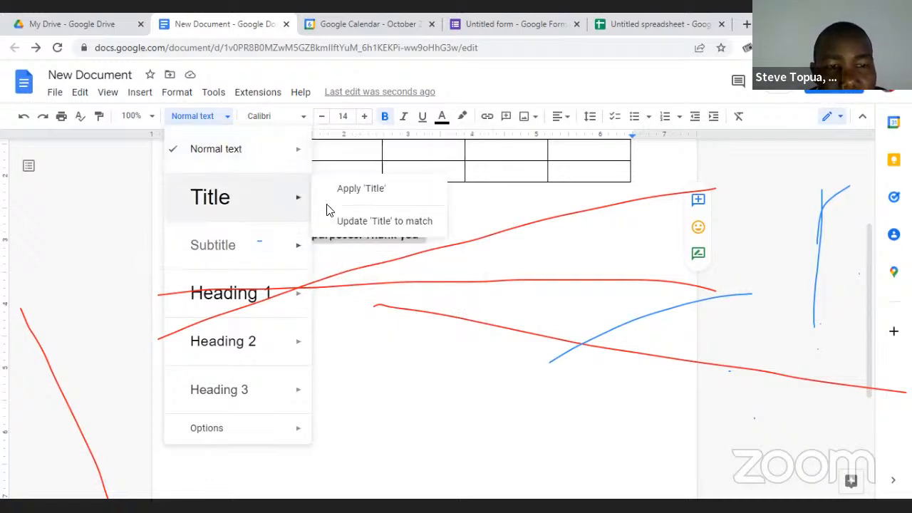
{"action": "left_click", "coordinate": [475, 219]}
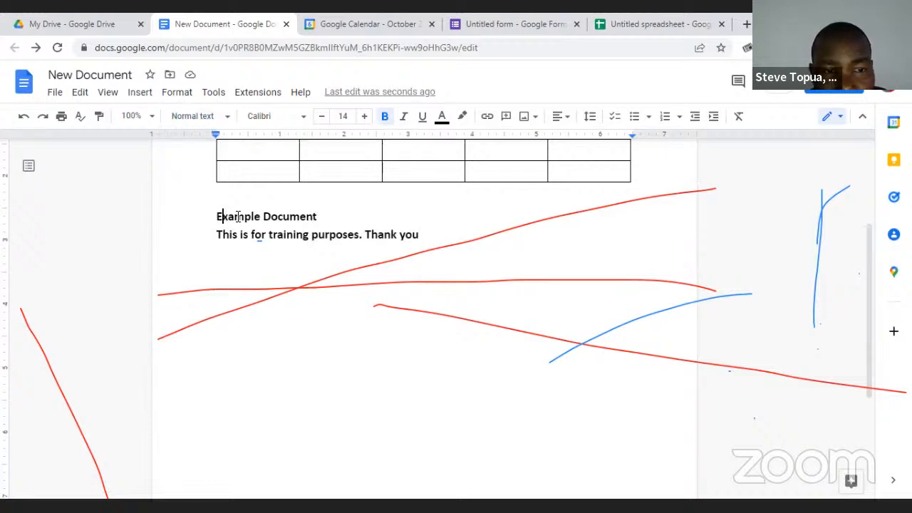
Make both lines italic, underlined and red, with a light blue highlight.
{"action": "left_click_drag", "start_coordinate": [216, 215], "coordinate": [245, 217]}
{"action": "left_click_drag", "start_coordinate": [306, 227], "coordinate": [426, 234]}
{"action": "left_click", "coordinate": [405, 115]}
{"action": "left_click", "coordinate": [422, 117]}
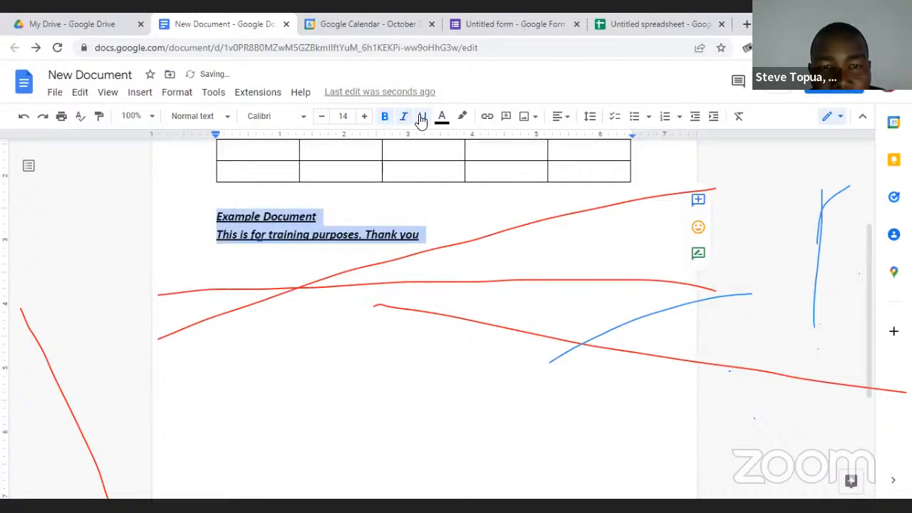
{"action": "left_click", "coordinate": [442, 116]}
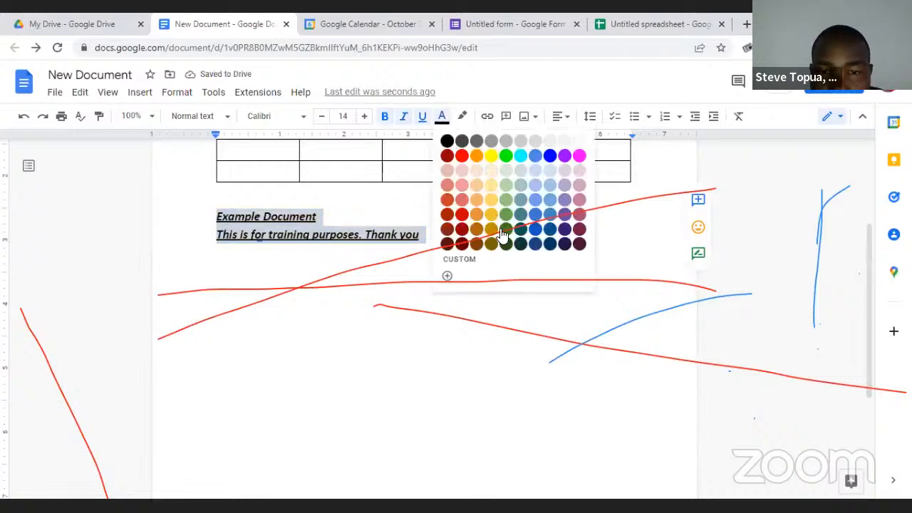
{"action": "left_click", "coordinate": [462, 155]}
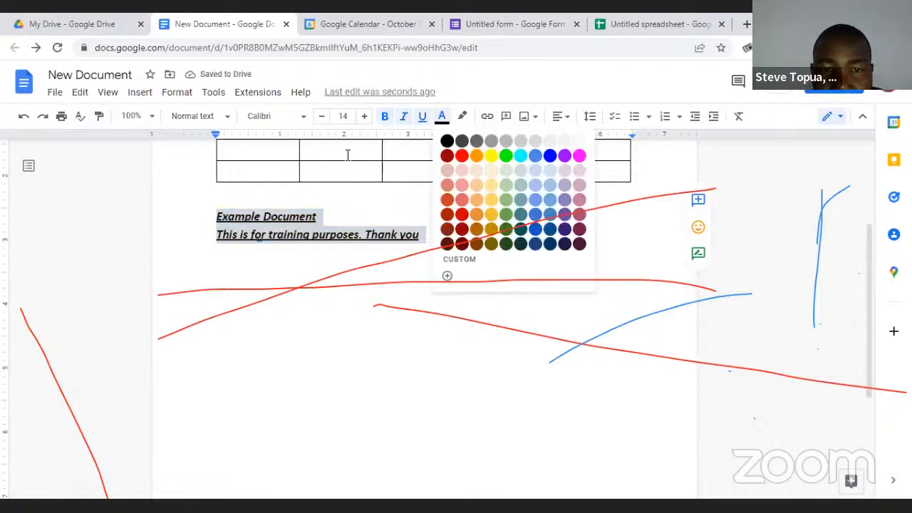
{"action": "left_click", "coordinate": [463, 118]}
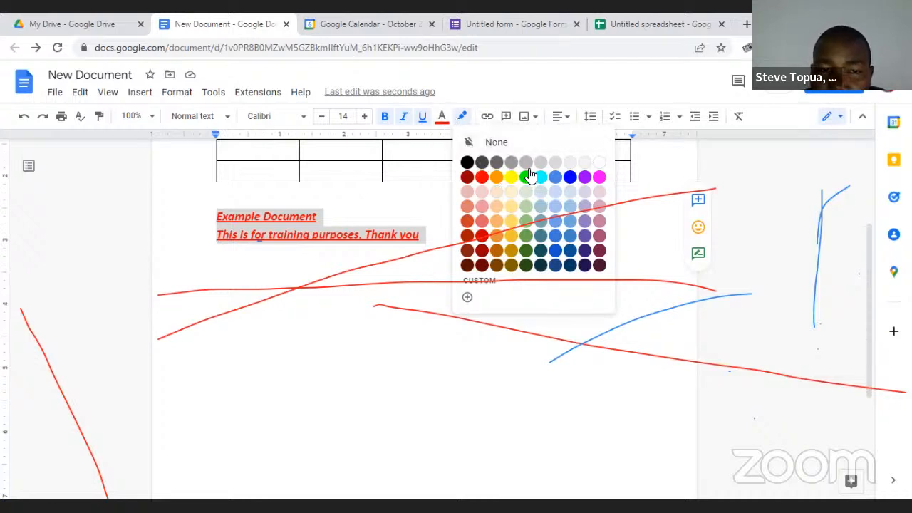
{"action": "left_click", "coordinate": [557, 206]}
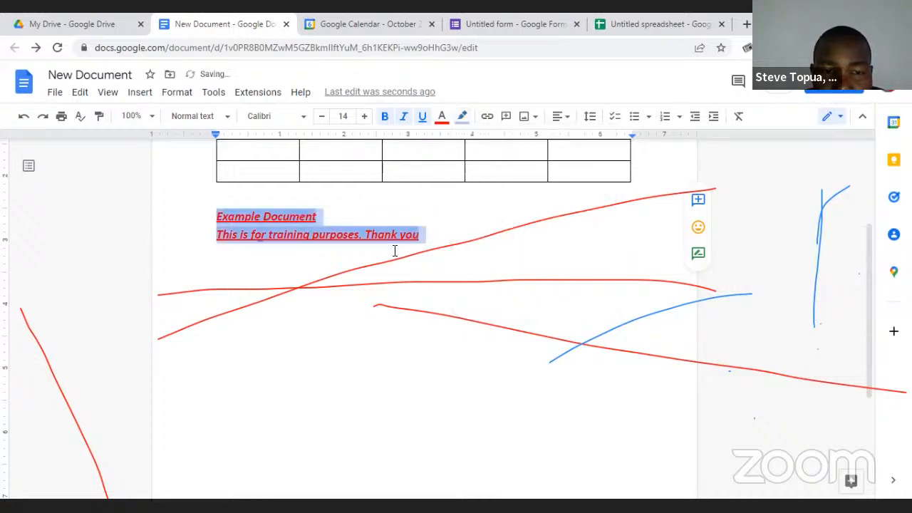
{"action": "key", "text": "Return"}
{"action": "type", "text": "Fdc"}
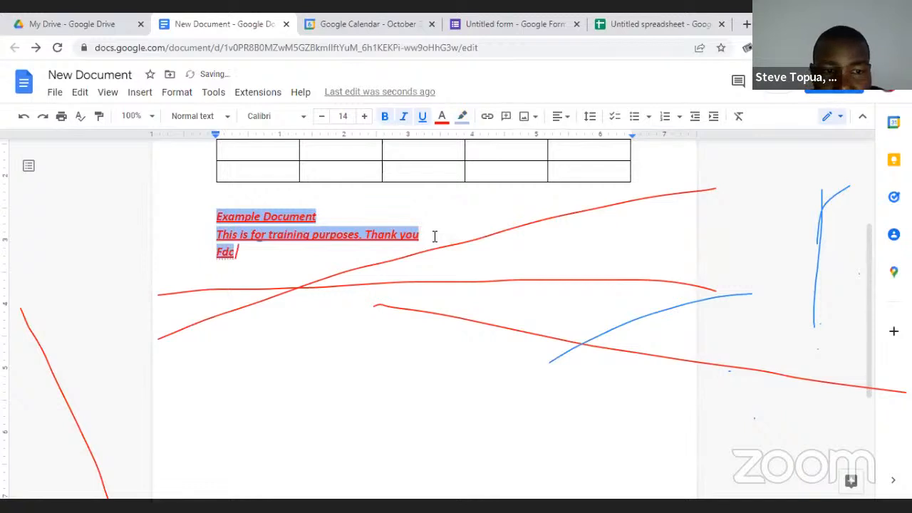
{"action": "type", "text": " dsovk copy mofp ov"}
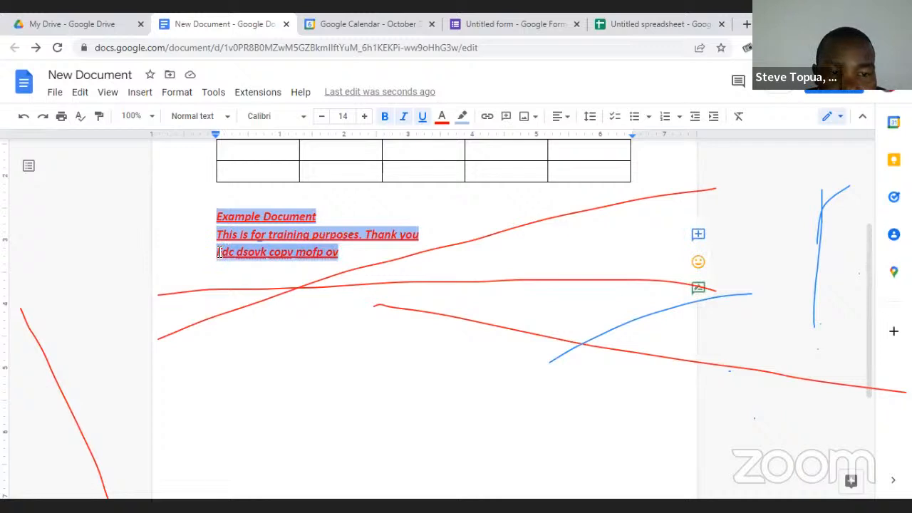
{"action": "key", "text": "BackSpace"}
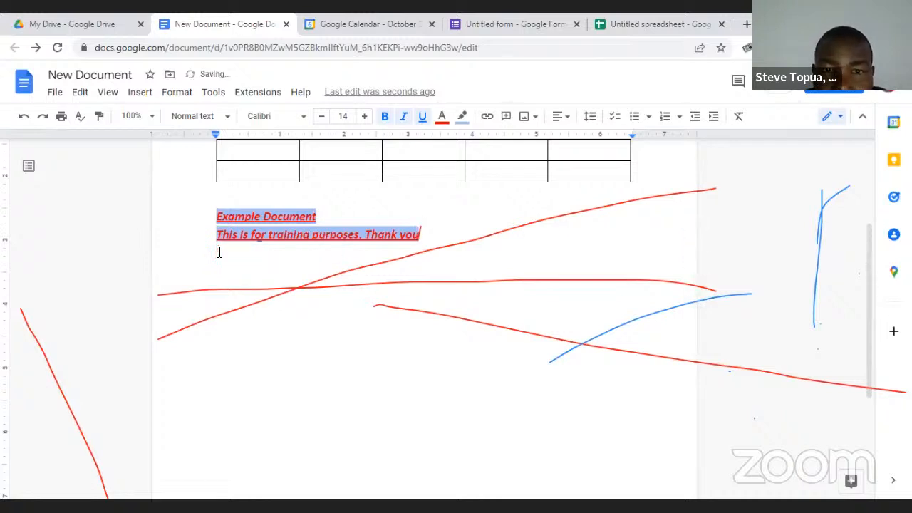
{"action": "left_click_drag", "start_coordinate": [217, 217], "coordinate": [417, 225]}
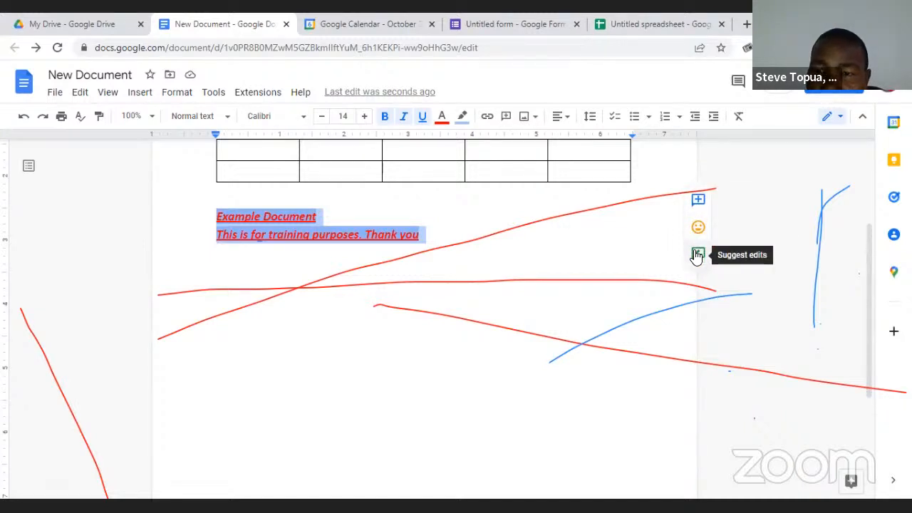
Comment 'Check the details here' on the red lines, @-mentioning a colleague and assigning it to them.
{"action": "left_click", "coordinate": [698, 201]}
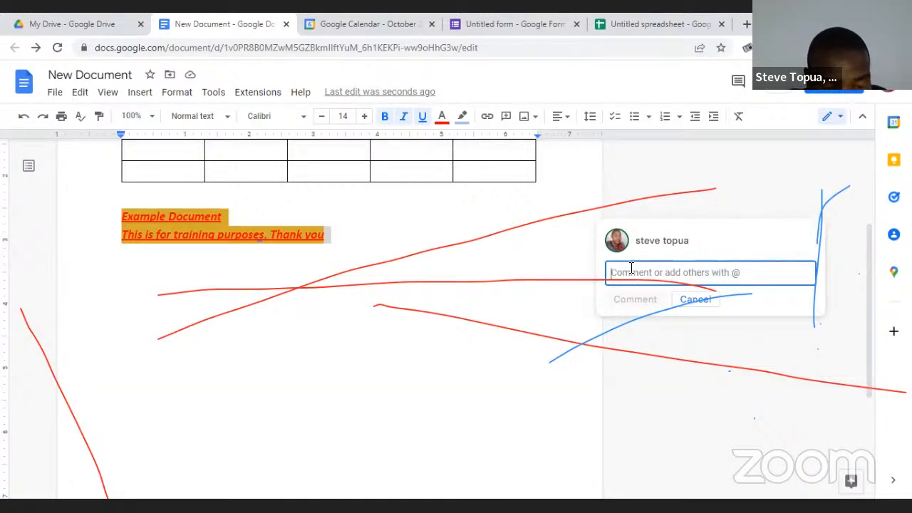
{"action": "type", "text": "Check the "}
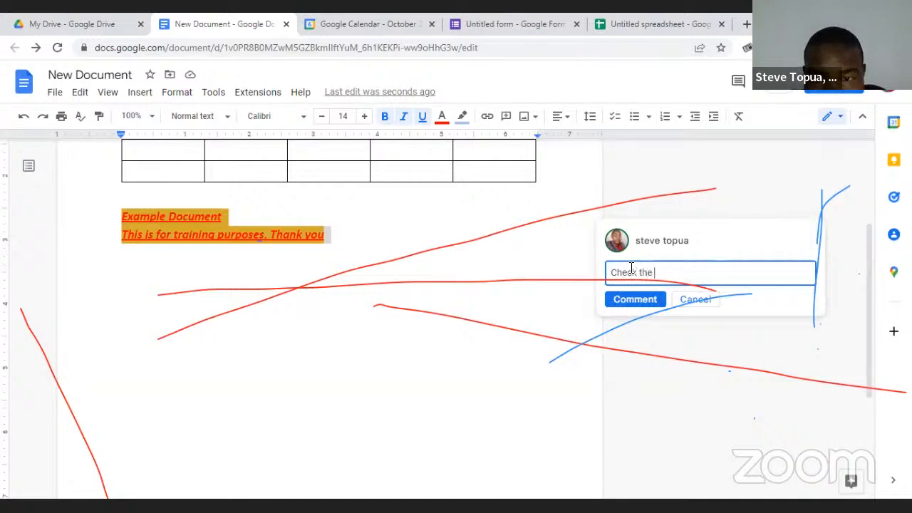
{"action": "type", "text": "details here"}
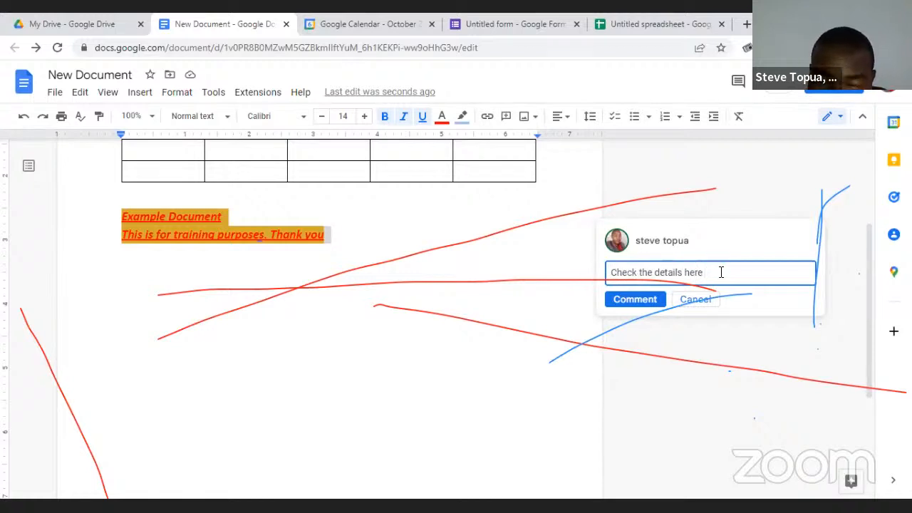
{"action": "type", "text": "@"}
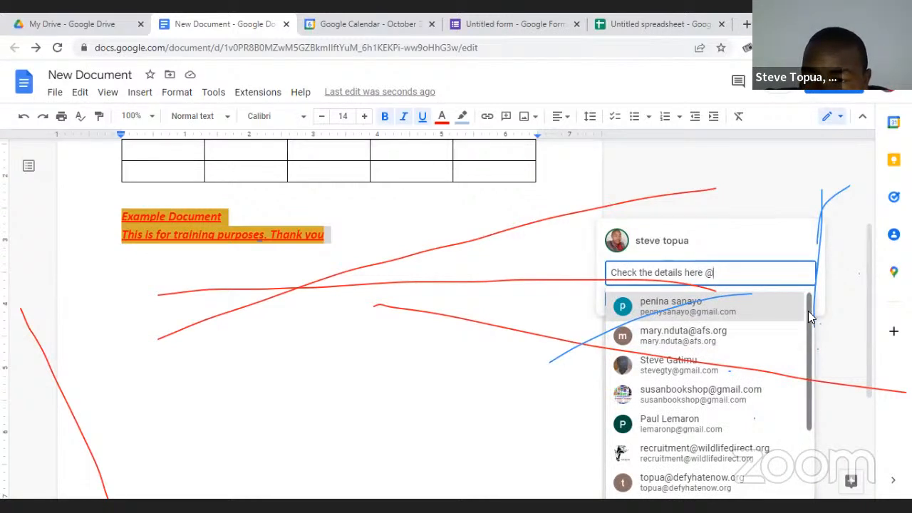
{"action": "mouse_move", "coordinate": [807, 315]}
{"action": "left_mouse_down"}
{"action": "mouse_move", "coordinate": [811, 409]}
{"action": "mouse_move", "coordinate": [812, 323]}
{"action": "left_mouse_up"}
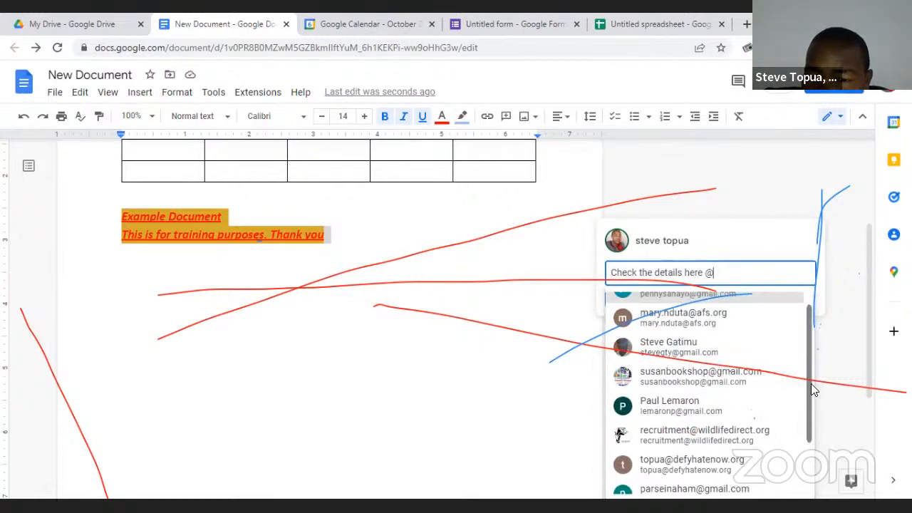
{"action": "scroll", "coordinate": [810, 387], "scroll_direction": "down", "scroll_amount": 2}
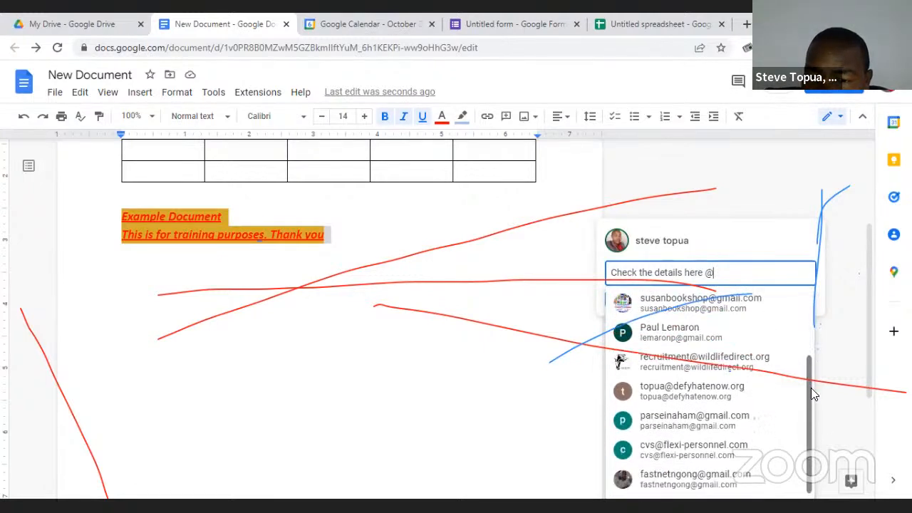
{"action": "left_click", "coordinate": [716, 394]}
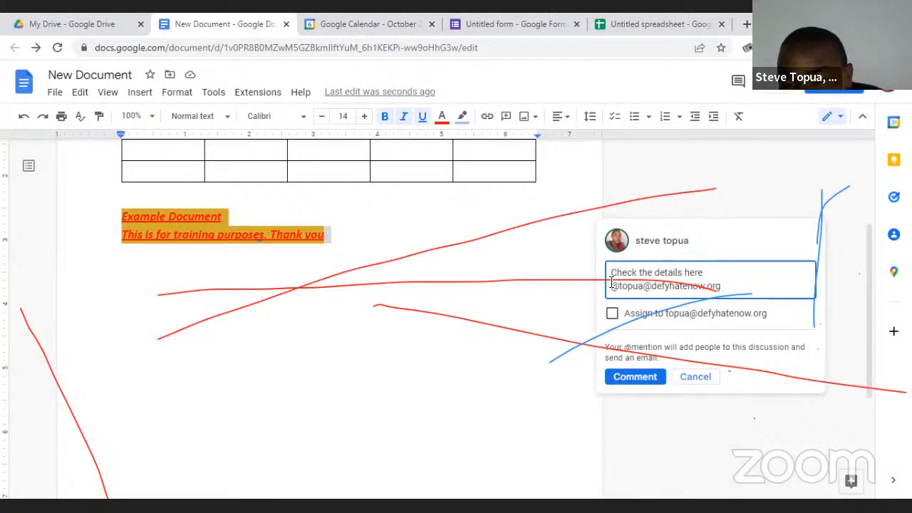
{"action": "left_click_drag", "start_coordinate": [614, 286], "coordinate": [721, 285]}
{"action": "left_click", "coordinate": [721, 285]}
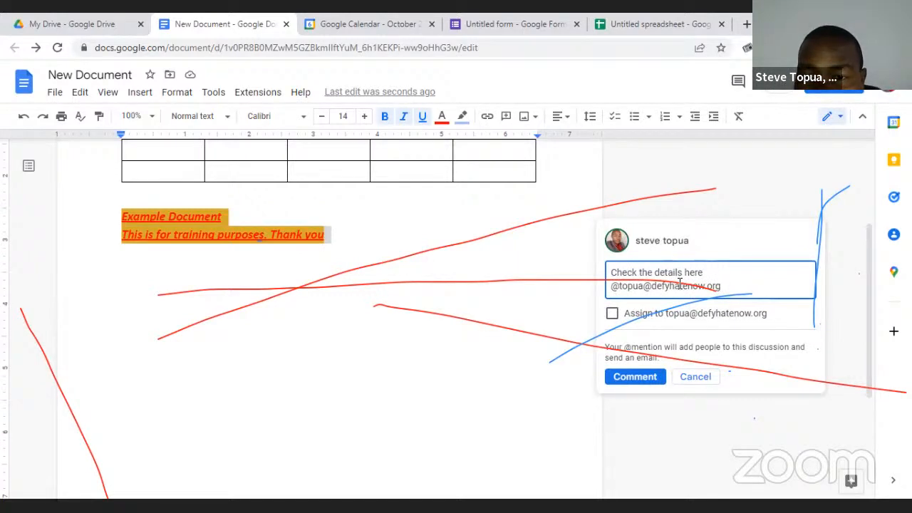
{"action": "left_click", "coordinate": [612, 313]}
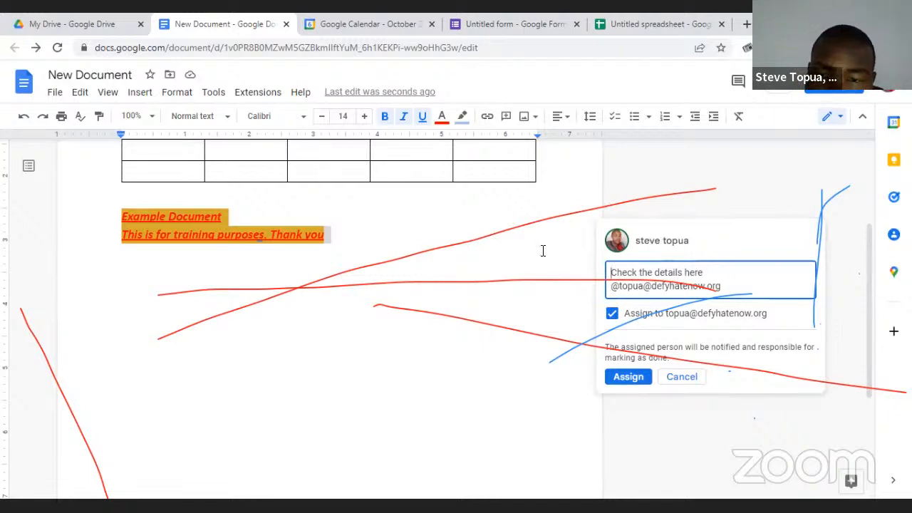
{"action": "left_click", "coordinate": [627, 381]}
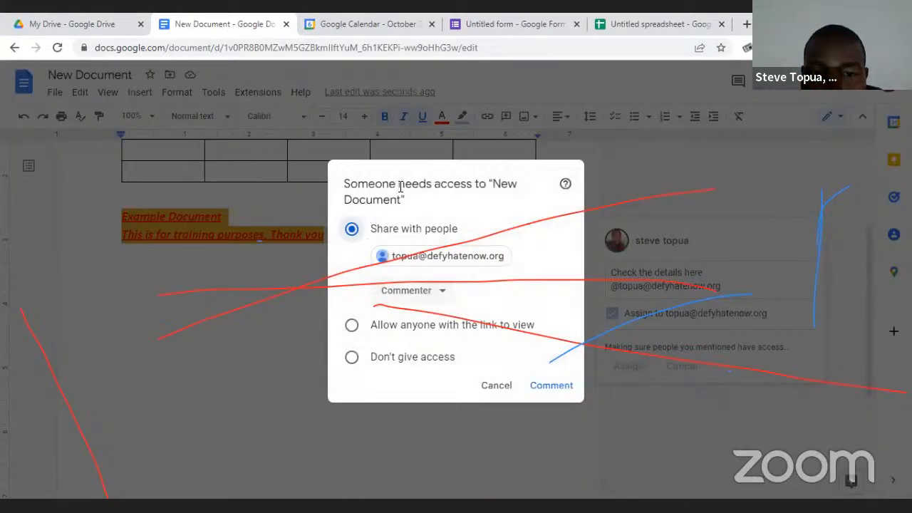
Give the mentioned colleague Commenter access so the assigned comment posts.
{"action": "left_click_drag", "start_coordinate": [405, 184], "coordinate": [428, 184]}
{"action": "left_click", "coordinate": [490, 183]}
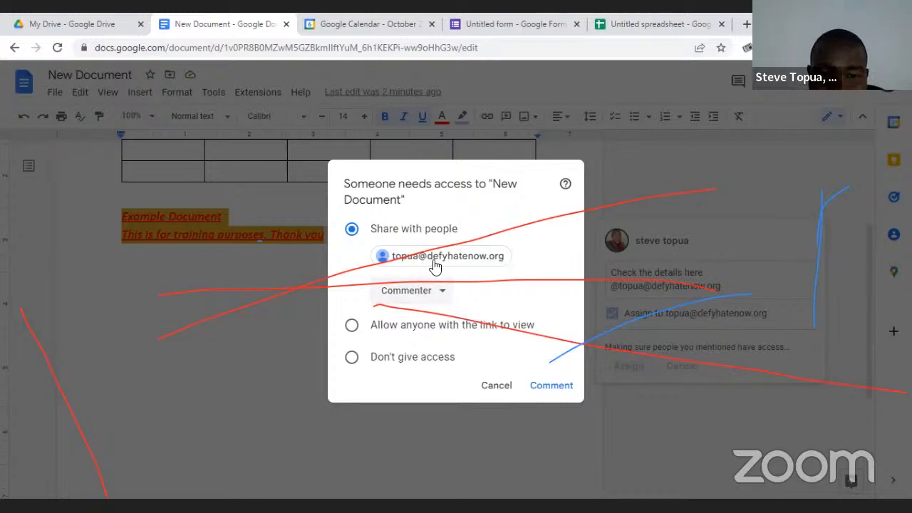
{"action": "left_click", "coordinate": [544, 385]}
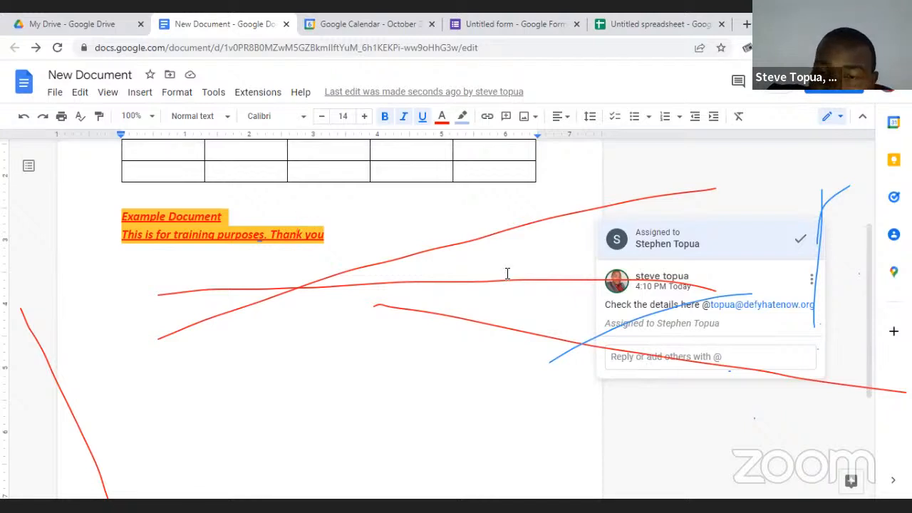
Add a new line below 'Thank you' and reselect the two commented red lines.
{"action": "left_click", "coordinate": [335, 228]}
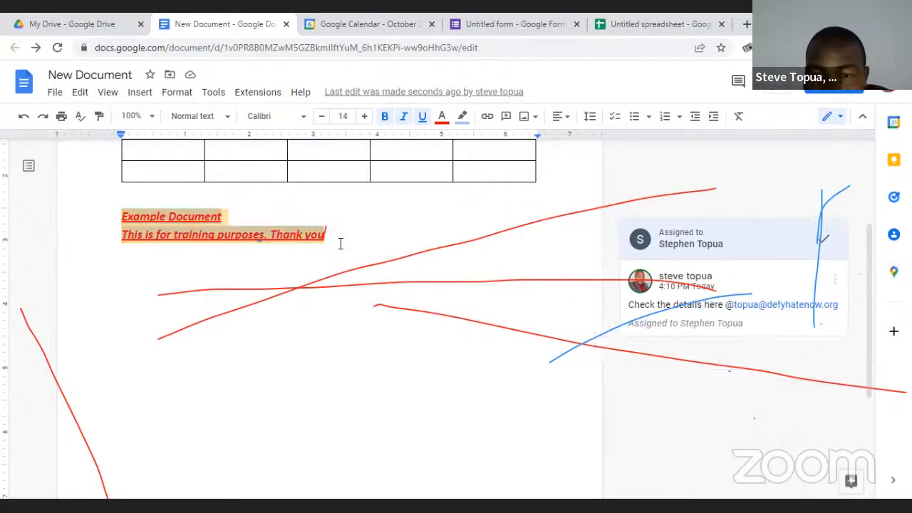
{"action": "key", "text": "Return"}
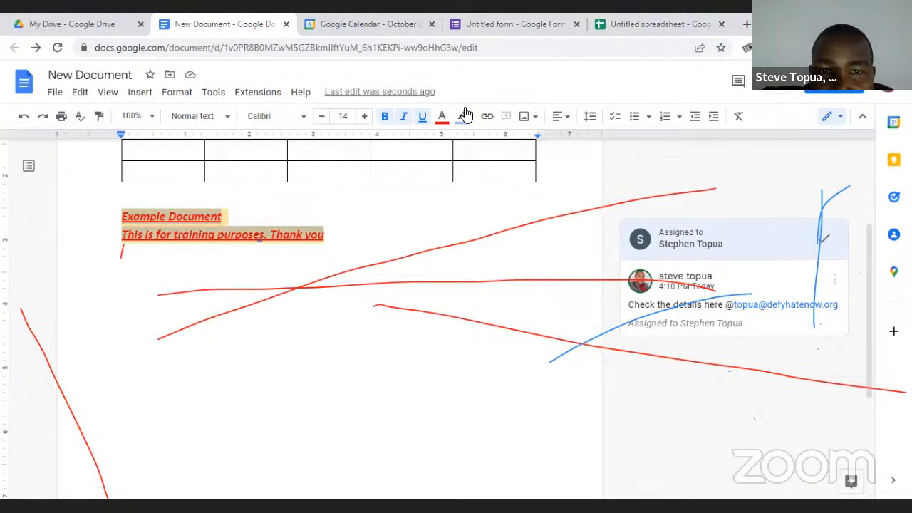
{"action": "left_click_drag", "start_coordinate": [121, 214], "coordinate": [343, 235]}
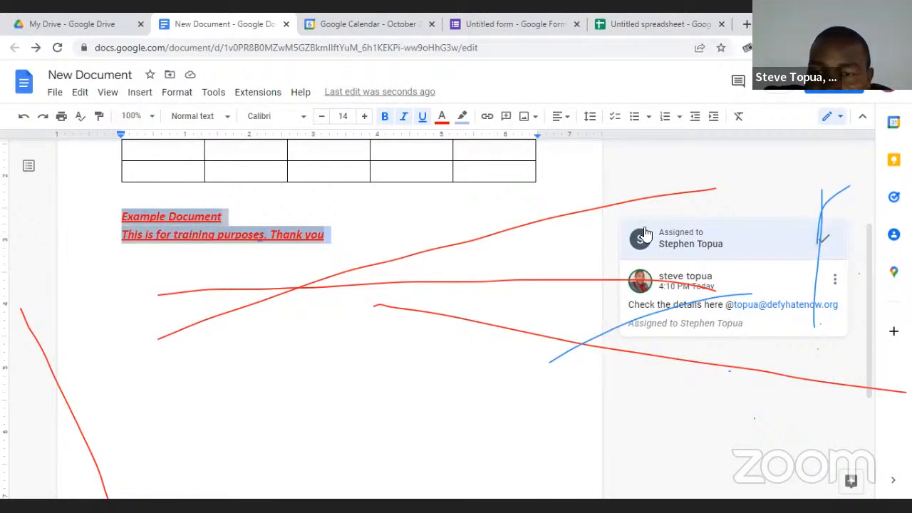
{"action": "left_click", "coordinate": [329, 237]}
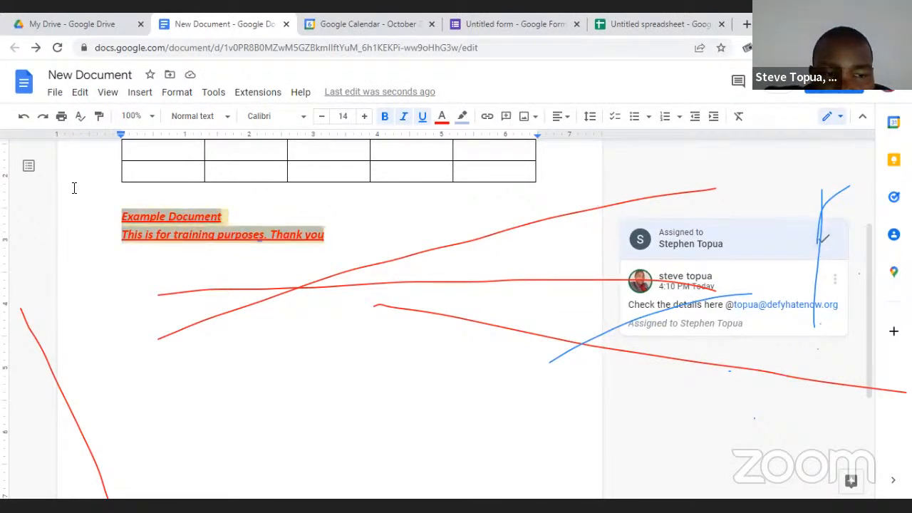
{"action": "left_click", "coordinate": [178, 218]}
{"action": "left_click_drag", "start_coordinate": [310, 239], "coordinate": [332, 238]}
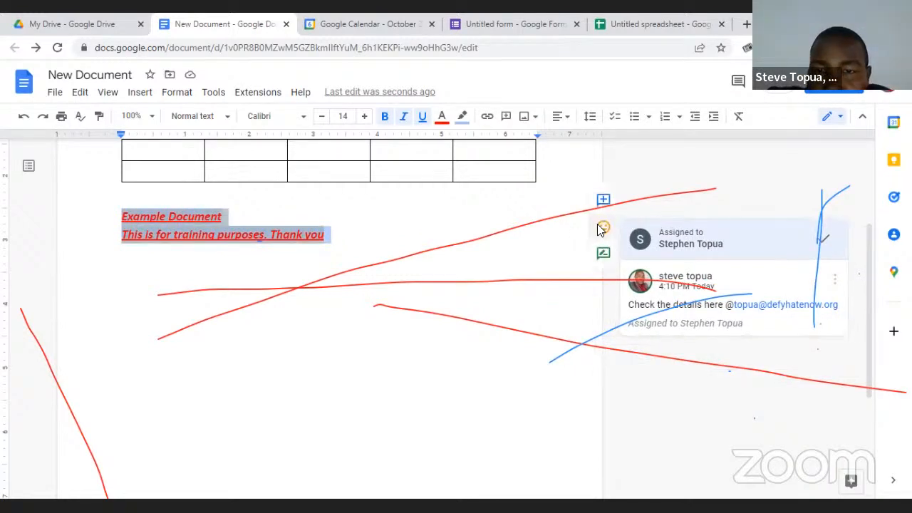
React to the assigned 'Check the details here' comment with one clap emoji and confirm the reactor.
{"action": "left_click", "coordinate": [602, 228]}
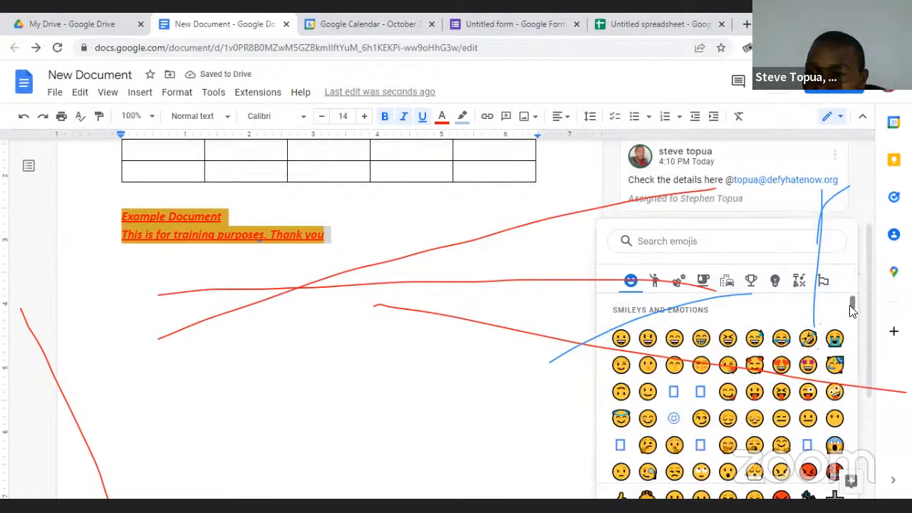
{"action": "left_click", "coordinate": [853, 335]}
{"action": "left_click_drag", "start_coordinate": [853, 341], "coordinate": [852, 307]}
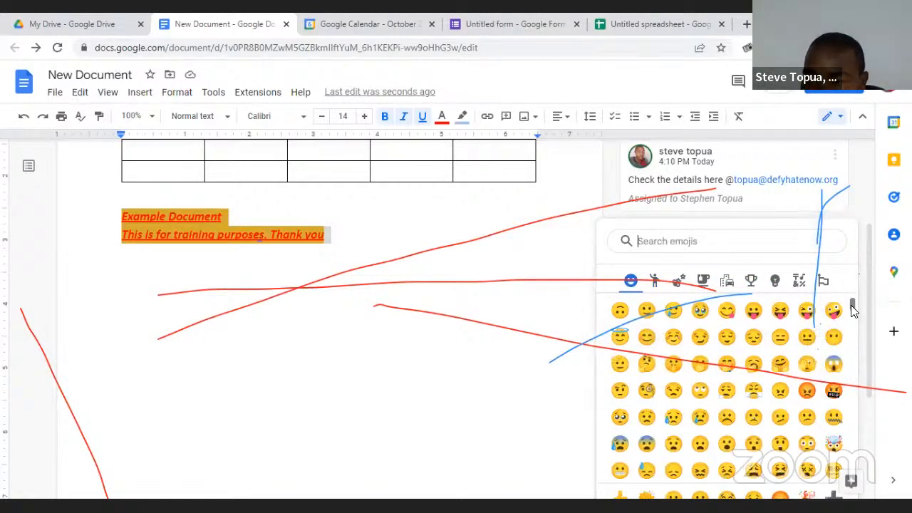
{"action": "scroll", "coordinate": [853, 317], "scroll_direction": "down", "scroll_amount": 3}
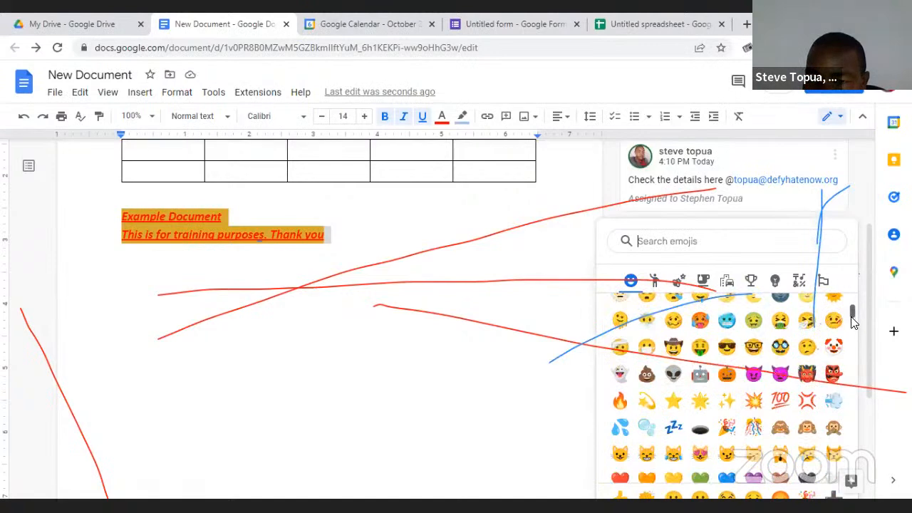
{"action": "scroll", "coordinate": [853, 321], "scroll_direction": "down", "scroll_amount": 3}
{"action": "scroll", "coordinate": [853, 322], "scroll_direction": "down", "scroll_amount": 3}
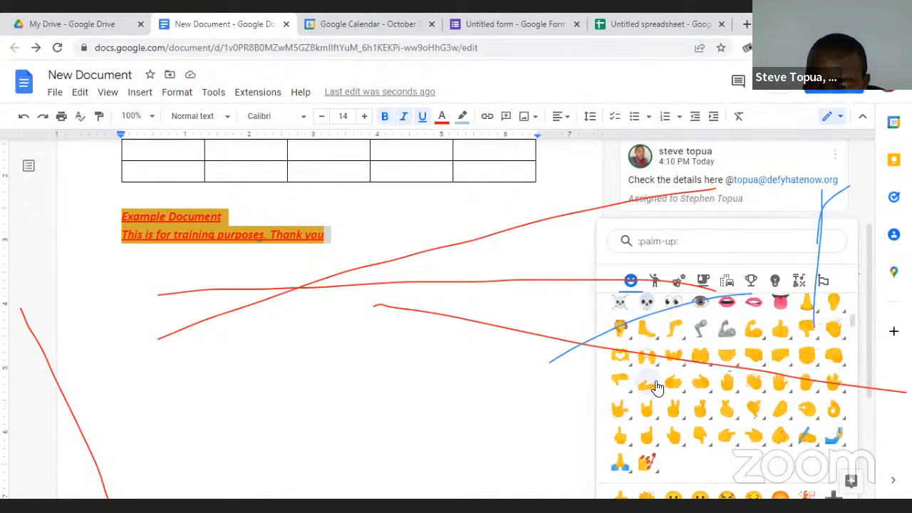
{"action": "left_click", "coordinate": [833, 328]}
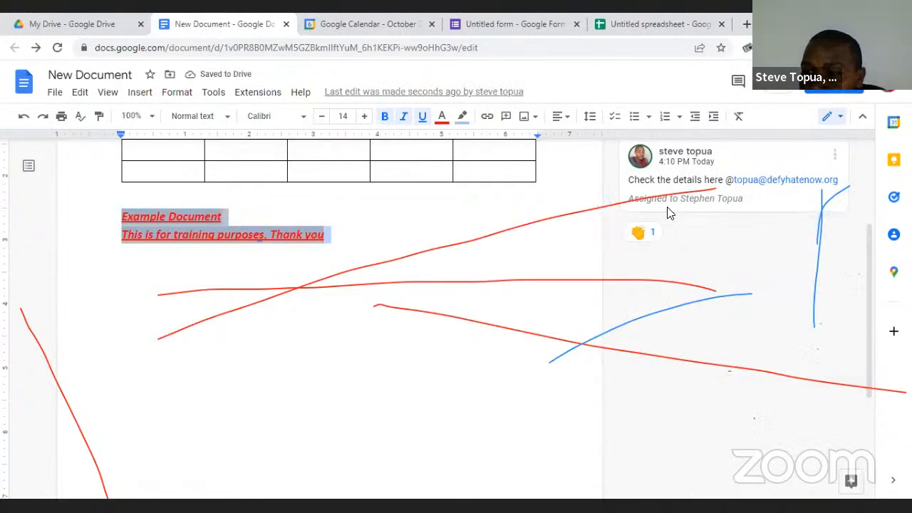
{"action": "mouse_move", "coordinate": [638, 238]}
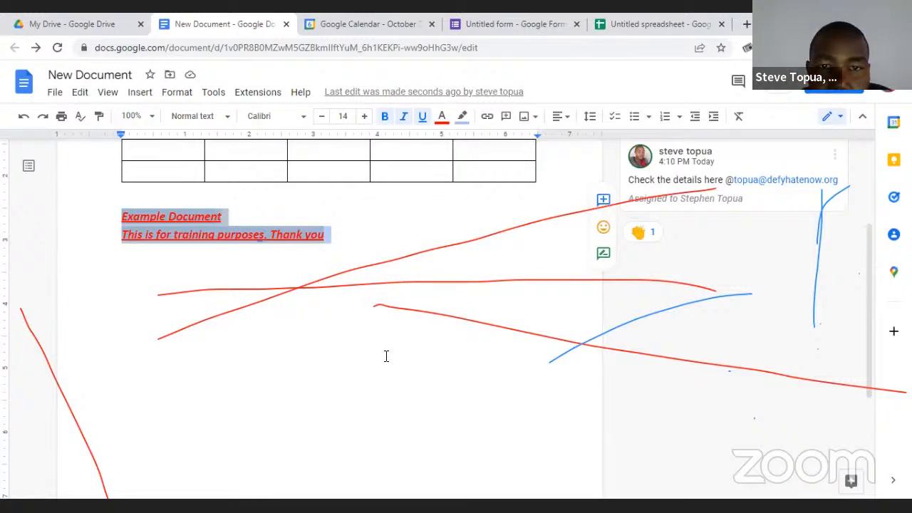
On a new line below the red text, insert a link from the google.com suggestion.
{"action": "left_click", "coordinate": [349, 242]}
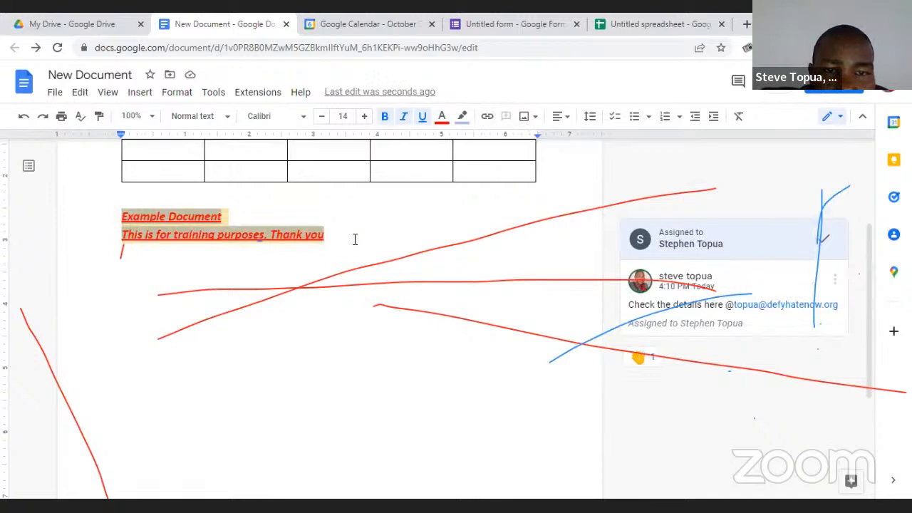
{"action": "key", "text": "Return"}
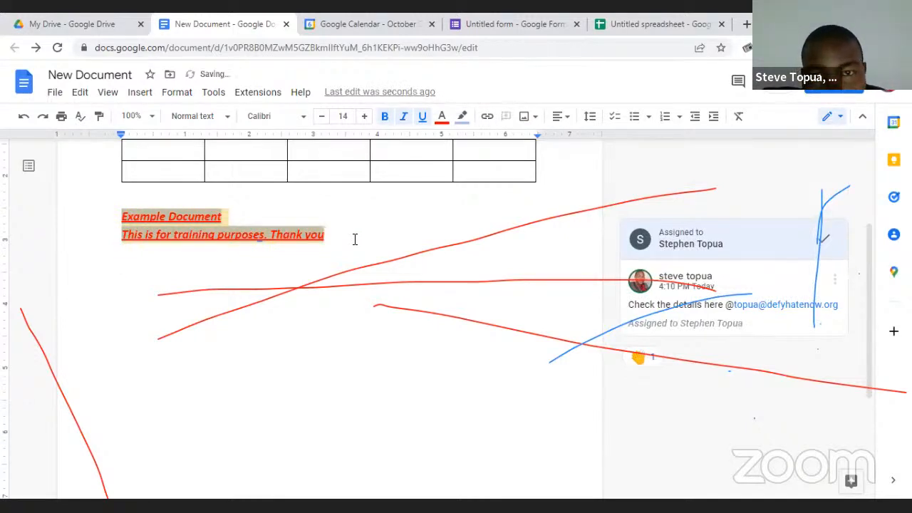
{"action": "left_click", "coordinate": [487, 119]}
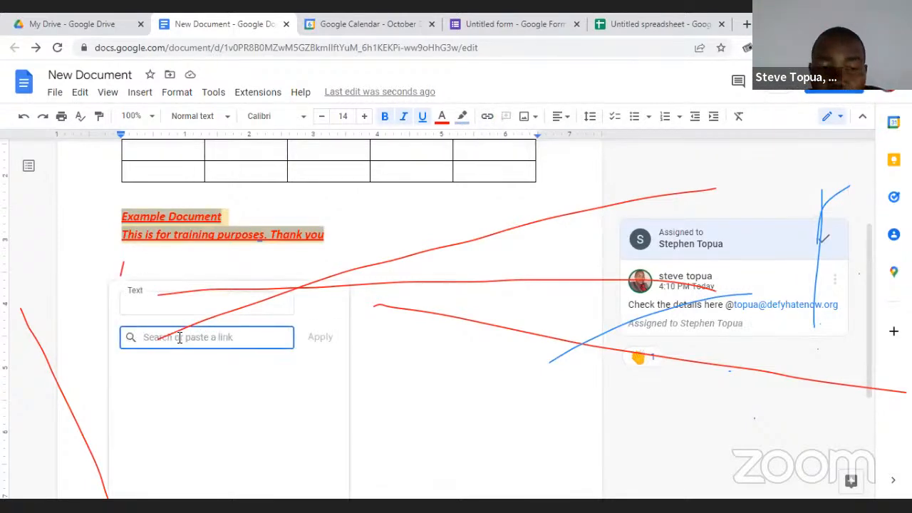
{"action": "type", "text": "google"}
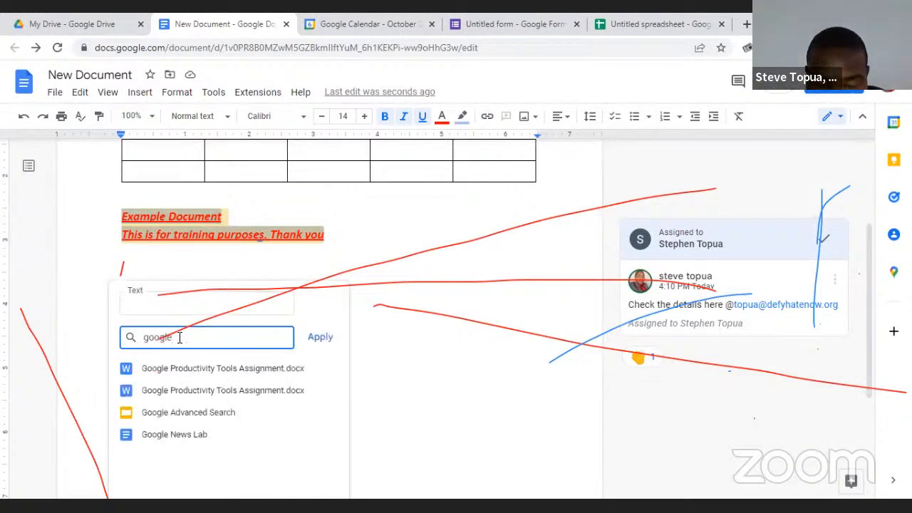
{"action": "type", "text": ".com"}
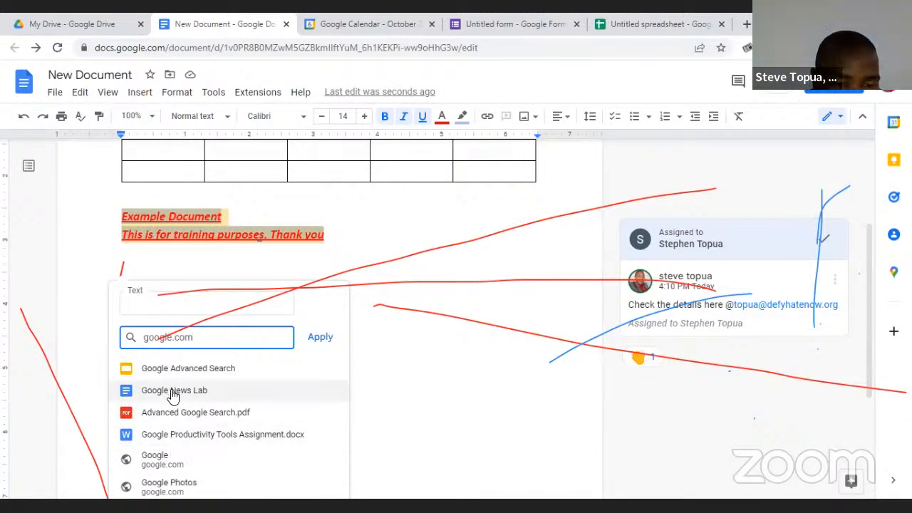
{"action": "left_click", "coordinate": [171, 464]}
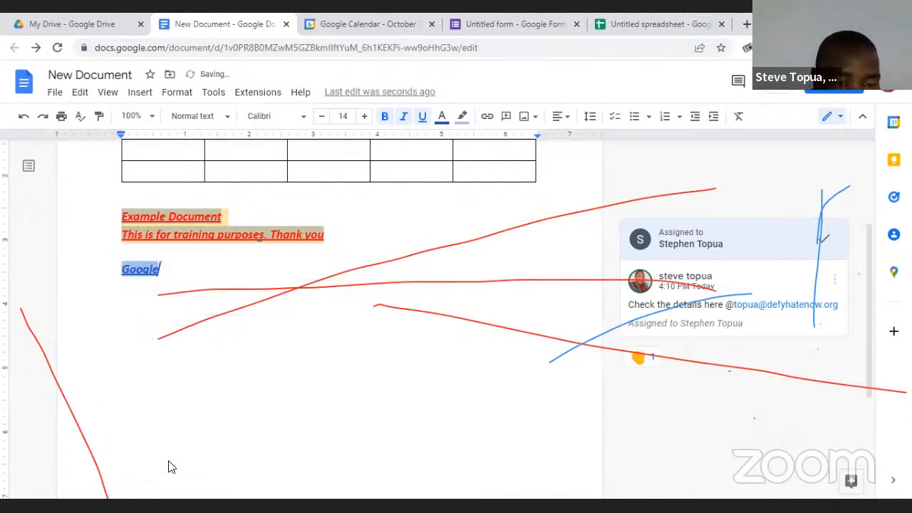
Select the newly linked word Google.
{"action": "left_click", "coordinate": [171, 306]}
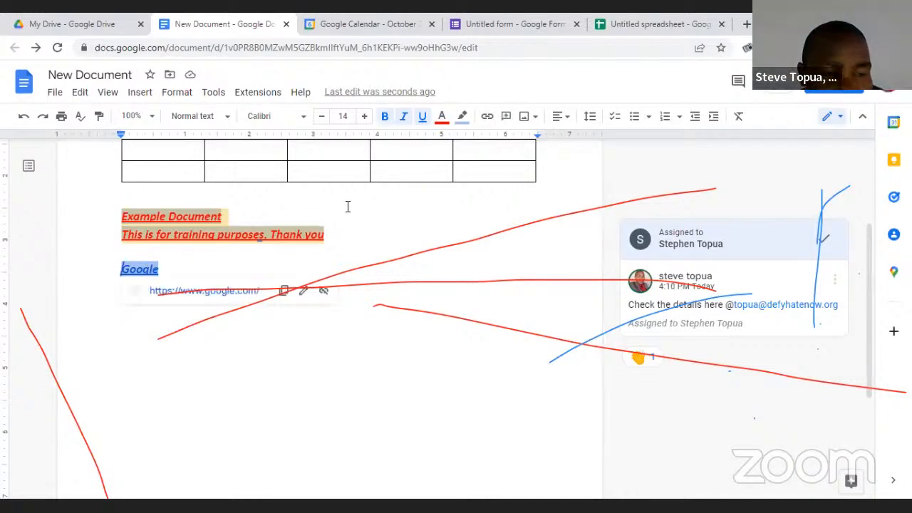
{"action": "triple_click", "coordinate": [188, 263]}
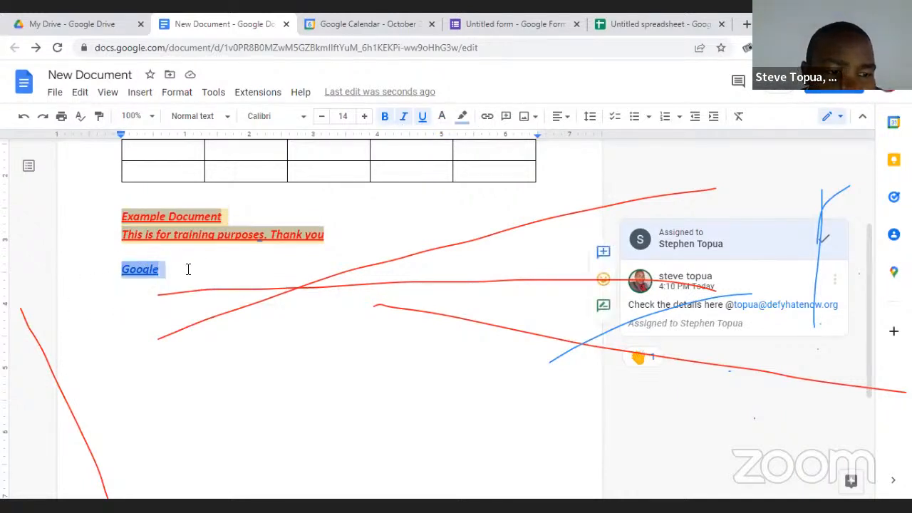
{"action": "double_click", "coordinate": [119, 268]}
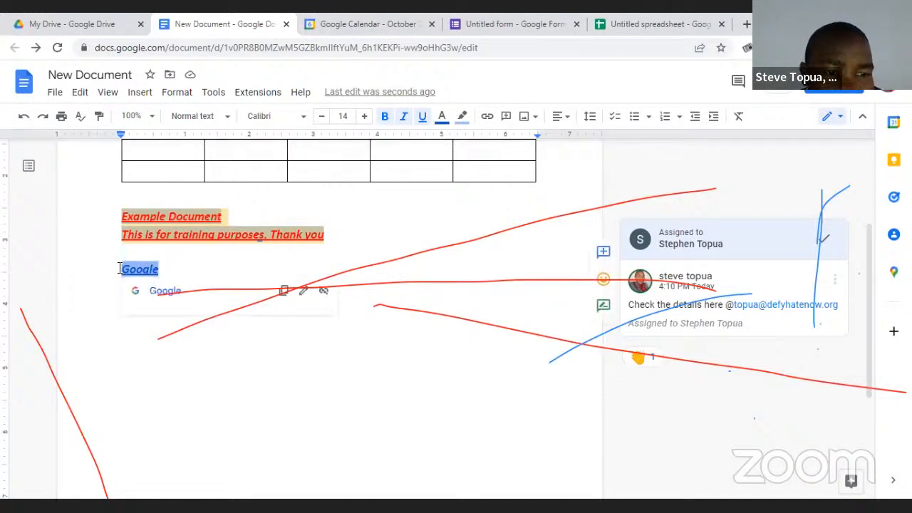
Remove italic, bold and highlight colour (set to None) from the Google link.
{"action": "left_click", "coordinate": [405, 117]}
{"action": "left_click", "coordinate": [384, 116]}
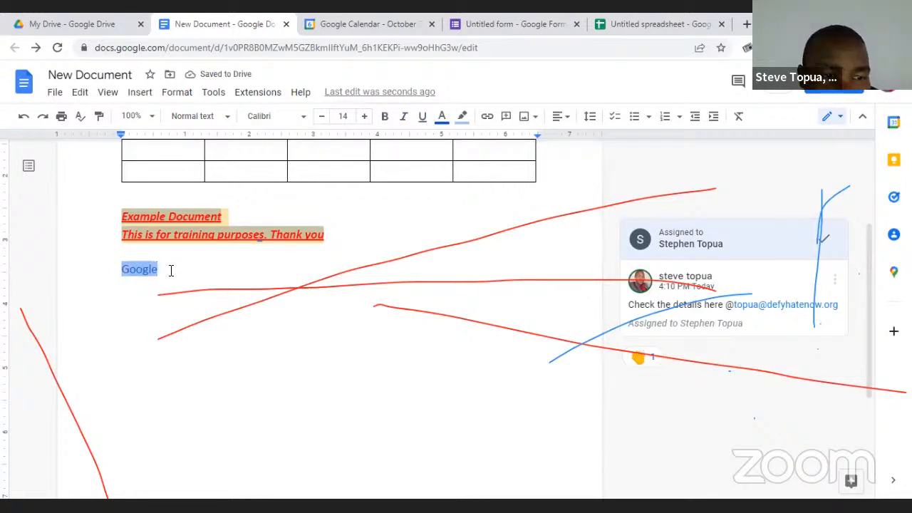
{"action": "mouse_move", "coordinate": [123, 267]}
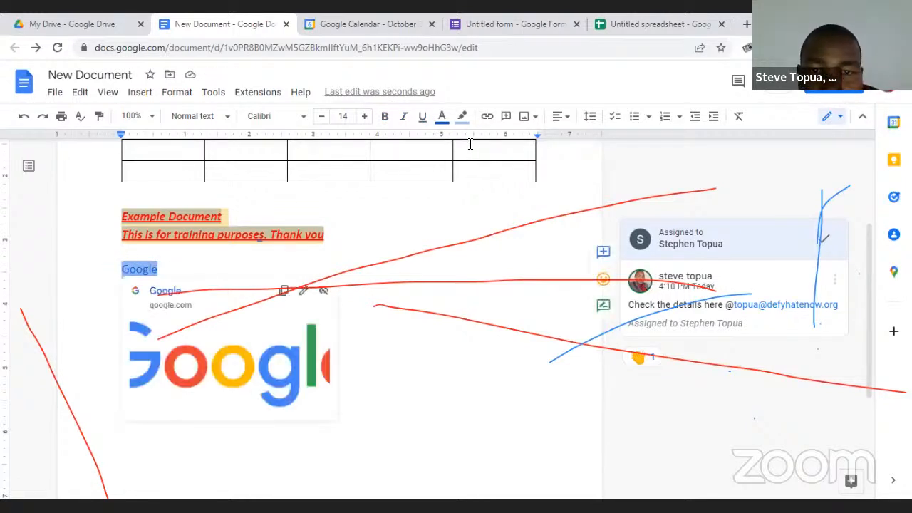
{"action": "left_click", "coordinate": [462, 117]}
{"action": "left_click", "coordinate": [491, 142]}
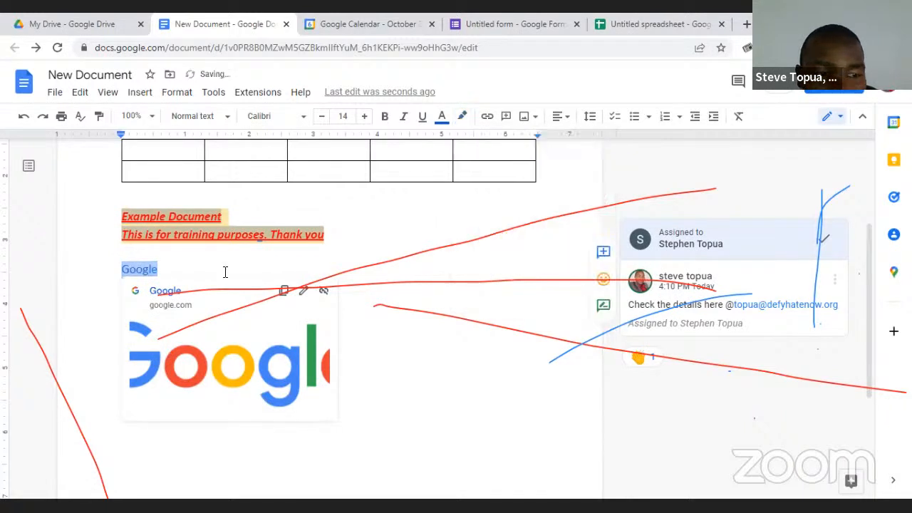
Type test text after the Google link, then delete it, leaving only Google.
{"action": "left_click", "coordinate": [228, 270]}
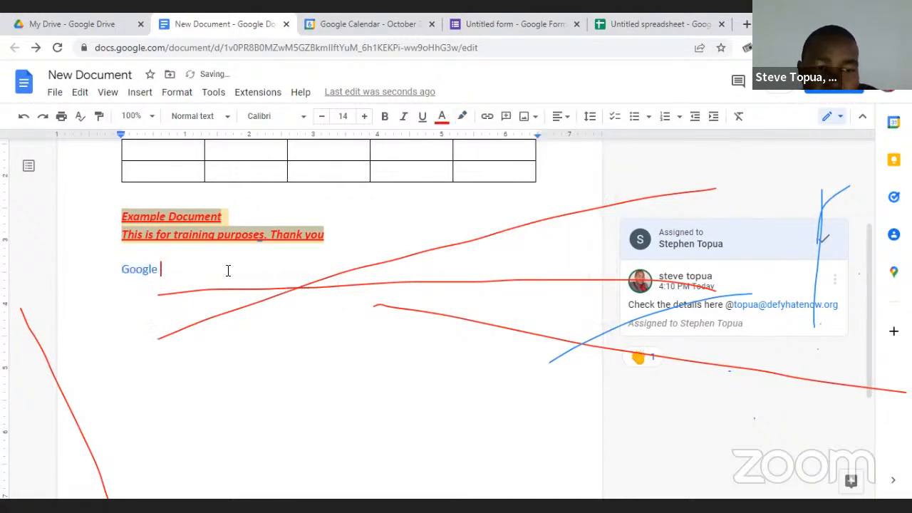
{"action": "type", "text": "johgfb ijoprg uin u"}
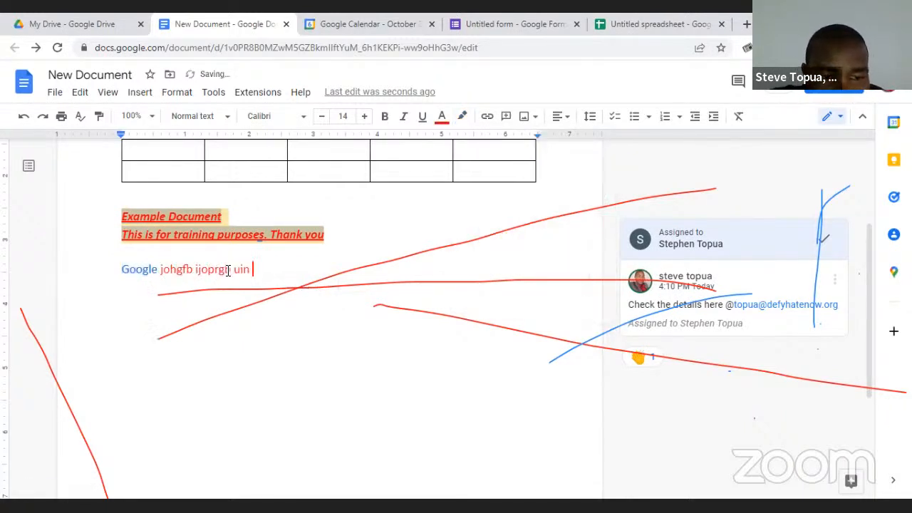
{"action": "type", "text": "d0iuvc f"}
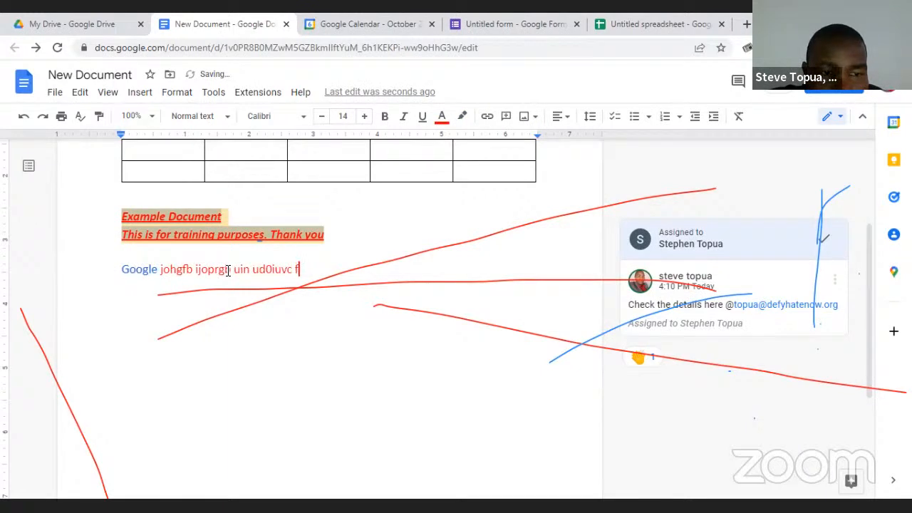
{"action": "left_click", "coordinate": [143, 269]}
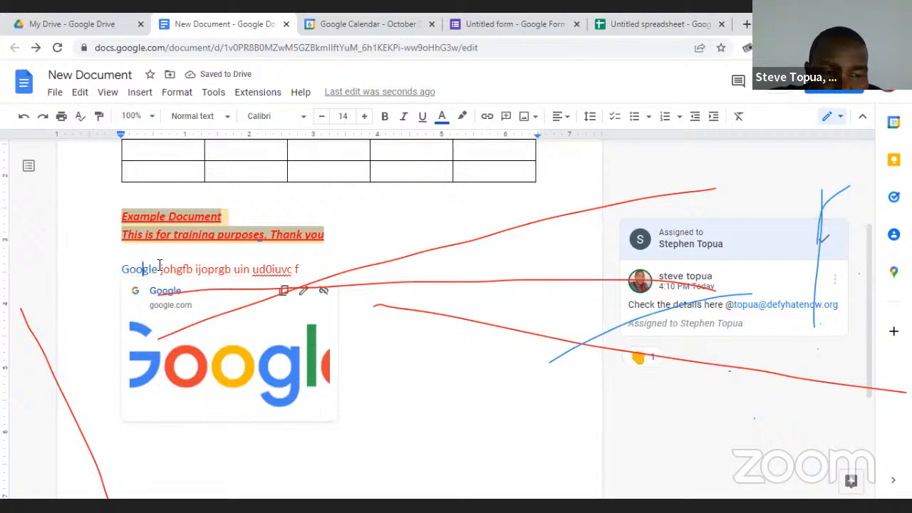
{"action": "left_click", "coordinate": [163, 268]}
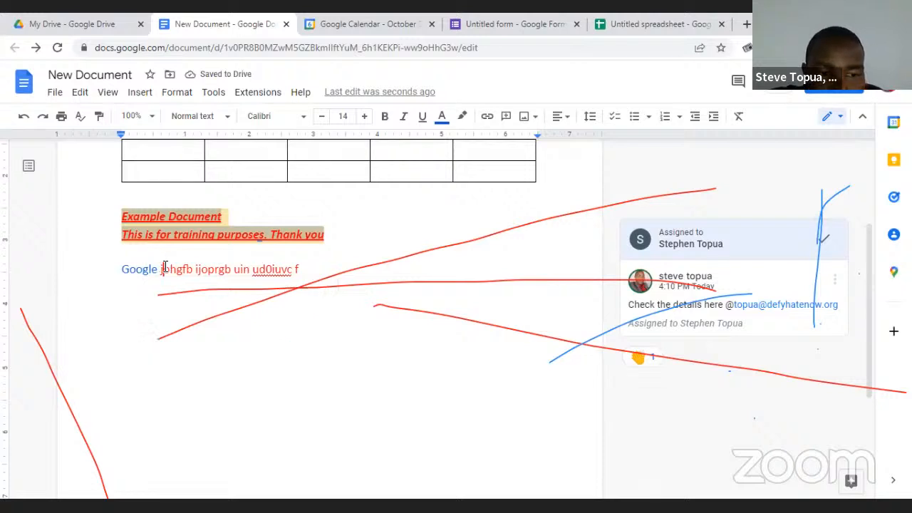
{"action": "left_click_drag", "start_coordinate": [163, 269], "coordinate": [325, 266]}
{"action": "key", "text": "BackSpace"}
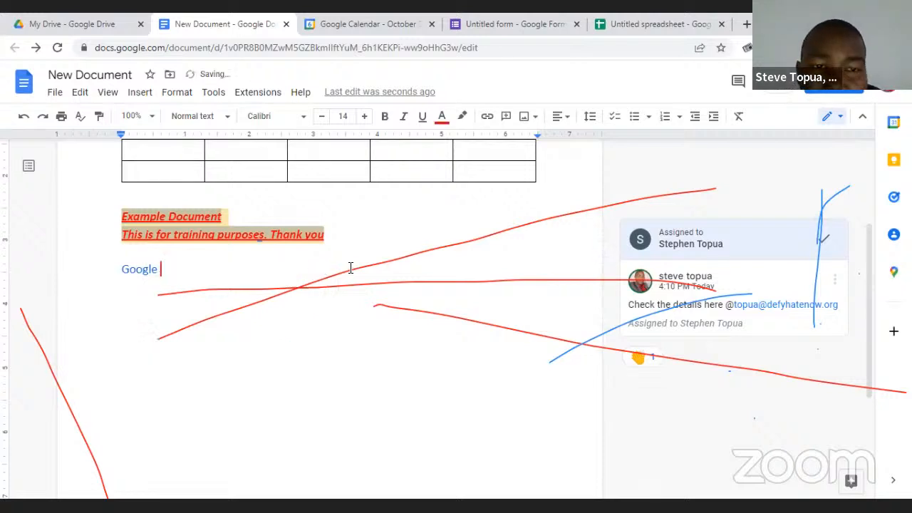
{"action": "key", "text": "shift+Left"}
{"action": "left_click", "coordinate": [206, 256]}
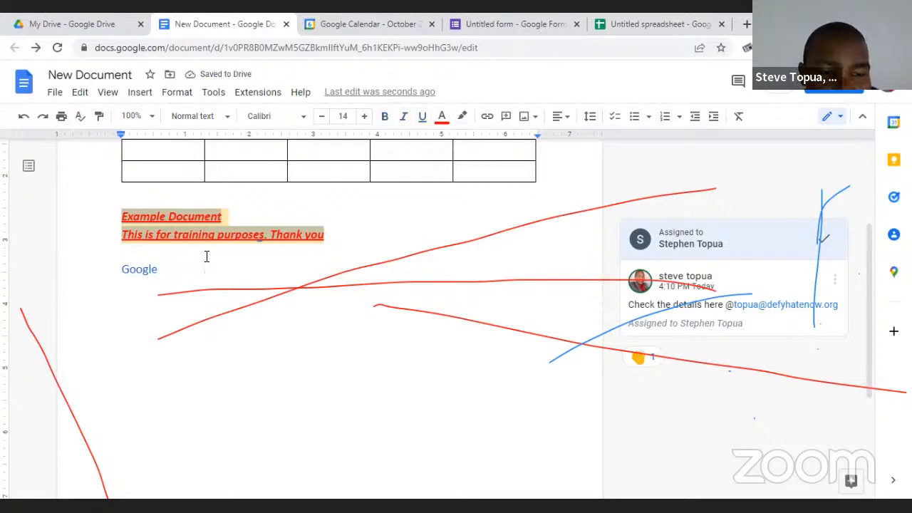
Insert a 'Home - #defyhatenow' link to defyhatenow.org after Google and verify its URL.
{"action": "left_click", "coordinate": [487, 116]}
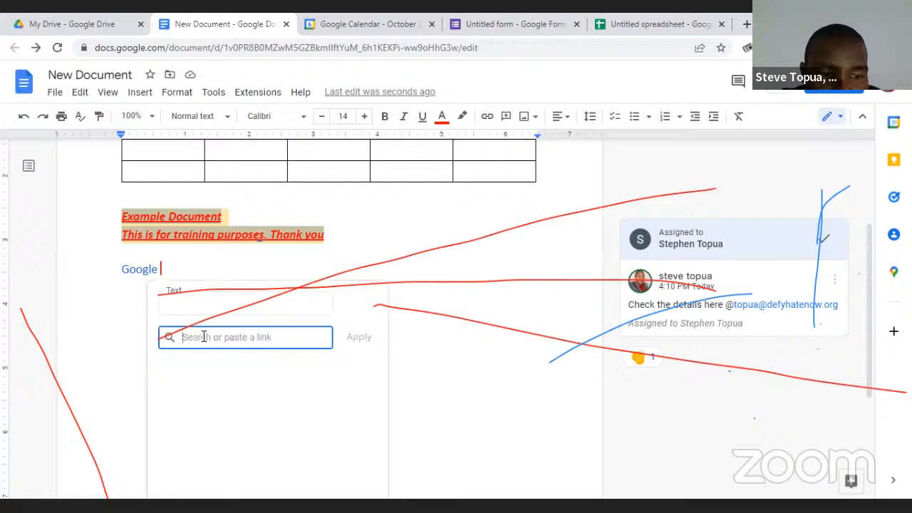
{"action": "type", "text": "defy"}
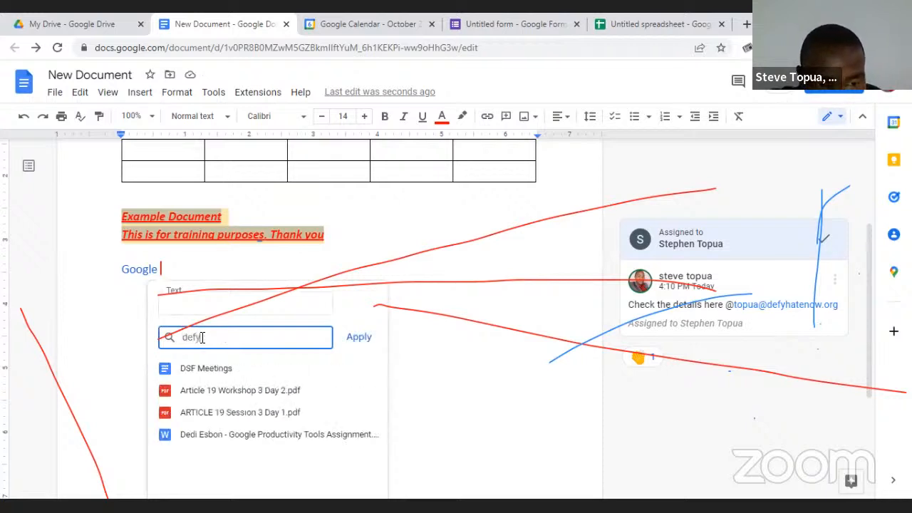
{"action": "type", "text": "hate"}
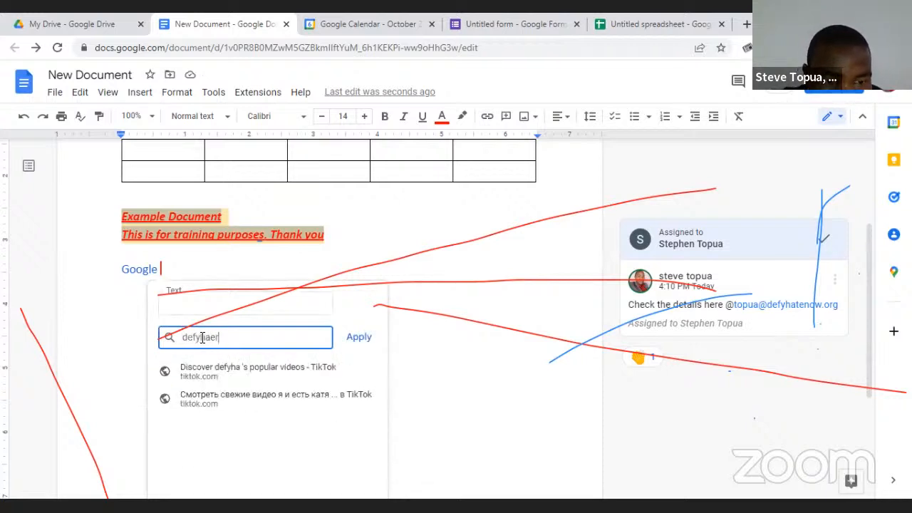
{"action": "key", "text": "BackSpace"}
{"action": "type", "text": "efyhatenow"}
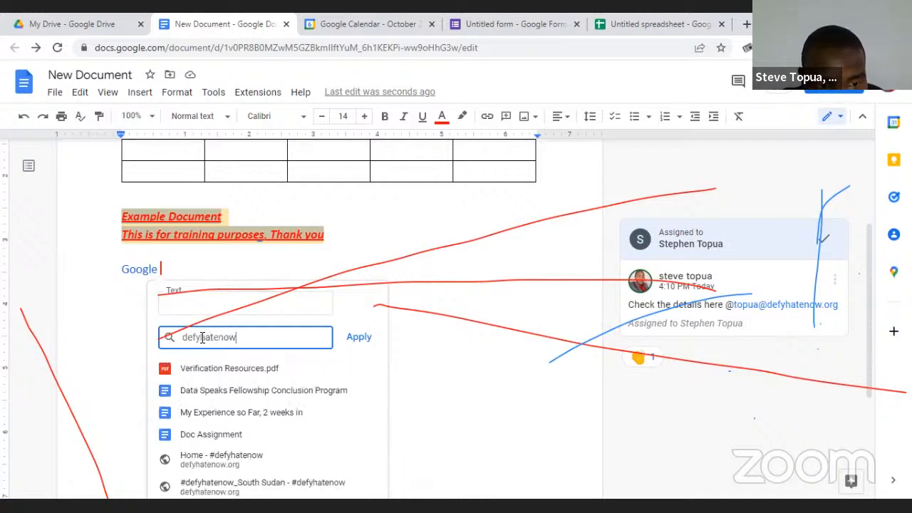
{"action": "left_click", "coordinate": [201, 464]}
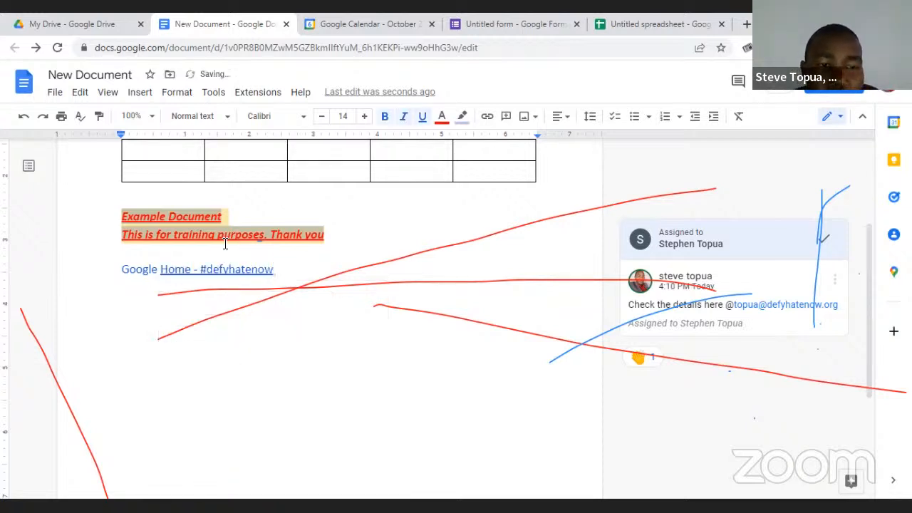
{"action": "left_click", "coordinate": [226, 271]}
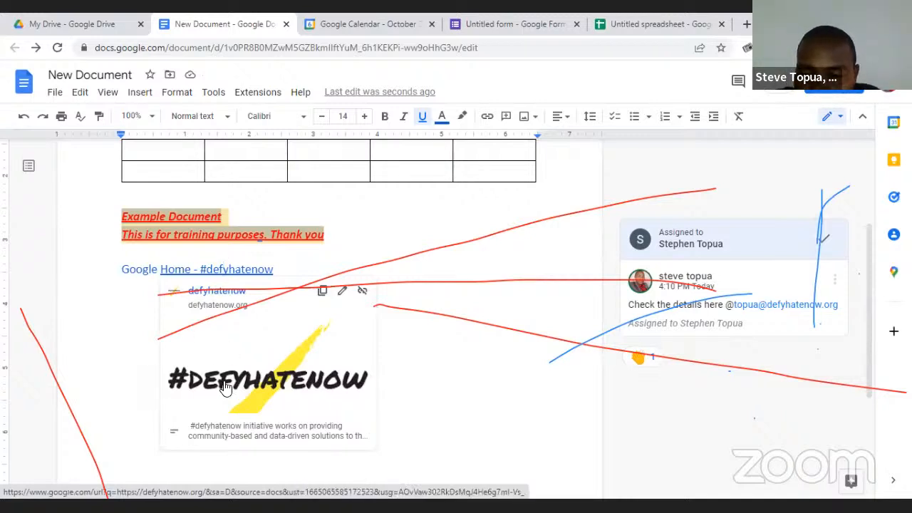
{"action": "left_click", "coordinate": [292, 268]}
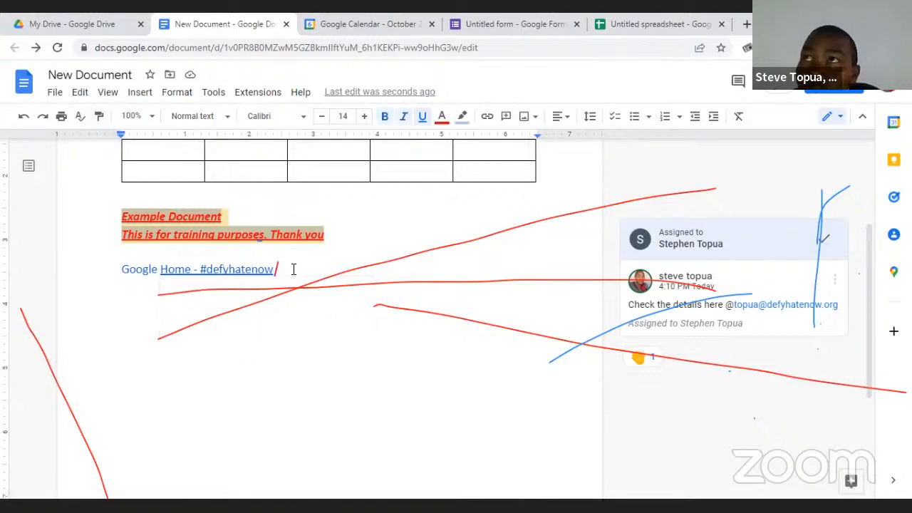
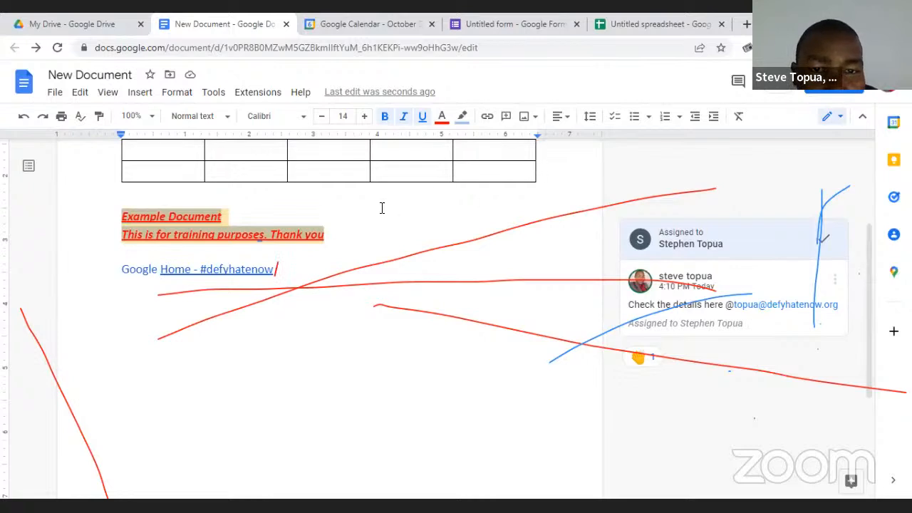
Look at the image insertion options, then select both red example lines.
{"action": "left_click", "coordinate": [534, 119]}
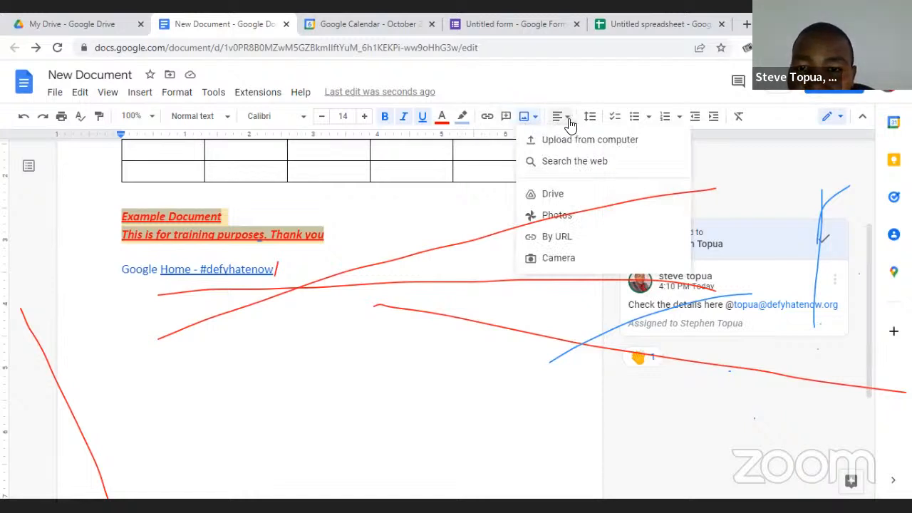
{"action": "left_click", "coordinate": [257, 273]}
{"action": "left_click_drag", "start_coordinate": [274, 269], "coordinate": [161, 270]}
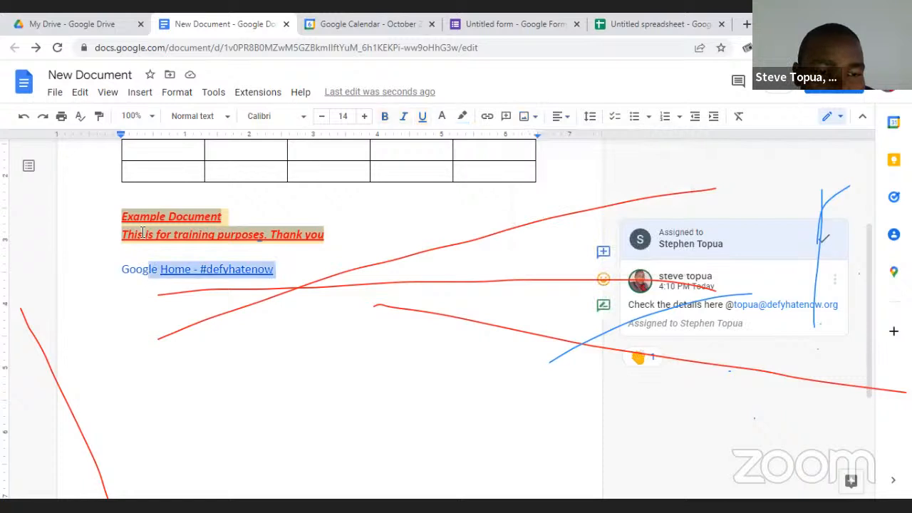
{"action": "left_click", "coordinate": [122, 228]}
{"action": "left_click_drag", "start_coordinate": [123, 217], "coordinate": [339, 236]}
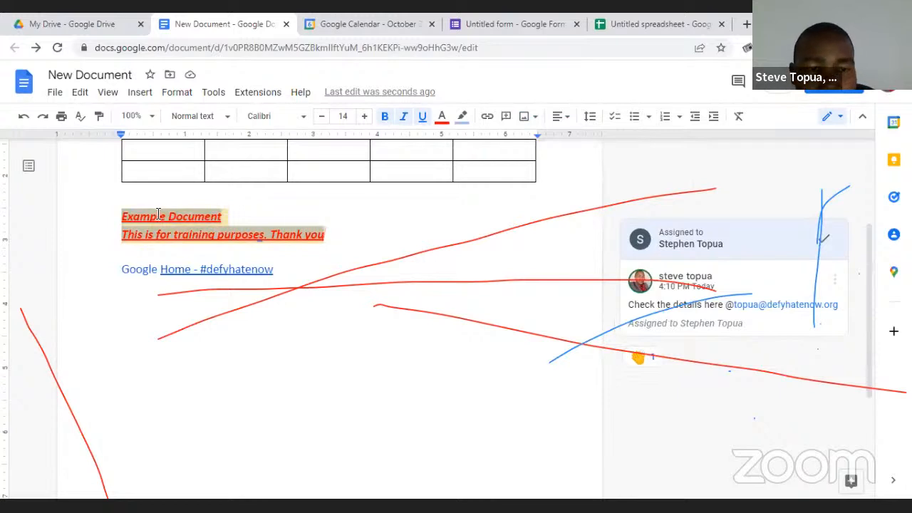
{"action": "left_click", "coordinate": [281, 222]}
{"action": "left_click_drag", "start_coordinate": [121, 221], "coordinate": [328, 235]}
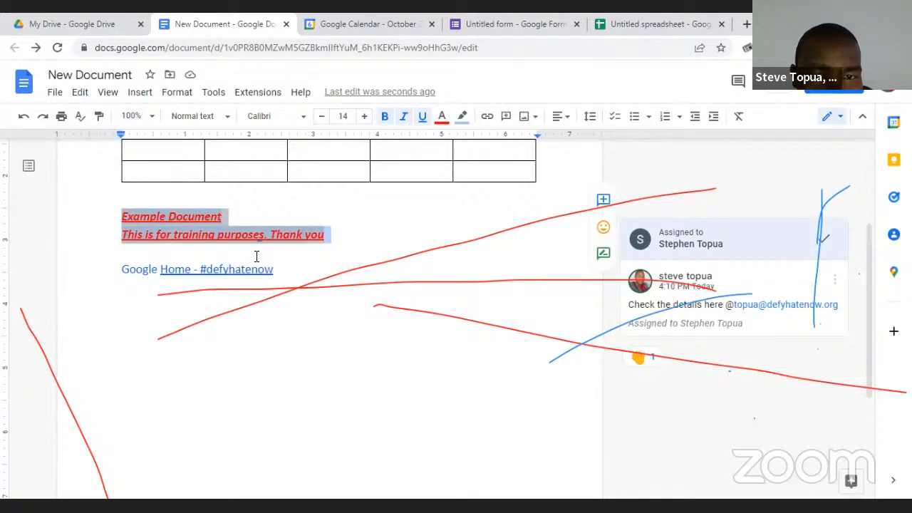
Right-align, then justify the two red lines, and add an empty line below them.
{"action": "left_click", "coordinate": [561, 118]}
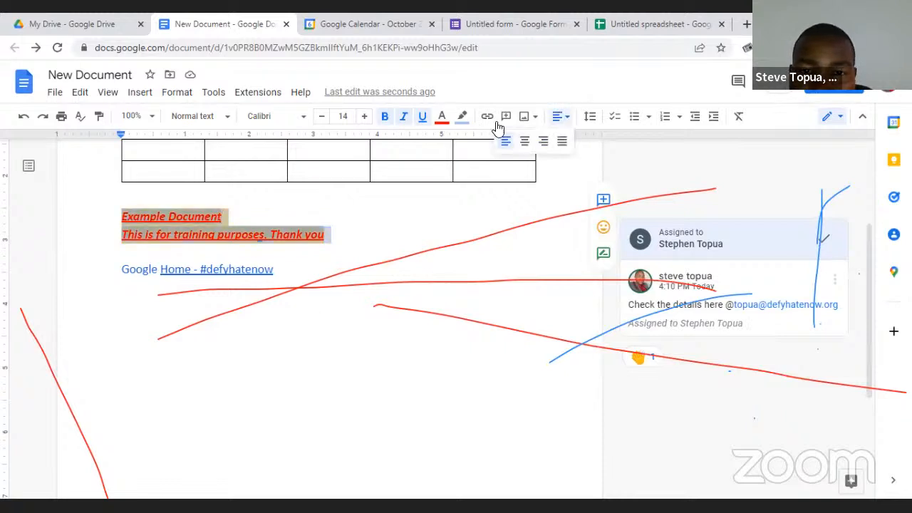
{"action": "left_click", "coordinate": [541, 141]}
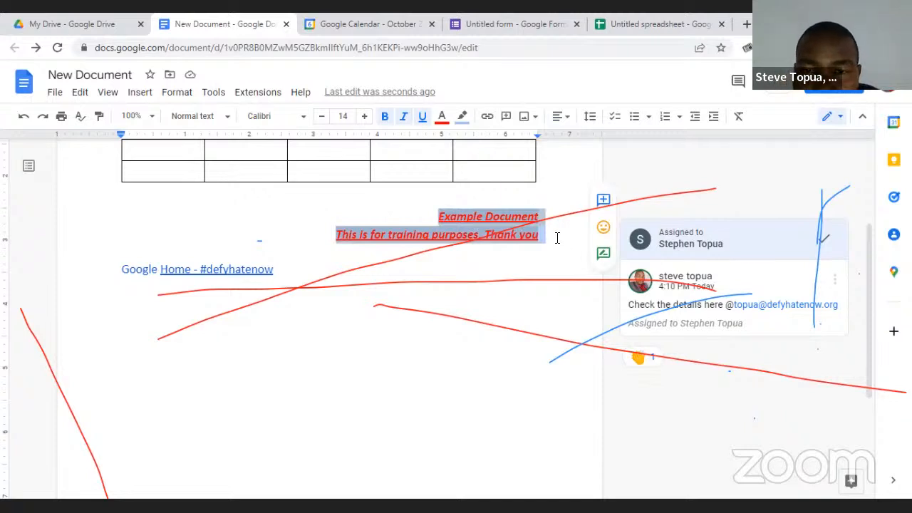
{"action": "left_click", "coordinate": [562, 118]}
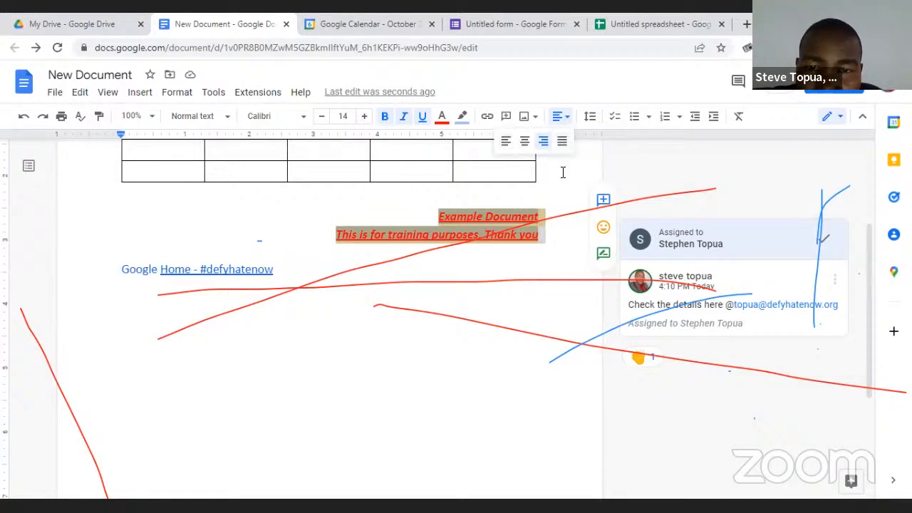
{"action": "left_click", "coordinate": [562, 144]}
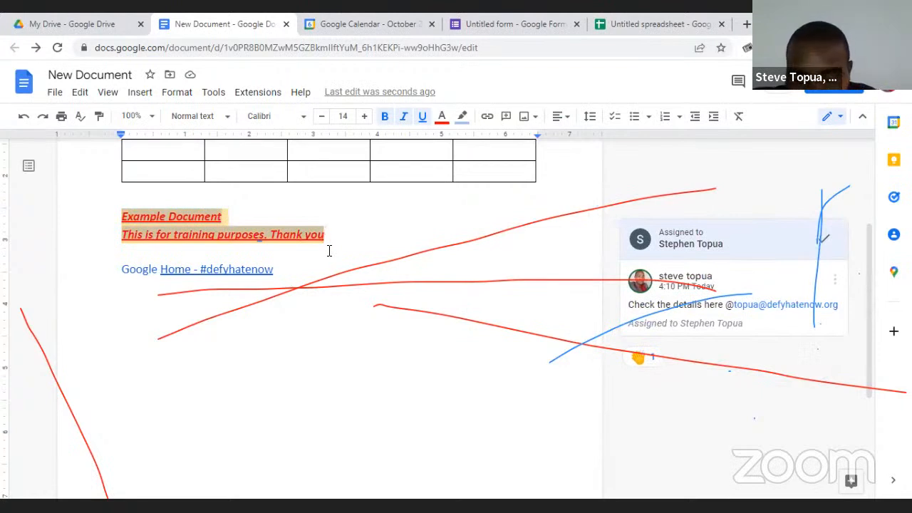
{"action": "key", "text": "Return"}
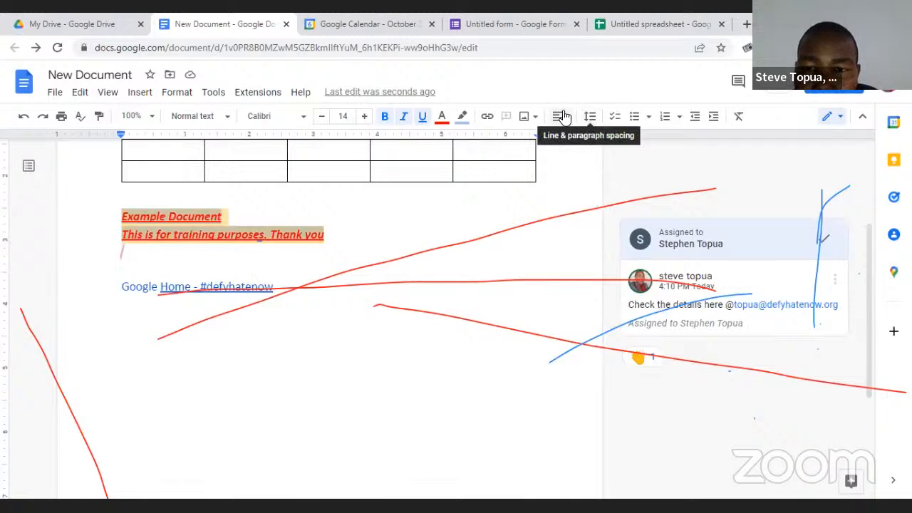
Look at the bullet and numbering styles, then type 'Names' on the new line.
{"action": "left_click", "coordinate": [644, 123]}
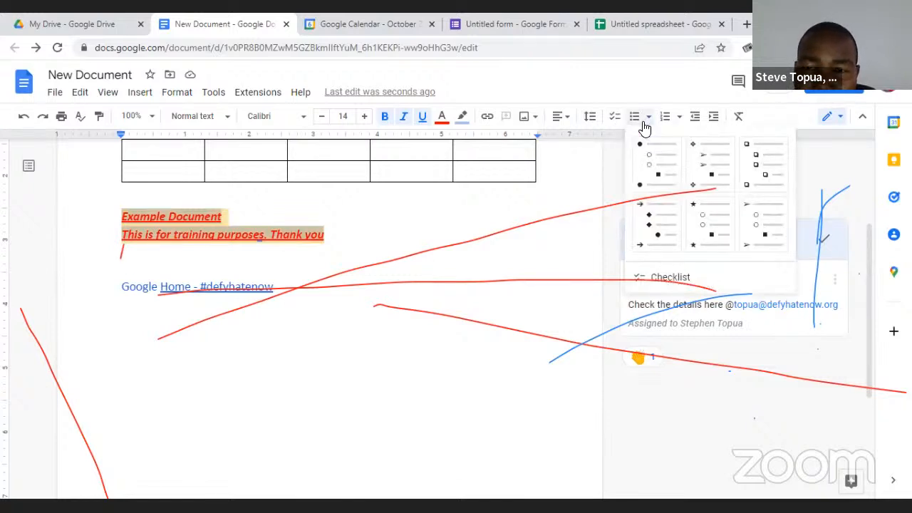
{"action": "left_click", "coordinate": [677, 118]}
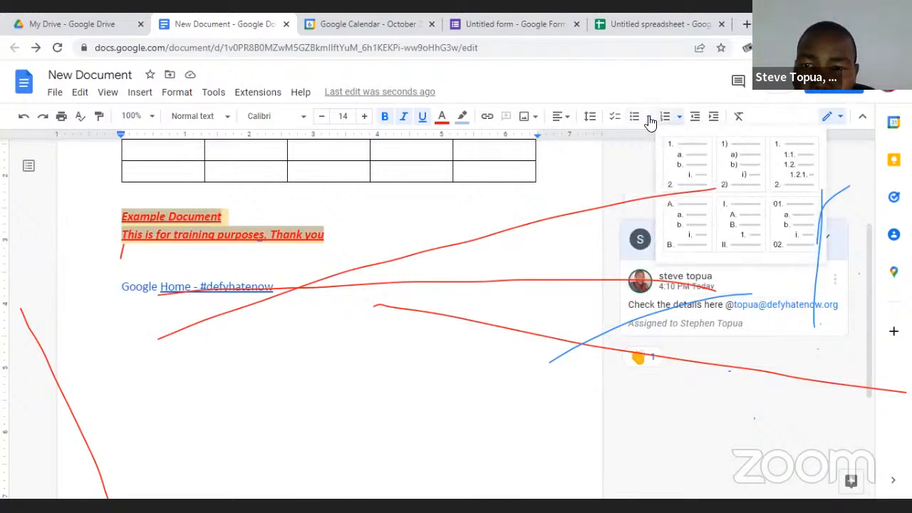
{"action": "left_click", "coordinate": [230, 252]}
{"action": "type", "text": "Named"}
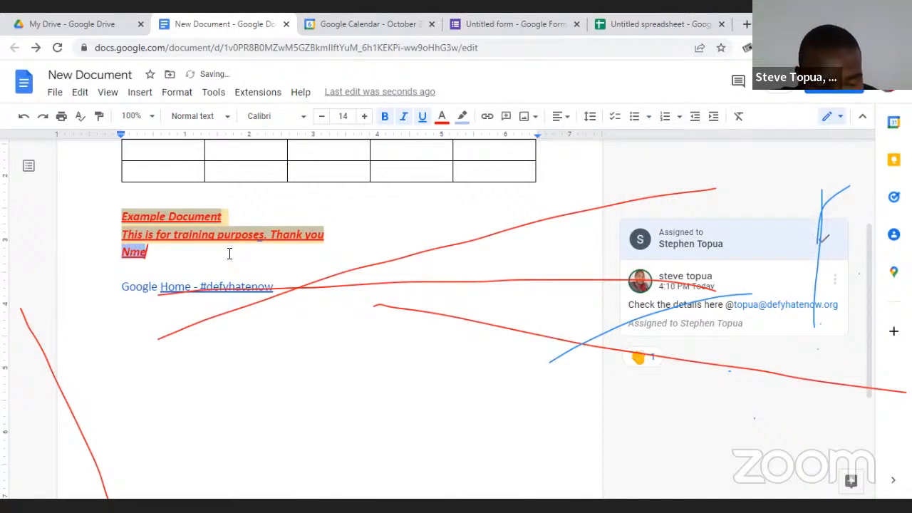
{"action": "key", "text": "BackSpace"}
{"action": "key", "text": "BackSpace"}
{"action": "key", "text": "BackSpace"}
{"action": "key", "text": "BackSpace"}
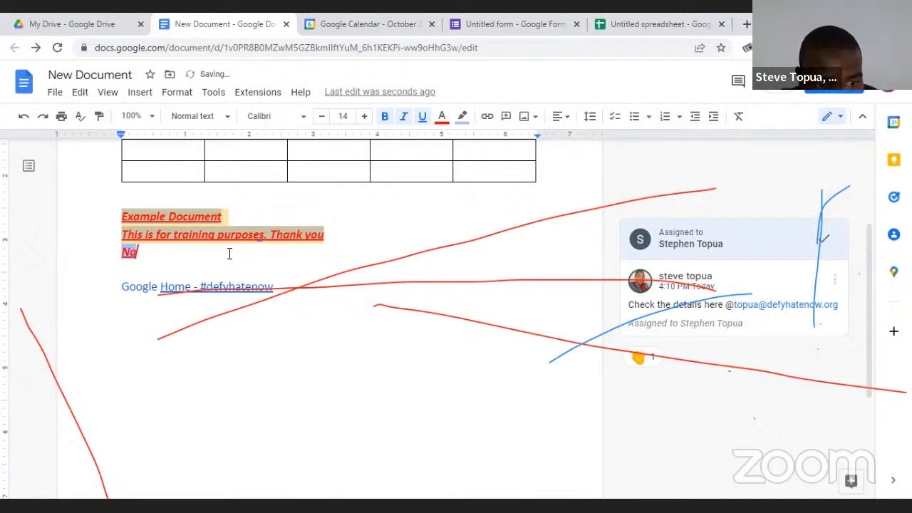
{"action": "type", "text": "ames"}
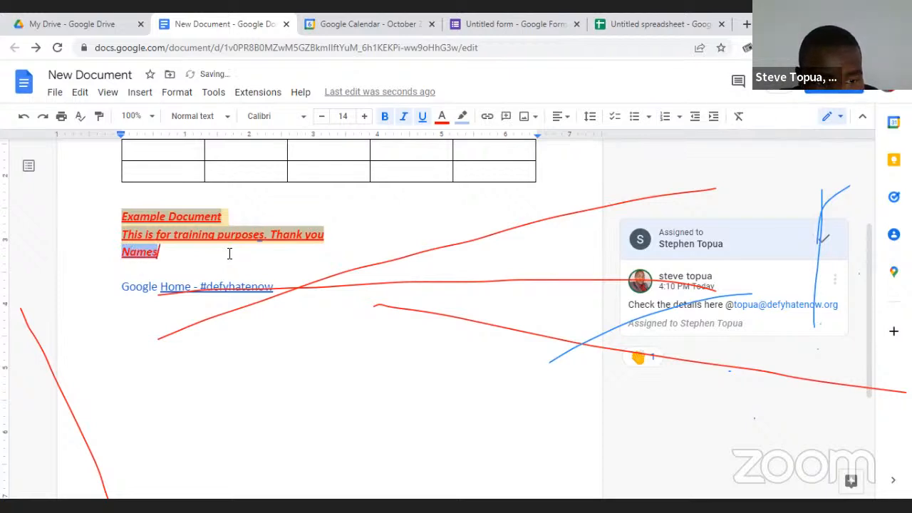
Make 'Names' black and bold, with no underline or italics.
{"action": "left_click_drag", "start_coordinate": [171, 252], "coordinate": [129, 246]}
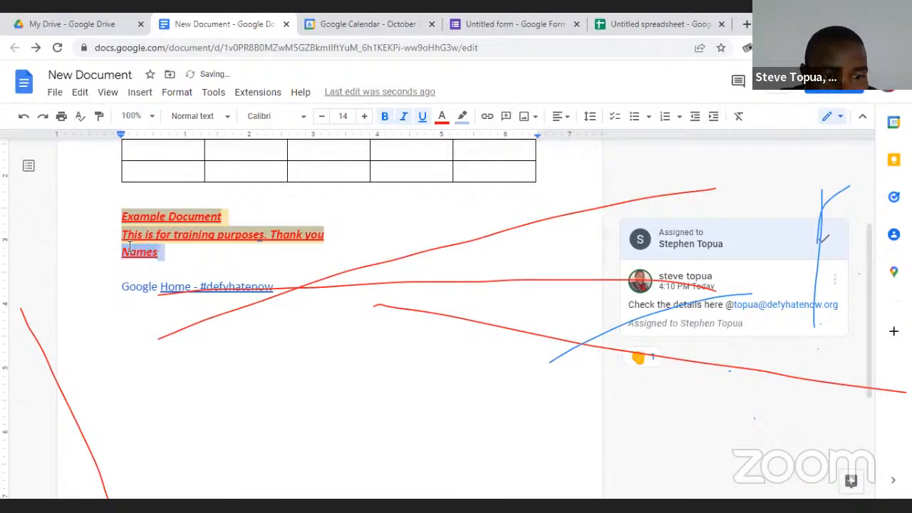
{"action": "left_click", "coordinate": [447, 118]}
{"action": "left_click", "coordinate": [447, 140]}
{"action": "left_click", "coordinate": [462, 117]}
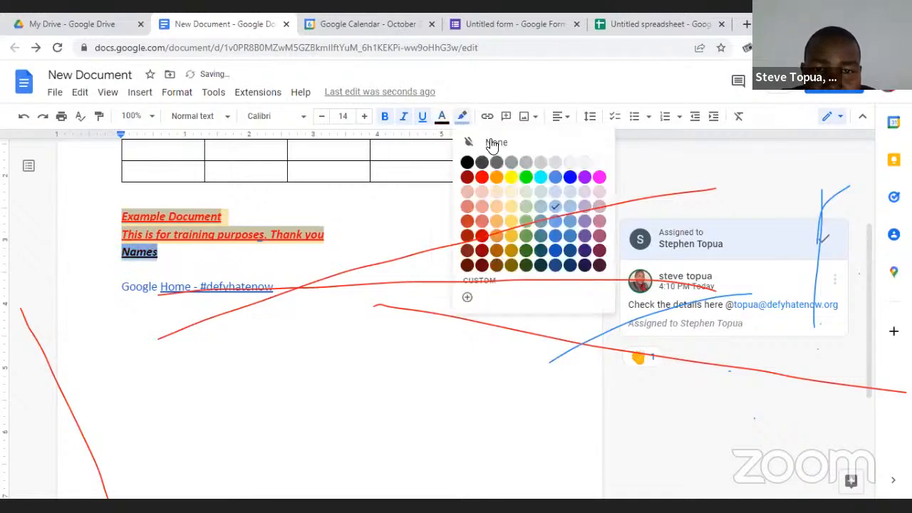
{"action": "left_click", "coordinate": [425, 121]}
{"action": "left_click", "coordinate": [401, 116]}
{"action": "left_click", "coordinate": [385, 117]}
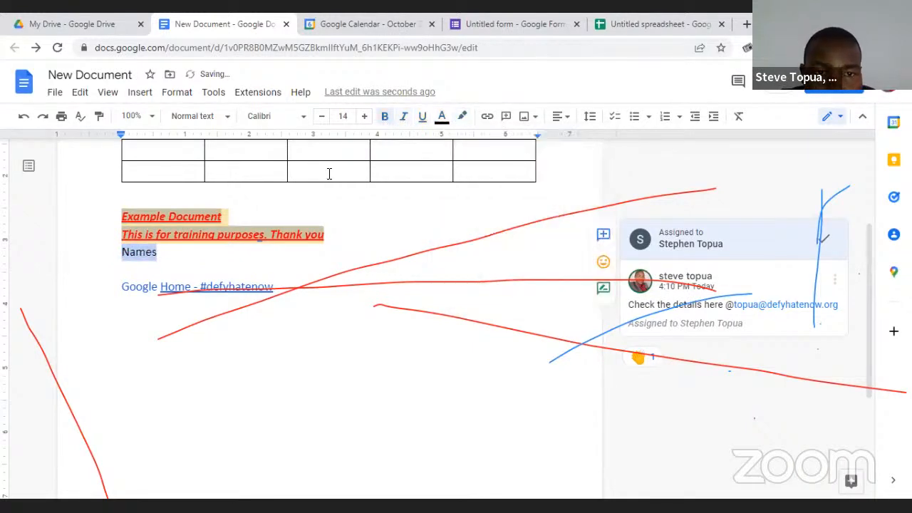
{"action": "left_click", "coordinate": [383, 117]}
Complete the heading with 'of participatns' and start a bulleted item below it.
{"action": "left_click", "coordinate": [163, 261]}
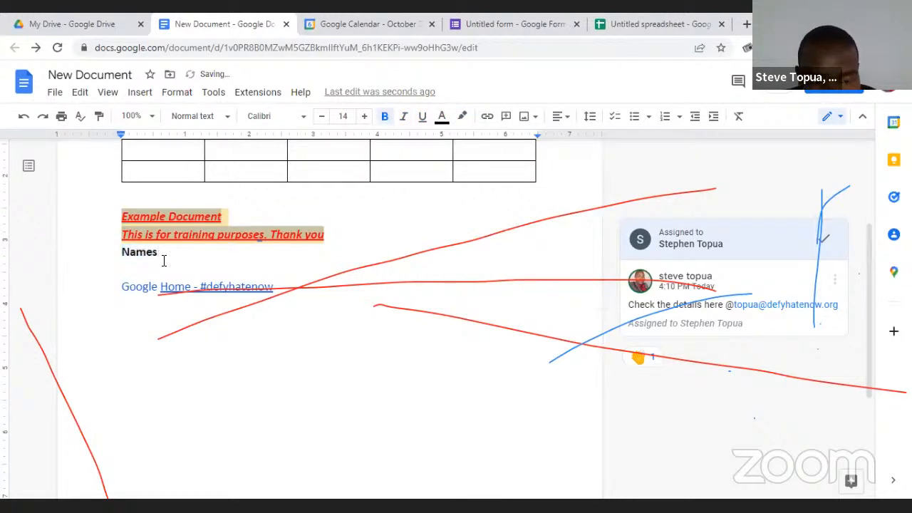
{"action": "type", "text": "of pa"}
{"action": "type", "text": "rticipat"}
{"action": "type", "text": "nt"}
{"action": "type", "text": "s"}
{"action": "key", "text": "Return"}
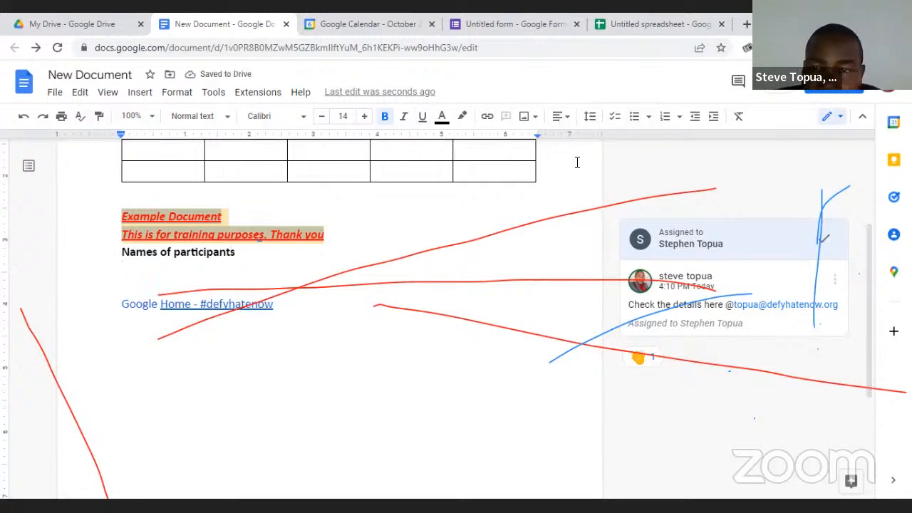
{"action": "left_click", "coordinate": [648, 120]}
{"action": "left_click", "coordinate": [643, 121]}
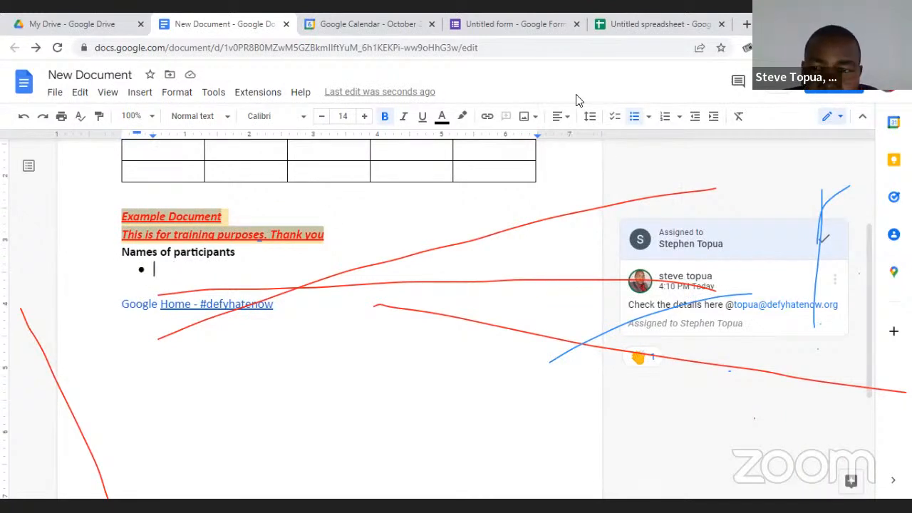
{"action": "left_click", "coordinate": [667, 118]}
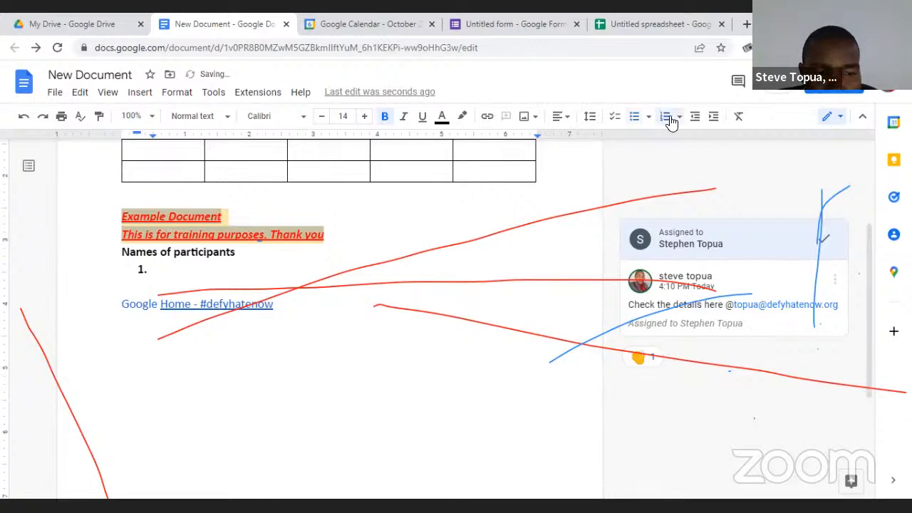
{"action": "type", "text": "S"}
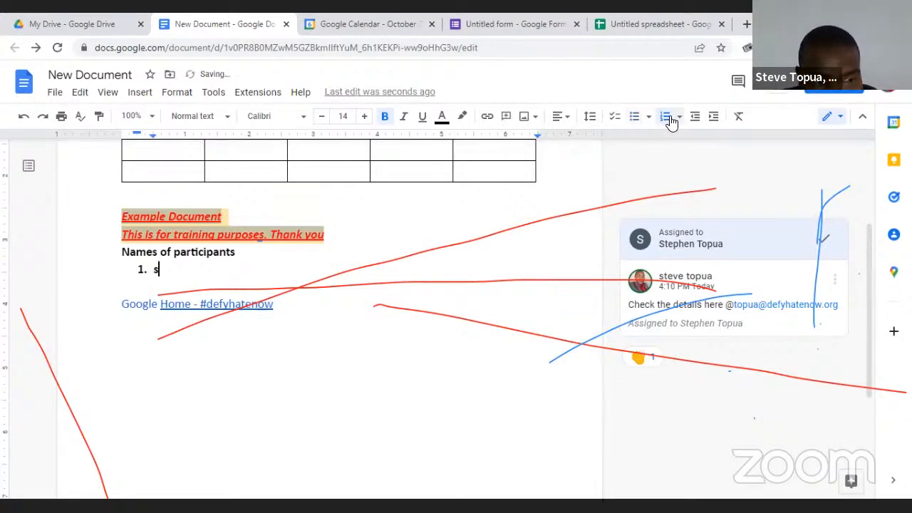
{"action": "key", "text": "Return"}
{"action": "type", "text": "R"}
{"action": "key", "text": "Return"}
{"action": "type", "text": "T"}
{"action": "key", "text": "Return"}
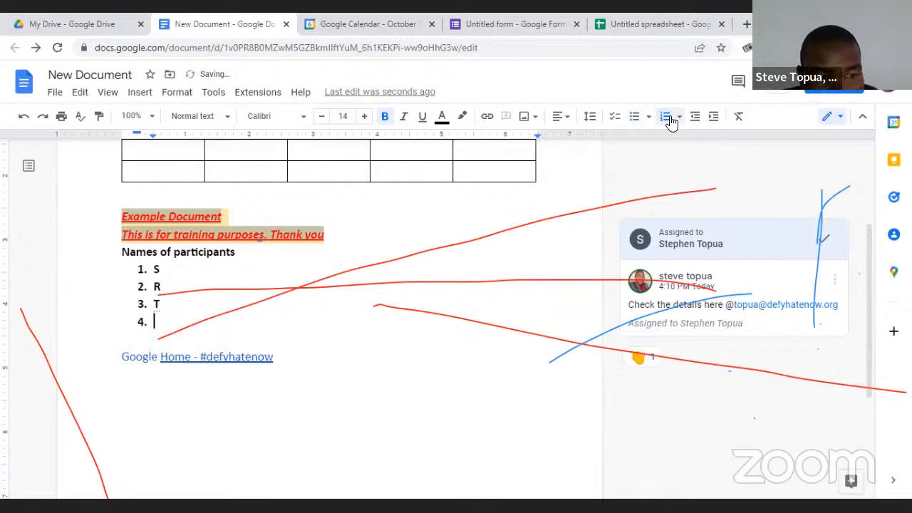
{"action": "type", "text": "G"}
{"action": "key", "text": "Return"}
{"action": "type", "text": "F Gr D F"}
{"action": "key", "text": "Return"}
{"action": "type", "text": "vr"}
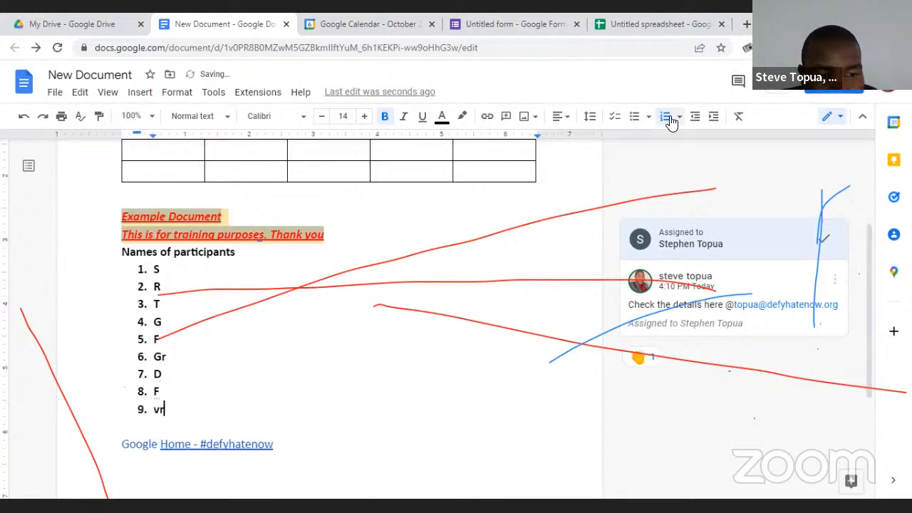
{"action": "key", "text": "Return"}
{"action": "type", "text": "Fcvr"}
{"action": "key", "text": "Return"}
{"action": "type", "text": "cvr"}
{"action": "key", "text": "Return"}
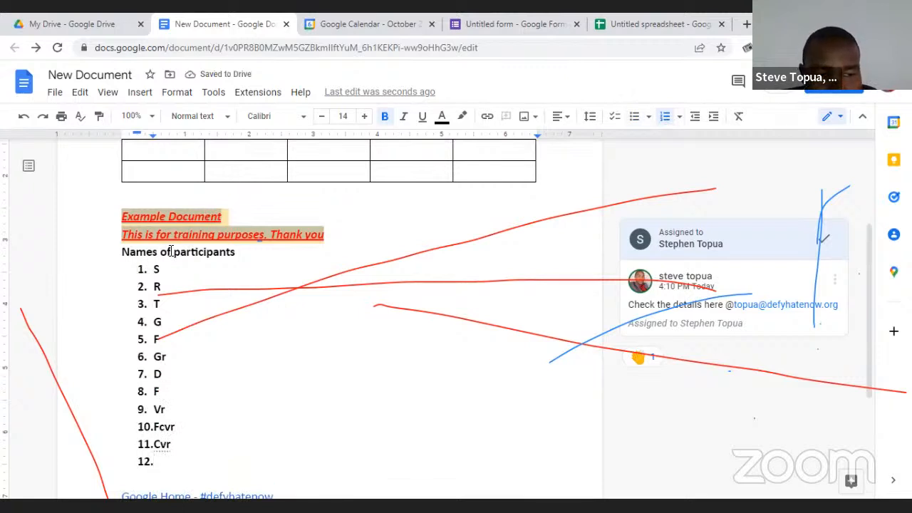
{"action": "left_click", "coordinate": [143, 261]}
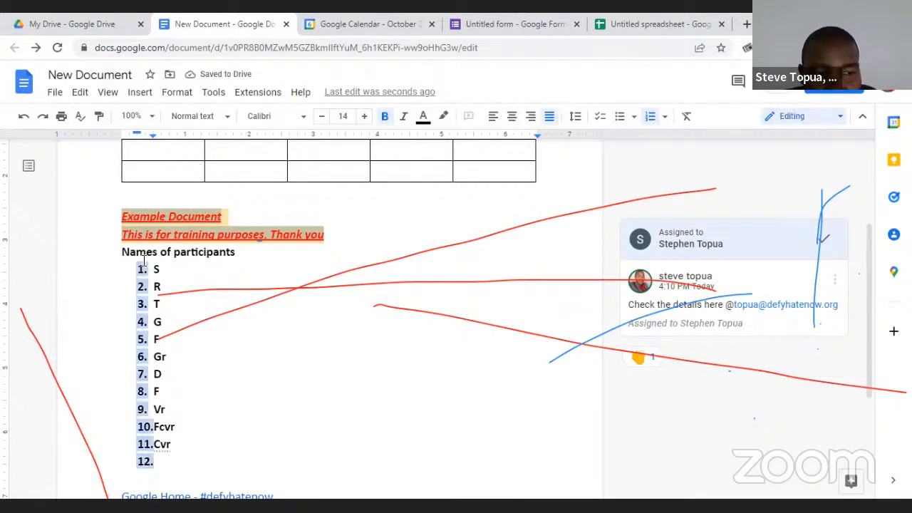
{"action": "left_click", "coordinate": [619, 121]}
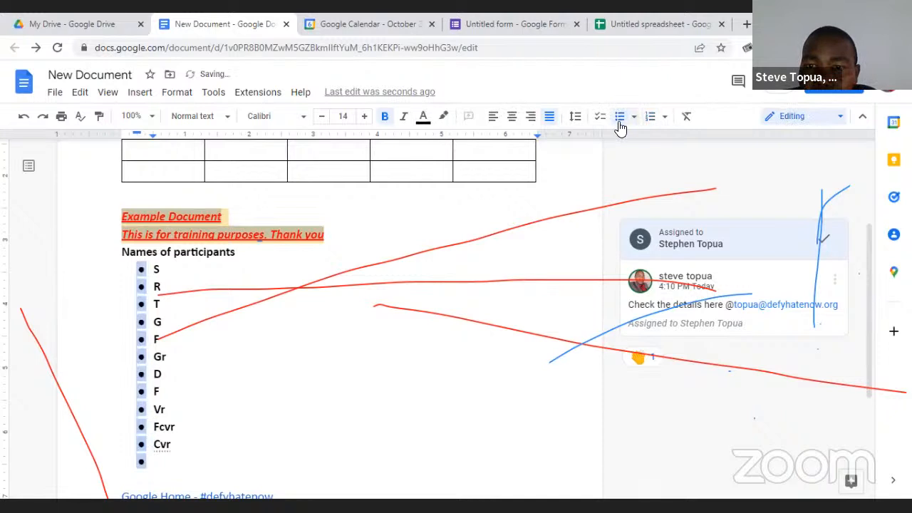
{"action": "left_click", "coordinate": [140, 268]}
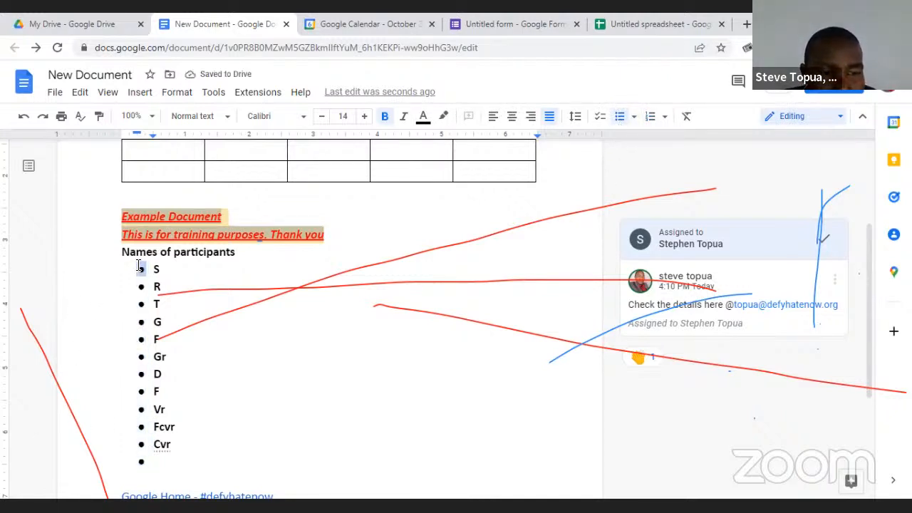
{"action": "left_click", "coordinate": [140, 268]}
{"action": "left_click", "coordinate": [141, 268]}
{"action": "left_click", "coordinate": [141, 268]}
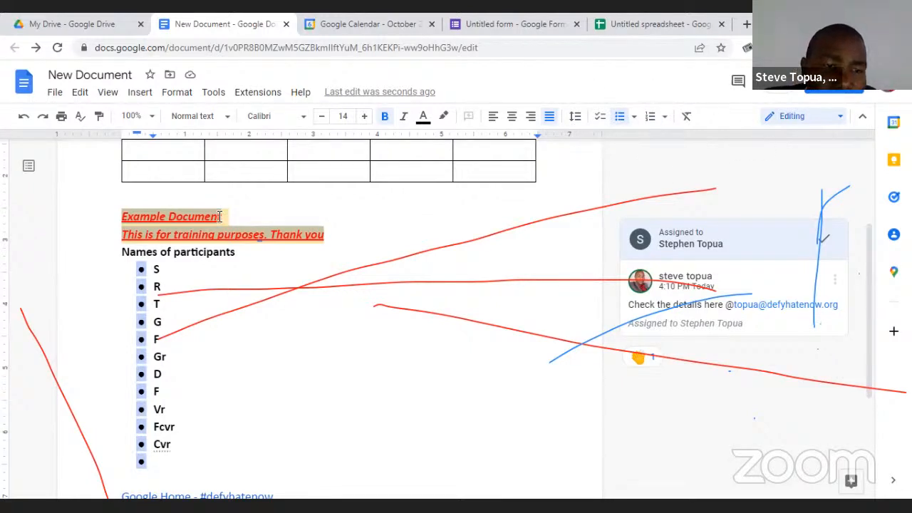
{"action": "left_click", "coordinate": [203, 292]}
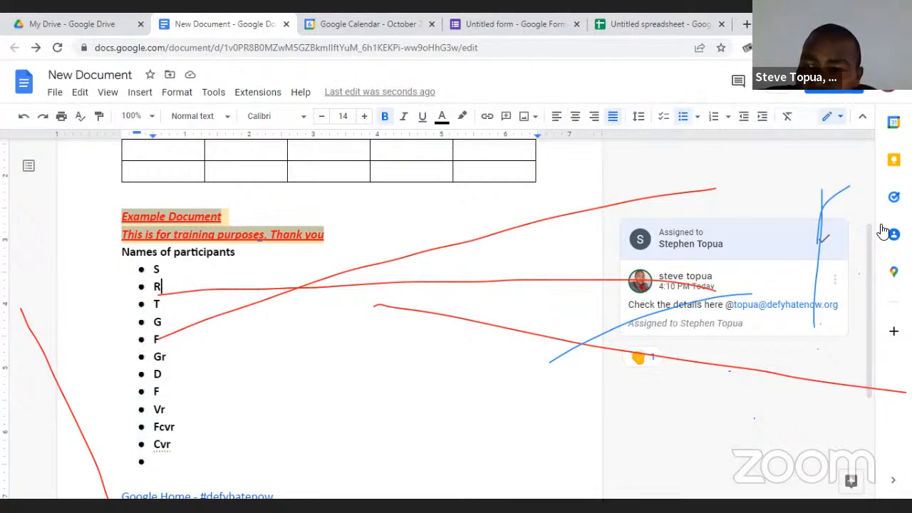
{"action": "left_click_drag", "start_coordinate": [870, 232], "coordinate": [869, 131]}
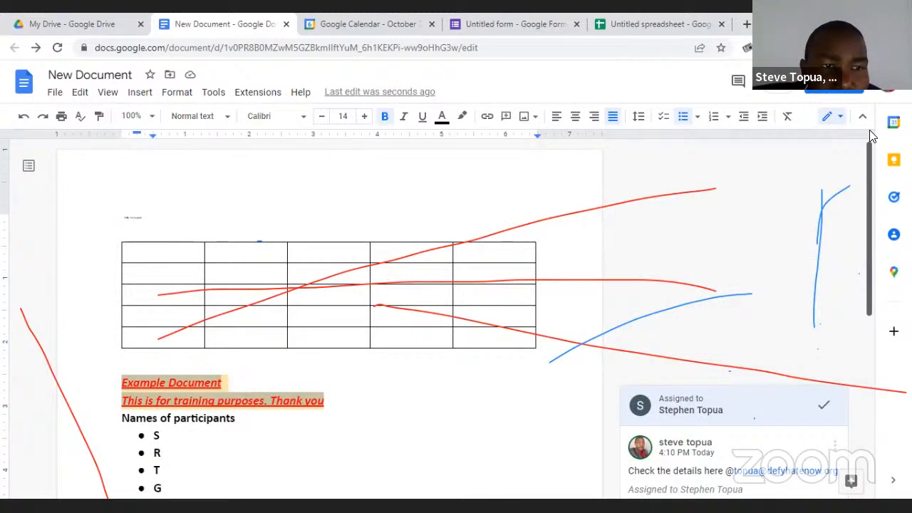
Open the Watermark side panel from the Insert menu, then reopen the Insert menu.
{"action": "left_click", "coordinate": [141, 100]}
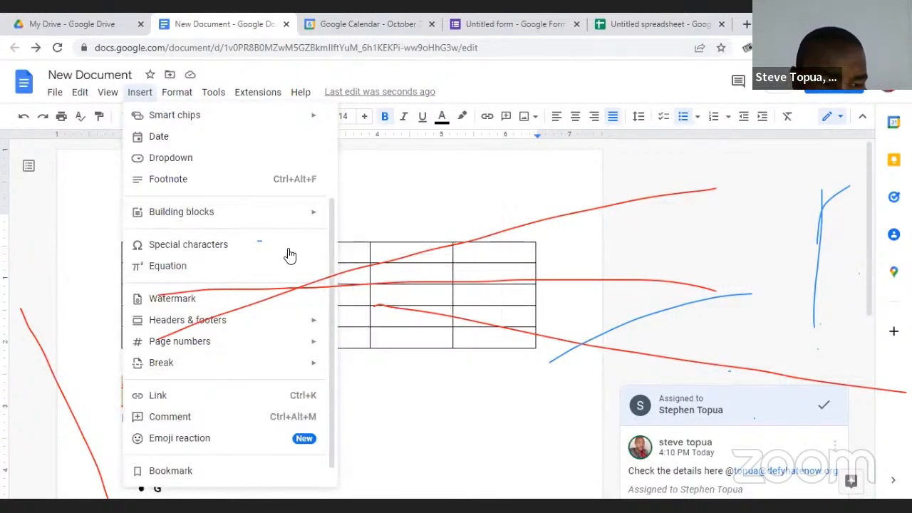
{"action": "left_click", "coordinate": [201, 292]}
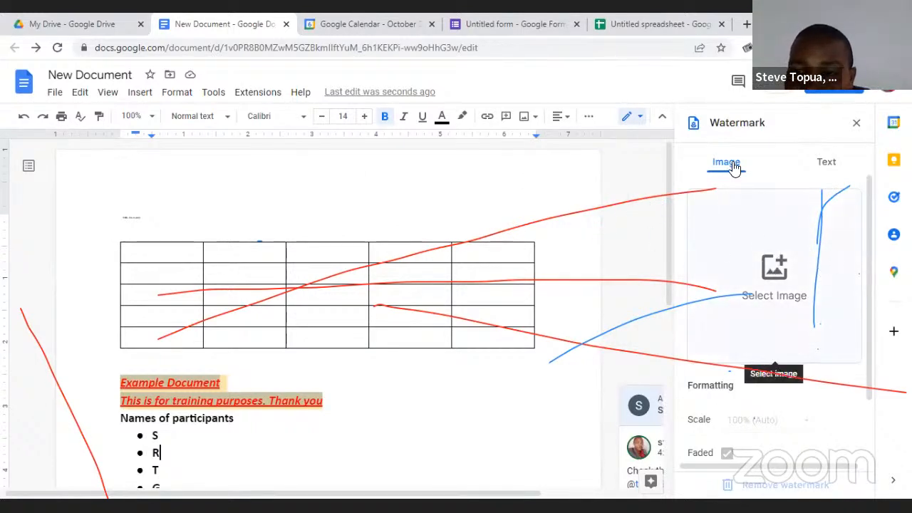
{"action": "left_click", "coordinate": [139, 93]}
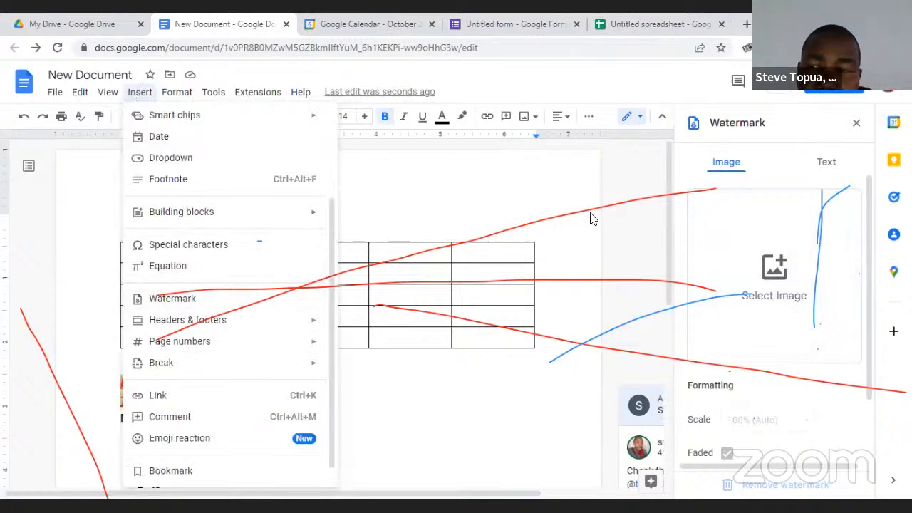
Switch the watermark to Text and enter '#DEFYHATENOW' as the watermark text.
{"action": "left_click", "coordinate": [817, 178]}
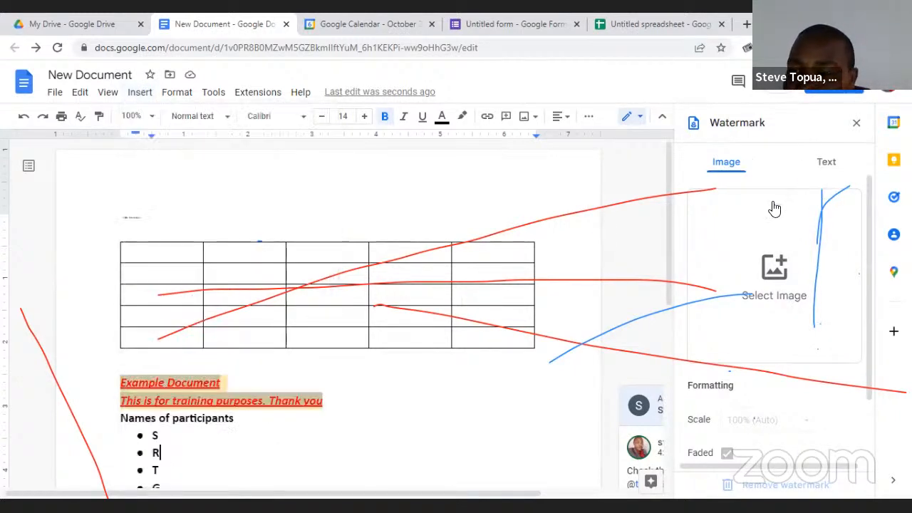
{"action": "left_click", "coordinate": [824, 164]}
{"action": "left_click", "coordinate": [756, 199]}
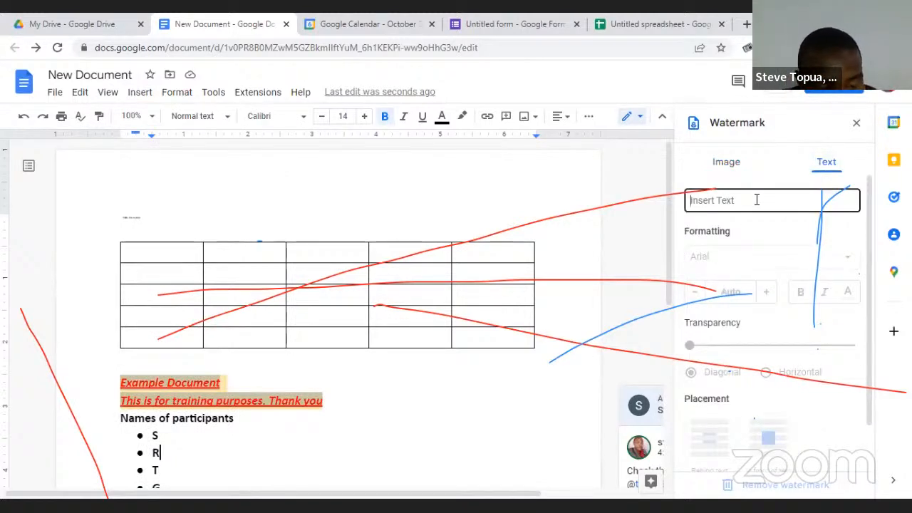
{"action": "type", "text": "#DEFYHARE"}
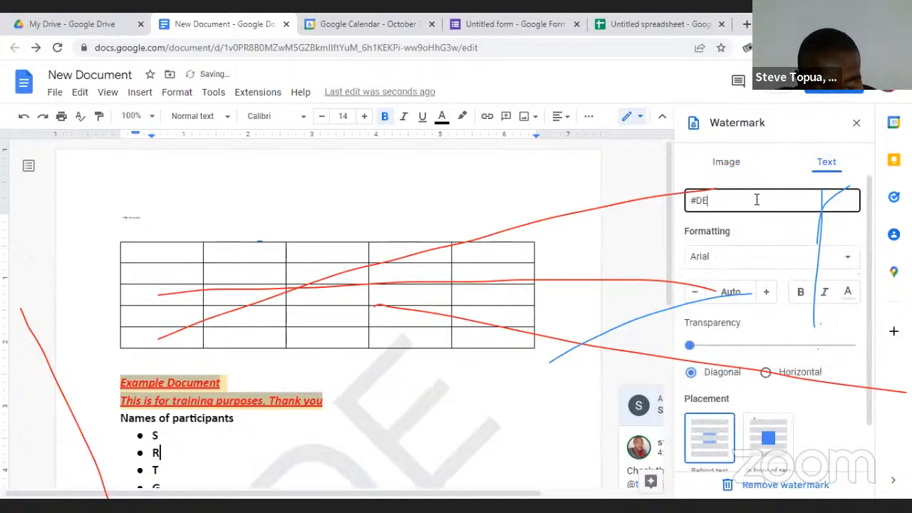
{"action": "key", "text": "BackSpace"}
{"action": "key", "text": "BackSpace"}
{"action": "type", "text": "TE"}
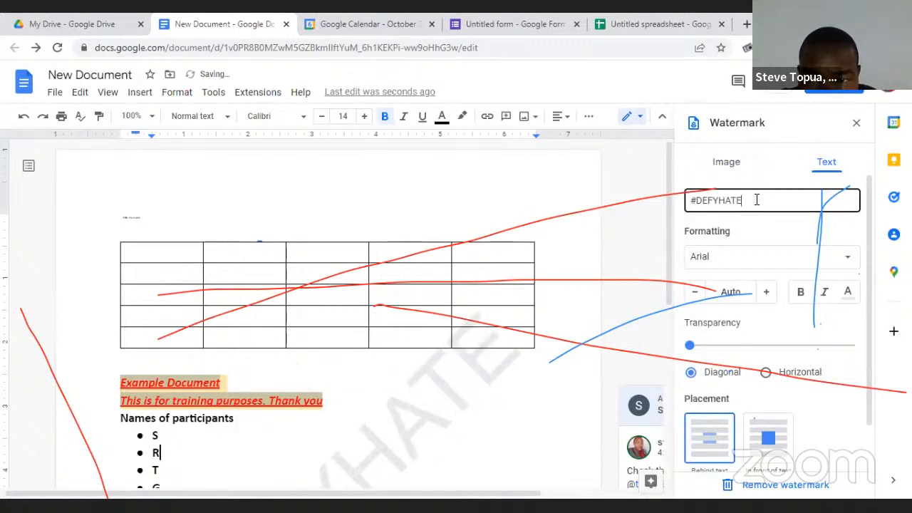
{"action": "type", "text": "NOW"}
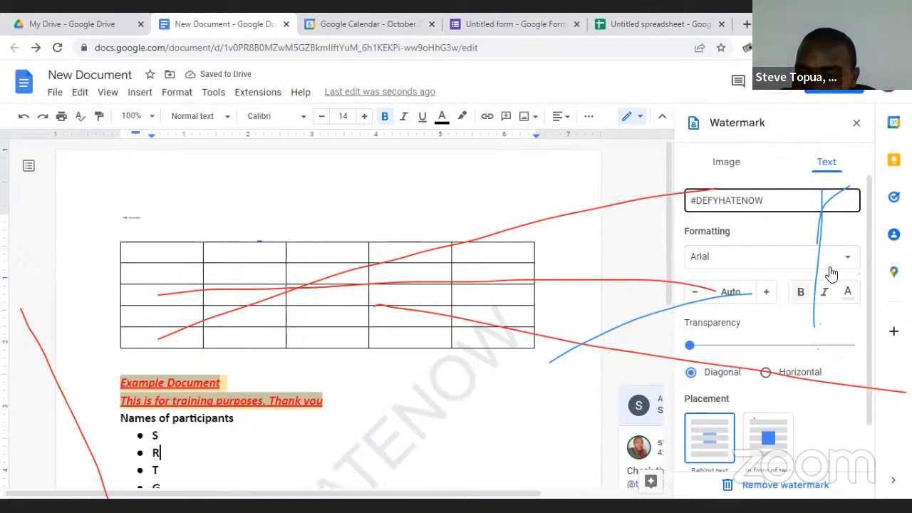
{"action": "left_click", "coordinate": [870, 230]}
{"action": "left_click_drag", "start_coordinate": [869, 229], "coordinate": [869, 274]}
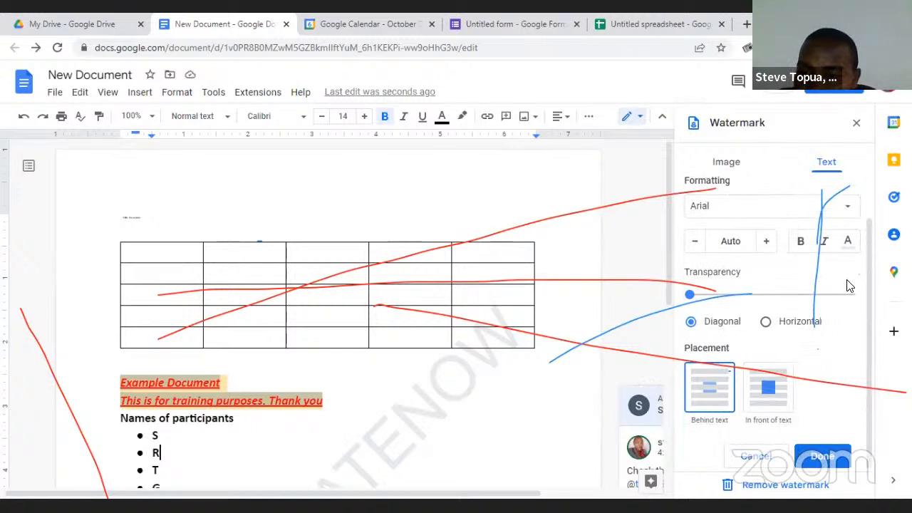
{"action": "scroll", "coordinate": [866, 262], "scroll_direction": "up", "scroll_amount": 1}
{"action": "scroll", "coordinate": [849, 309], "scroll_direction": "down", "scroll_amount": 1}
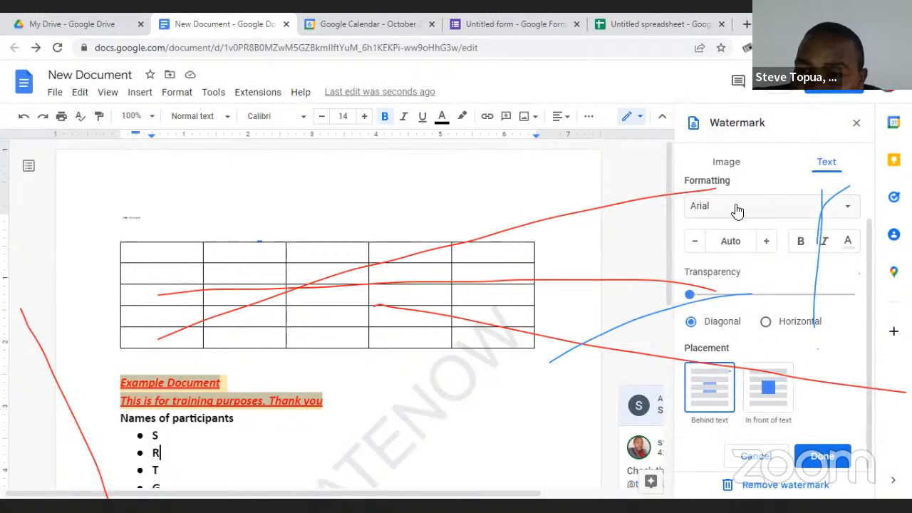
Make the #DEFYHATENOW watermark italic and purple, turning bold on and then off.
{"action": "left_click", "coordinate": [800, 243]}
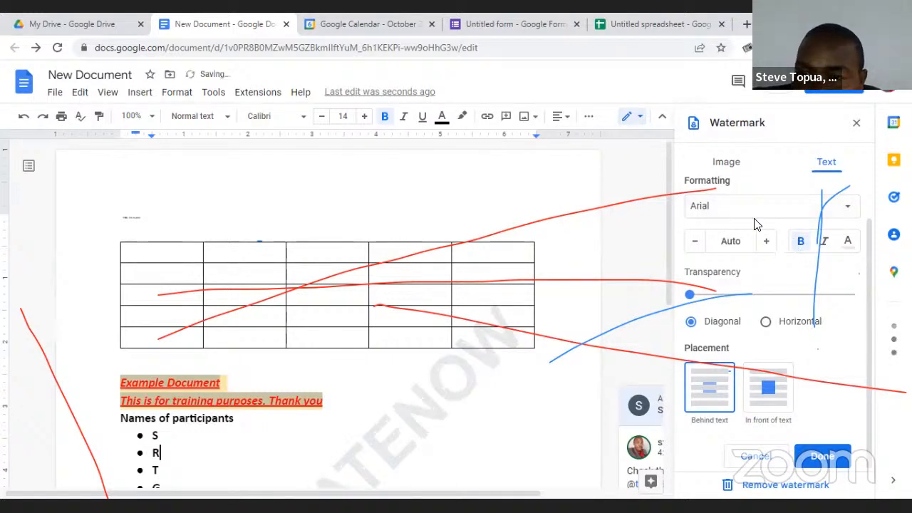
{"action": "scroll", "coordinate": [861, 171], "scroll_direction": "up", "scroll_amount": 1}
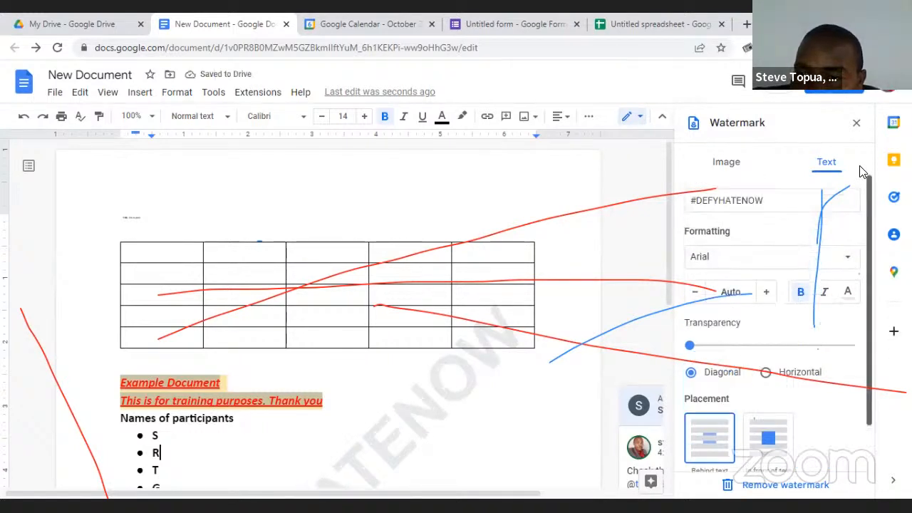
{"action": "left_click", "coordinate": [824, 299]}
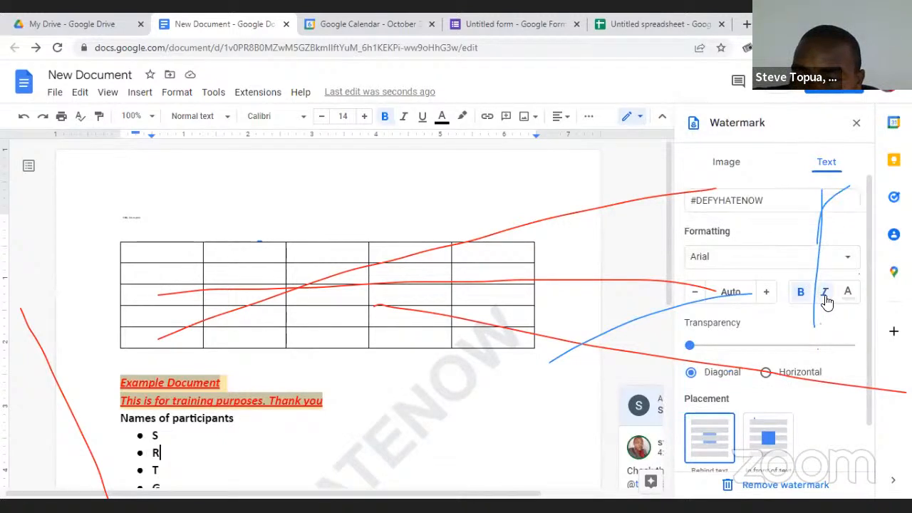
{"action": "left_click", "coordinate": [847, 294]}
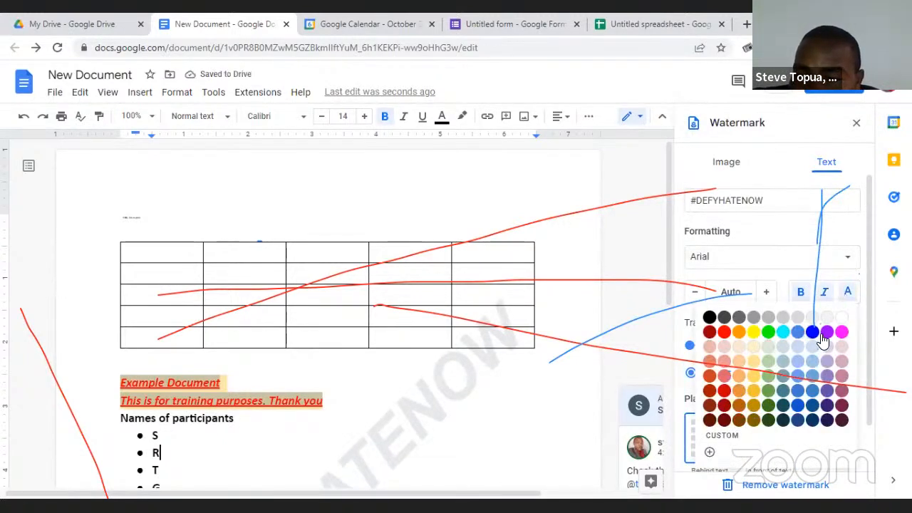
{"action": "left_click", "coordinate": [826, 332]}
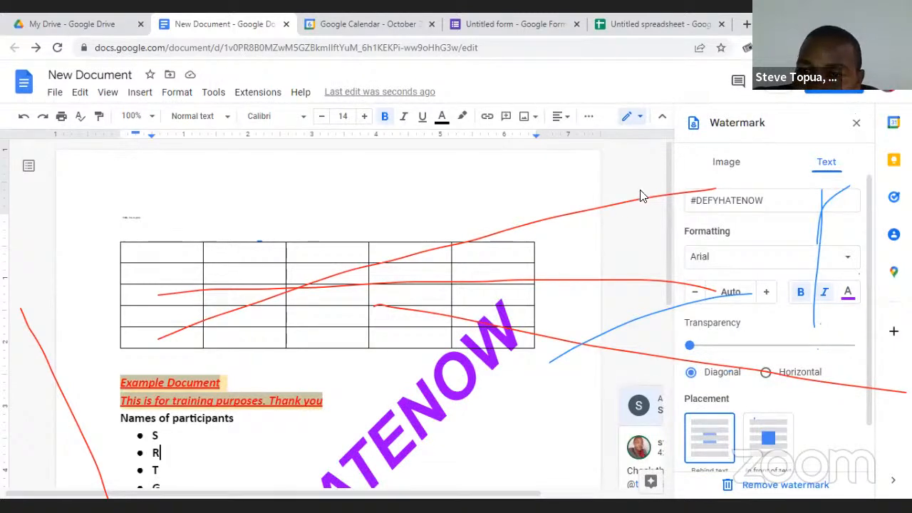
{"action": "left_click_drag", "start_coordinate": [666, 214], "coordinate": [739, 285]}
{"action": "left_click", "coordinate": [801, 293]}
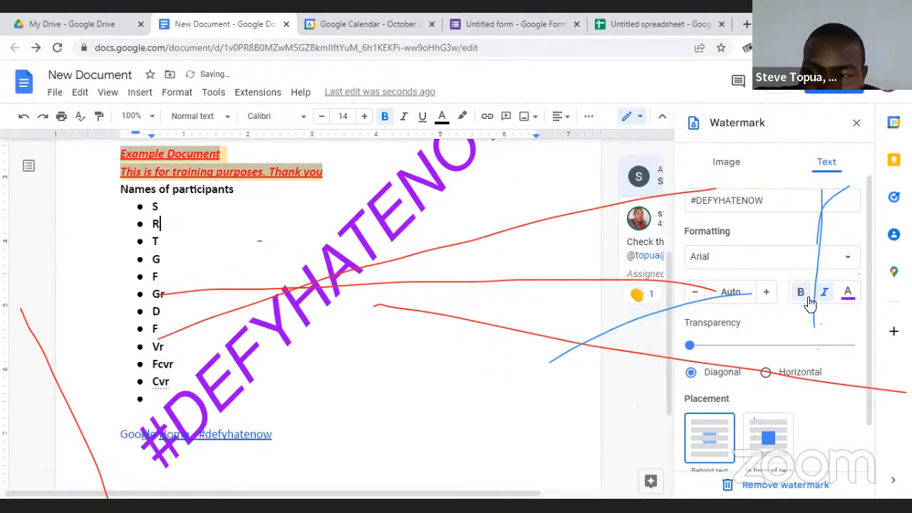
{"action": "left_click", "coordinate": [823, 296]}
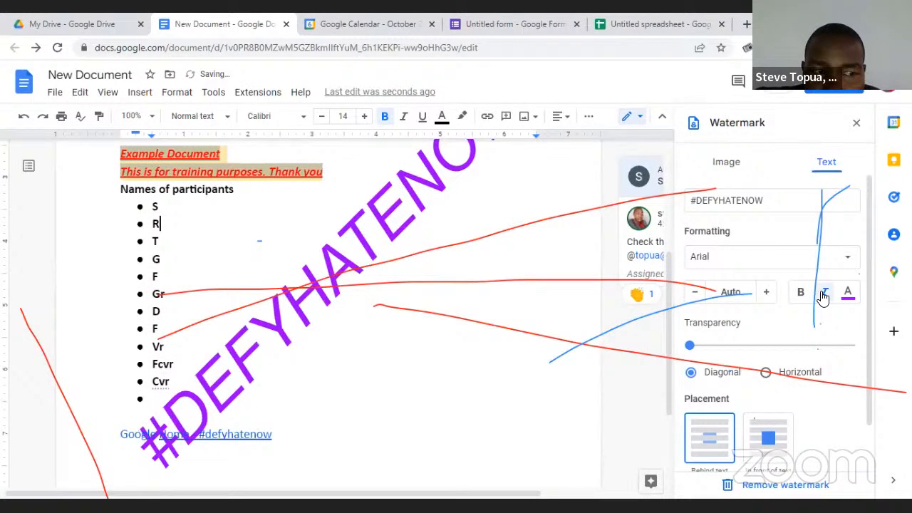
{"action": "left_click", "coordinate": [839, 294]}
Set the watermark text size to 61 and make it bold.
{"action": "left_click", "coordinate": [832, 257]}
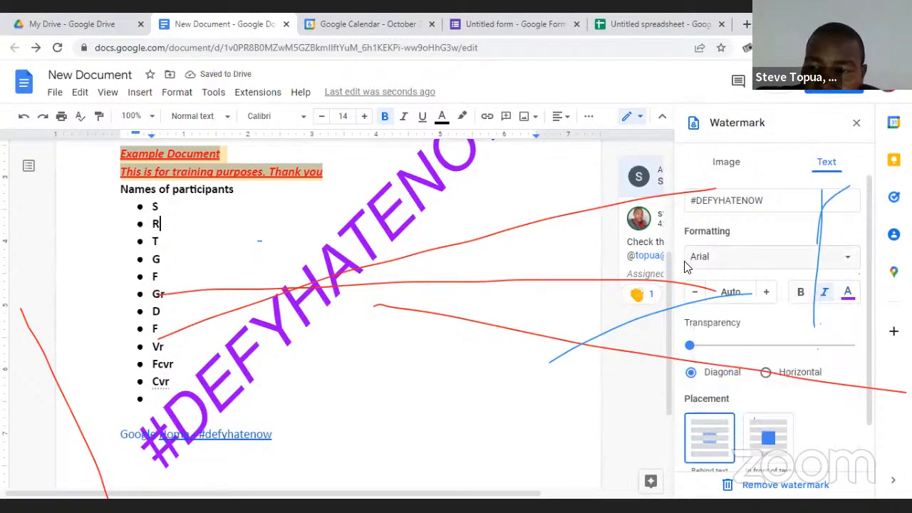
{"action": "left_click", "coordinate": [689, 295]}
{"action": "left_click", "coordinate": [690, 296]}
{"action": "left_click", "coordinate": [689, 295]}
{"action": "left_click", "coordinate": [689, 296]}
{"action": "left_click", "coordinate": [689, 295]}
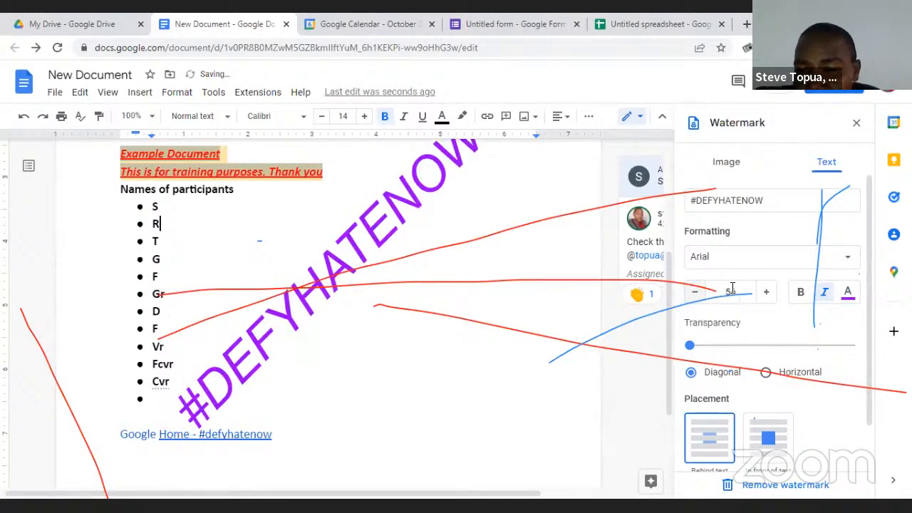
{"action": "left_click", "coordinate": [766, 294]}
{"action": "left_click", "coordinate": [767, 294]}
{"action": "left_click", "coordinate": [767, 294]}
{"action": "left_click", "coordinate": [767, 294]}
{"action": "left_click", "coordinate": [767, 294]}
{"action": "left_click", "coordinate": [799, 295]}
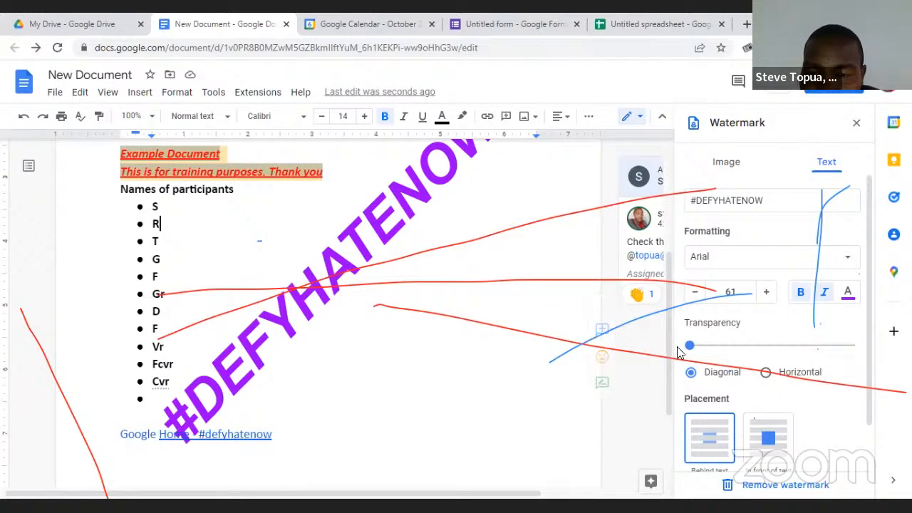
Set the watermark transparency back to 0%.
{"action": "left_click_drag", "start_coordinate": [689, 346], "coordinate": [853, 346]}
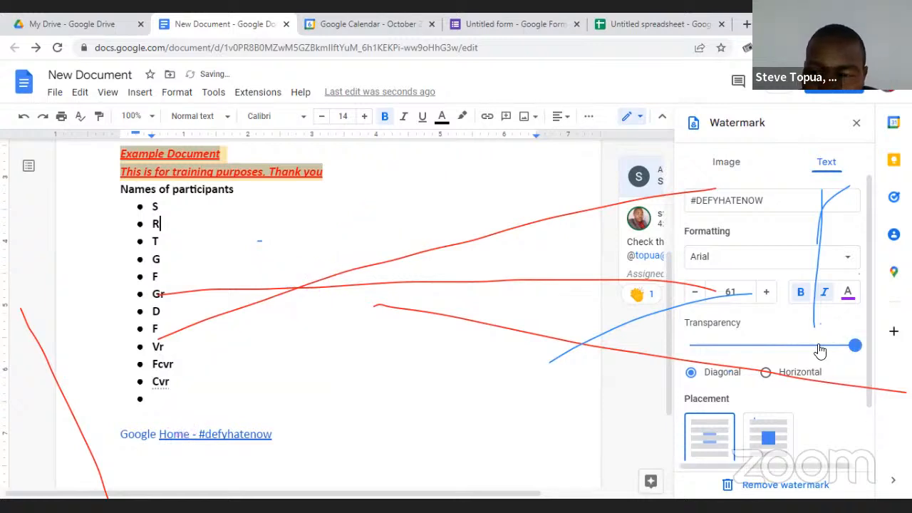
{"action": "left_click", "coordinate": [822, 346]}
{"action": "left_click_drag", "start_coordinate": [822, 346], "coordinate": [808, 347]}
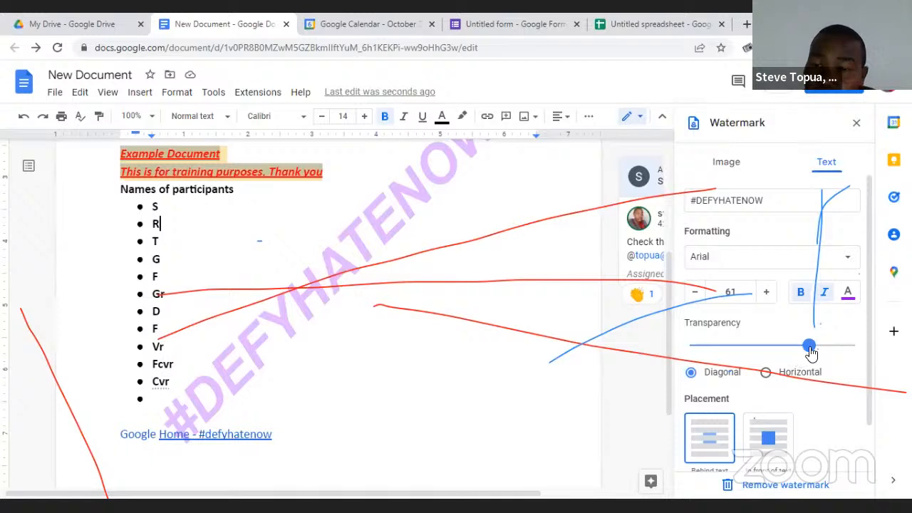
{"action": "left_click_drag", "start_coordinate": [808, 347], "coordinate": [680, 366]}
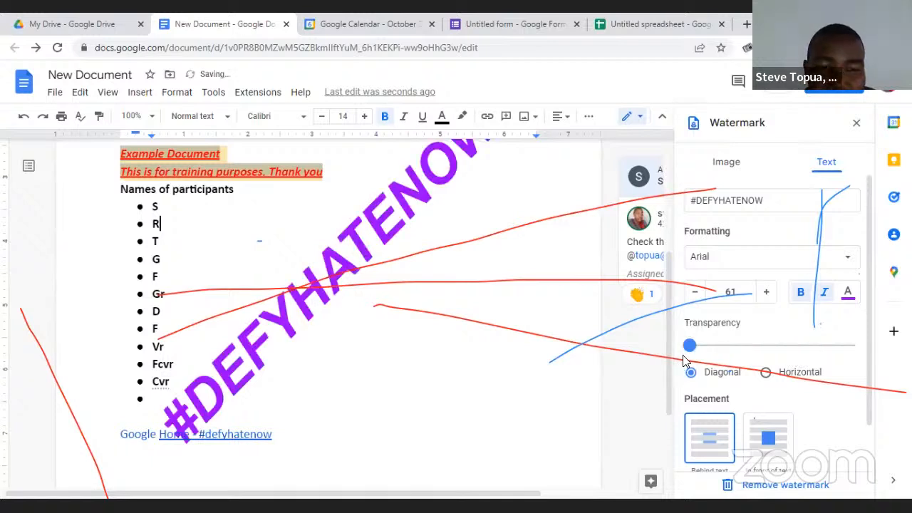
Type 'CVVFLMK LVMOKBV JKNV INBNFO' below the participants list and select that line.
{"action": "left_click", "coordinate": [197, 412]}
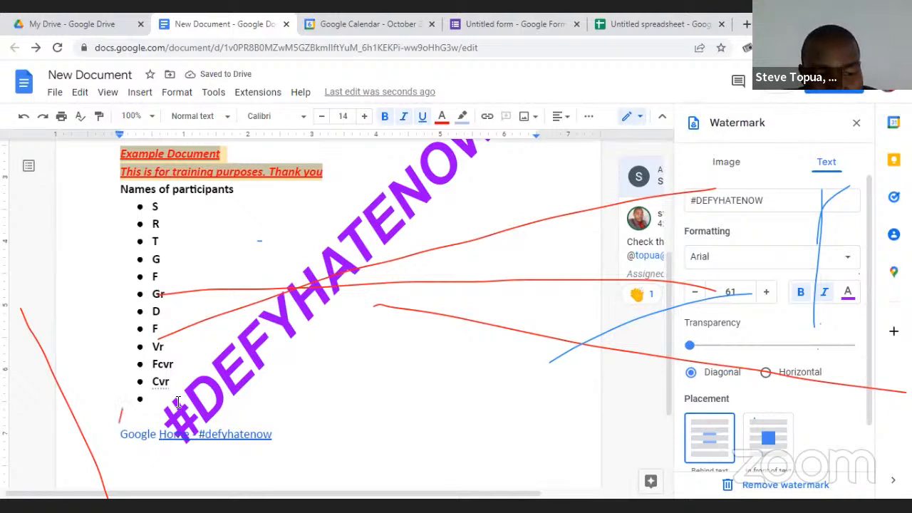
{"action": "type", "text": "CVVFLMK LVMOKBV JKNV INBNFO"}
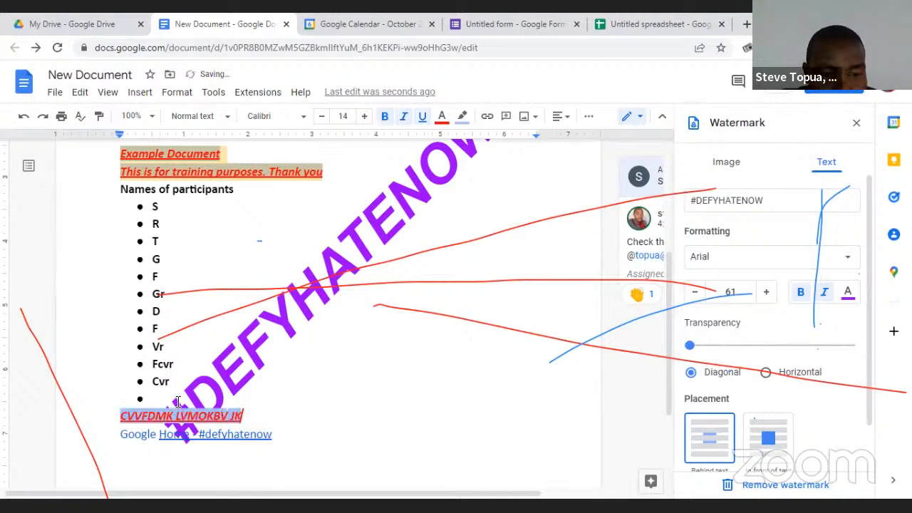
{"action": "triple_click", "coordinate": [152, 414]}
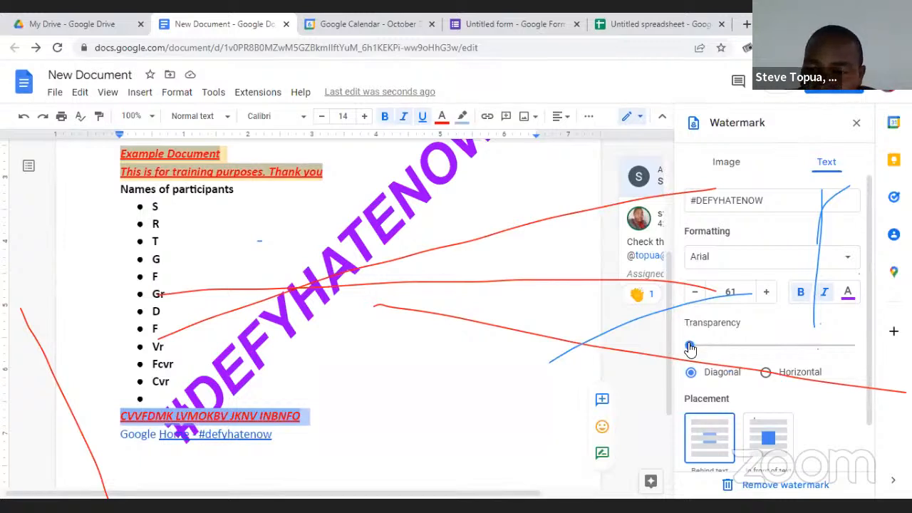
Raise the watermark transparency from 29% to lighten it further.
{"action": "left_click", "coordinate": [737, 350]}
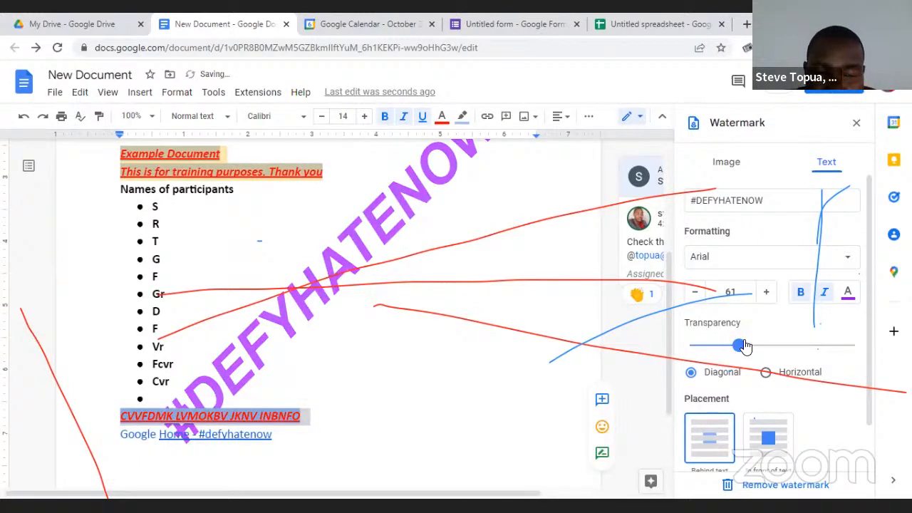
{"action": "left_click", "coordinate": [779, 345]}
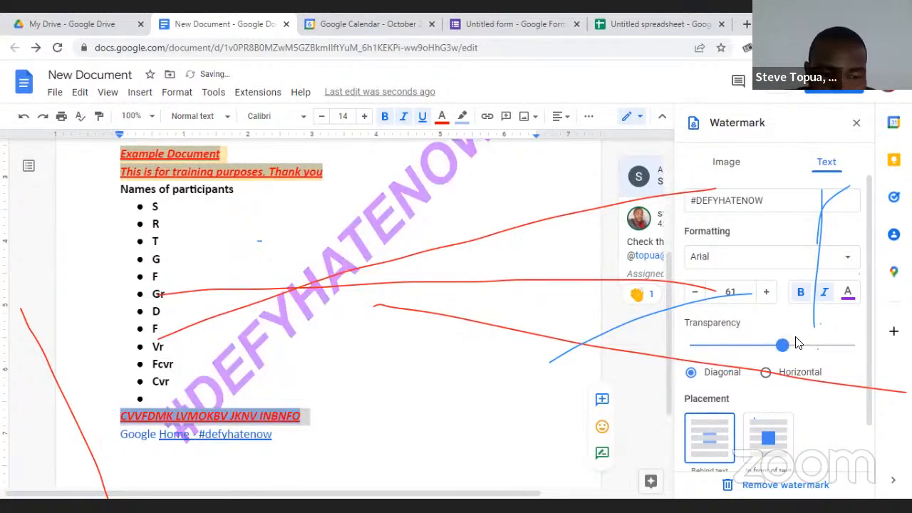
{"action": "left_click_drag", "start_coordinate": [782, 347], "coordinate": [797, 347]}
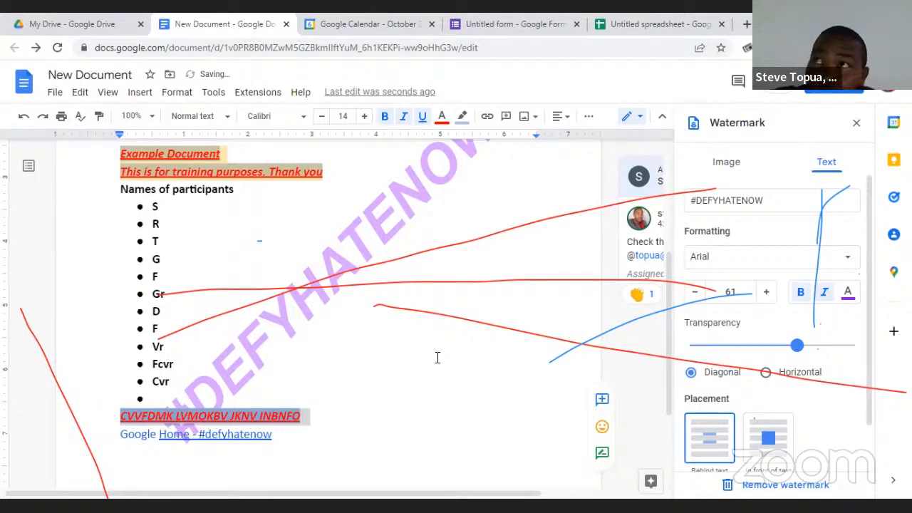
Keep the watermark diagonal, place it in front of the text, and apply with Done.
{"action": "left_click", "coordinate": [765, 373]}
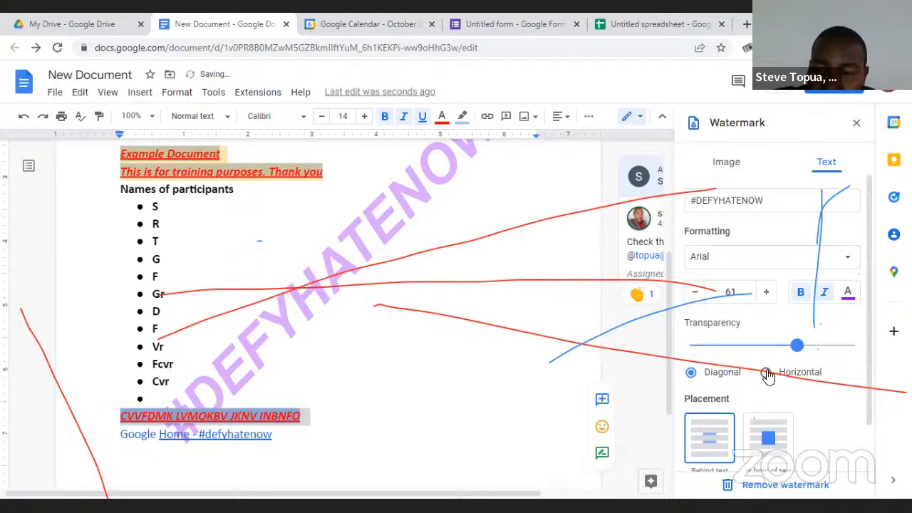
{"action": "left_click", "coordinate": [691, 373]}
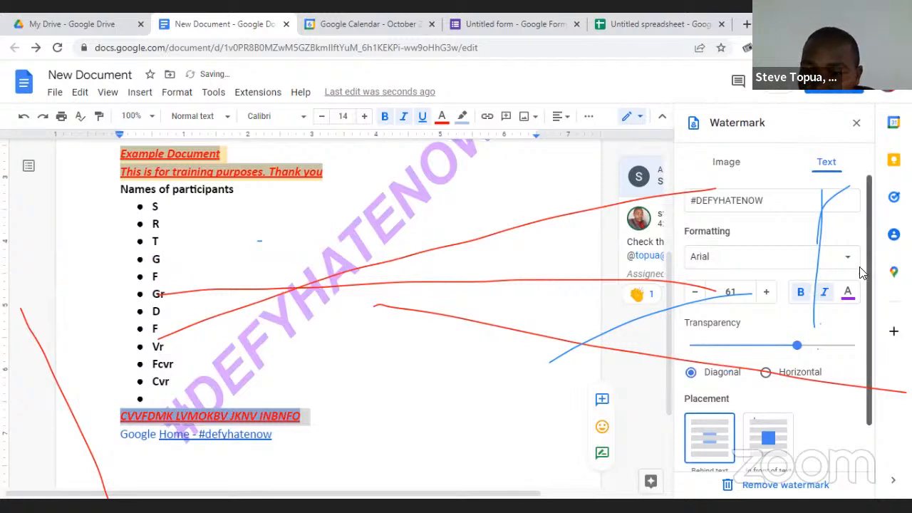
{"action": "scroll", "coordinate": [854, 302], "scroll_direction": "down", "scroll_amount": 1}
{"action": "left_click", "coordinate": [752, 390]}
{"action": "left_click", "coordinate": [723, 393]}
{"action": "left_click", "coordinate": [768, 388]}
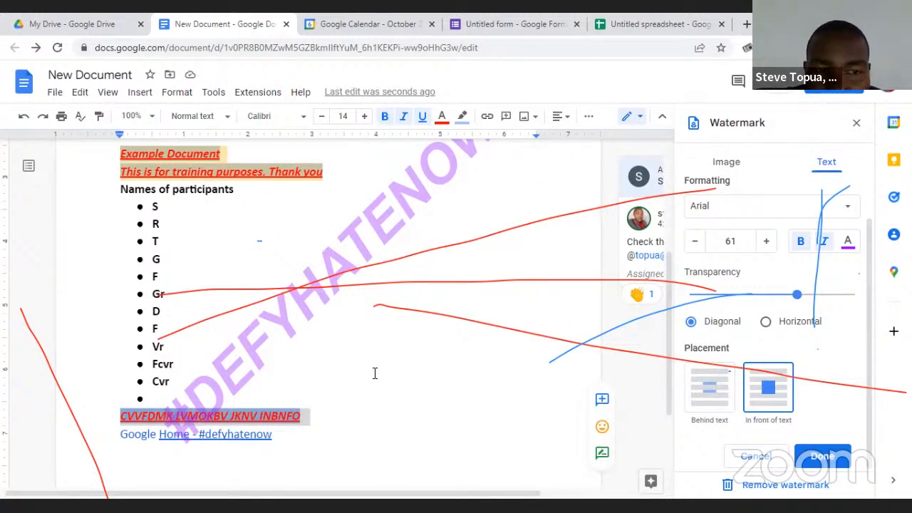
{"action": "left_click", "coordinate": [819, 456]}
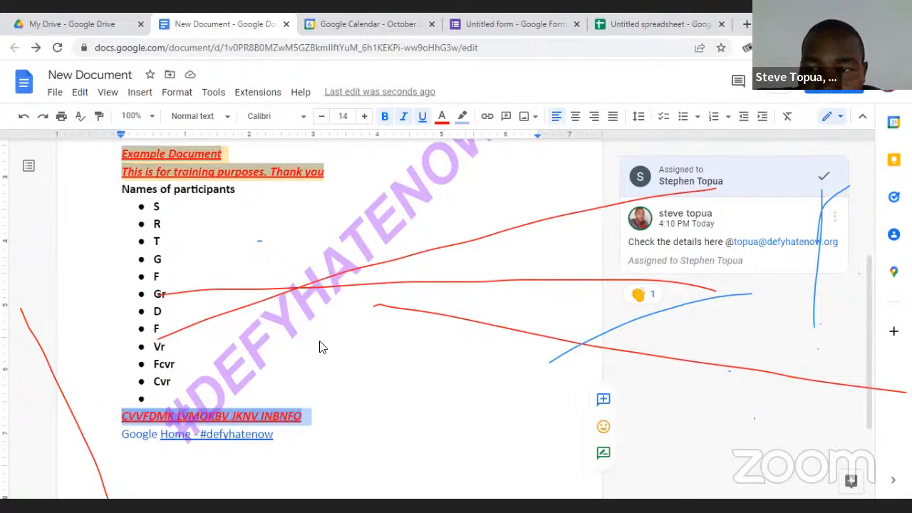
{"action": "left_click_drag", "start_coordinate": [871, 263], "coordinate": [857, 110]}
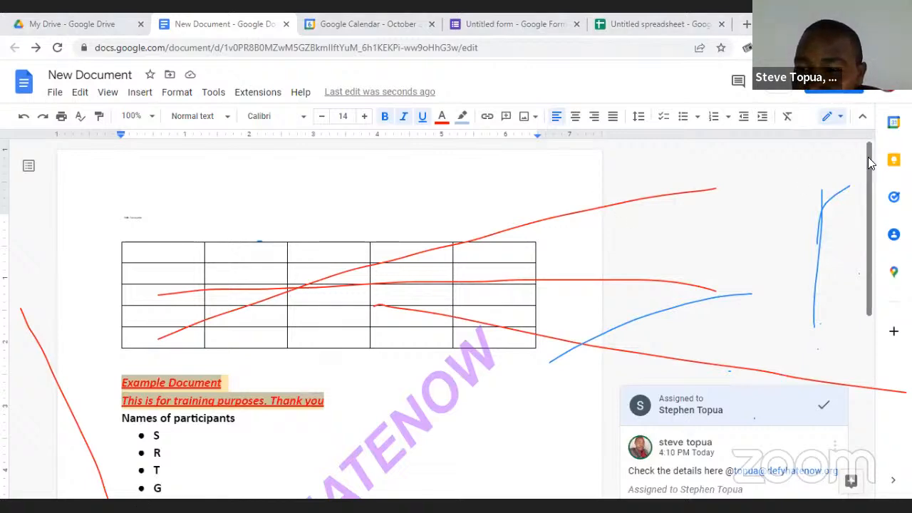
{"action": "left_click_drag", "start_coordinate": [865, 247], "coordinate": [863, 335]}
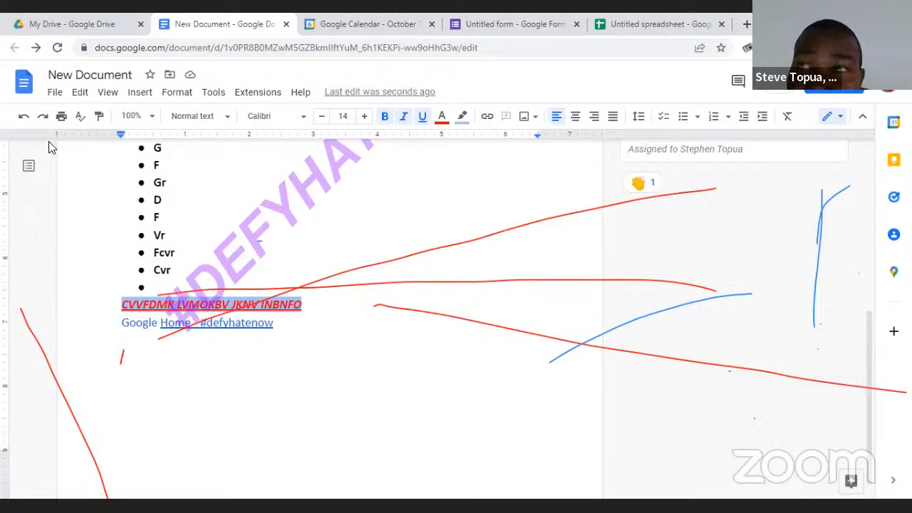
Turn on Voice typing from Tools, dictate paragraphs about voice typing, then stop the microphone.
{"action": "left_click", "coordinate": [206, 93]}
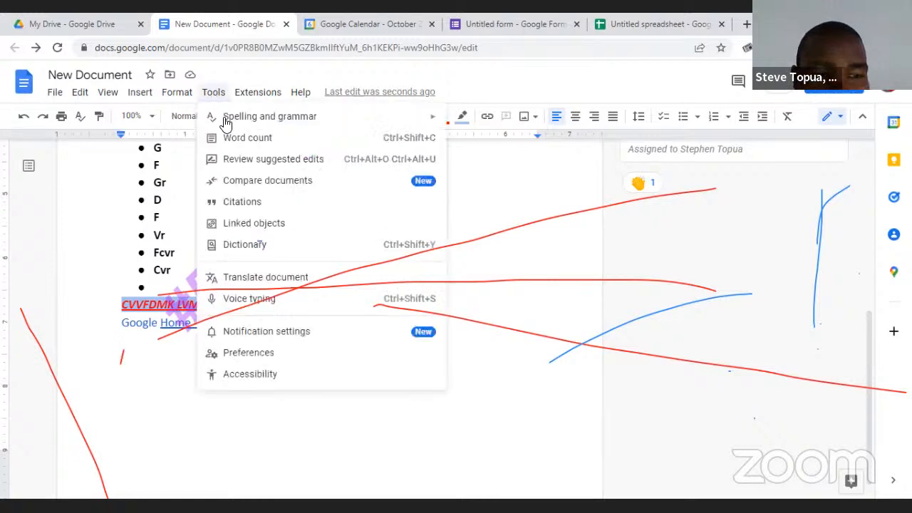
{"action": "left_click", "coordinate": [176, 92]}
{"action": "left_click", "coordinate": [213, 94]}
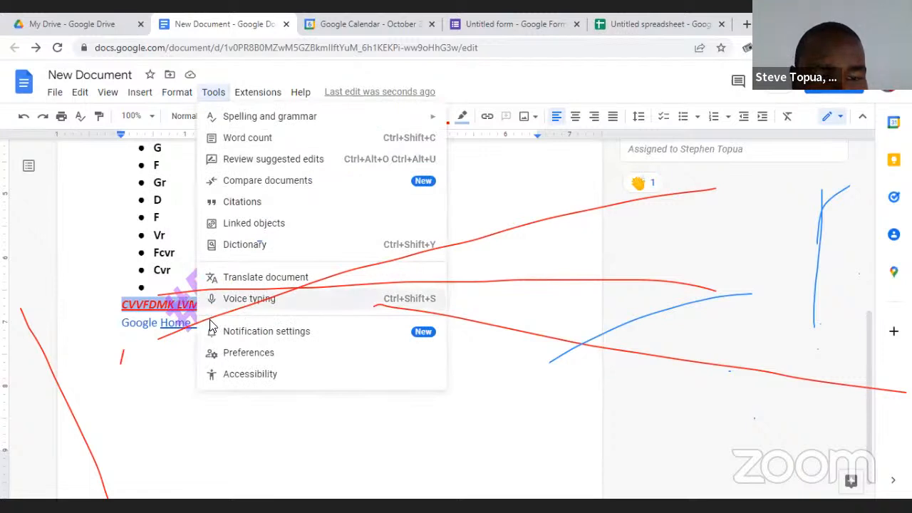
{"action": "left_click", "coordinate": [247, 303]}
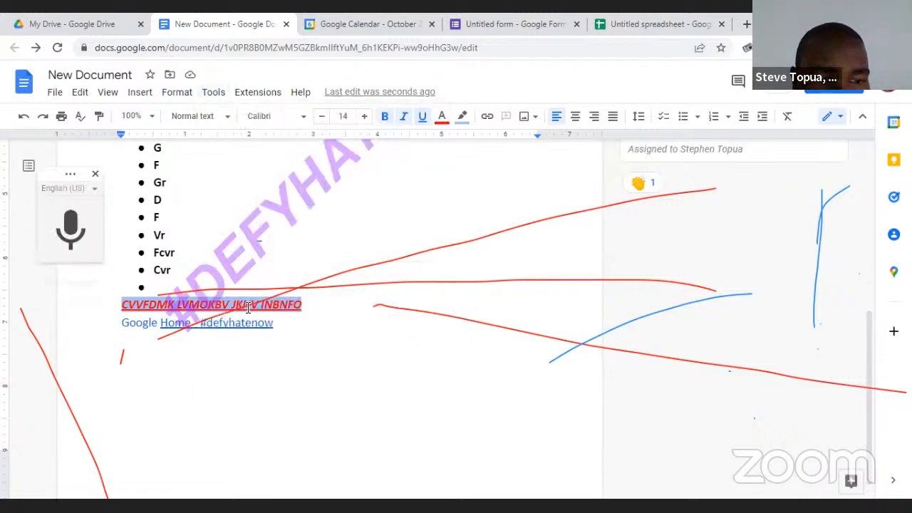
{"action": "left_click", "coordinate": [75, 228]}
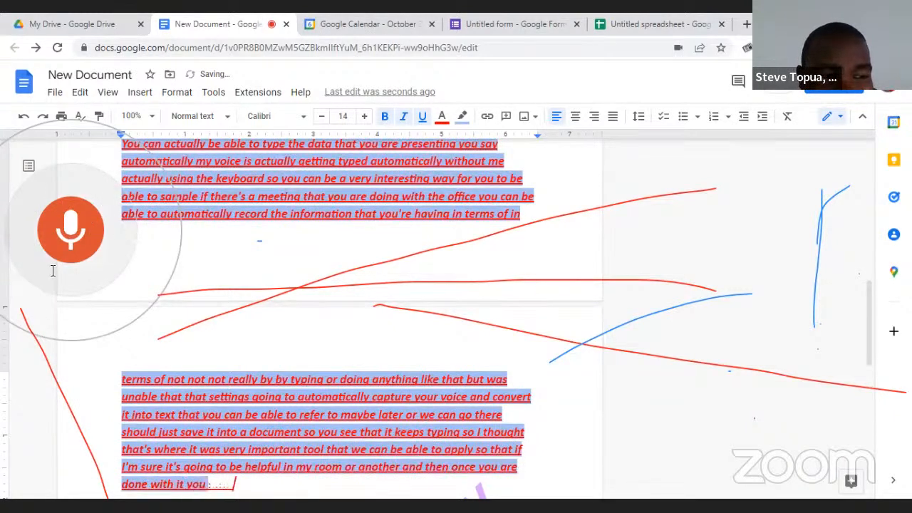
{"action": "left_click", "coordinate": [60, 227]}
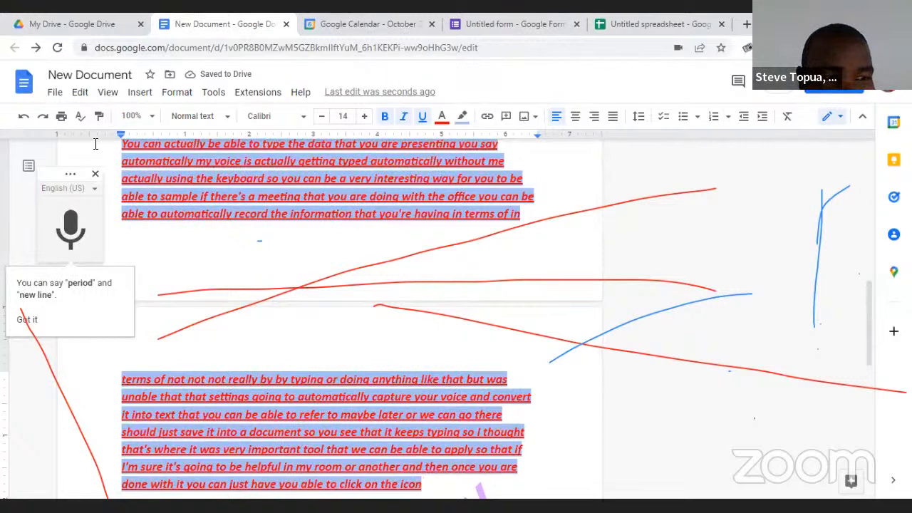
{"action": "scroll", "coordinate": [498, 306], "scroll_direction": "down", "scroll_amount": 3}
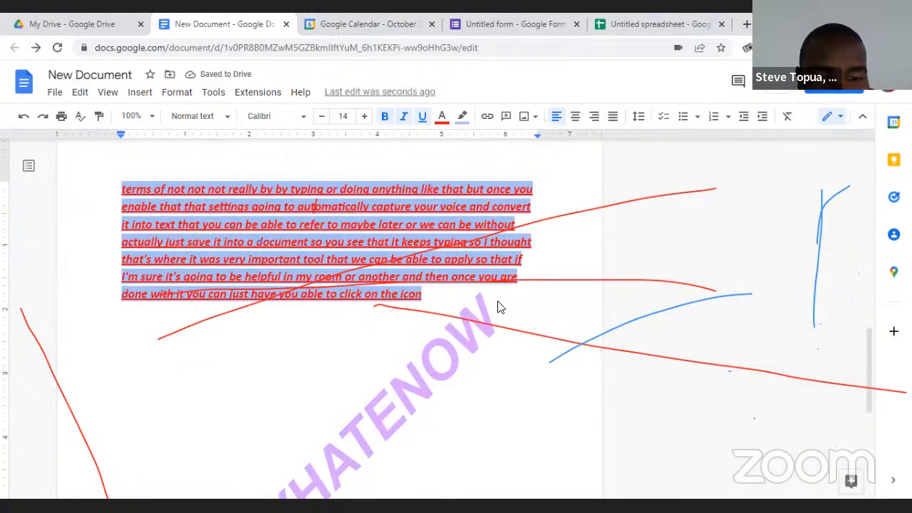
{"action": "left_click_drag", "start_coordinate": [864, 344], "coordinate": [864, 288]}
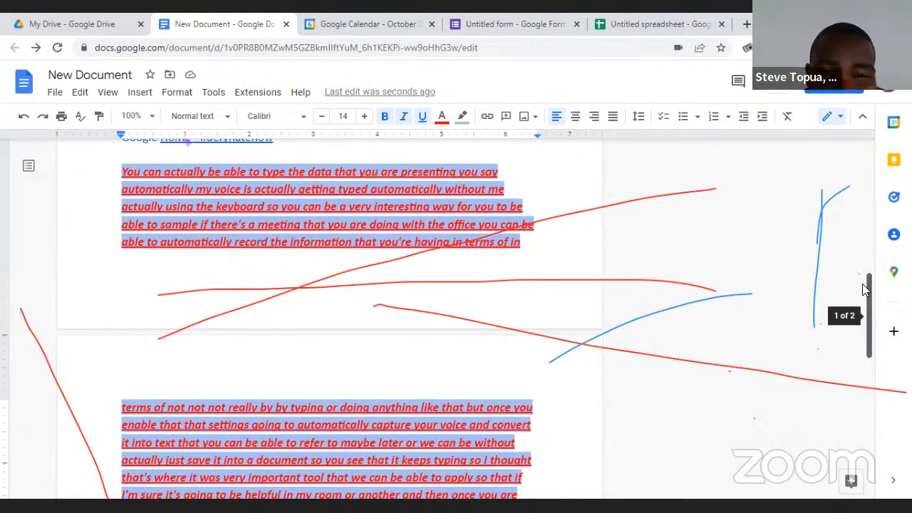
{"action": "left_click_drag", "start_coordinate": [865, 289], "coordinate": [866, 325]}
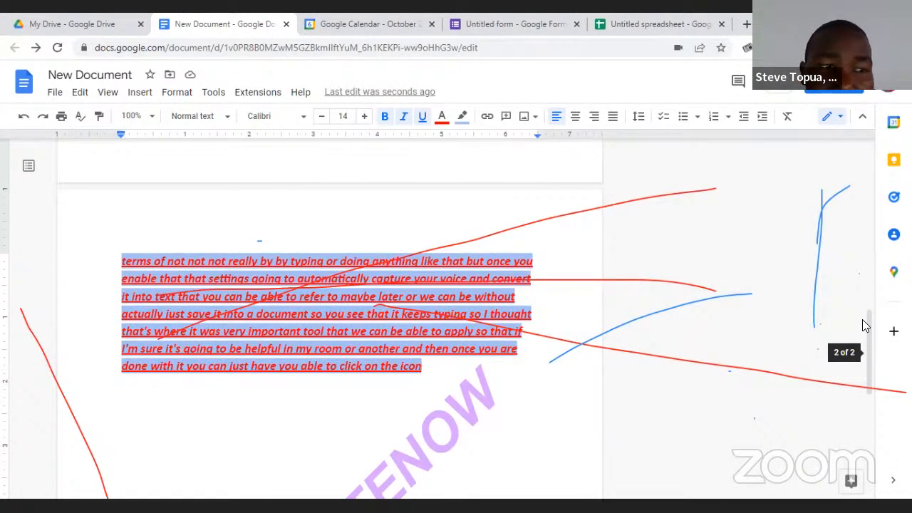
Open the File menu's Language list and close it without choosing a language.
{"action": "left_click", "coordinate": [54, 93]}
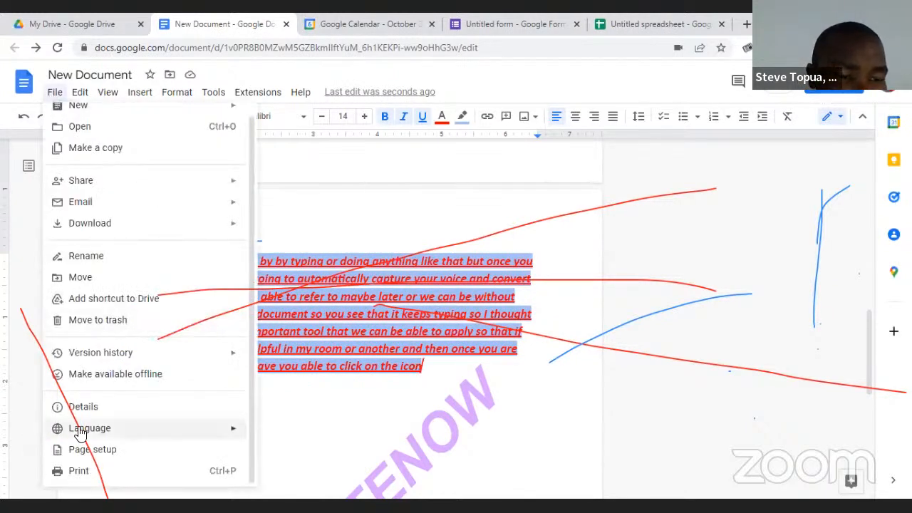
{"action": "mouse_move", "coordinate": [78, 431]}
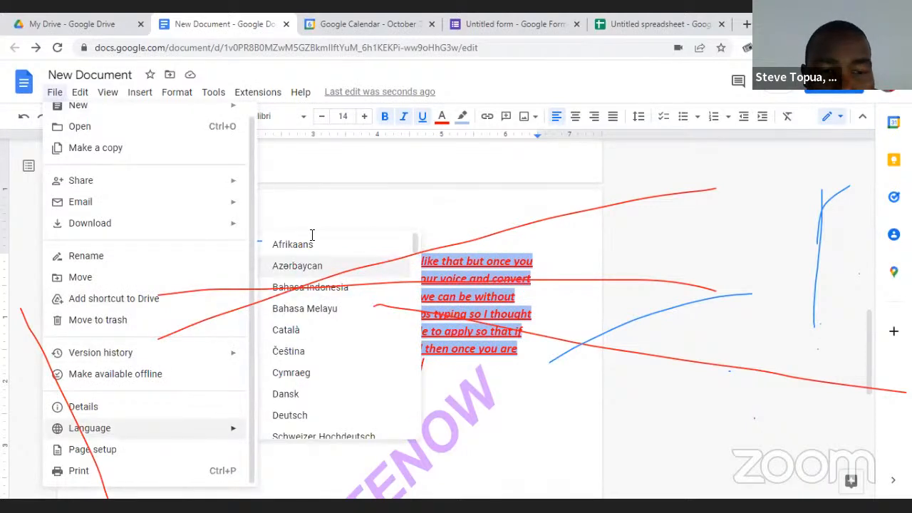
{"action": "left_click", "coordinate": [279, 181]}
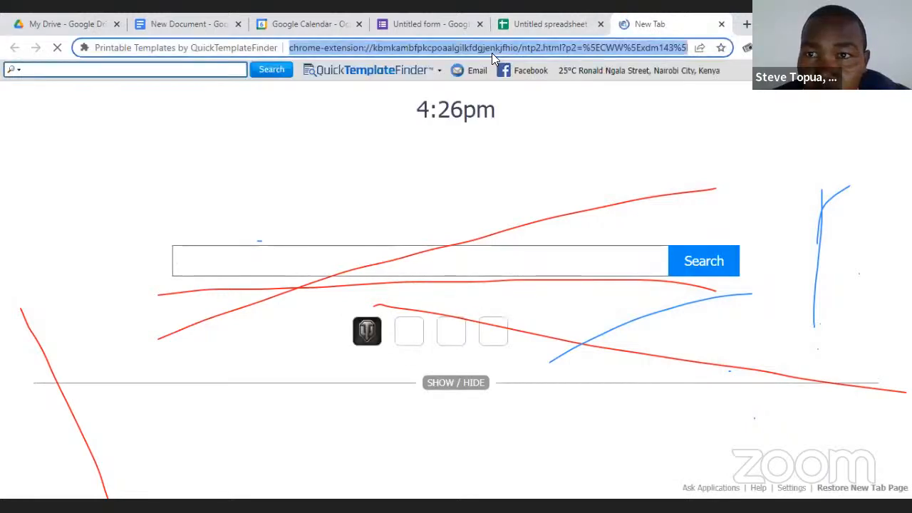
Load google.com in the extra tab, then close it to return to the Untitled spreadsheet.
{"action": "type", "text": "GOOGL"}
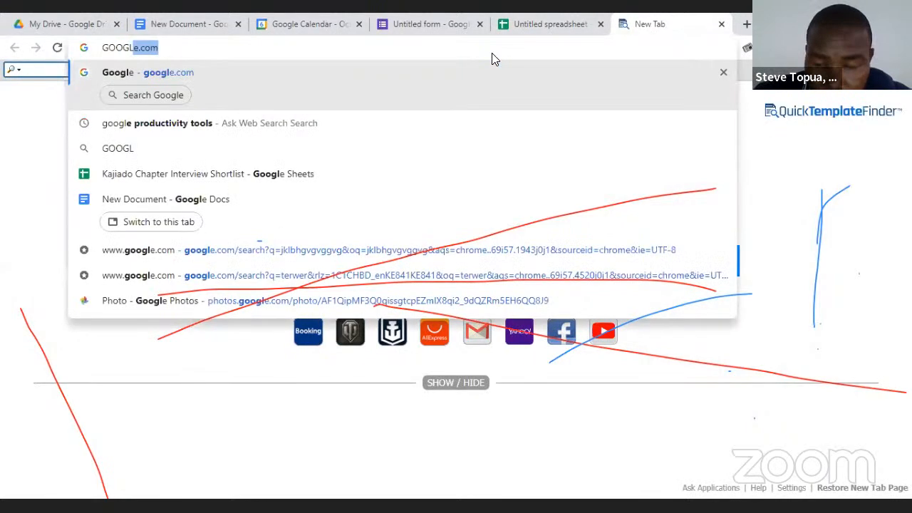
{"action": "key", "text": "Return"}
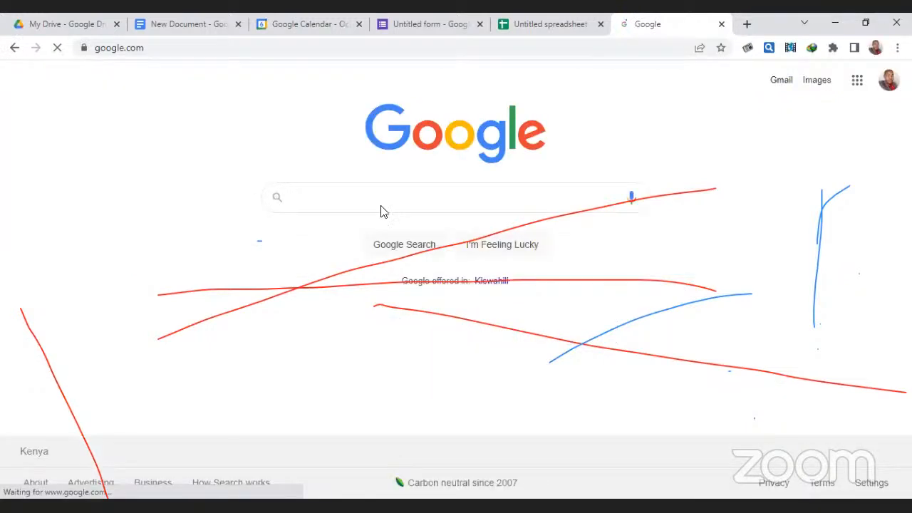
{"action": "left_click", "coordinate": [278, 198]}
{"action": "key", "text": "ctrl+w"}
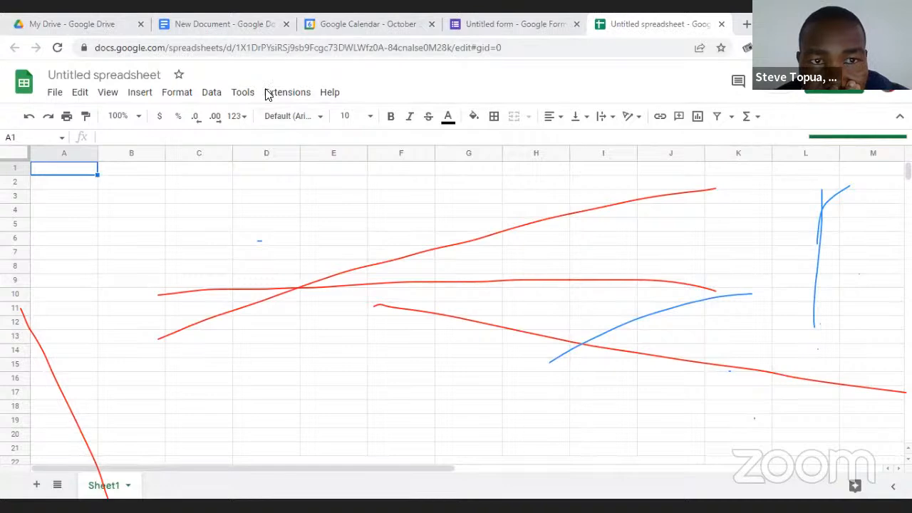
Switch to the New Document in Google Docs and scroll up to the table on page 1.
{"action": "left_click", "coordinate": [258, 32]}
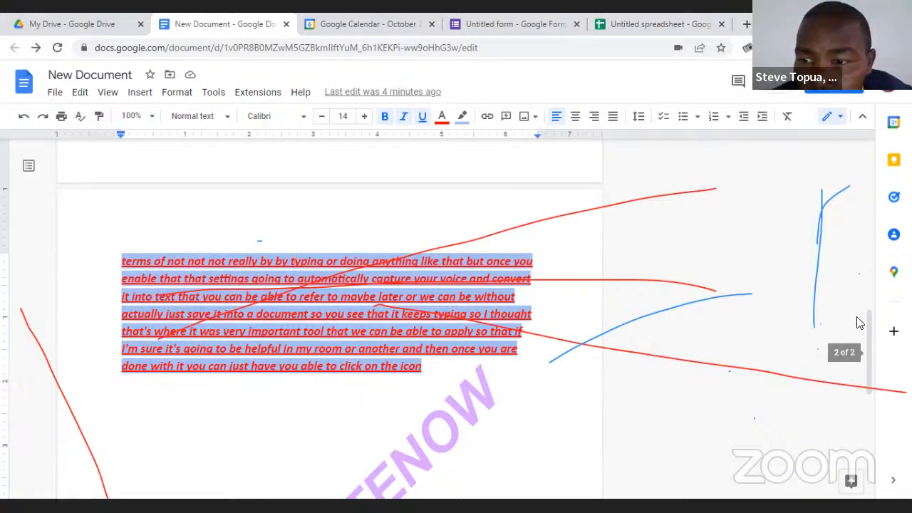
{"action": "left_click_drag", "start_coordinate": [863, 301], "coordinate": [861, 176]}
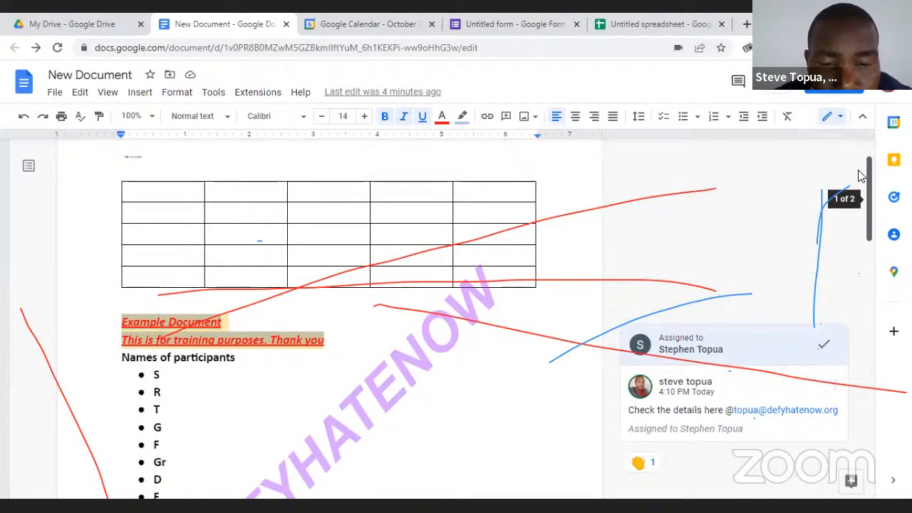
Select and deselect the image above the table, then browse the Insert and Format menus.
{"action": "left_click_drag", "start_coordinate": [859, 176], "coordinate": [862, 154]}
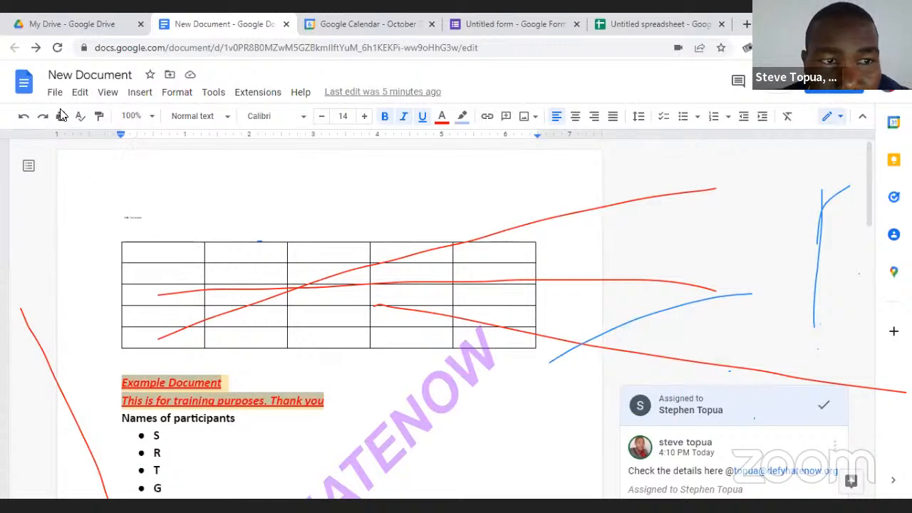
{"action": "left_click", "coordinate": [159, 227]}
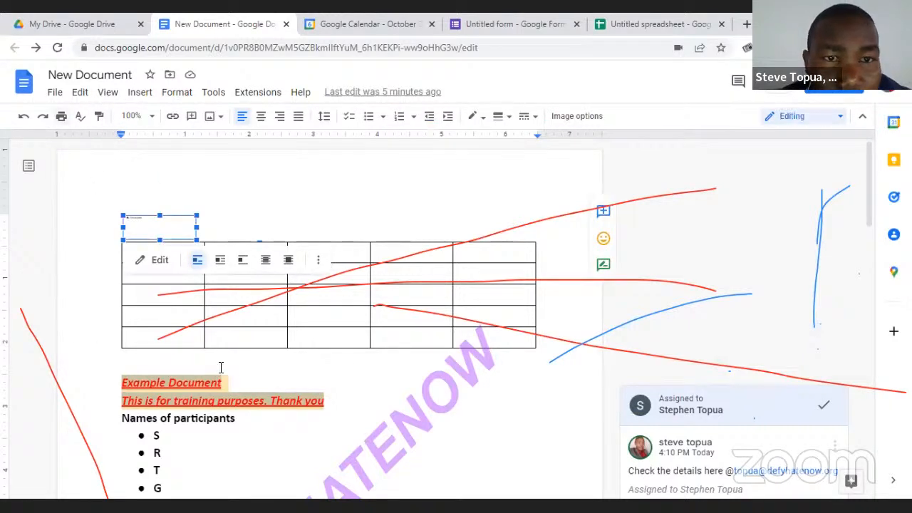
{"action": "left_click", "coordinate": [198, 363]}
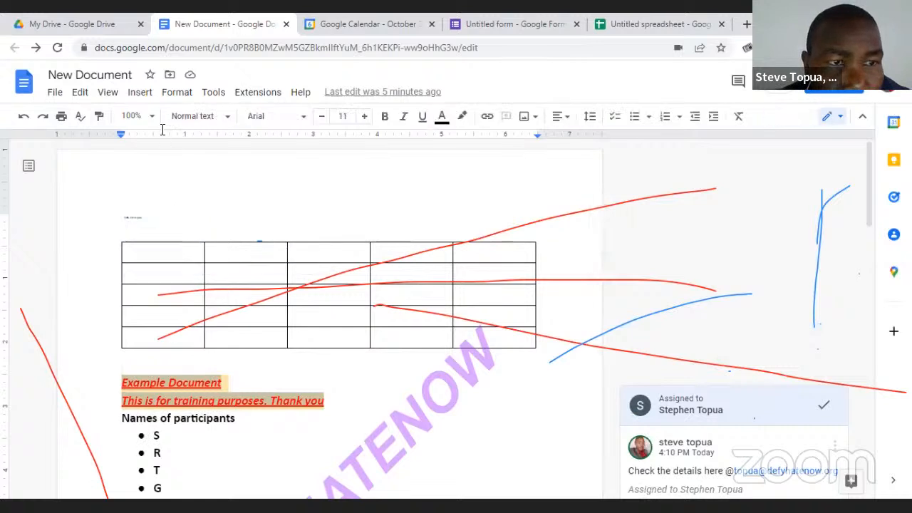
{"action": "left_click", "coordinate": [138, 99]}
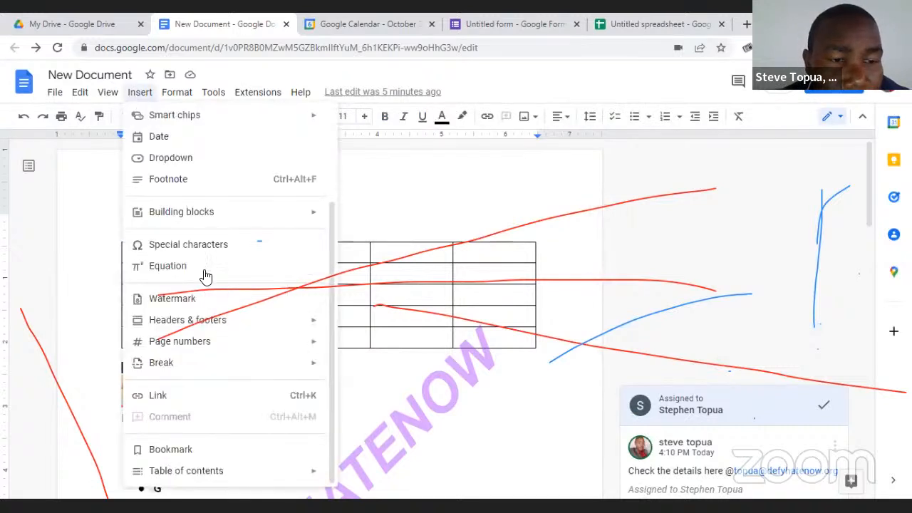
{"action": "left_click", "coordinate": [176, 91]}
{"action": "left_click", "coordinate": [143, 93]}
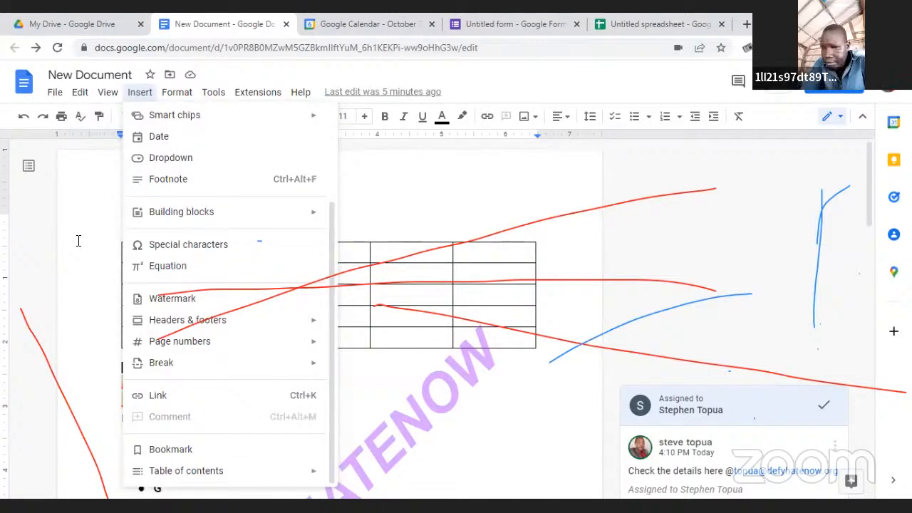
Dismiss the menu, scroll the document down and back up, and open the View menu.
{"action": "left_click", "coordinate": [158, 228]}
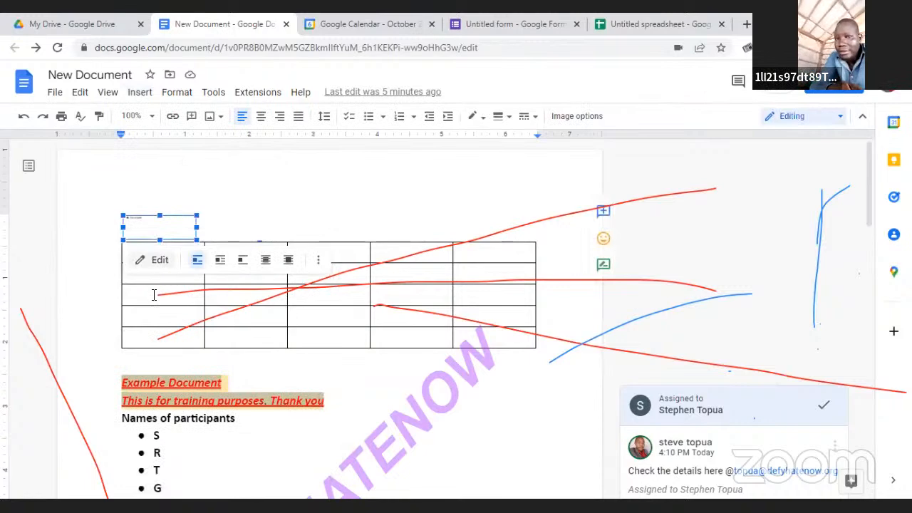
{"action": "left_click_drag", "start_coordinate": [872, 163], "coordinate": [880, 224]}
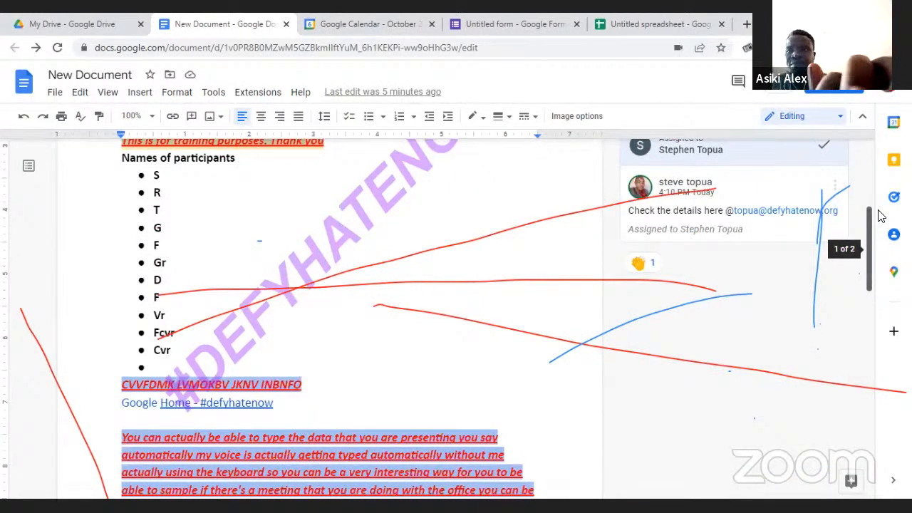
{"action": "left_click_drag", "start_coordinate": [881, 216], "coordinate": [879, 204]}
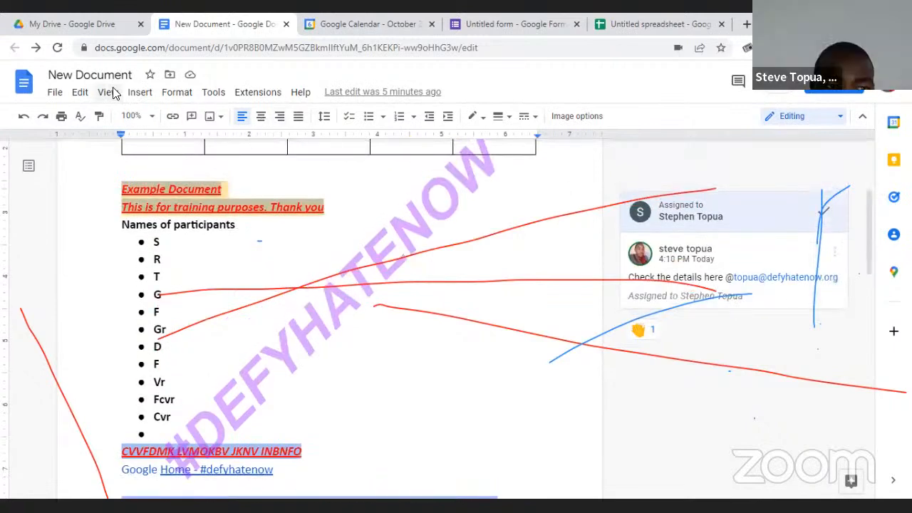
{"action": "left_click", "coordinate": [137, 92]}
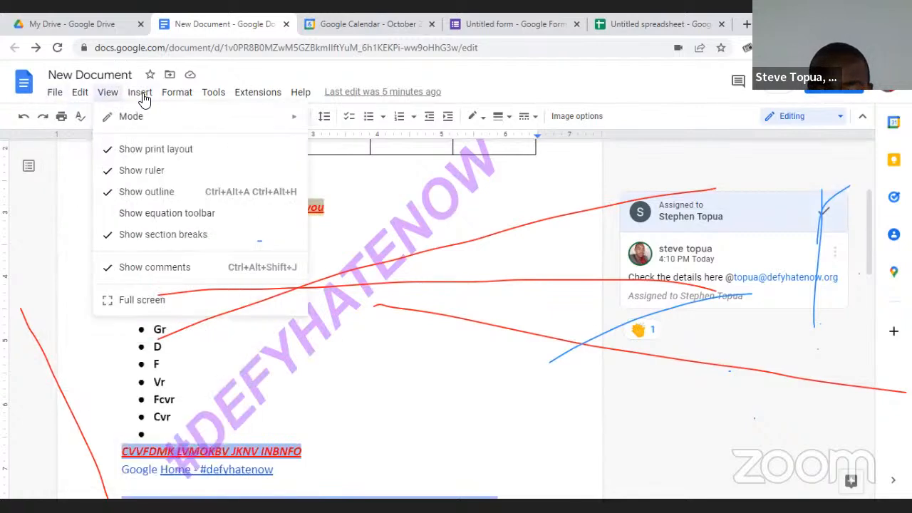
{"action": "mouse_move", "coordinate": [145, 98]}
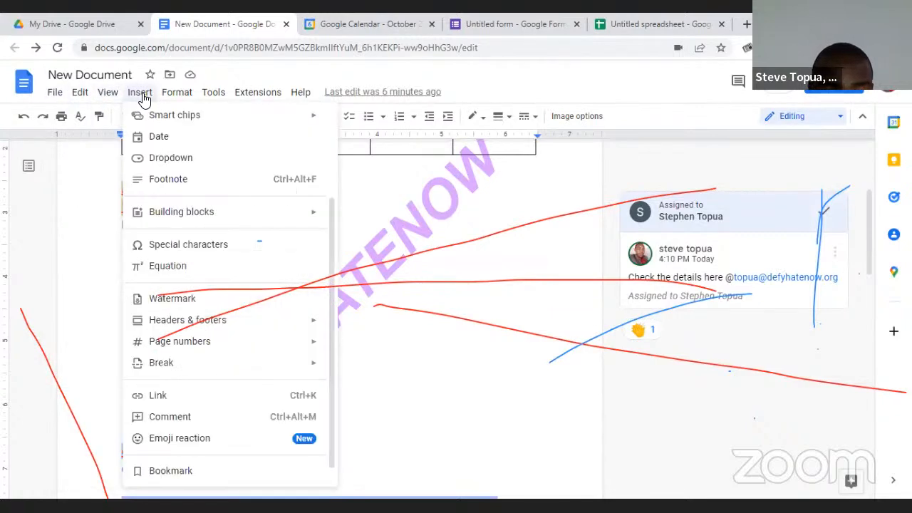
Open Insert > Watermark, view the Image options, then return to the #DEFYHATENOW text options.
{"action": "left_click", "coordinate": [165, 299]}
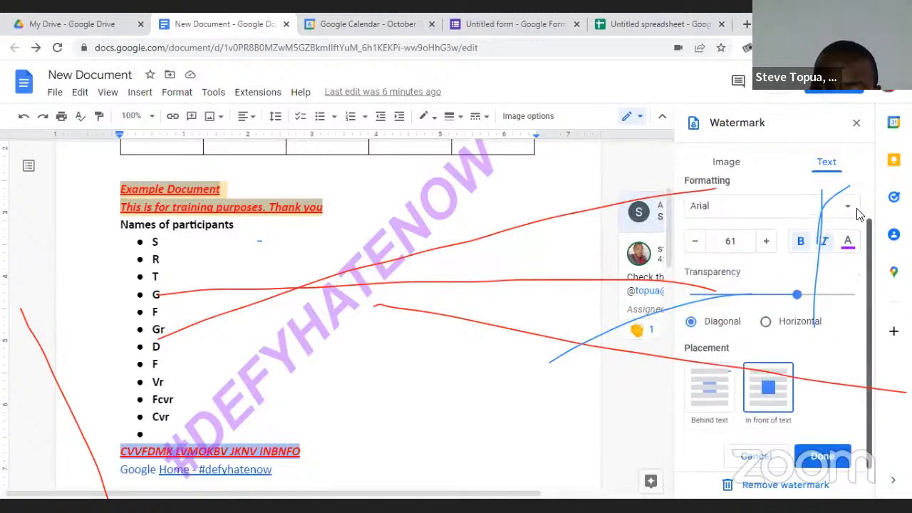
{"action": "scroll", "coordinate": [741, 198], "scroll_direction": "up", "scroll_amount": 1}
{"action": "left_click", "coordinate": [741, 159]}
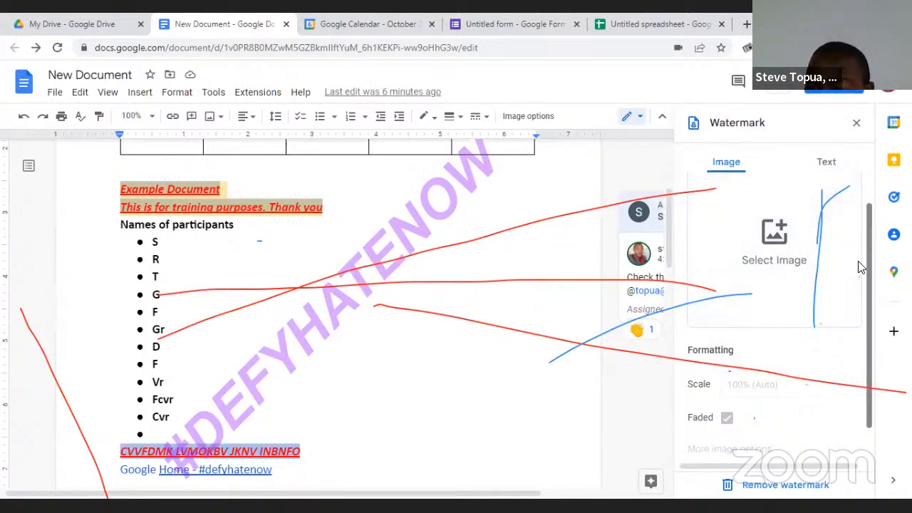
{"action": "scroll", "coordinate": [851, 235], "scroll_direction": "down", "scroll_amount": 1}
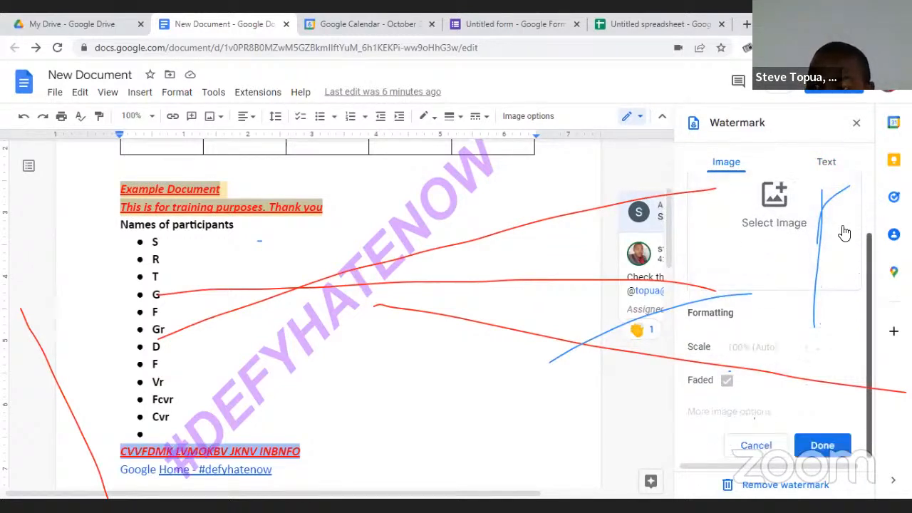
{"action": "left_click", "coordinate": [833, 164]}
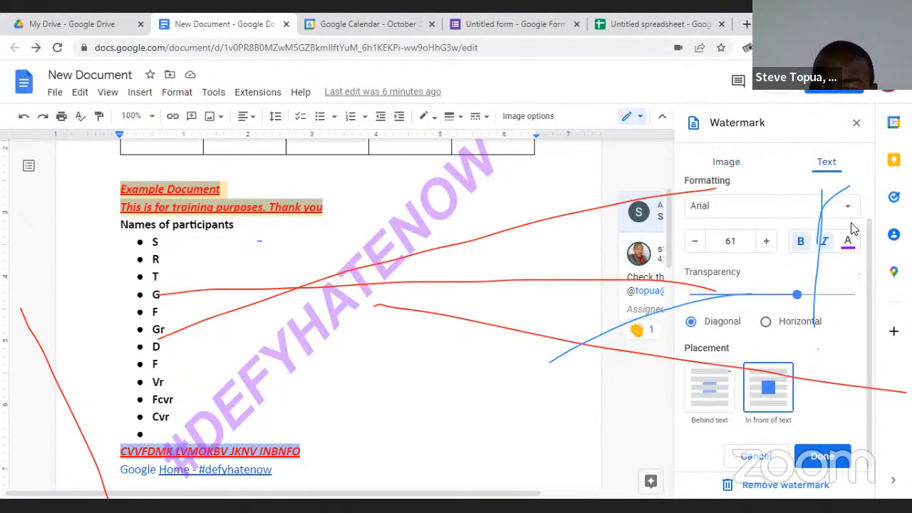
{"action": "scroll", "coordinate": [867, 161], "scroll_direction": "up", "scroll_amount": 2}
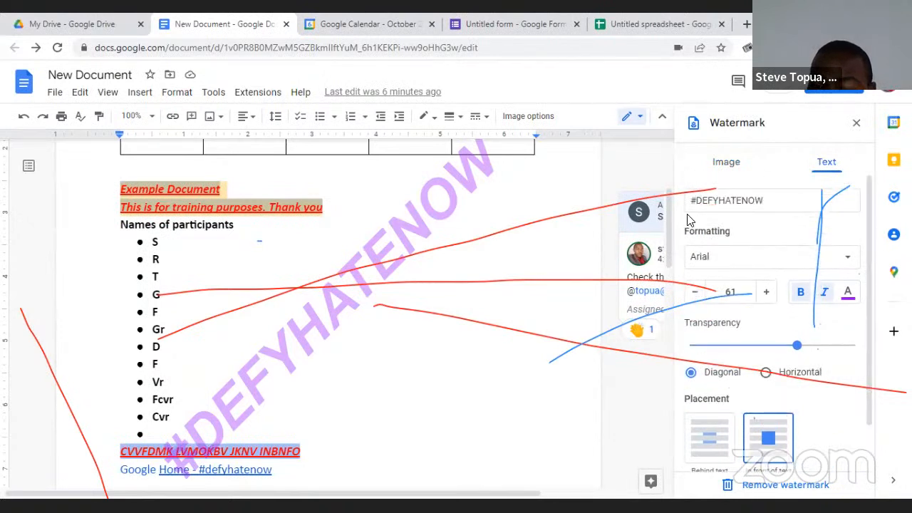
Retype the watermark text 'DEFYHATENOW' in lowercase as 'defyhatenow'.
{"action": "double_click", "coordinate": [721, 202]}
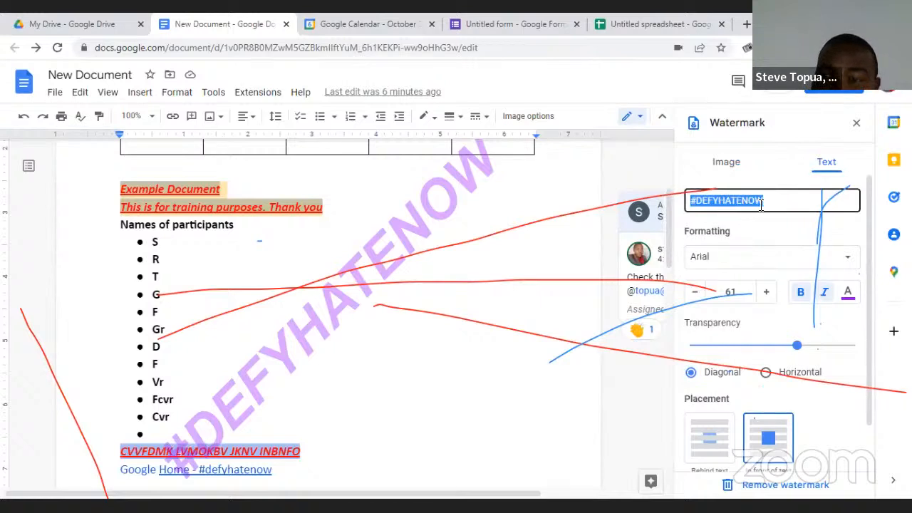
{"action": "left_click_drag", "start_coordinate": [764, 205], "coordinate": [696, 199]}
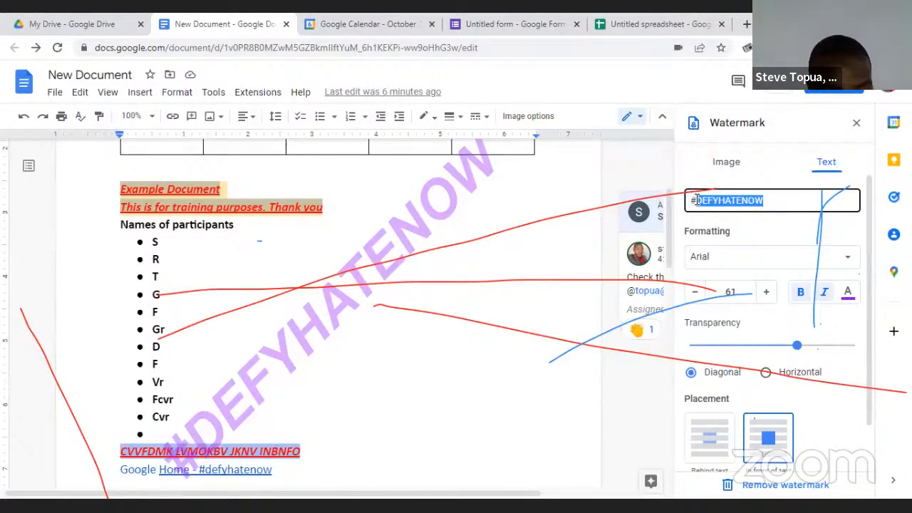
{"action": "type", "text": "defyhgat"}
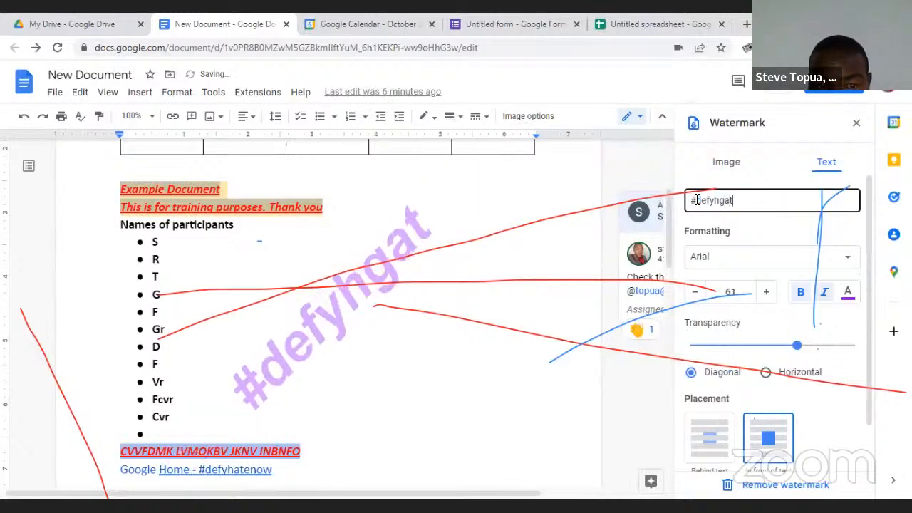
{"action": "key", "text": "BackSpace"}
{"action": "key", "text": "BackSpace"}
{"action": "key", "text": "BackSpace"}
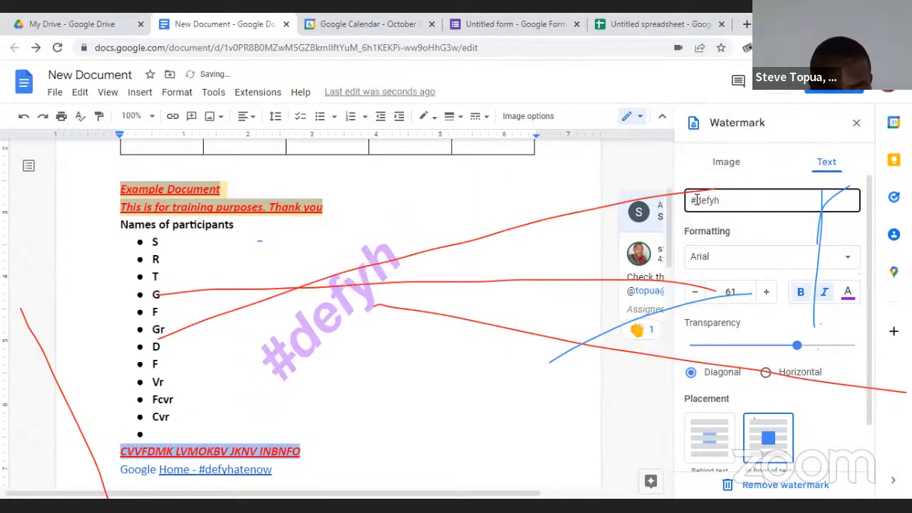
{"action": "type", "text": "ateno"}
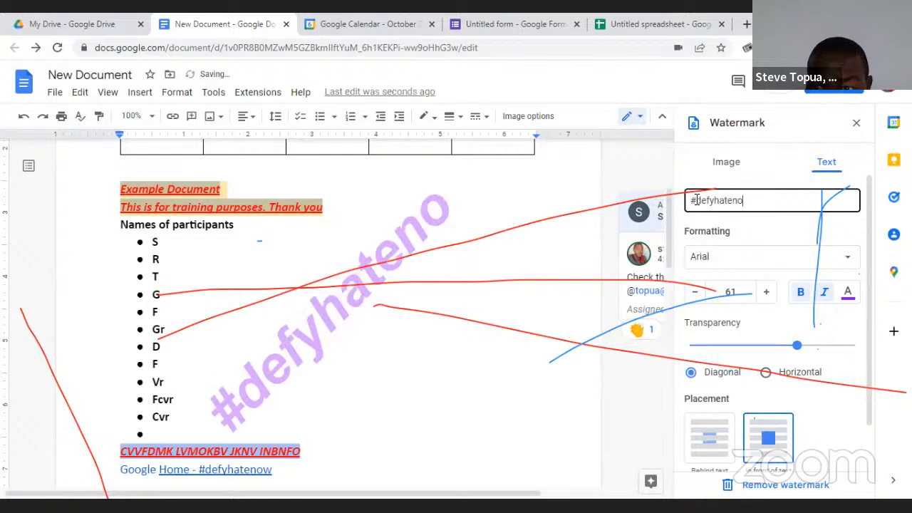
{"action": "type", "text": "w"}
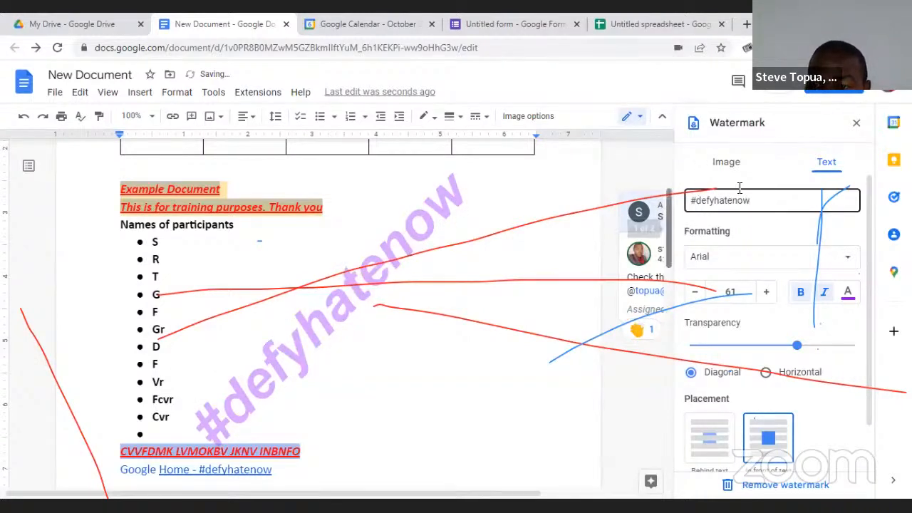
Change the watermark font to Times New Roman.
{"action": "left_click", "coordinate": [724, 260]}
{"action": "left_click", "coordinate": [724, 260]}
{"action": "left_click", "coordinate": [724, 258]}
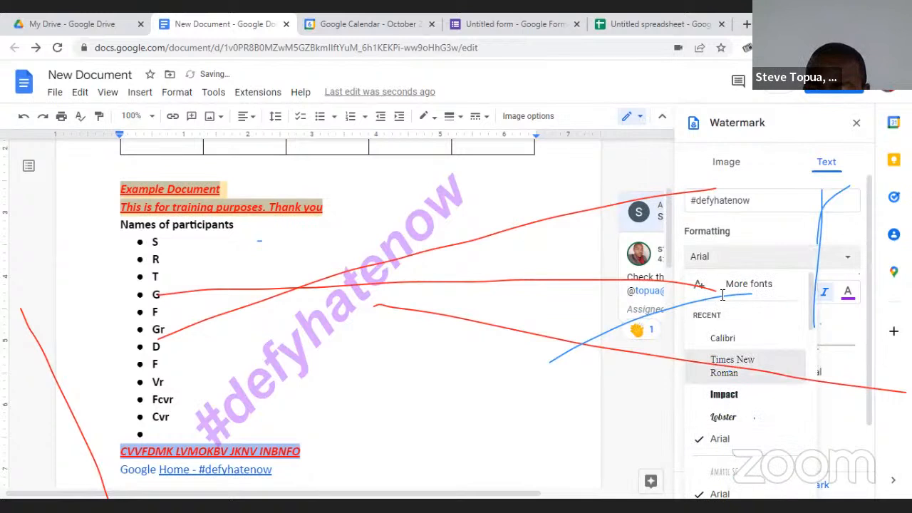
{"action": "left_click", "coordinate": [732, 365]}
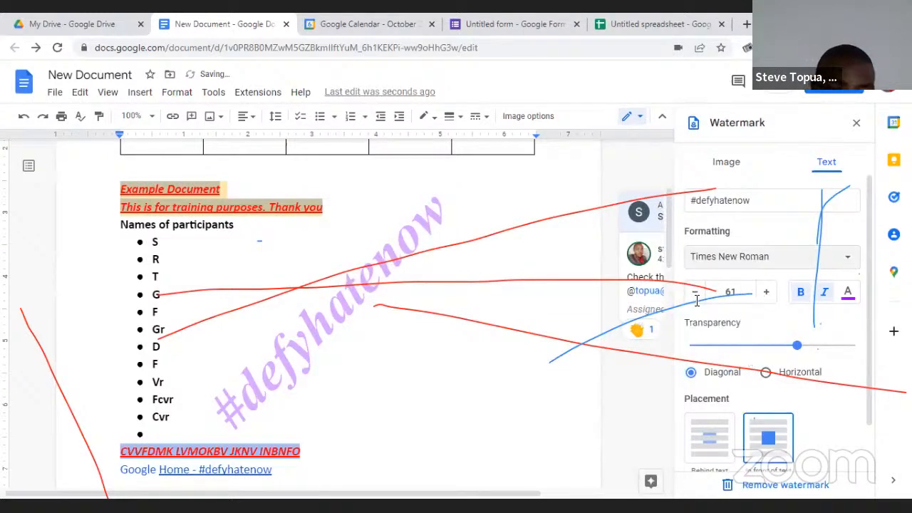
Adjust the watermark font size to 62 and open the text colour palette.
{"action": "left_click", "coordinate": [767, 292]}
{"action": "left_click", "coordinate": [767, 293]}
{"action": "left_click", "coordinate": [767, 292]}
{"action": "left_click", "coordinate": [768, 292]}
{"action": "left_click", "coordinate": [767, 292]}
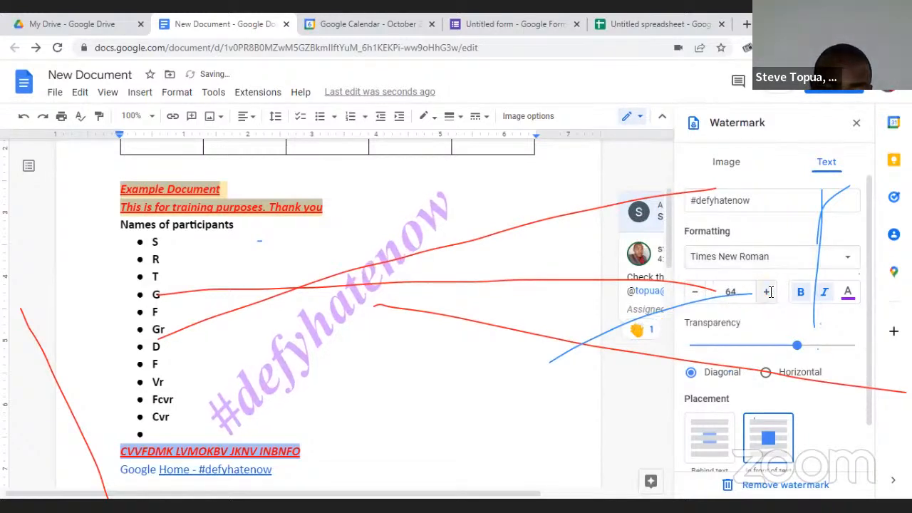
{"action": "left_click", "coordinate": [696, 294]}
{"action": "left_click", "coordinate": [696, 294]}
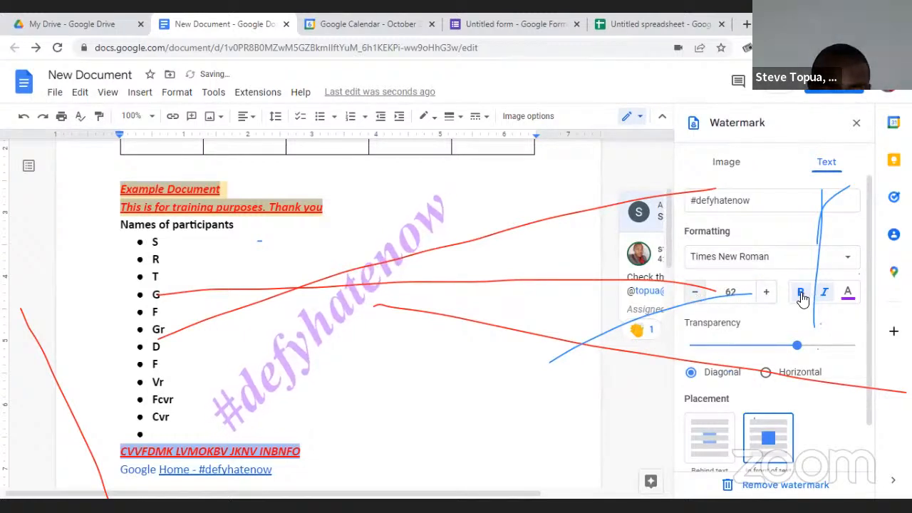
{"action": "left_click", "coordinate": [846, 295]}
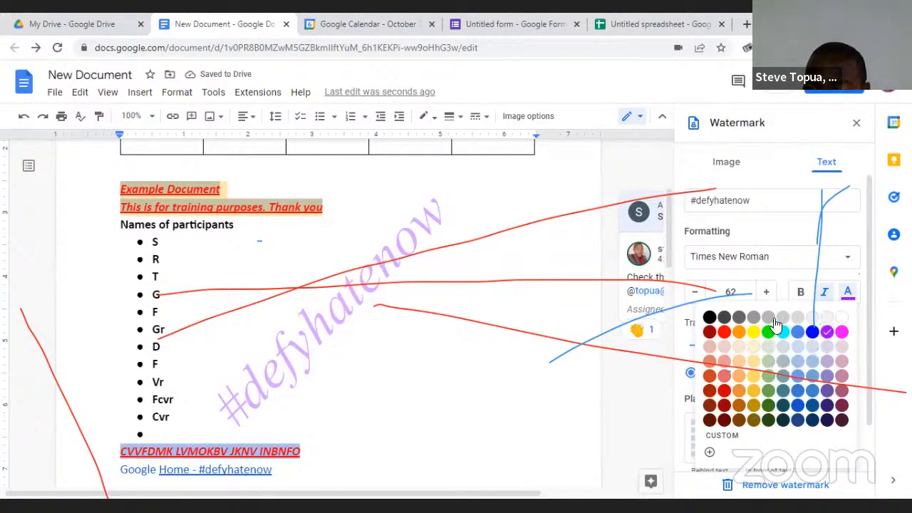
Close the colour palette unchanged and lower the watermark transparency with the keyboard.
{"action": "left_click", "coordinate": [688, 330]}
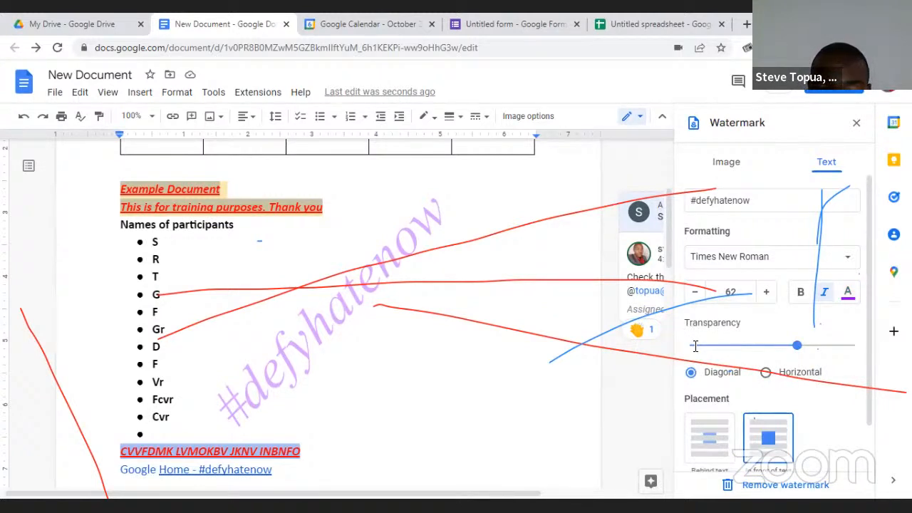
{"action": "key", "text": "Left"}
{"action": "key", "text": "Left"}
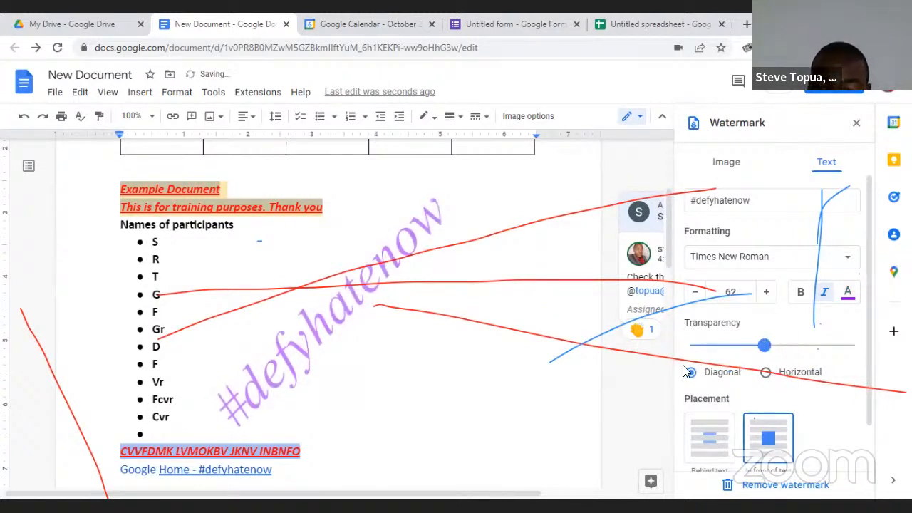
{"action": "key", "text": "Home"}
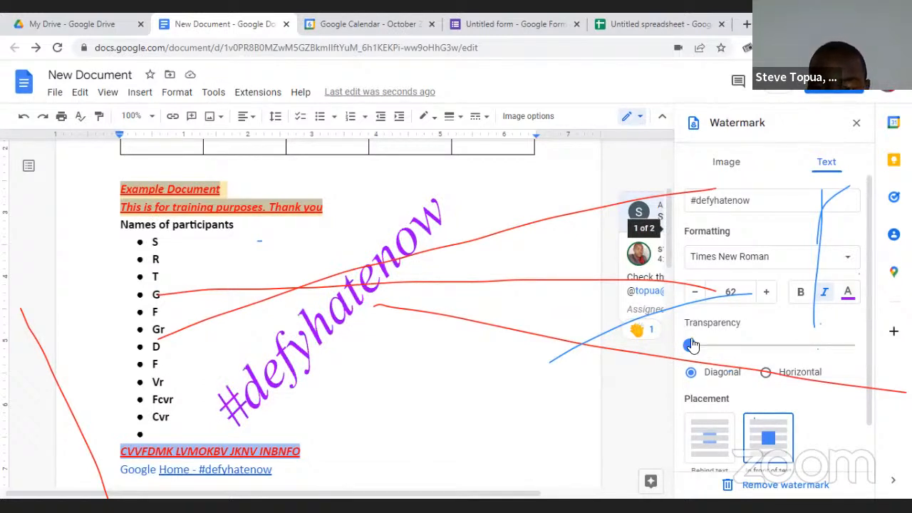
{"action": "left_click", "coordinate": [689, 347]}
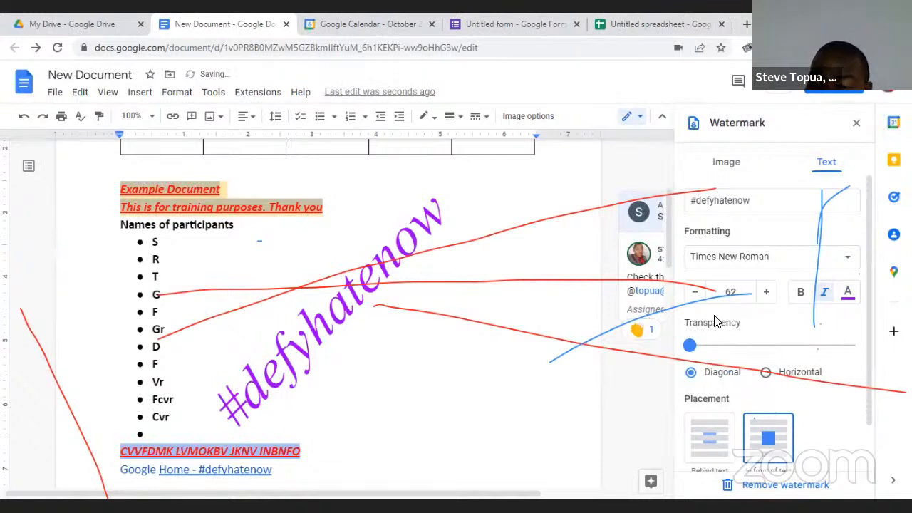
{"action": "left_click_drag", "start_coordinate": [710, 316], "coordinate": [713, 322]}
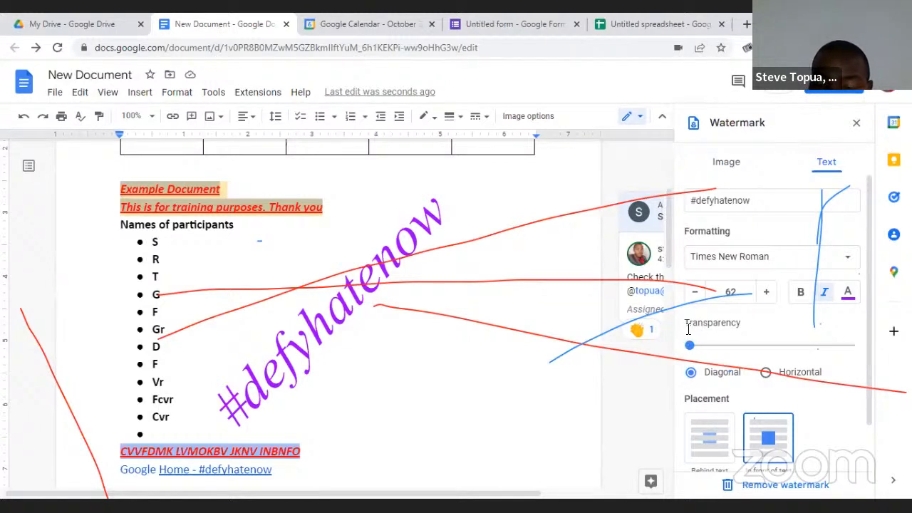
Try several Transparency slider values, finally setting it near the left end.
{"action": "mouse_move", "coordinate": [690, 346]}
{"action": "left_mouse_down"}
{"action": "mouse_move", "coordinate": [831, 346]}
{"action": "mouse_move", "coordinate": [688, 346]}
{"action": "left_mouse_up"}
{"action": "left_click", "coordinate": [718, 346]}
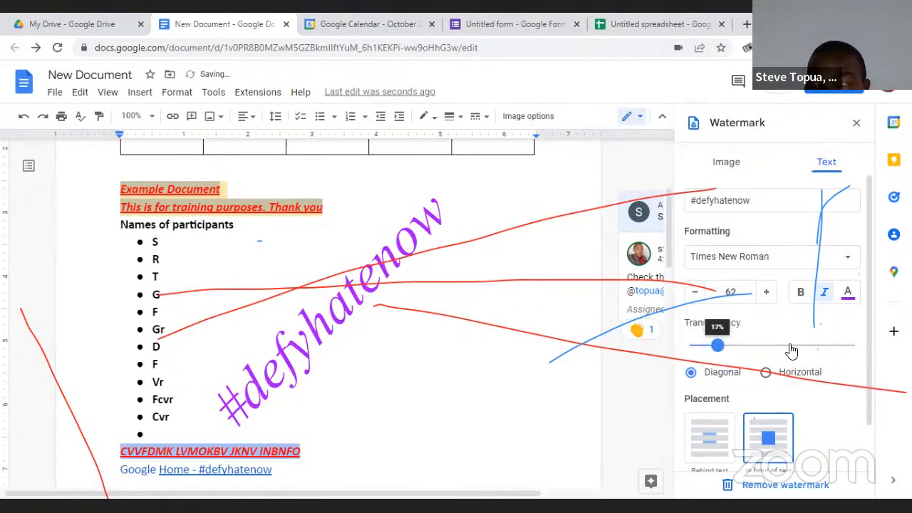
{"action": "left_click", "coordinate": [729, 347]}
{"action": "left_click", "coordinate": [780, 346]}
{"action": "left_click", "coordinate": [685, 349]}
{"action": "left_click", "coordinate": [749, 348]}
{"action": "left_click", "coordinate": [826, 346]}
{"action": "left_click", "coordinate": [816, 346]}
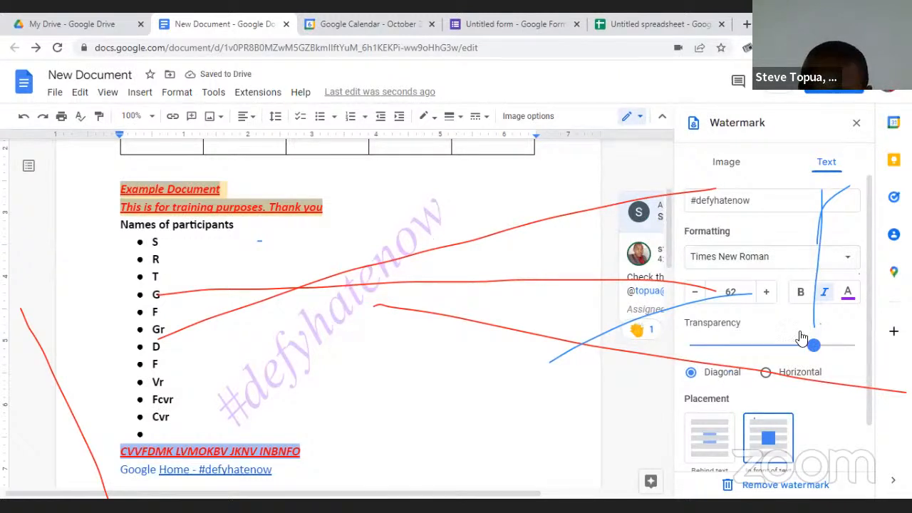
{"action": "left_click_drag", "start_coordinate": [809, 345], "coordinate": [764, 348]}
{"action": "key", "text": "Left"}
{"action": "key", "text": "Left"}
{"action": "key", "text": "Left"}
{"action": "key", "text": "Left"}
{"action": "key", "text": "Left"}
{"action": "key", "text": "Left"}
{"action": "key", "text": "Left"}
{"action": "key", "text": "Left"}
{"action": "key", "text": "Left"}
{"action": "key", "text": "Left"}
{"action": "key", "text": "Left"}
{"action": "key", "text": "Left"}
{"action": "key", "text": "Left"}
{"action": "key", "text": "Left"}
{"action": "key", "text": "Left"}
{"action": "key", "text": "Left"}
{"action": "key", "text": "Left"}
{"action": "key", "text": "Left"}
{"action": "key", "text": "Left"}
{"action": "key", "text": "Left"}
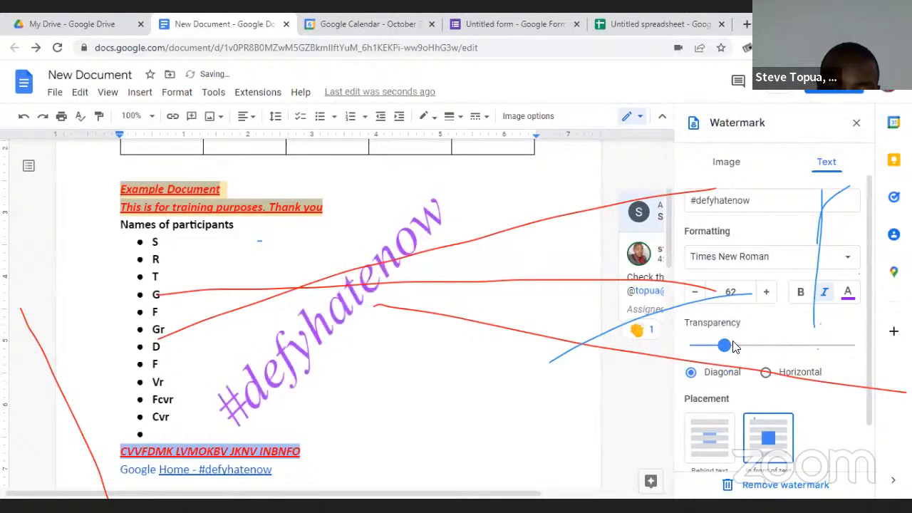
{"action": "left_click", "coordinate": [702, 346]}
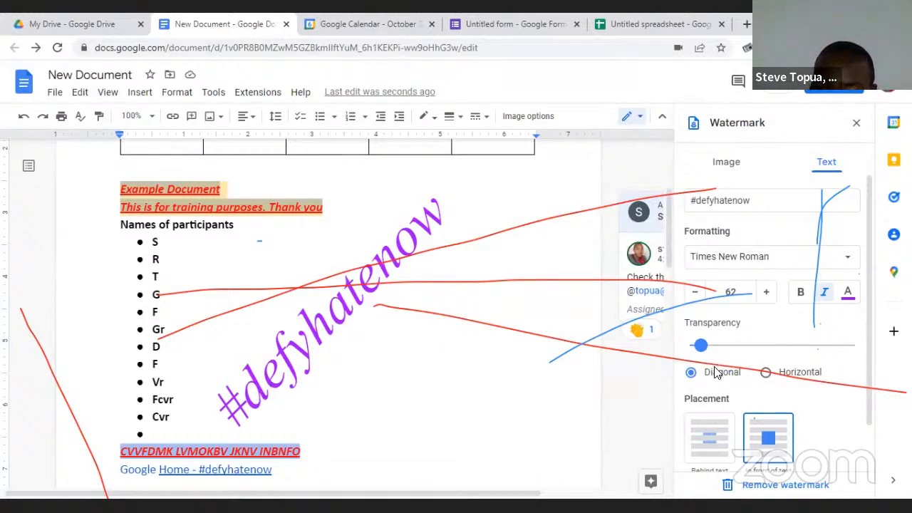
Try a Horizontal layout, keep the watermark Diagonal, and apply the watermark settings.
{"action": "left_click", "coordinate": [765, 375]}
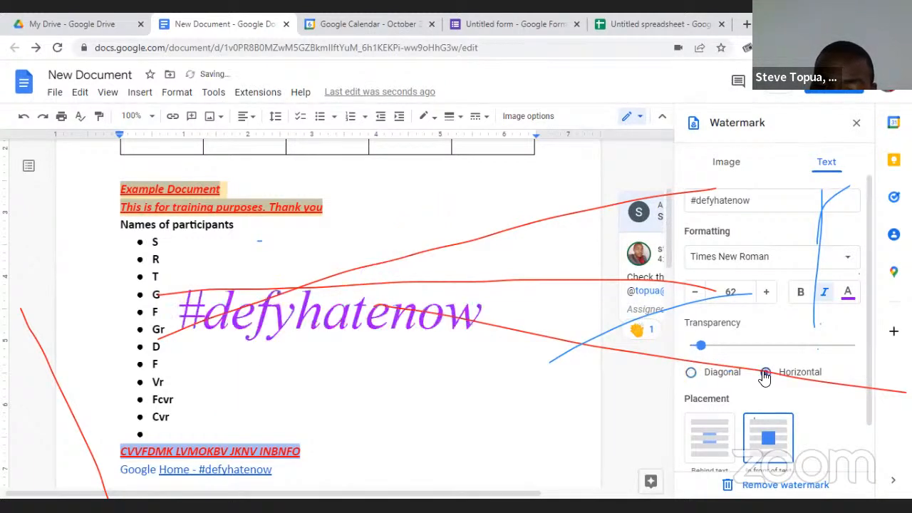
{"action": "left_click", "coordinate": [705, 375]}
{"action": "left_click", "coordinate": [766, 372]}
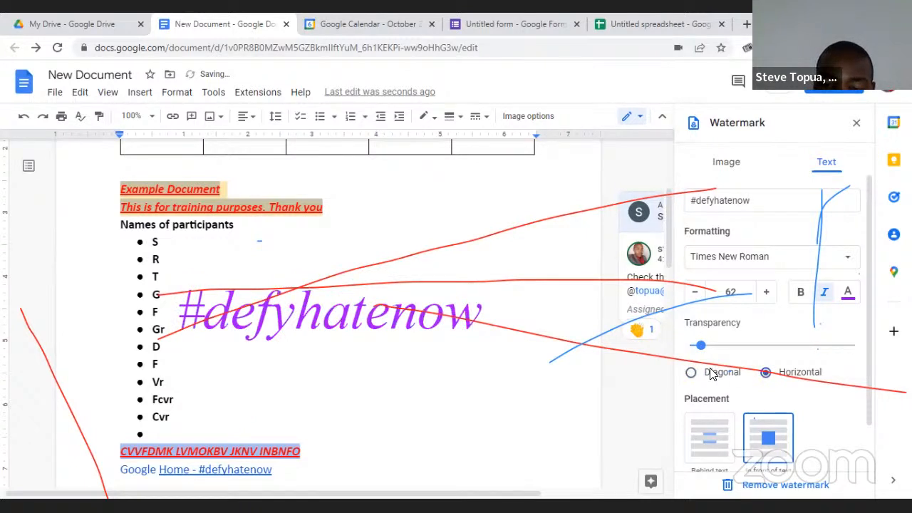
{"action": "left_click", "coordinate": [713, 375]}
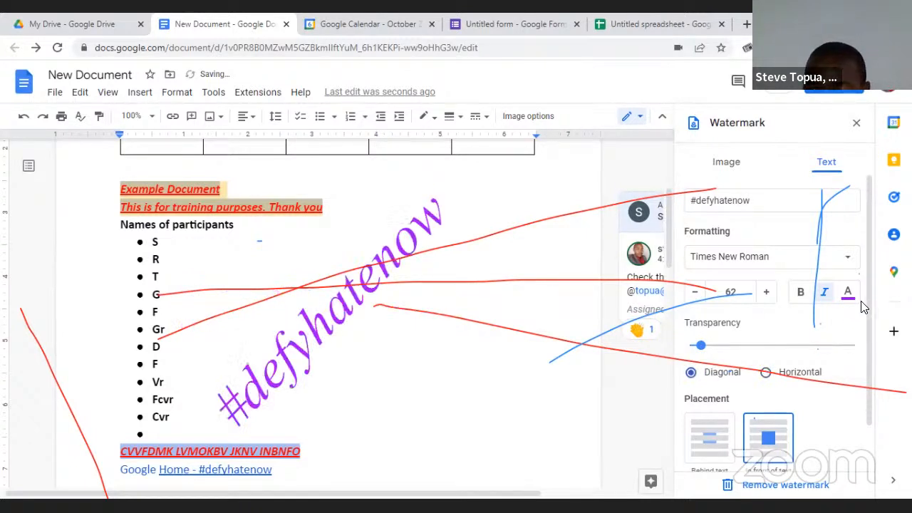
{"action": "scroll", "coordinate": [849, 404], "scroll_direction": "down", "scroll_amount": 1}
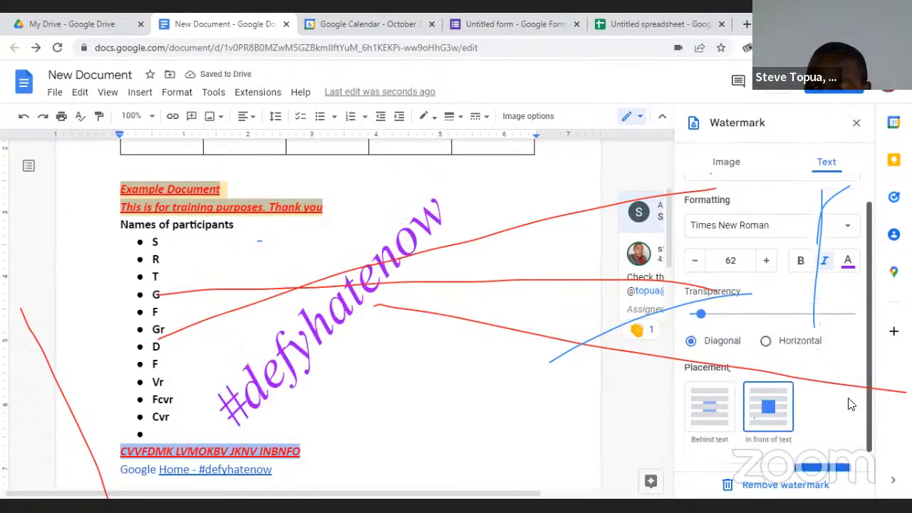
{"action": "scroll", "coordinate": [849, 404], "scroll_direction": "down", "scroll_amount": 1}
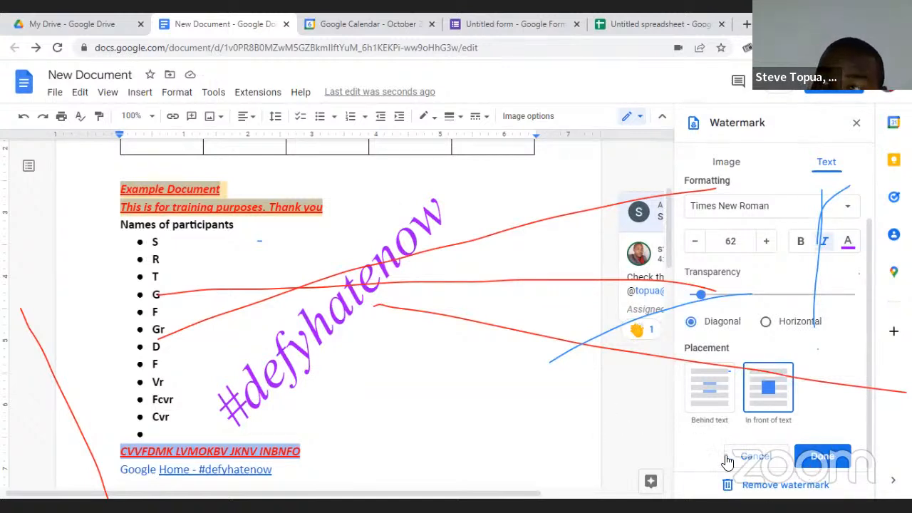
{"action": "left_click", "coordinate": [800, 456]}
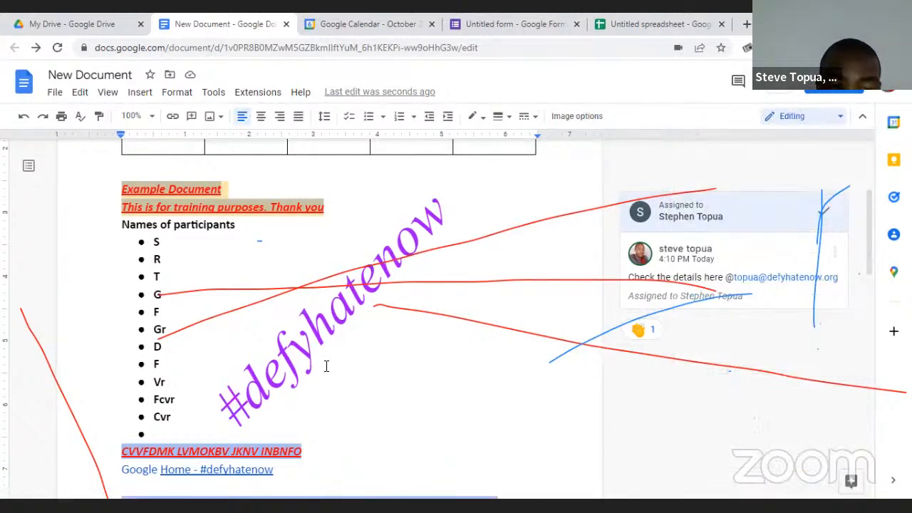
{"action": "left_click", "coordinate": [314, 369]}
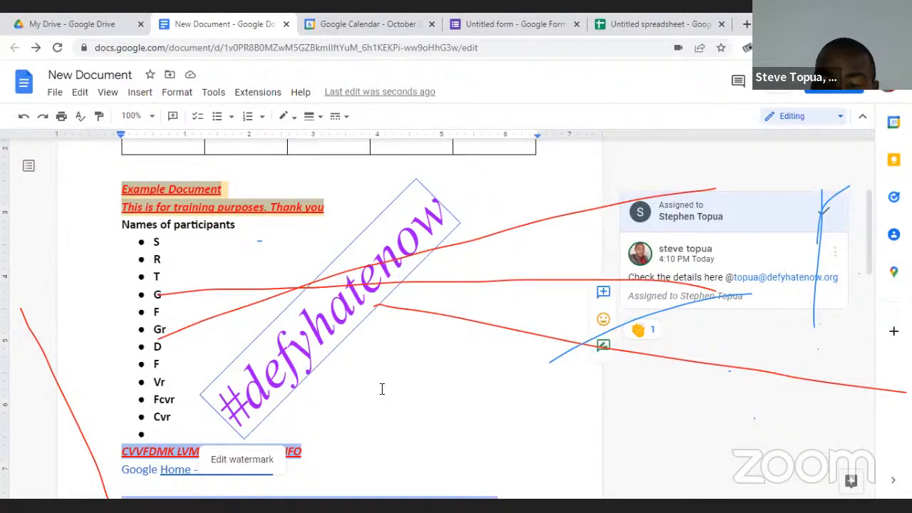
{"action": "key", "text": "Escape"}
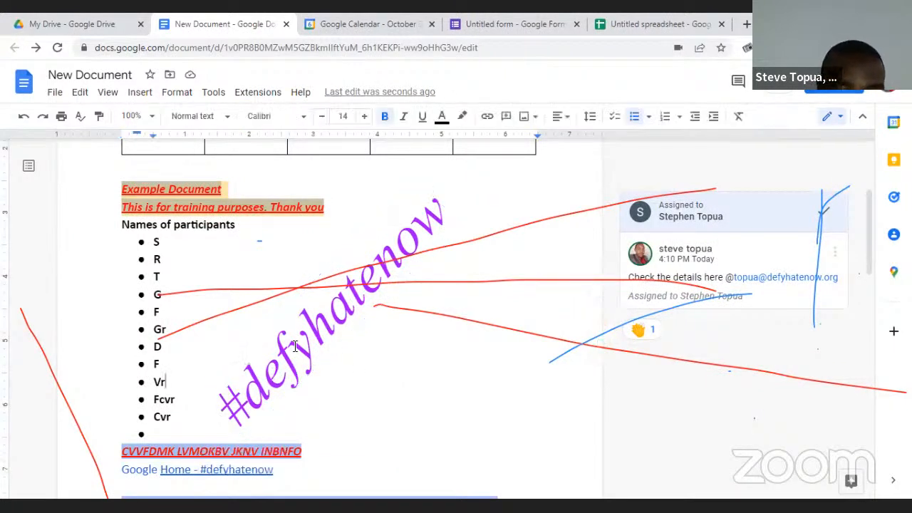
{"action": "left_click", "coordinate": [294, 347]}
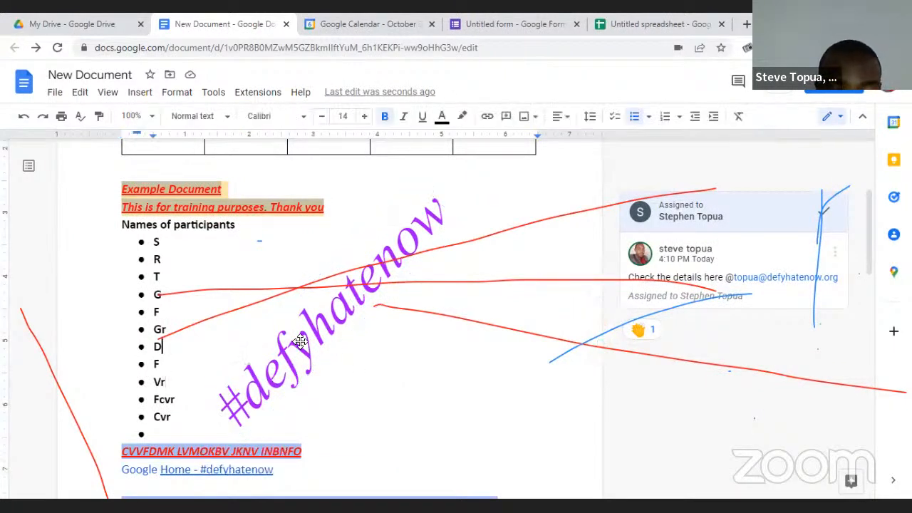
{"action": "left_click", "coordinate": [300, 342]}
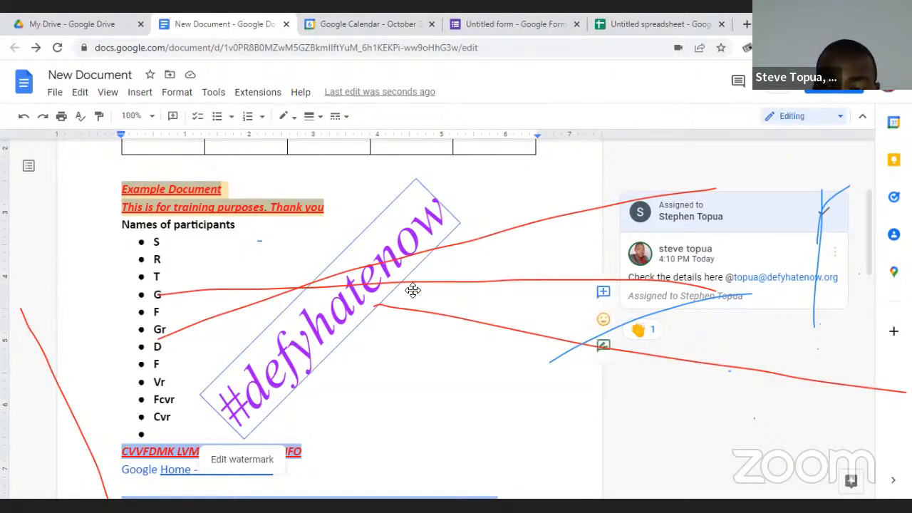
{"action": "left_click", "coordinate": [799, 121]}
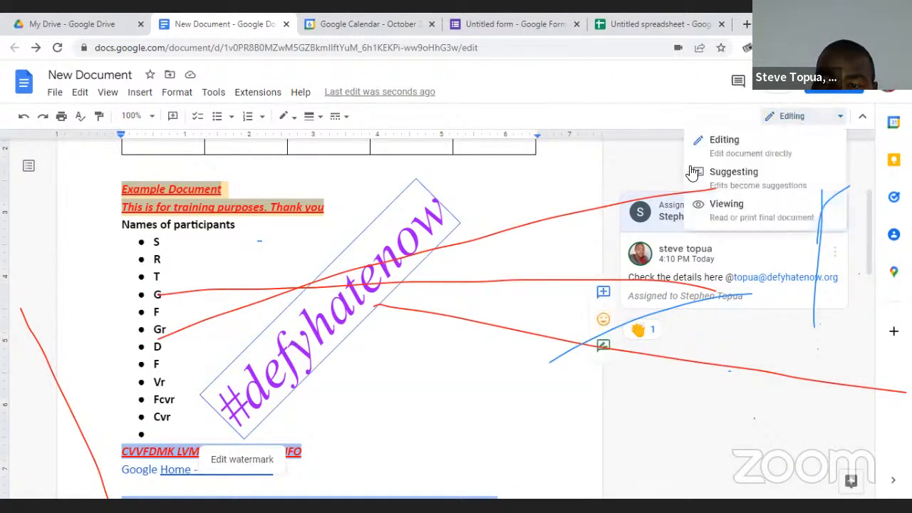
{"action": "left_click", "coordinate": [293, 273]}
{"action": "double_click", "coordinate": [288, 313]}
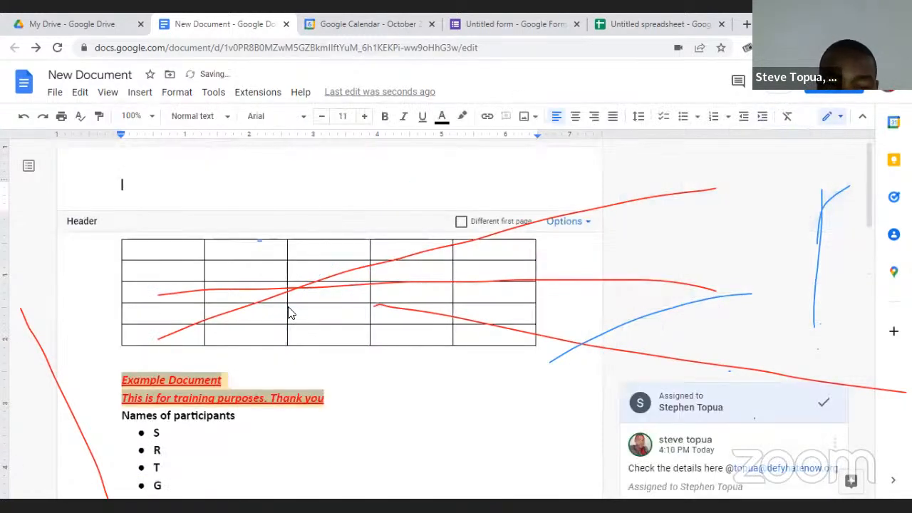
{"action": "left_click", "coordinate": [291, 312]}
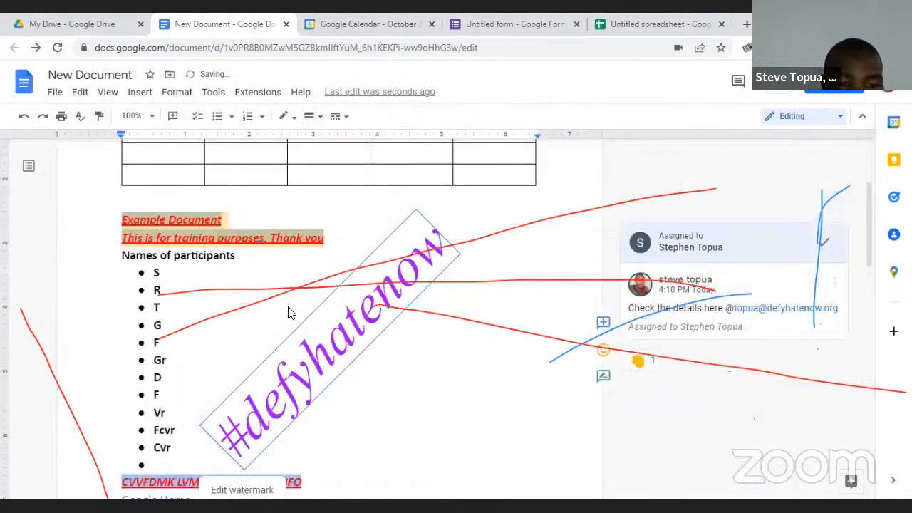
{"action": "left_click", "coordinate": [489, 378]}
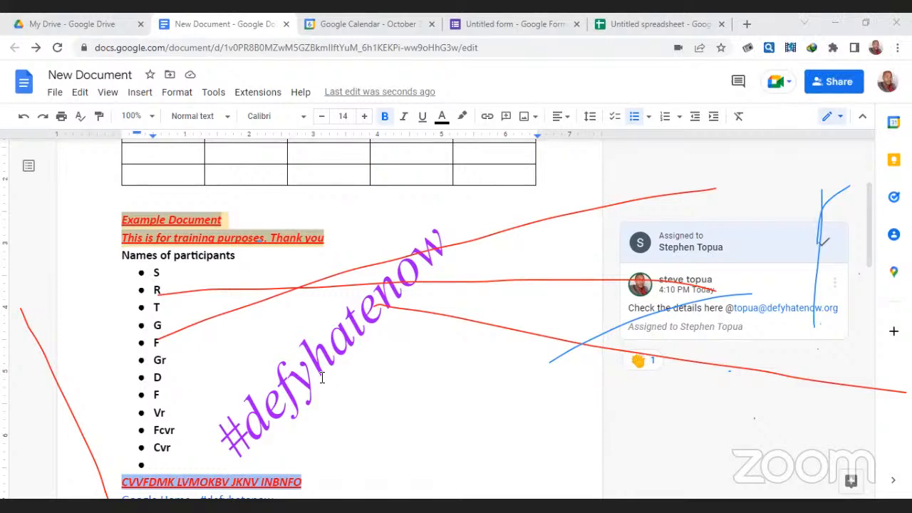
{"action": "left_click", "coordinate": [301, 197]}
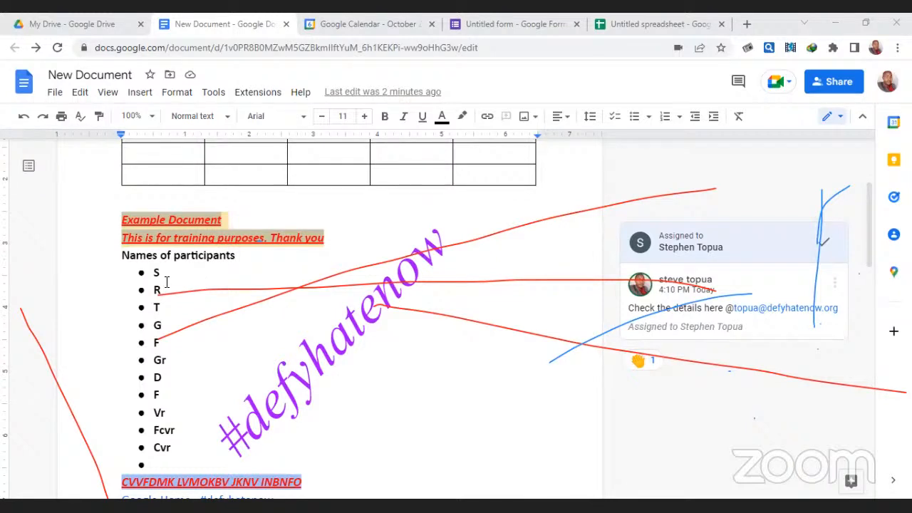
Convert the bulleted participants list into a numbered list.
{"action": "left_click", "coordinate": [141, 275]}
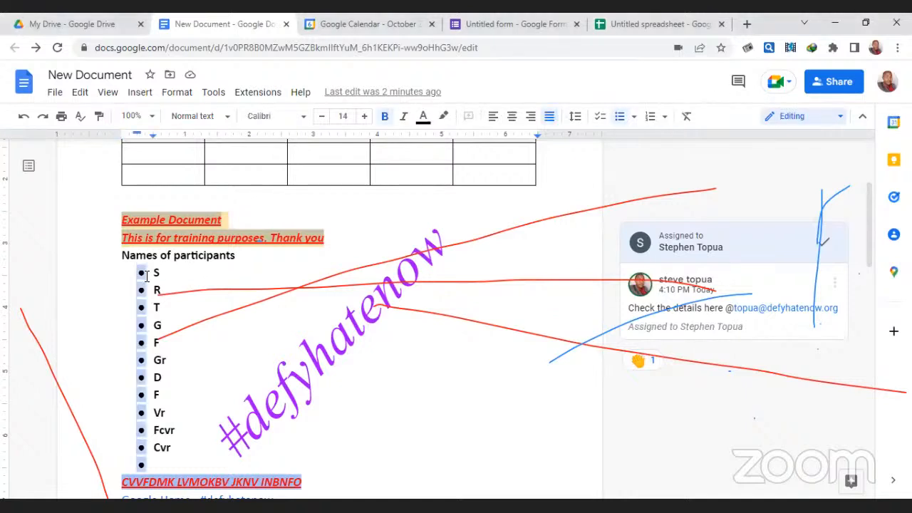
{"action": "left_click", "coordinate": [183, 272]}
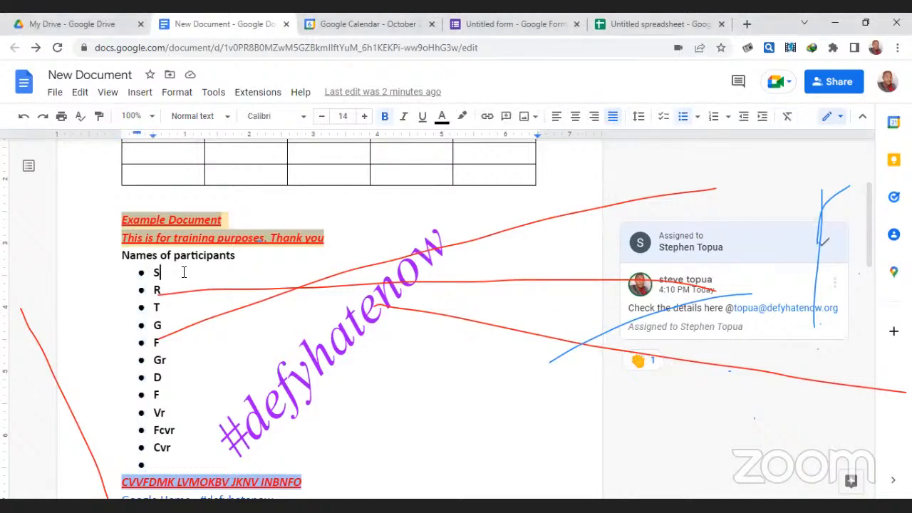
{"action": "left_click", "coordinate": [140, 273]}
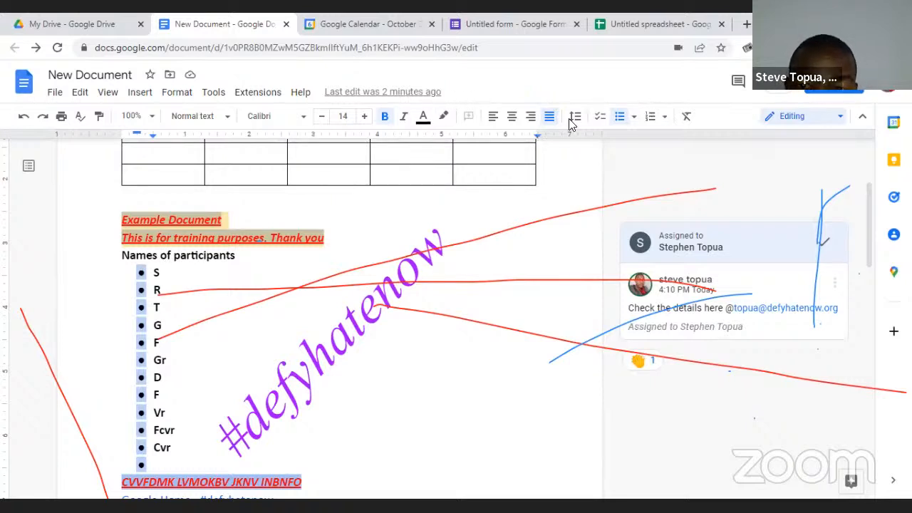
{"action": "left_click", "coordinate": [651, 117]}
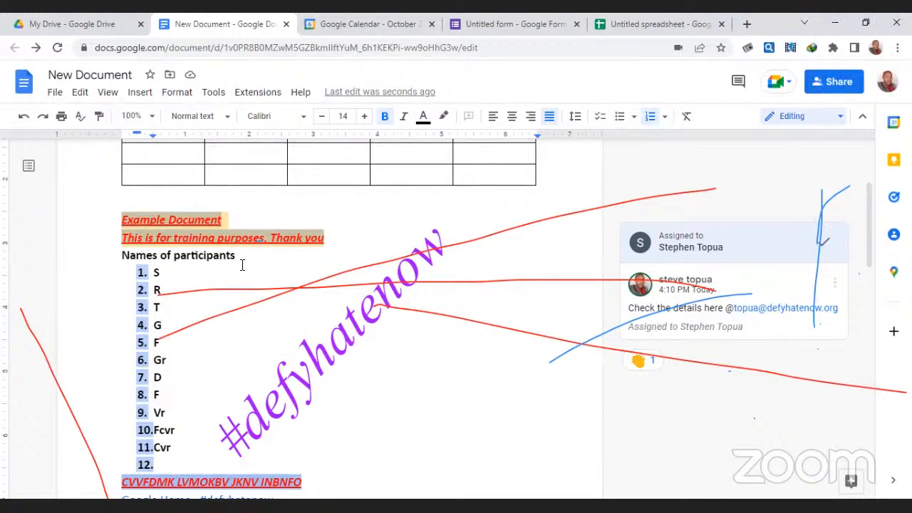
Deselect and then reselect the participants list's numbers.
{"action": "left_click", "coordinate": [206, 277]}
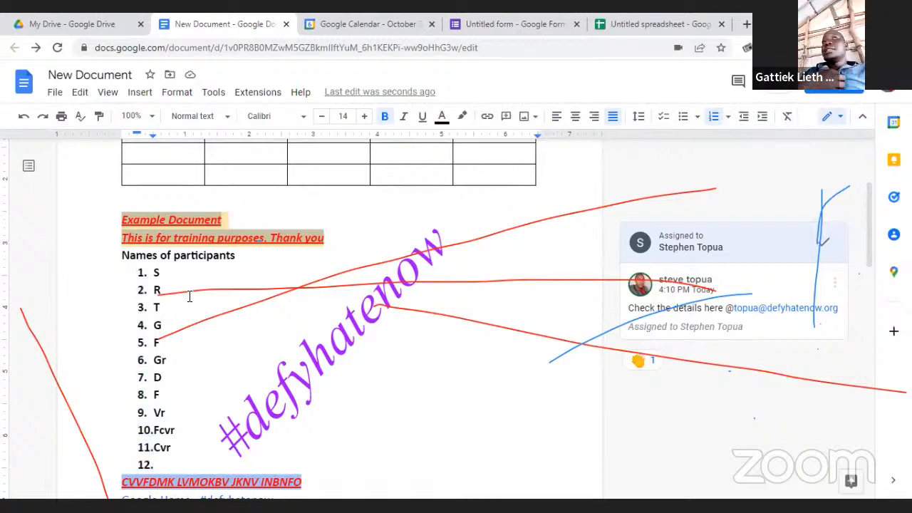
{"action": "left_click", "coordinate": [142, 275]}
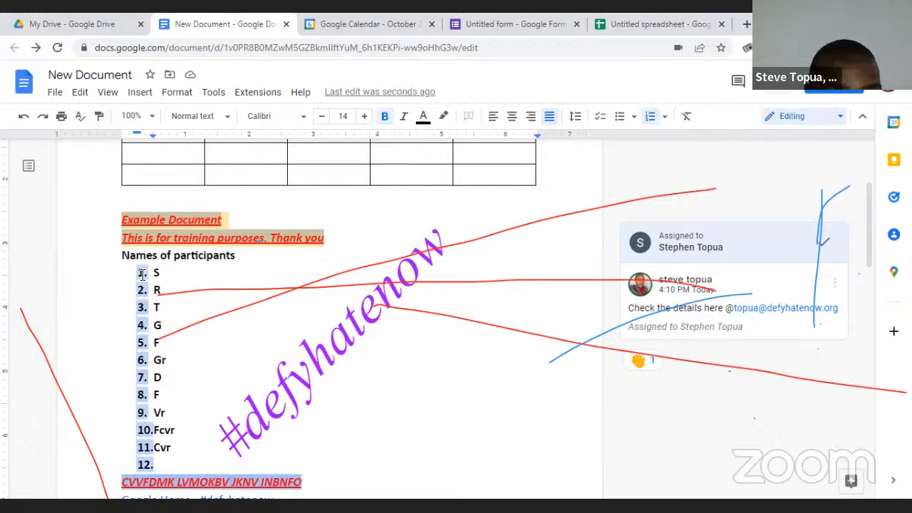
{"action": "left_click", "coordinate": [142, 274]}
{"action": "left_click", "coordinate": [142, 275]}
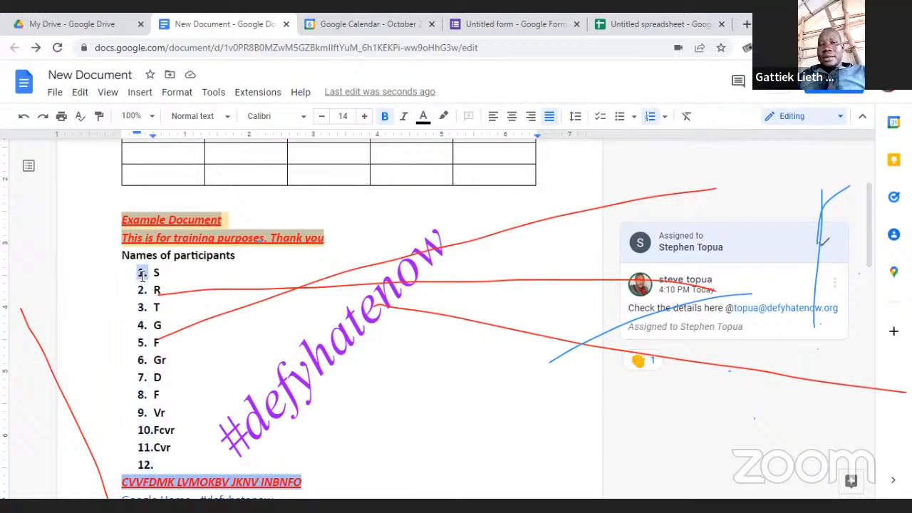
{"action": "left_click", "coordinate": [619, 117]}
{"action": "left_click", "coordinate": [650, 116]}
{"action": "key", "text": "ctrl+shift+9"}
{"action": "key", "text": "ctrl+shift+8"}
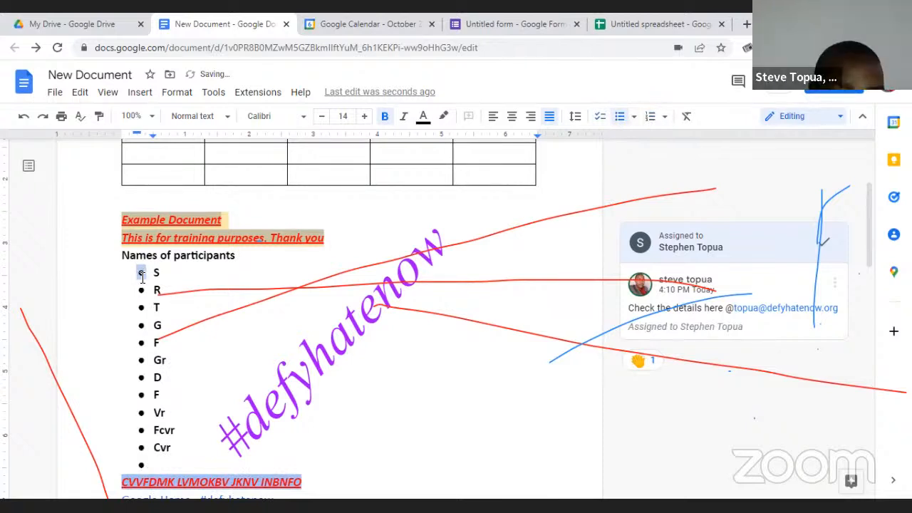
{"action": "key", "text": "Escape"}
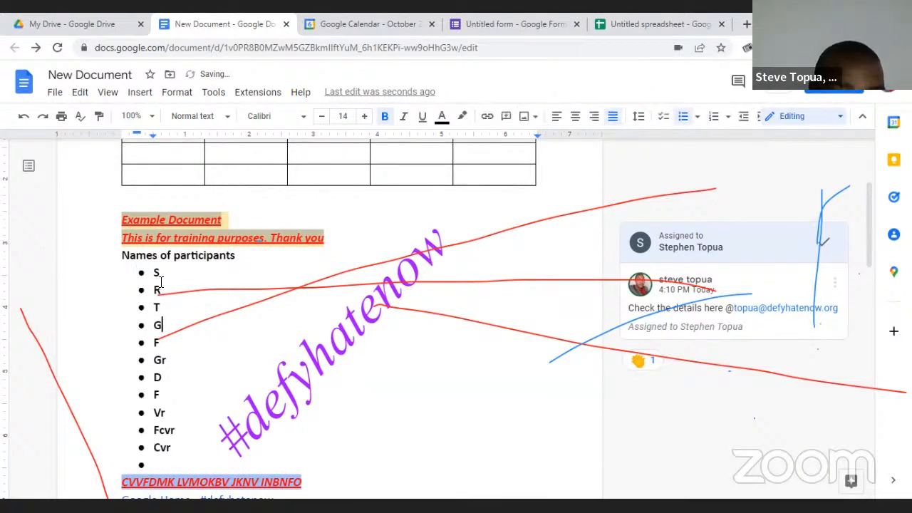
{"action": "left_click", "coordinate": [142, 272]}
{"action": "key", "text": "Escape"}
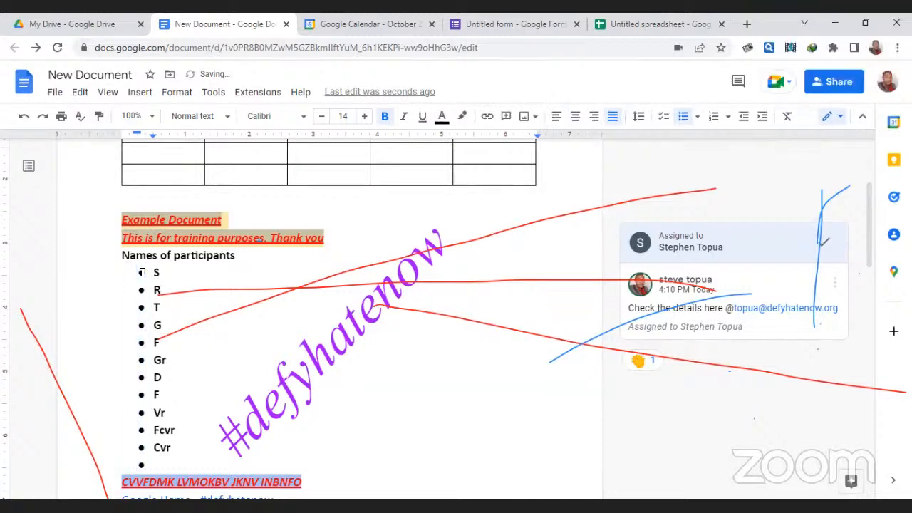
{"action": "double_click", "coordinate": [141, 273]}
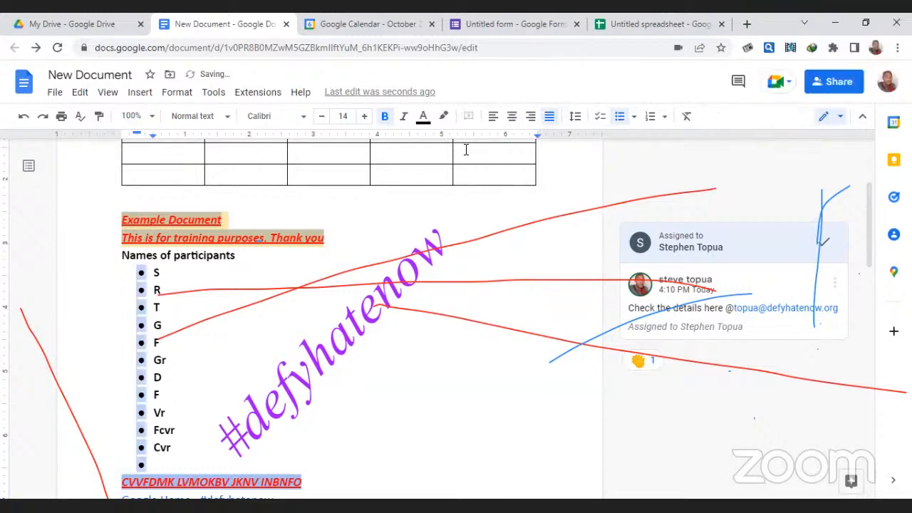
{"action": "left_click", "coordinate": [650, 120]}
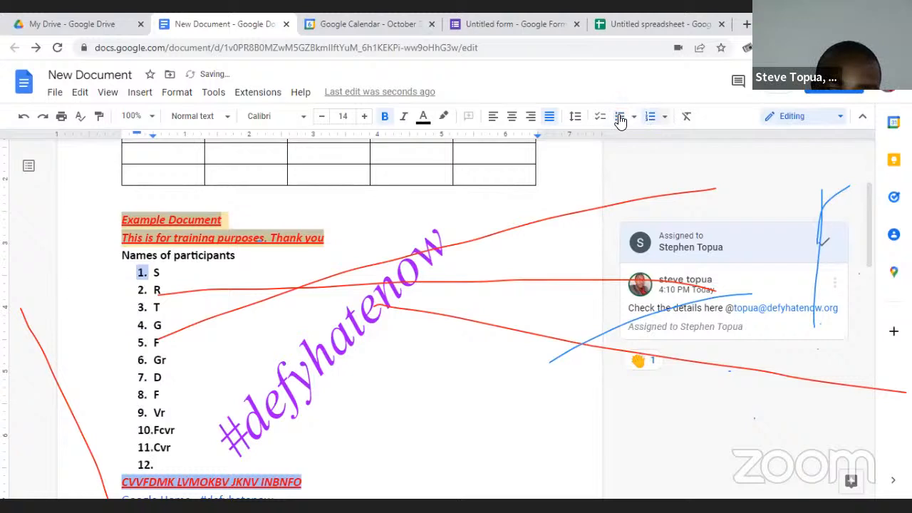
{"action": "left_click", "coordinate": [619, 118]}
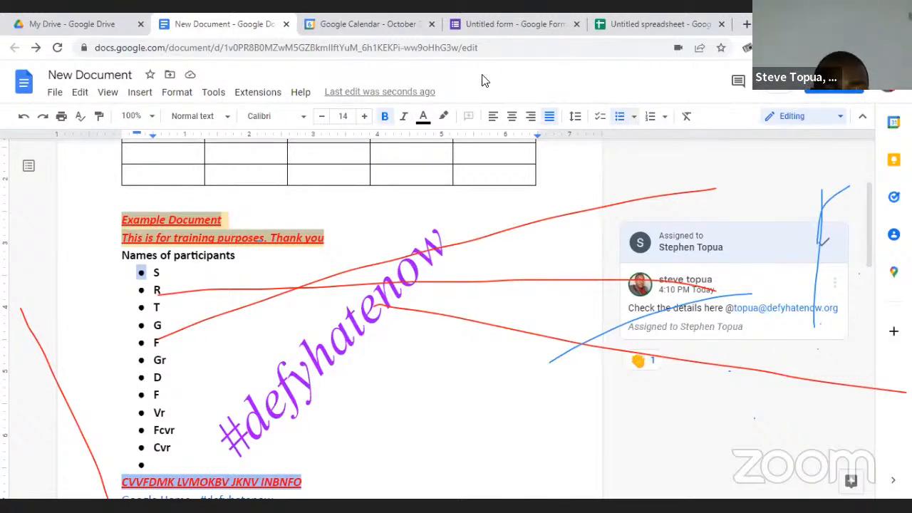
{"action": "left_click", "coordinate": [141, 290]}
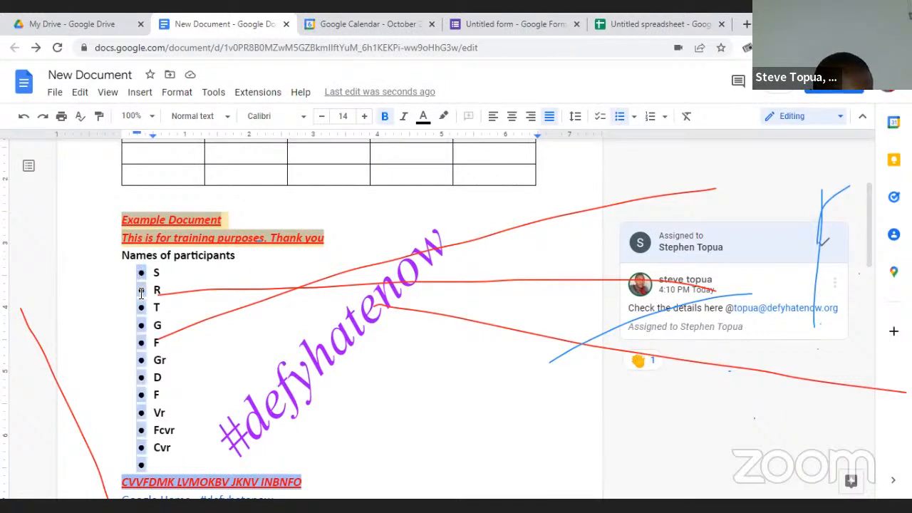
{"action": "left_click", "coordinate": [191, 275]}
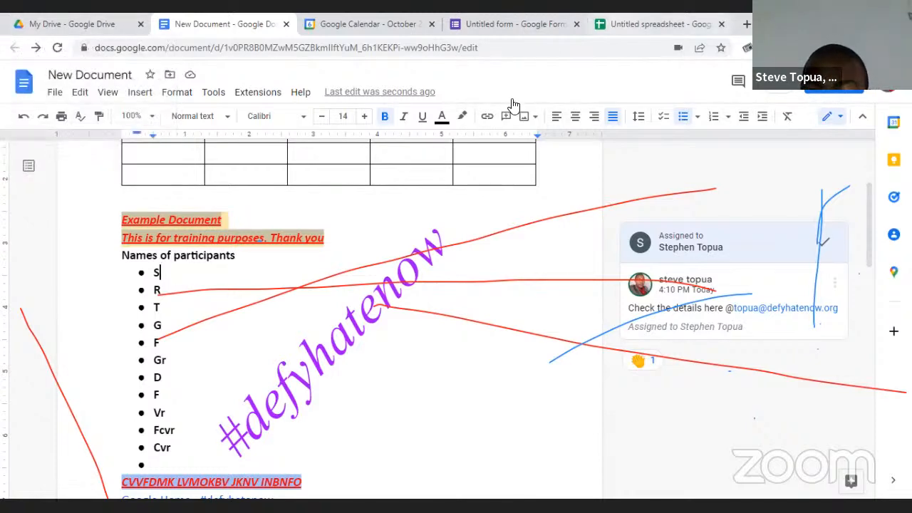
Switch from the untitled spreadsheet to My Drive and glance at the New menu.
{"action": "left_click", "coordinate": [659, 23]}
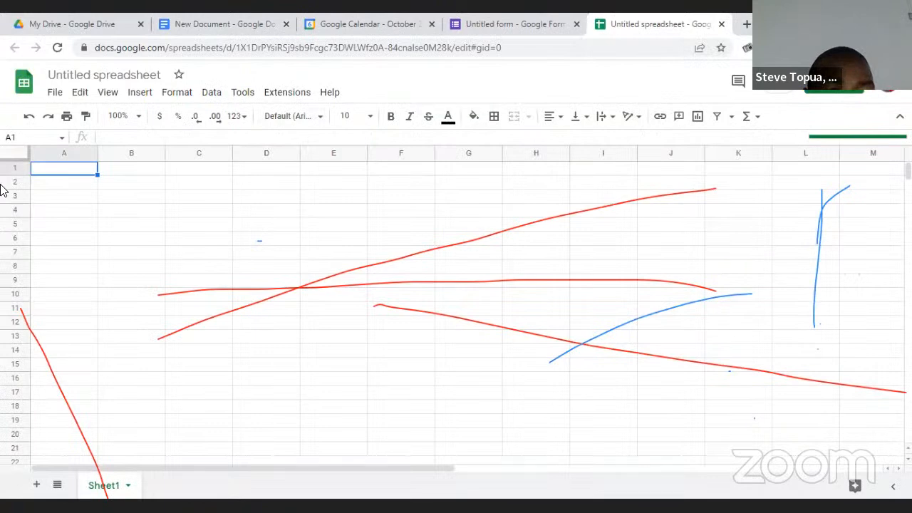
{"action": "left_click", "coordinate": [84, 25]}
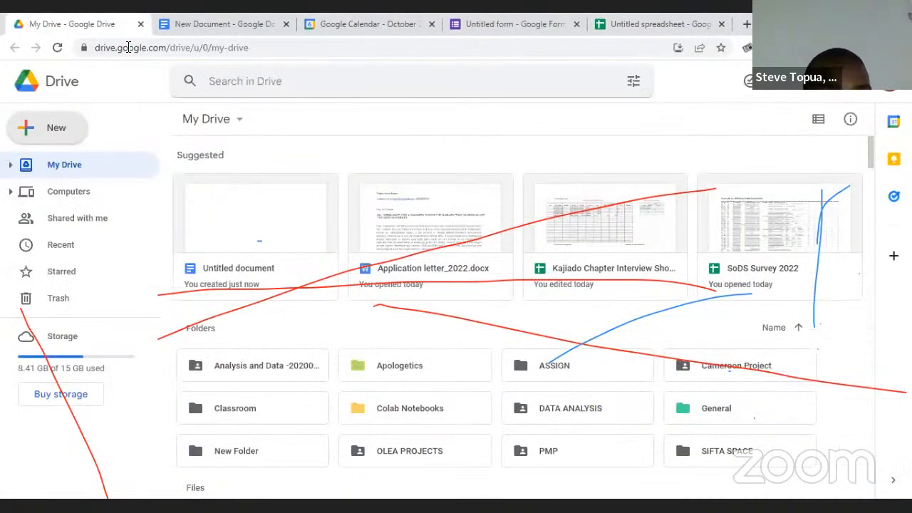
{"action": "left_click", "coordinate": [53, 135]}
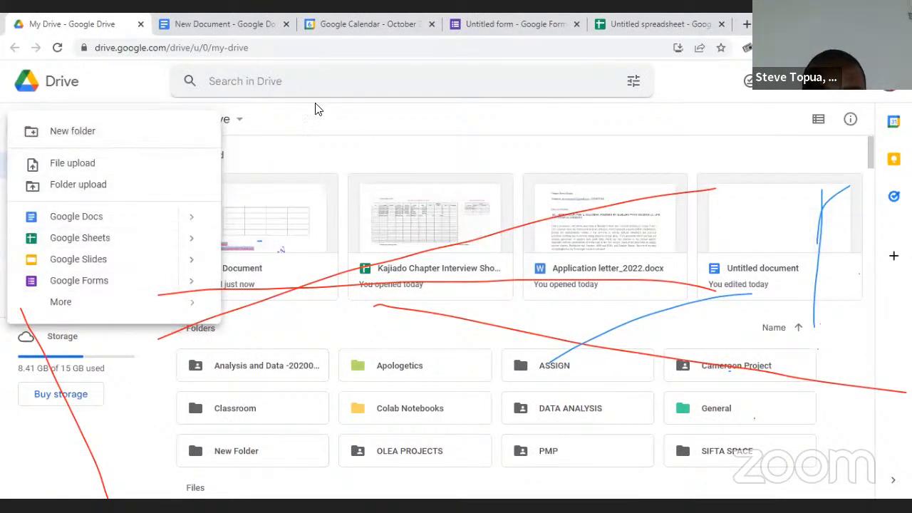
{"action": "left_click", "coordinate": [364, 121]}
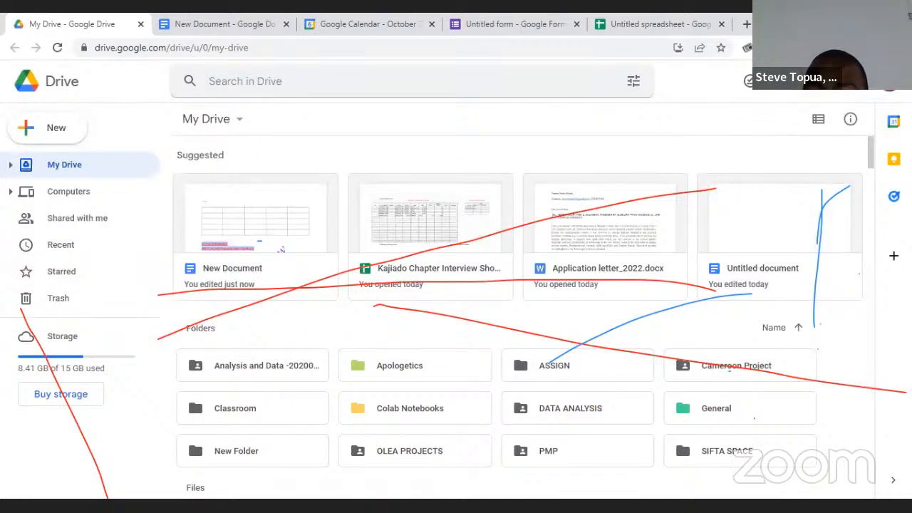
Show the Google apps list and scroll down to Sheets.
{"action": "left_click", "coordinate": [869, 84]}
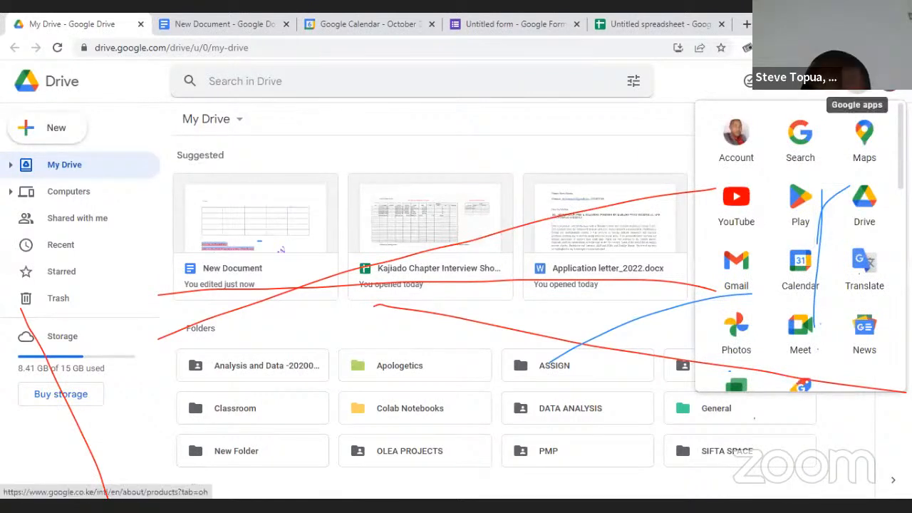
{"action": "scroll", "coordinate": [799, 246], "scroll_direction": "down", "scroll_amount": 1}
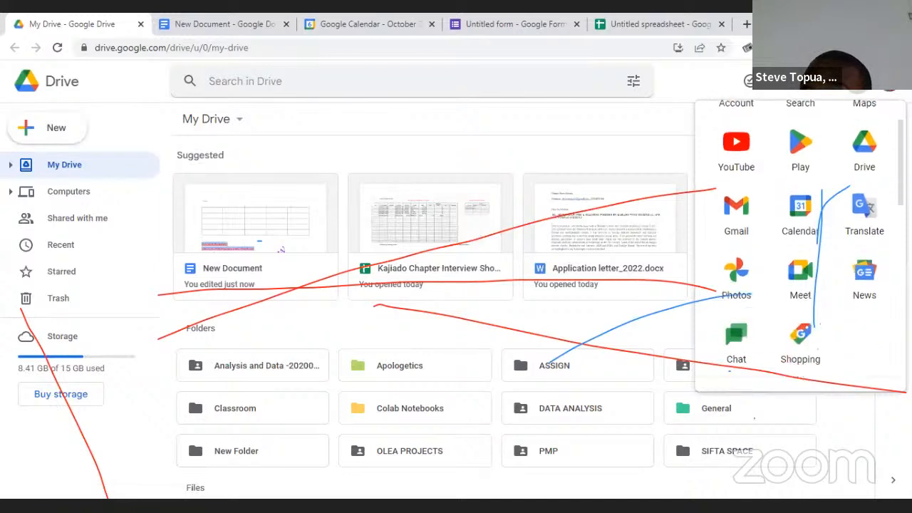
{"action": "scroll", "coordinate": [800, 246], "scroll_direction": "down", "scroll_amount": 5}
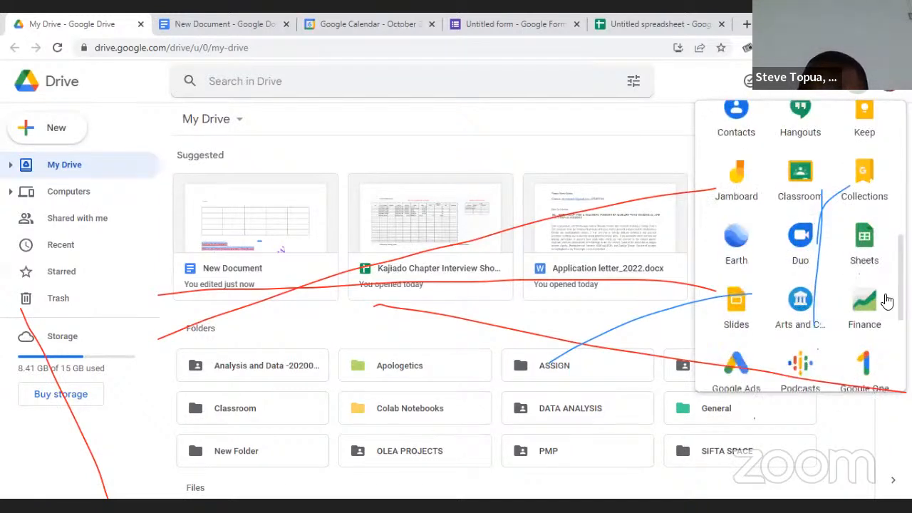
Launch Google Sheets from the apps list and create a new blank spreadsheet.
{"action": "left_click", "coordinate": [878, 250]}
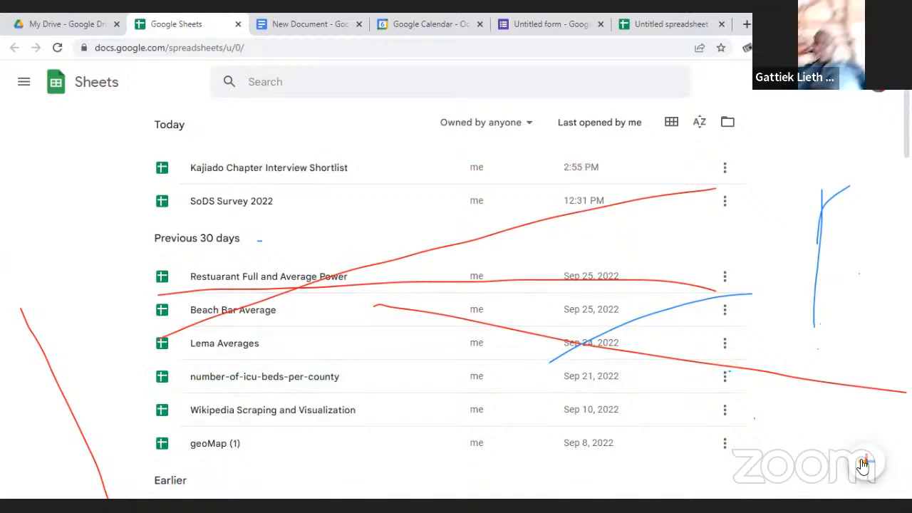
{"action": "mouse_move", "coordinate": [860, 466]}
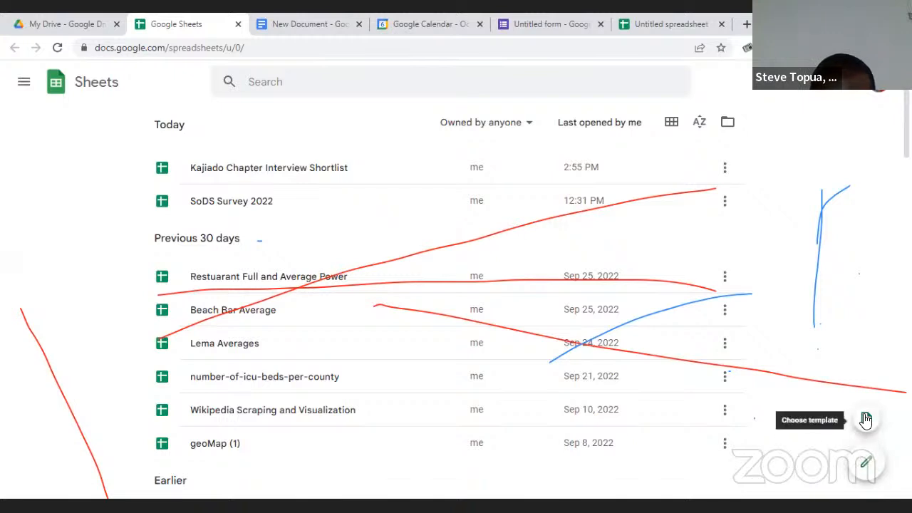
{"action": "left_click", "coordinate": [863, 467]}
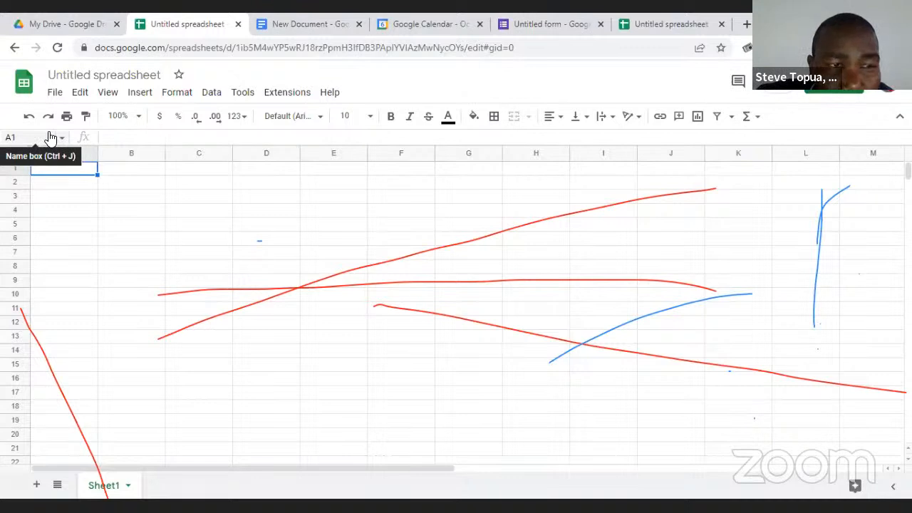
Select cells A2 and A4 in the empty Sheet1.
{"action": "left_click", "coordinate": [81, 180]}
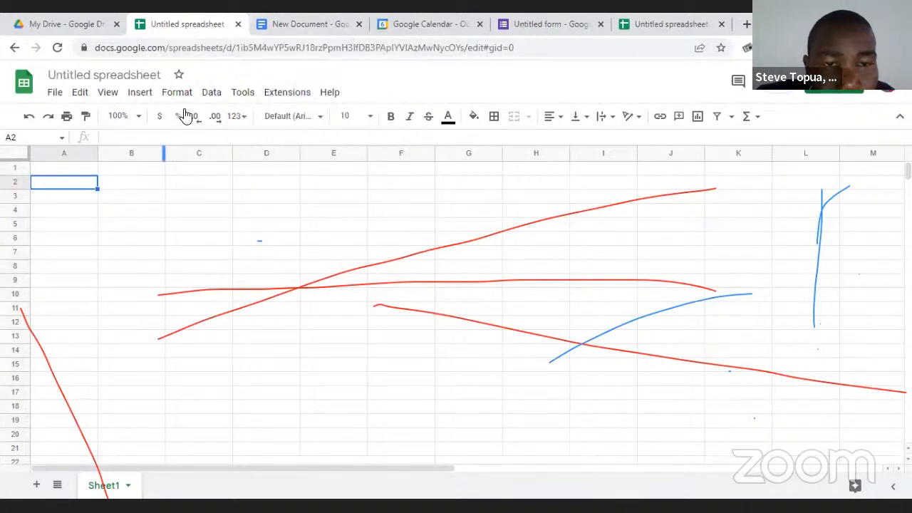
{"action": "left_click", "coordinate": [84, 212]}
{"action": "left_click", "coordinate": [86, 182]}
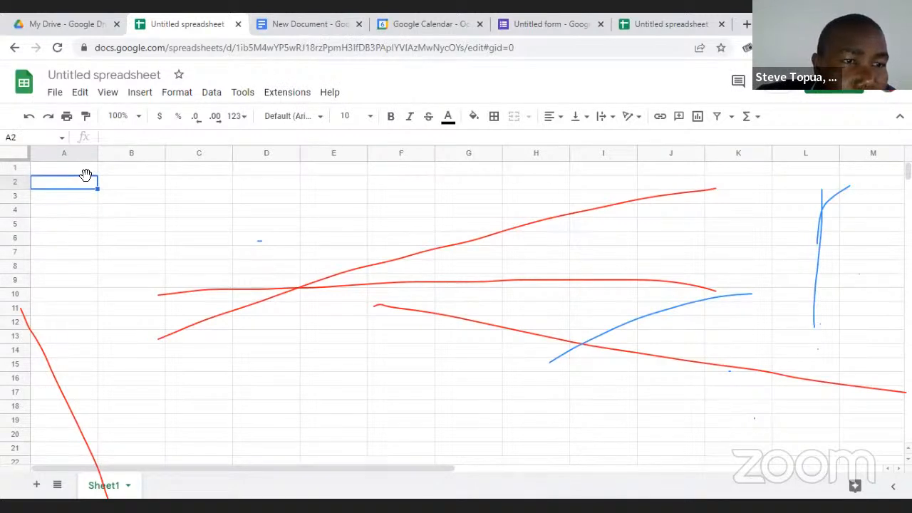
Retitle the spreadsheet 'Give a Title', fixing typos, then select cells D6 and B3.
{"action": "left_click", "coordinate": [124, 70]}
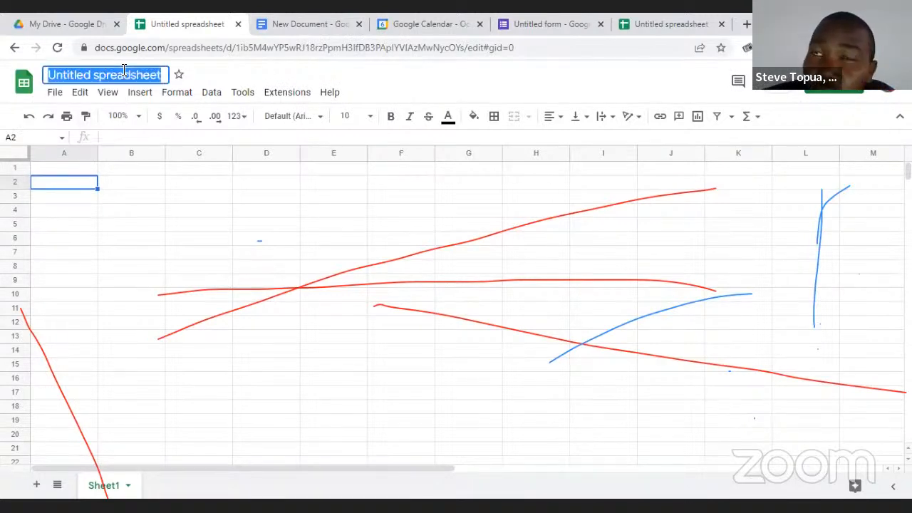
{"action": "type", "text": "Th"}
{"action": "key", "text": "BackSpace"}
{"action": "key", "text": "BackSpace"}
{"action": "type", "text": "Gb"}
{"action": "key", "text": "BackSpace"}
{"action": "type", "text": "ive a Ttile"}
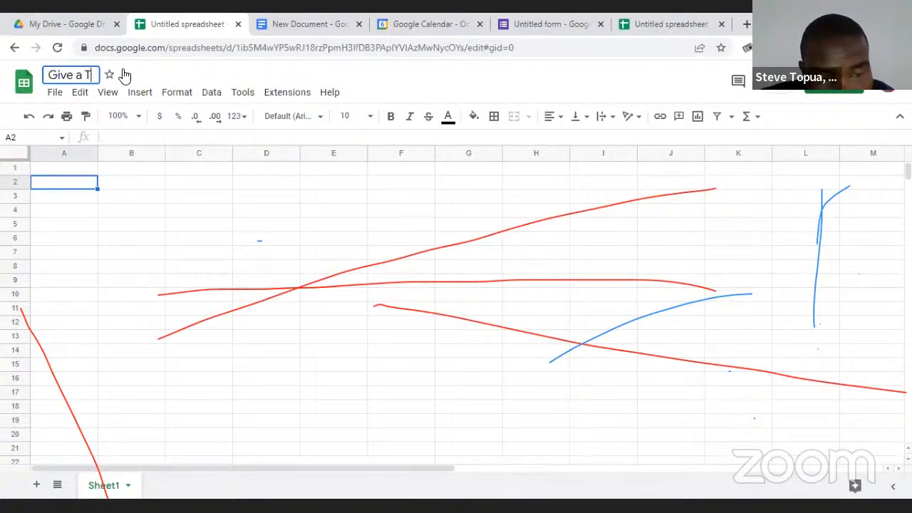
{"action": "key", "text": "BackSpace"}
{"action": "key", "text": "BackSpace"}
{"action": "key", "text": "BackSpace"}
{"action": "key", "text": "BackSpace"}
{"action": "type", "text": "itle"}
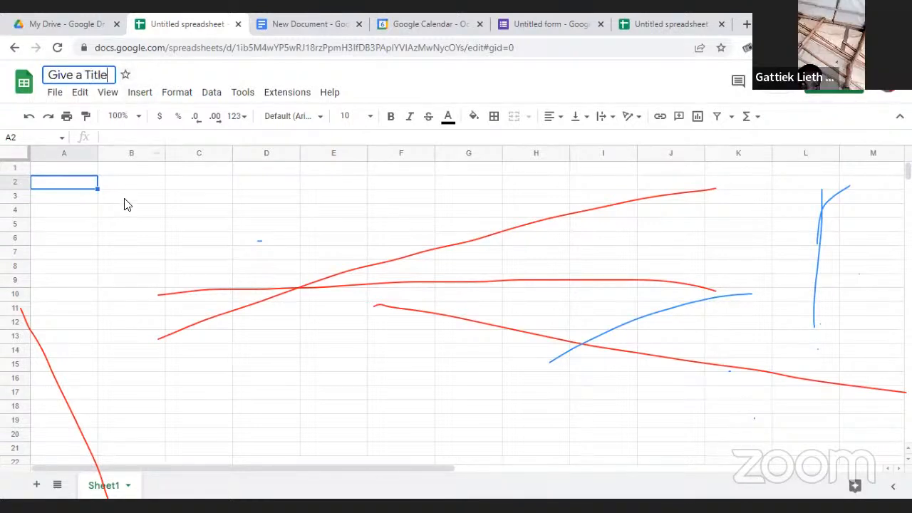
{"action": "left_click", "coordinate": [124, 199]}
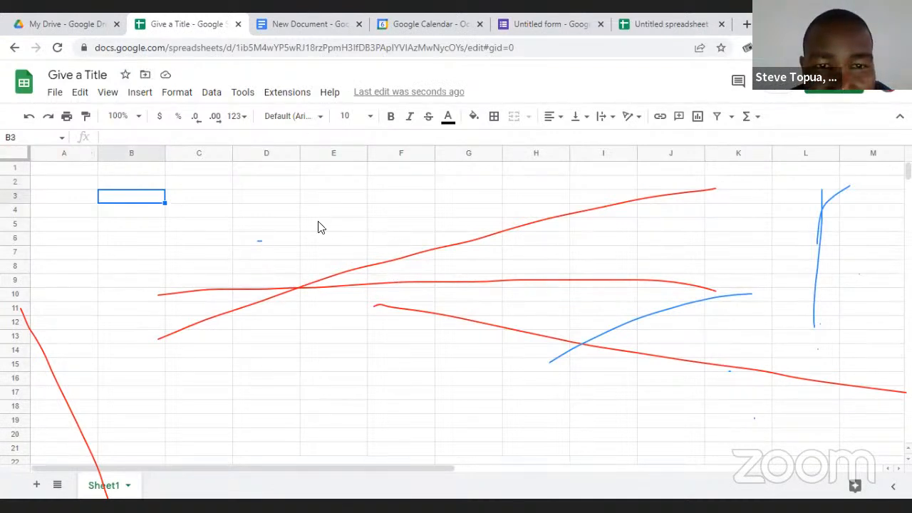
{"action": "left_click", "coordinate": [251, 238]}
{"action": "left_click", "coordinate": [143, 190]}
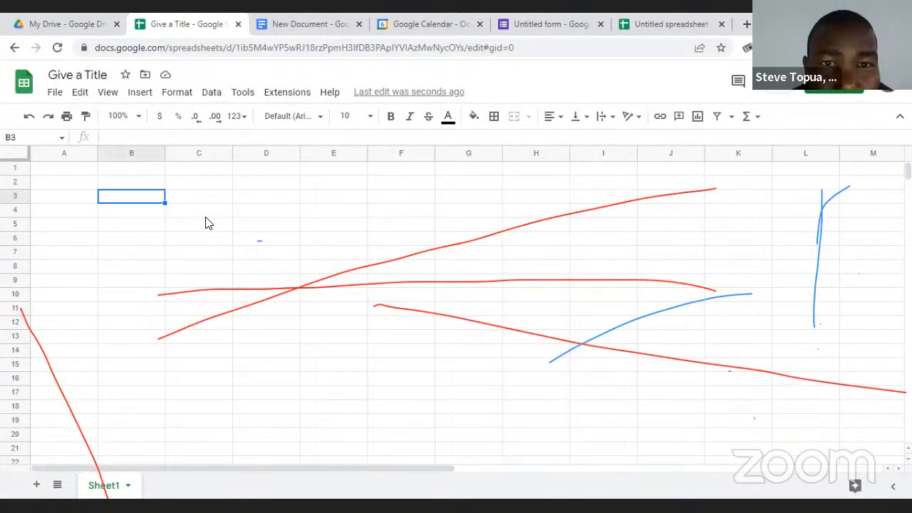
{"action": "left_click", "coordinate": [54, 93]}
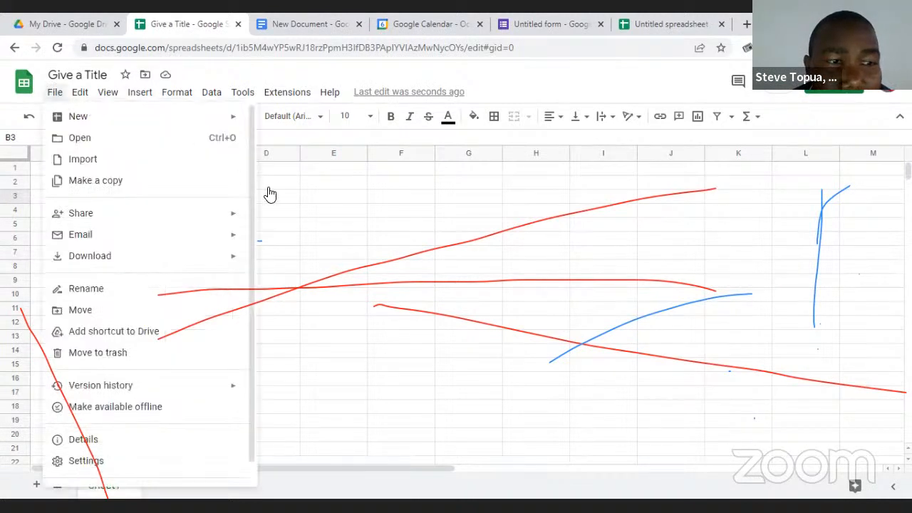
{"action": "left_click", "coordinate": [347, 214]}
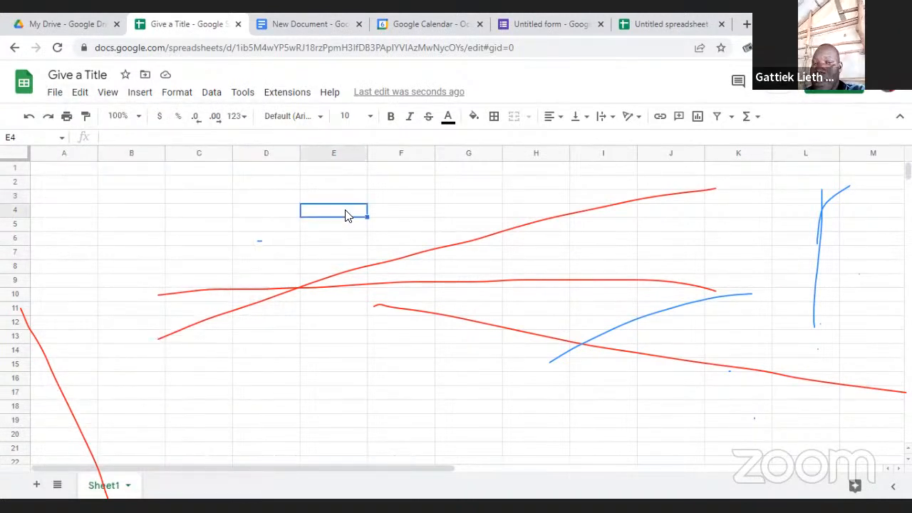
{"action": "left_click", "coordinate": [62, 167]}
{"action": "left_click", "coordinate": [75, 199]}
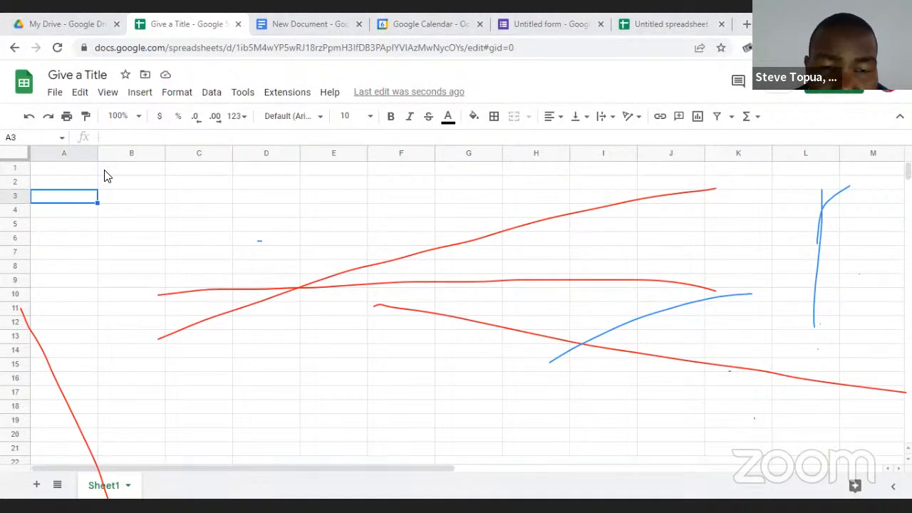
{"action": "left_click", "coordinate": [154, 258]}
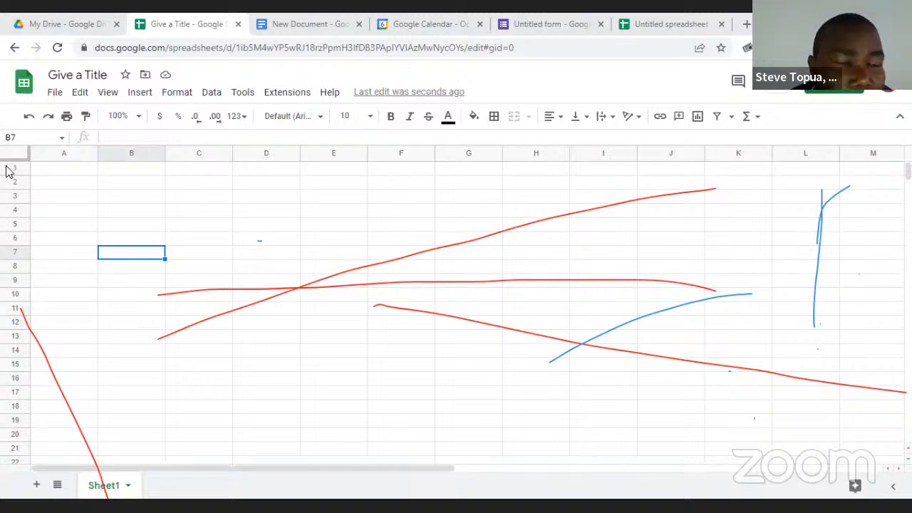
{"action": "left_click_drag", "start_coordinate": [32, 170], "coordinate": [76, 224]}
{"action": "left_click", "coordinate": [64, 182]}
{"action": "left_click", "coordinate": [70, 240]}
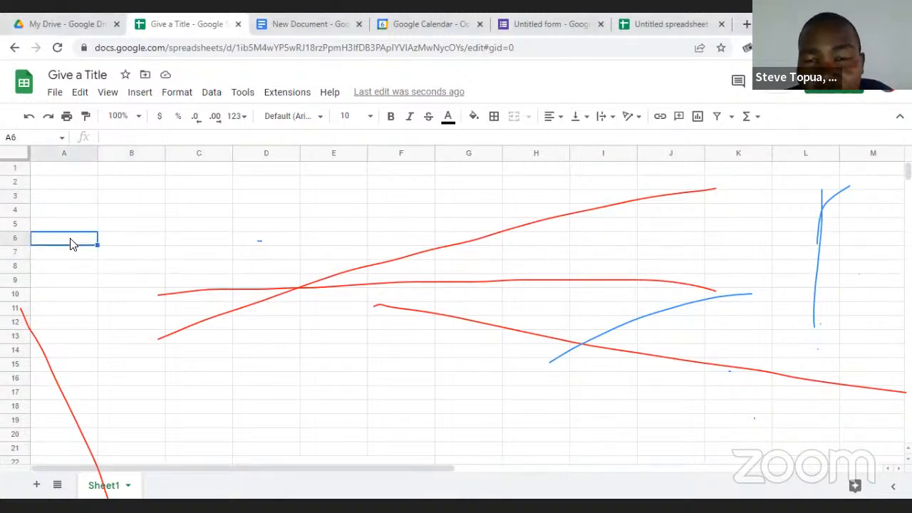
{"action": "left_click", "coordinate": [78, 171]}
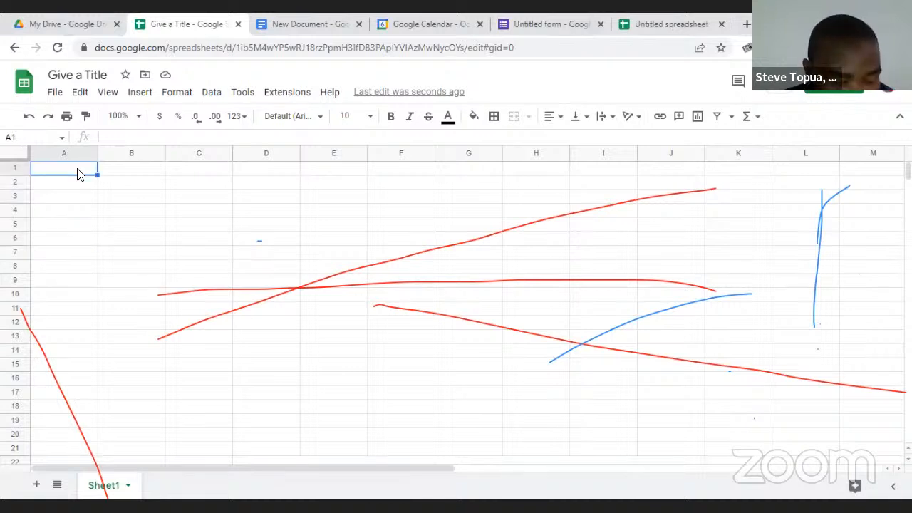
{"action": "key", "text": "ctrl+Down"}
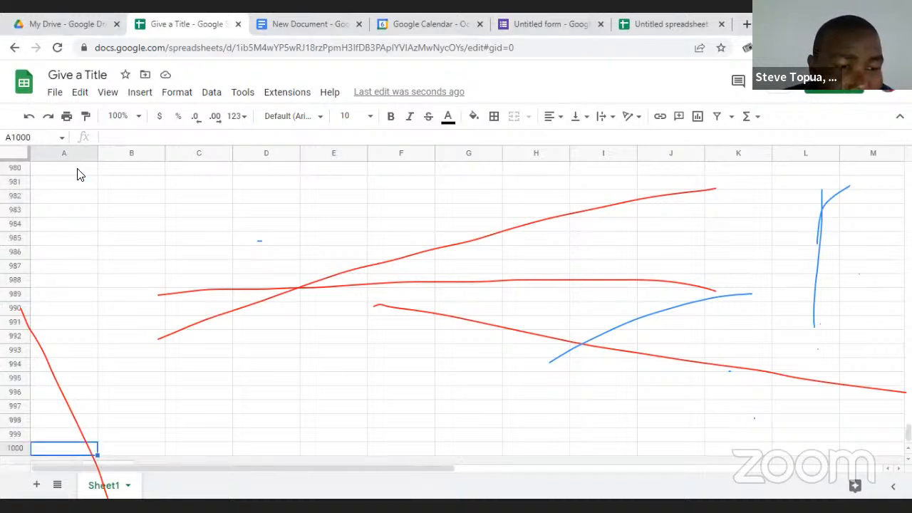
{"action": "key", "text": "ctrl+Up"}
{"action": "key", "text": "ctrl+Down"}
{"action": "key", "text": "ctrl+Up"}
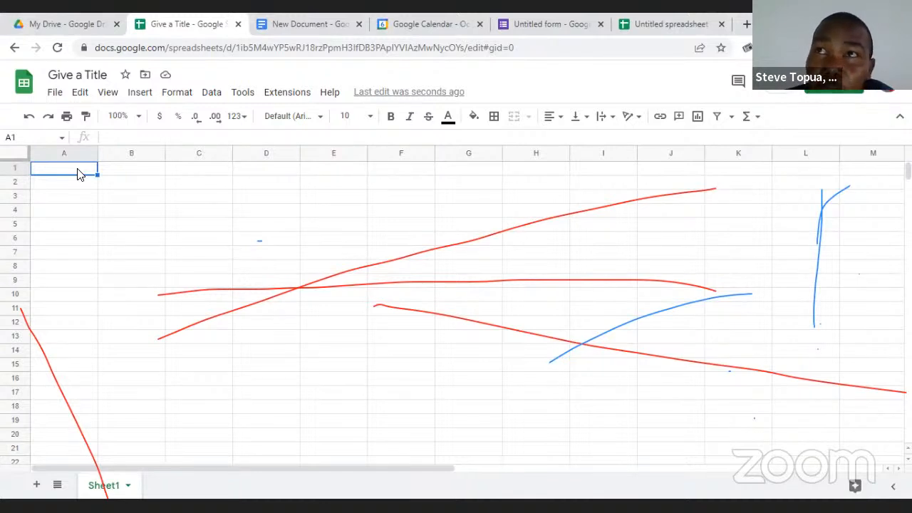
{"action": "key", "text": "ctrl+Down"}
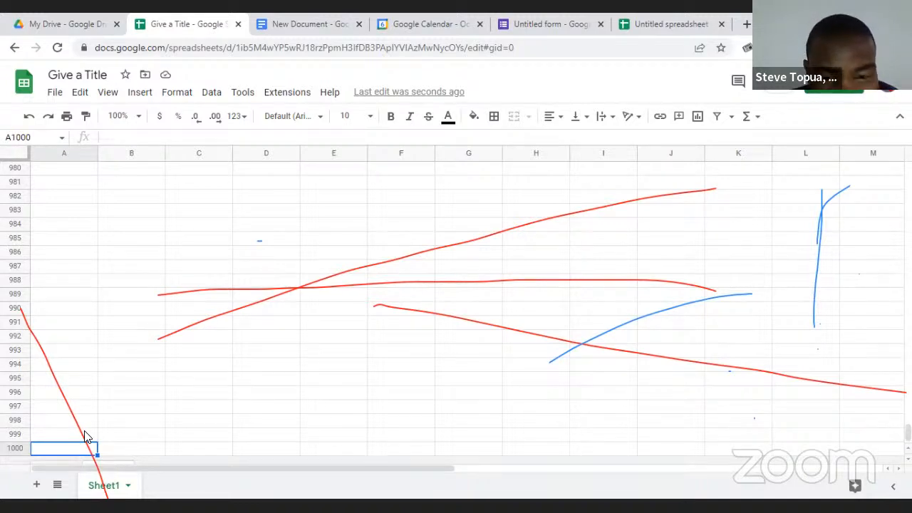
{"action": "key", "text": "ctrl+Home"}
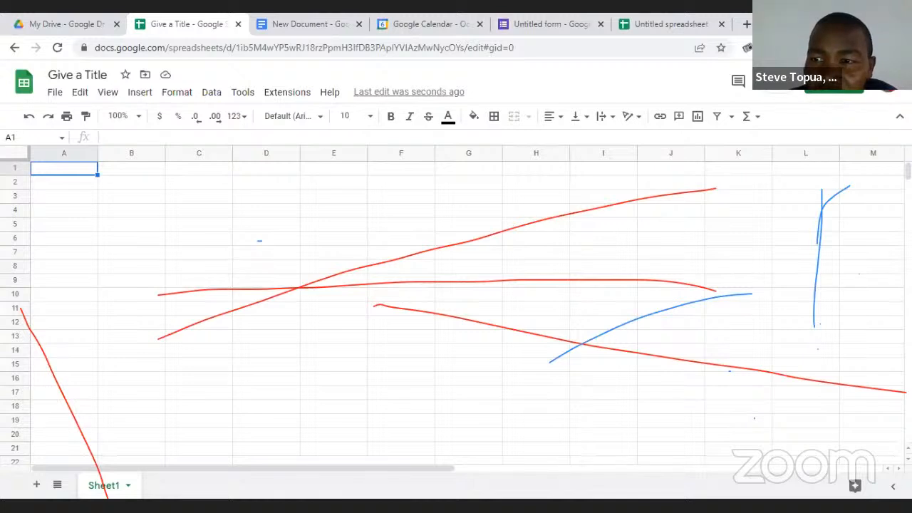
{"action": "left_click_drag", "start_coordinate": [907, 171], "coordinate": [907, 194]}
{"action": "key", "text": "ctrl+Home"}
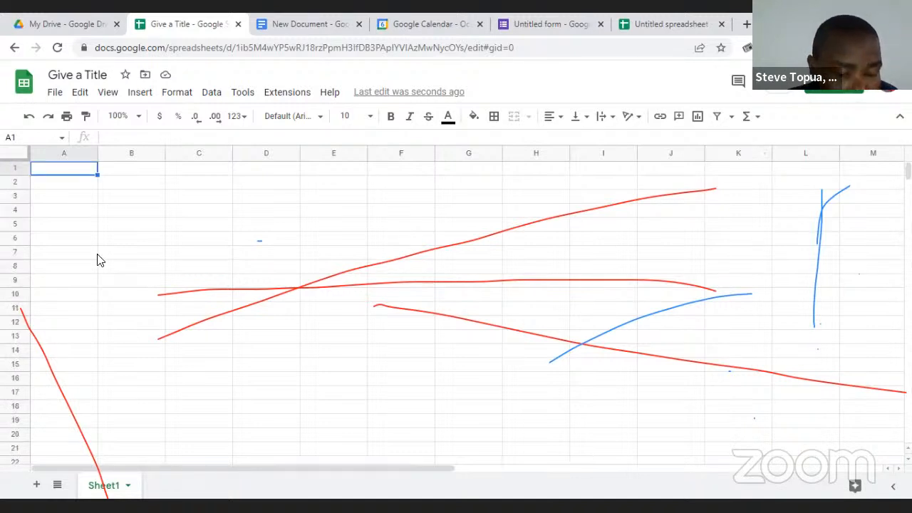
{"action": "key", "text": "ctrl+Right"}
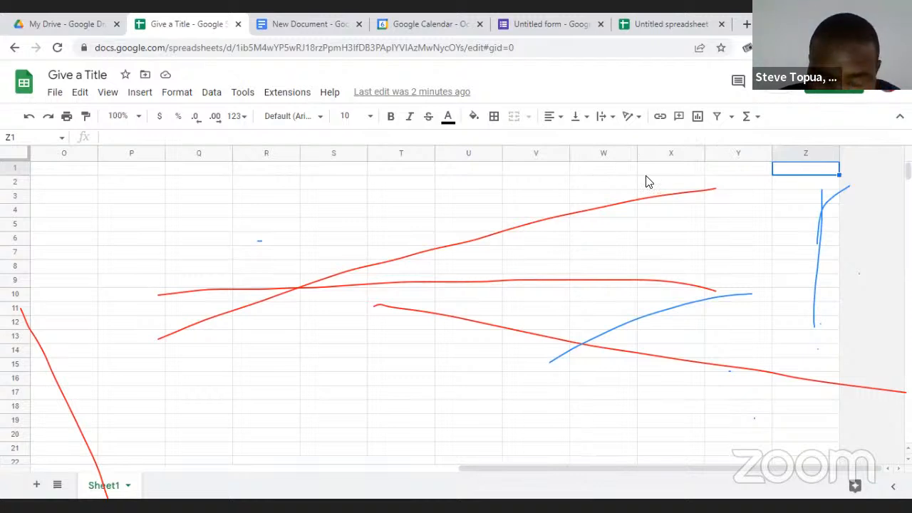
{"action": "key", "text": "ctrl+Home"}
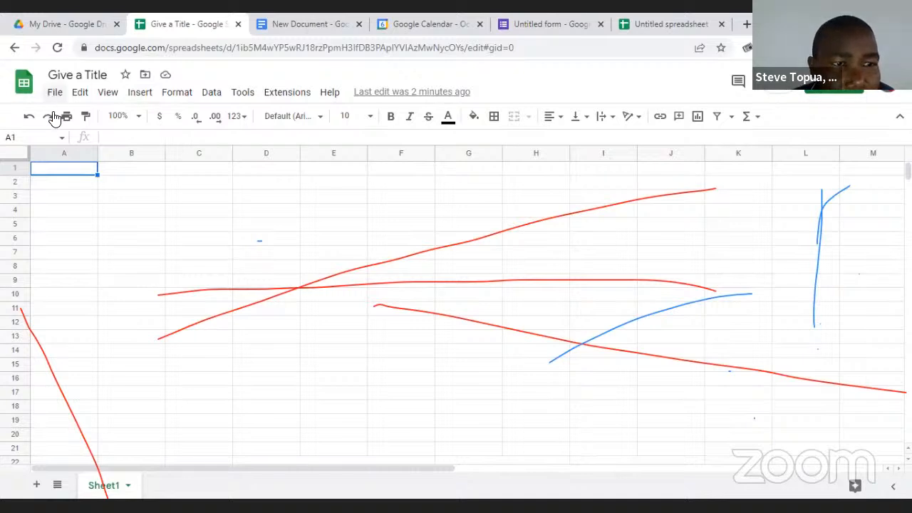
{"action": "key", "text": "alt+f"}
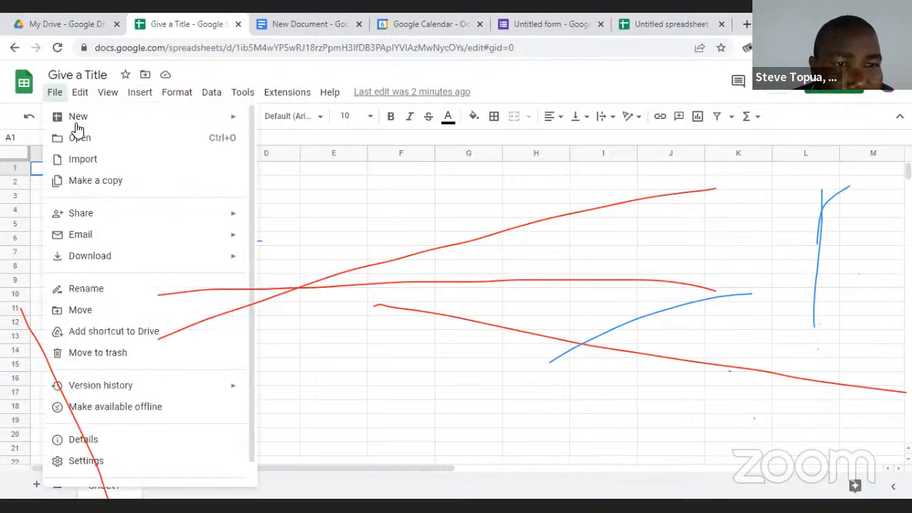
{"action": "left_click", "coordinate": [98, 158]}
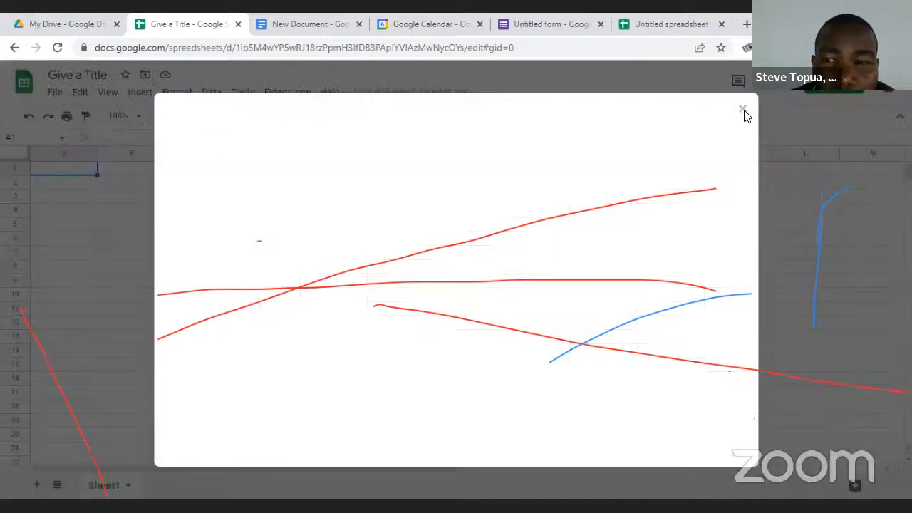
{"action": "left_click", "coordinate": [743, 113]}
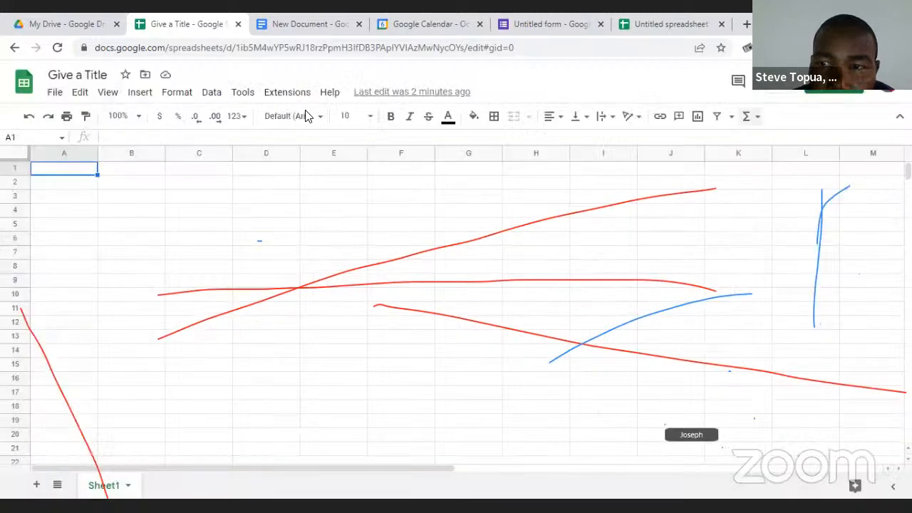
{"action": "left_click", "coordinate": [54, 92]}
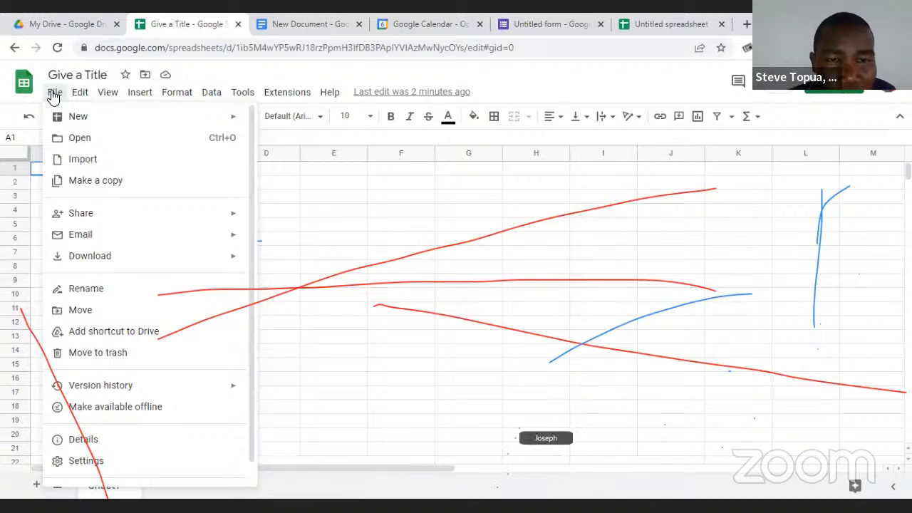
{"action": "left_click", "coordinate": [77, 159]}
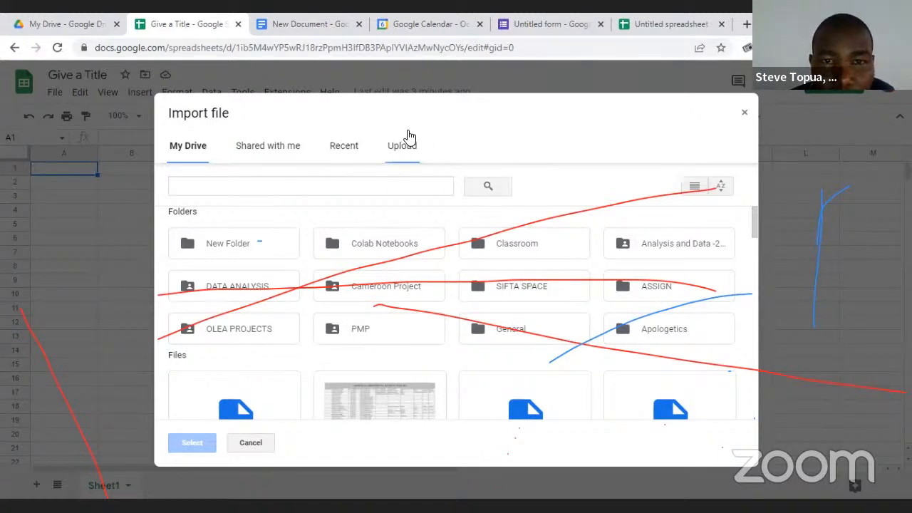
{"action": "left_click", "coordinate": [399, 147]}
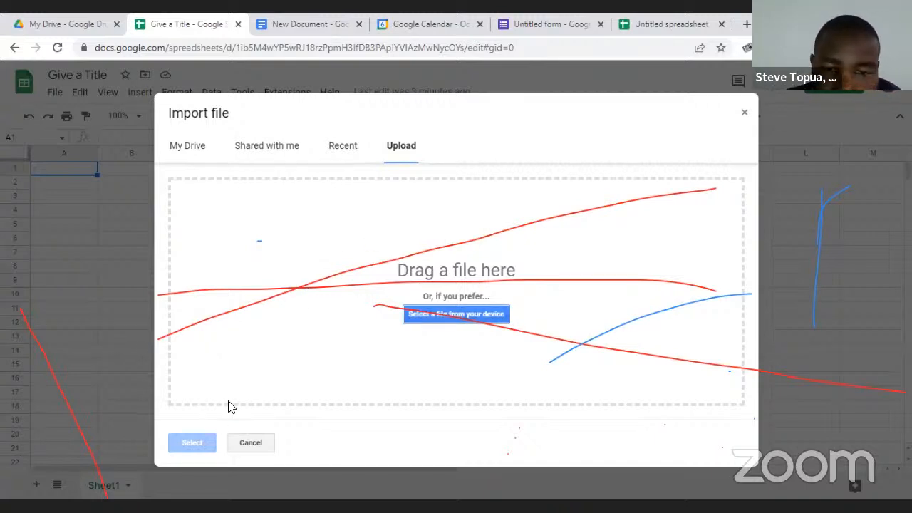
{"action": "left_click", "coordinate": [450, 315]}
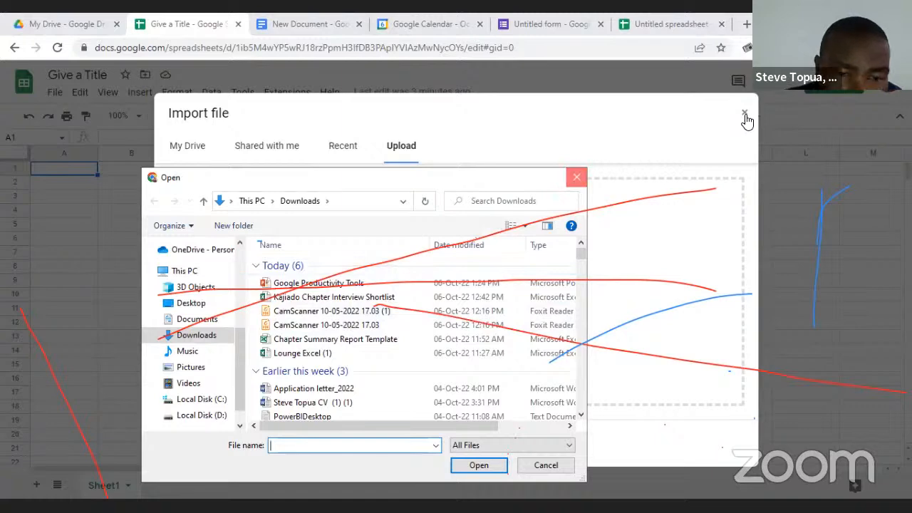
{"action": "key", "text": "Escape"}
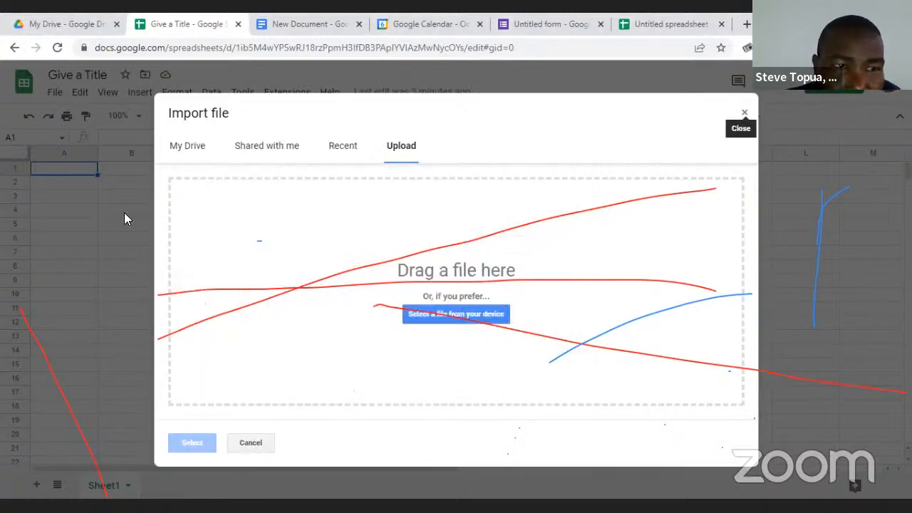
{"action": "key", "text": "Escape"}
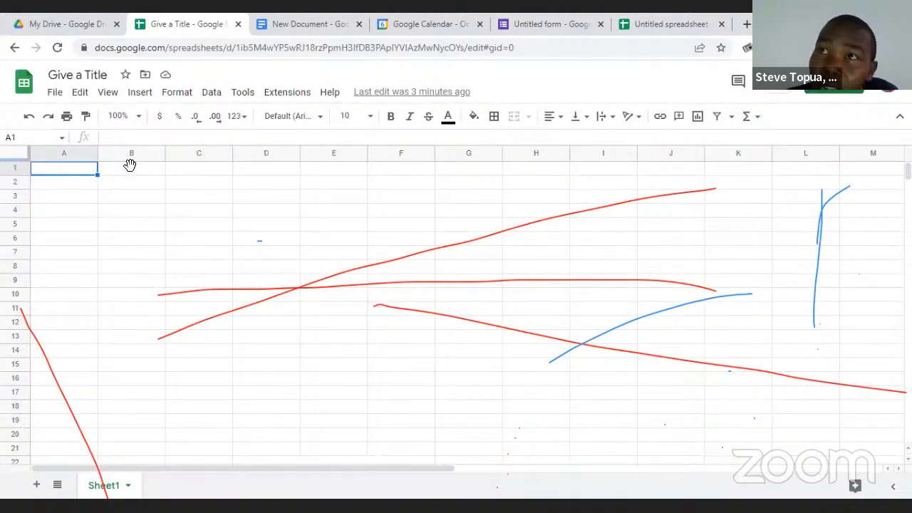
Bring up the Share with others settings for 'Give a Title' from the File menu.
{"action": "left_click", "coordinate": [55, 93]}
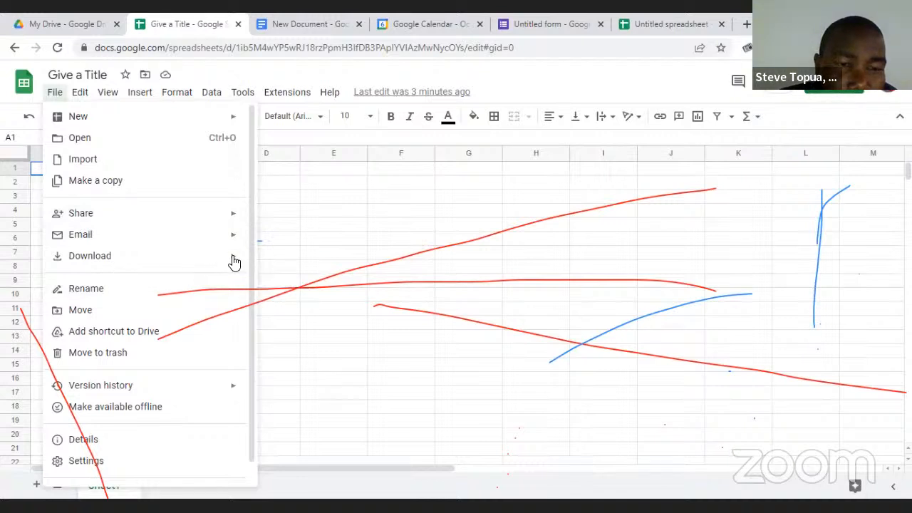
{"action": "mouse_move", "coordinate": [231, 263]}
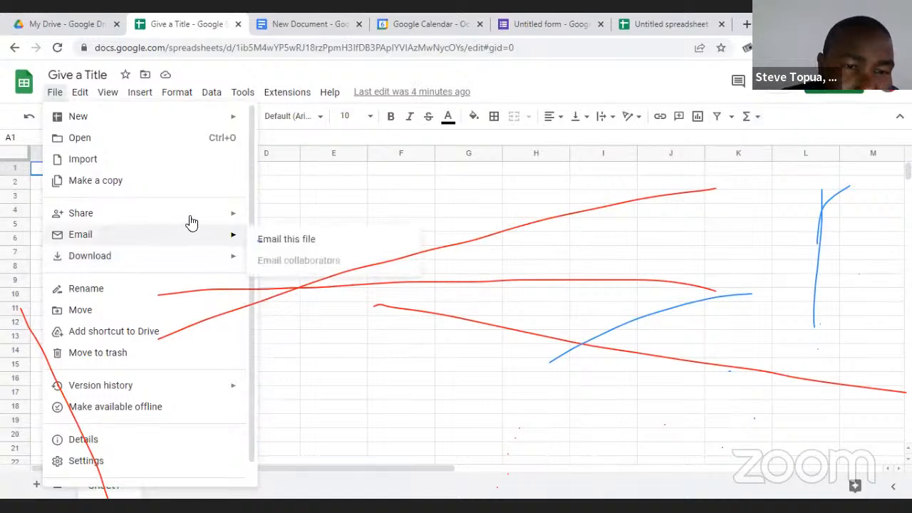
{"action": "mouse_move", "coordinate": [198, 220]}
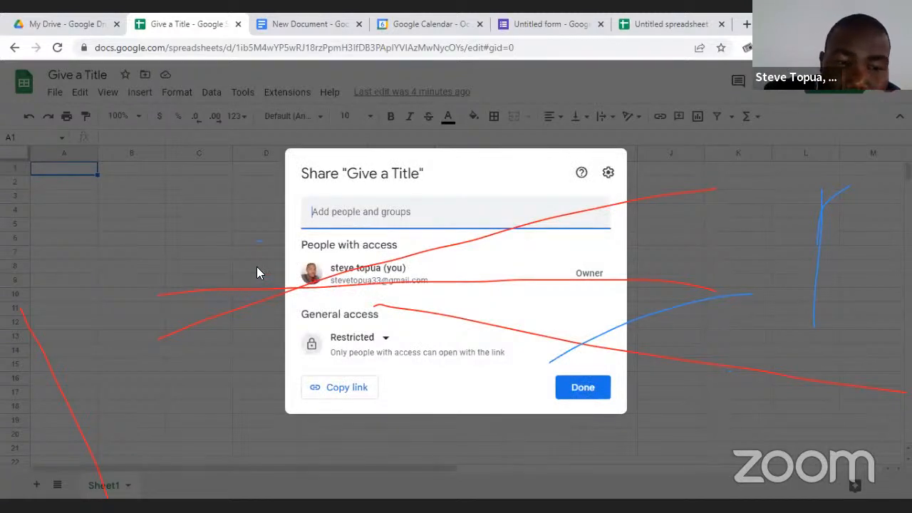
Close and reopen the Share settings for 'Give a Title' from the File menu.
{"action": "left_click", "coordinate": [241, 235]}
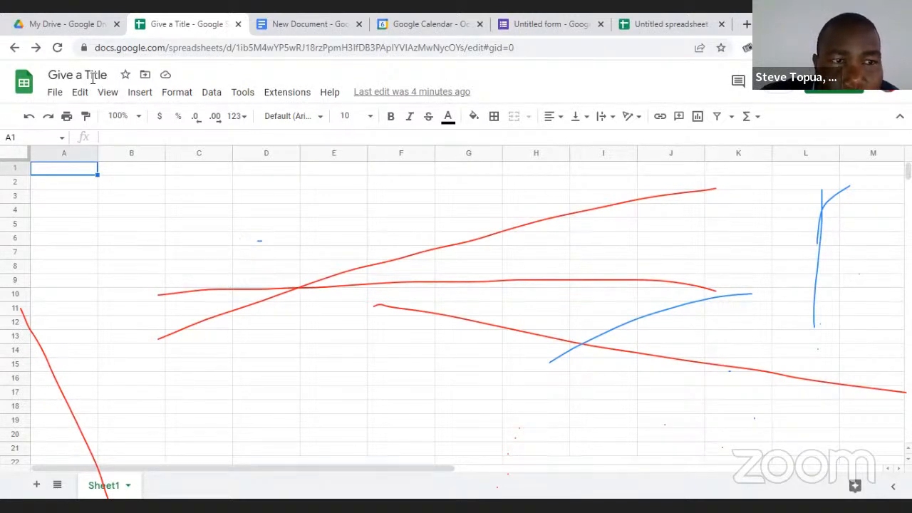
{"action": "left_click", "coordinate": [46, 95]}
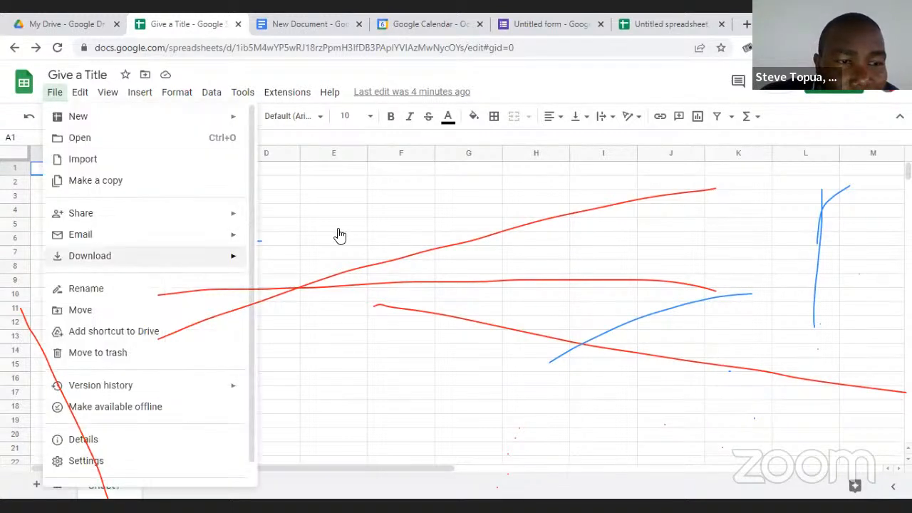
{"action": "mouse_move", "coordinate": [150, 218]}
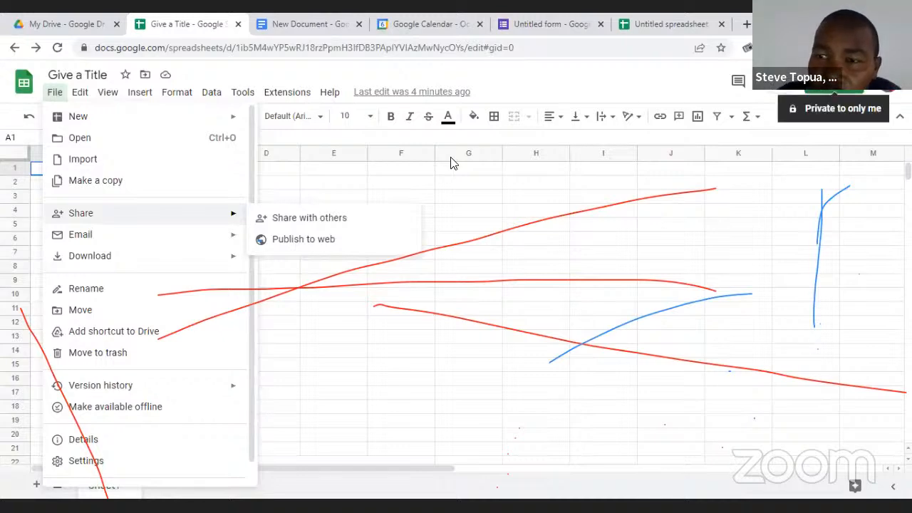
{"action": "left_click", "coordinate": [310, 217]}
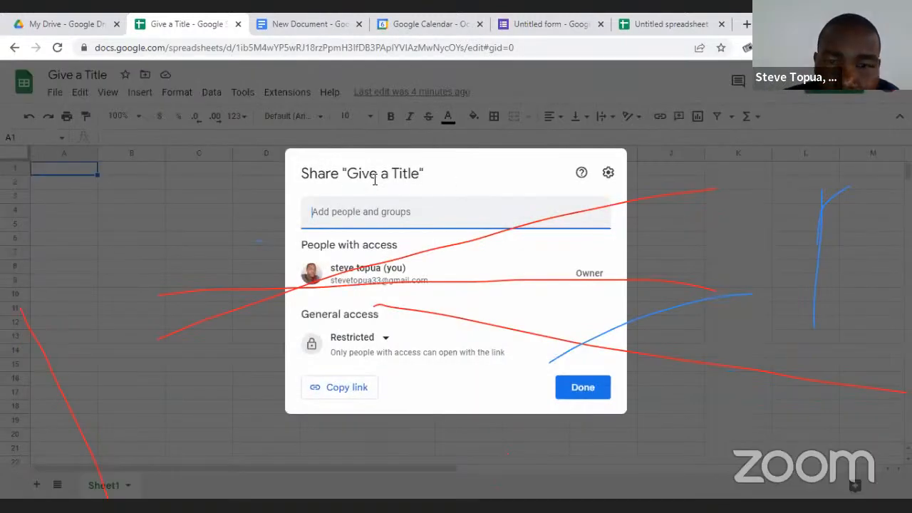
{"action": "left_click_drag", "start_coordinate": [301, 173], "coordinate": [399, 177]}
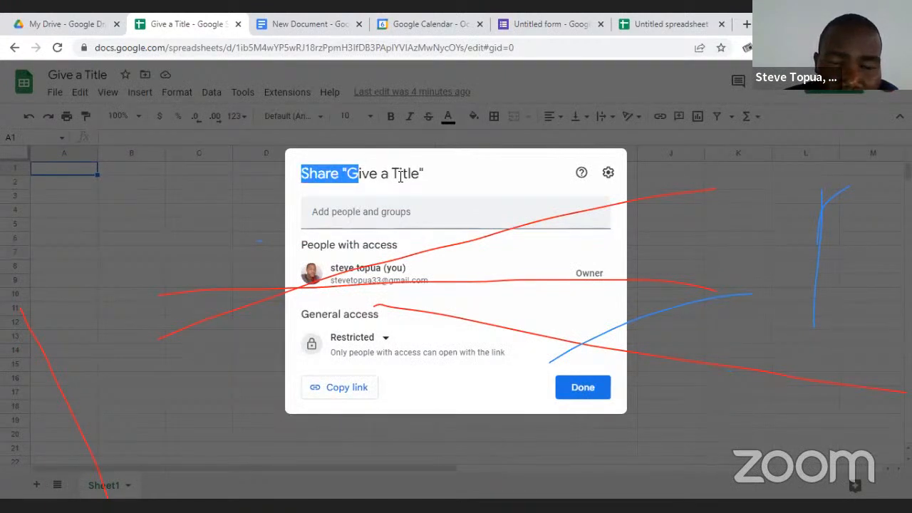
{"action": "left_click", "coordinate": [131, 88]}
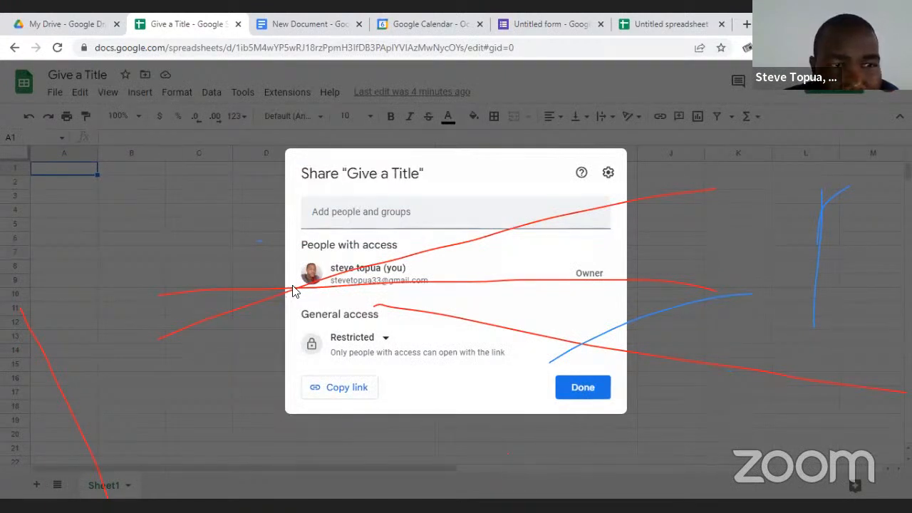
Add the collaborator's e-mail to the invitation and set their access to Viewer.
{"action": "left_click", "coordinate": [369, 212]}
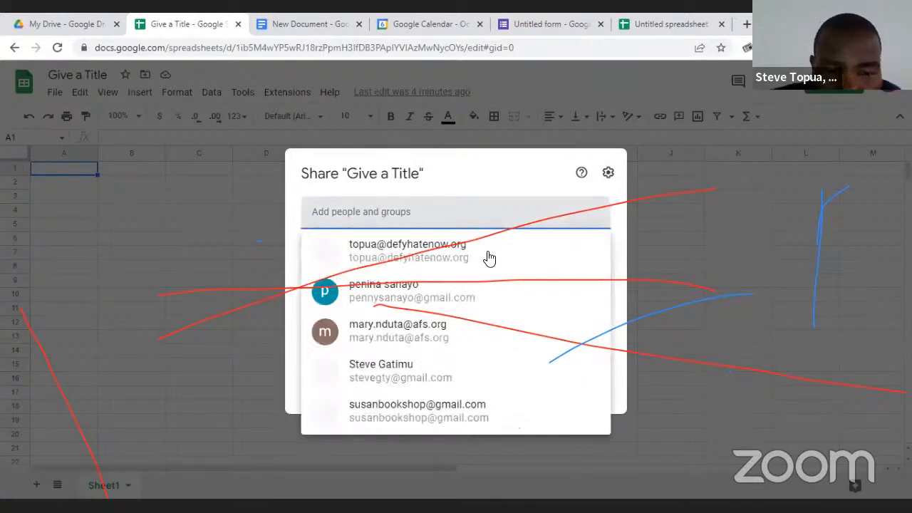
{"action": "left_click", "coordinate": [384, 341]}
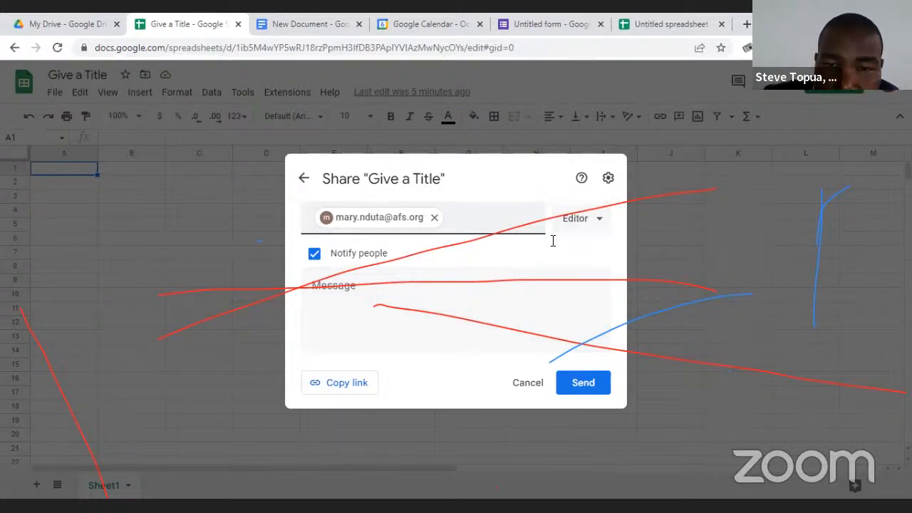
{"action": "left_click", "coordinate": [587, 222]}
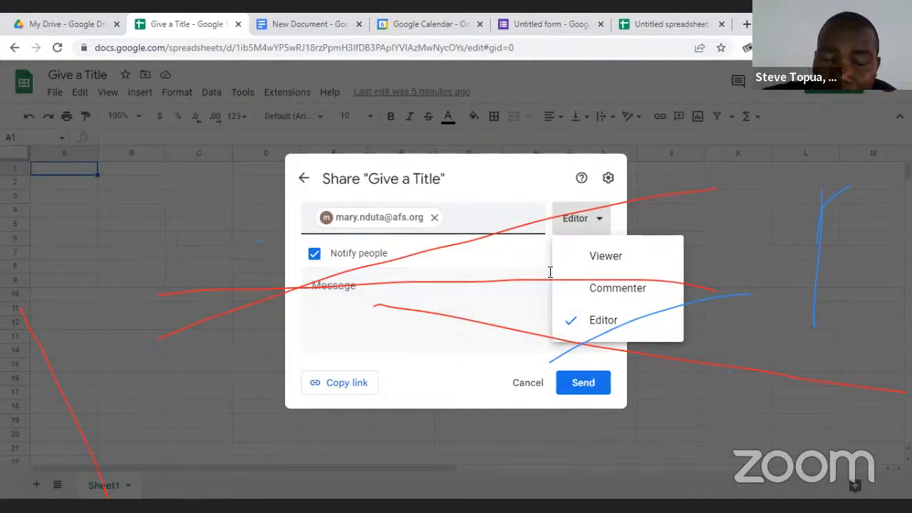
{"action": "left_click", "coordinate": [604, 260]}
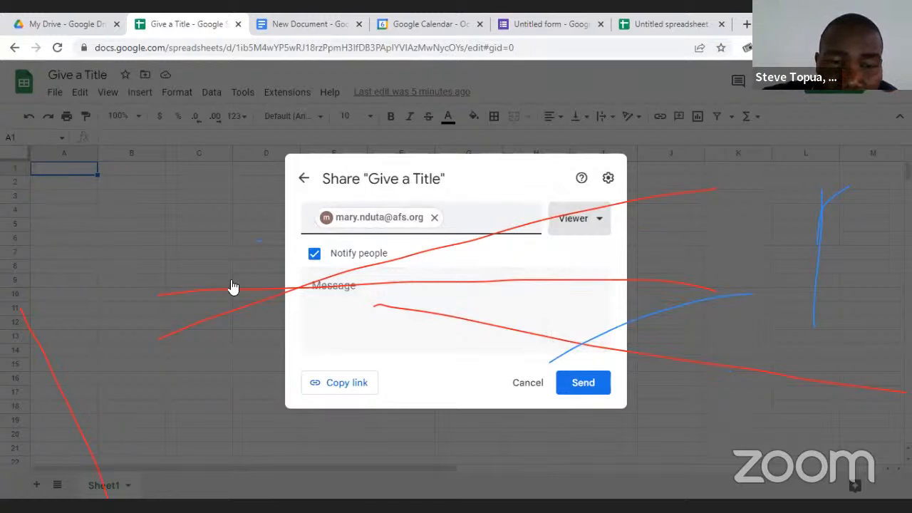
{"action": "left_click", "coordinate": [587, 230]}
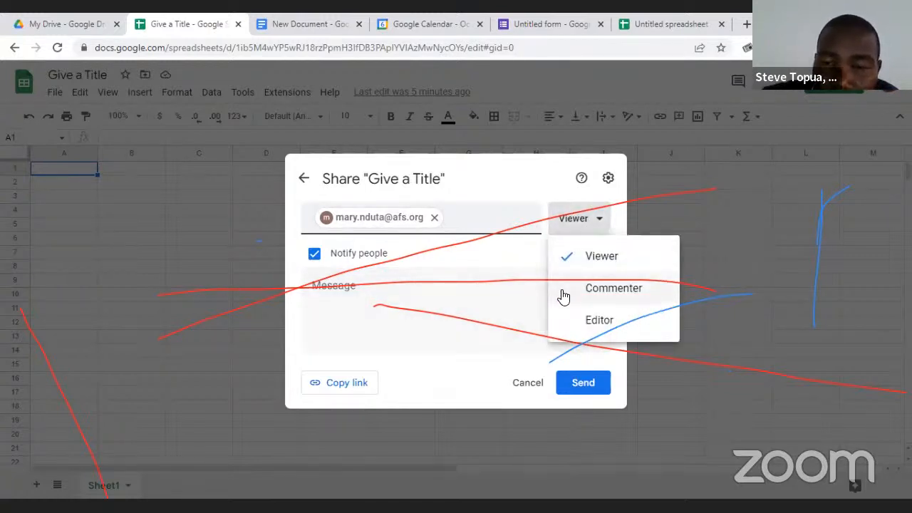
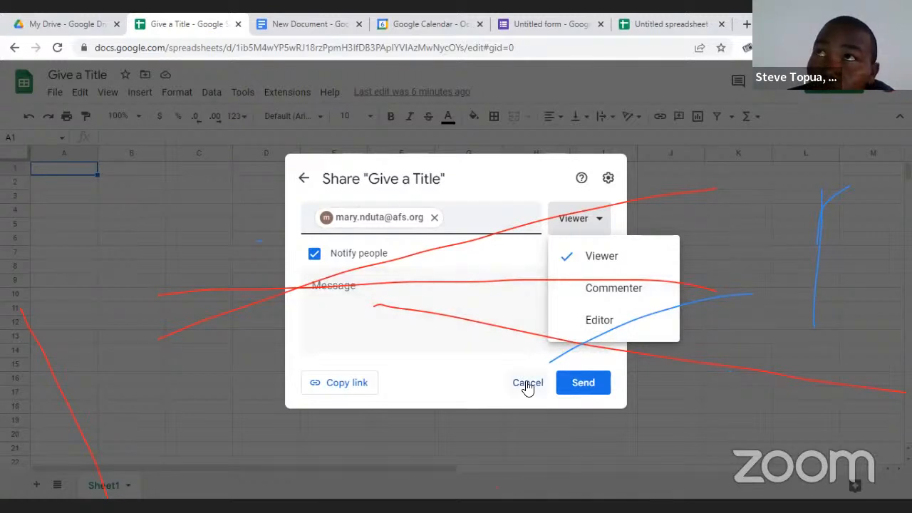
Discard the pending share invitation, close the sharing dialog and select cell A2.
{"action": "left_click", "coordinate": [527, 384]}
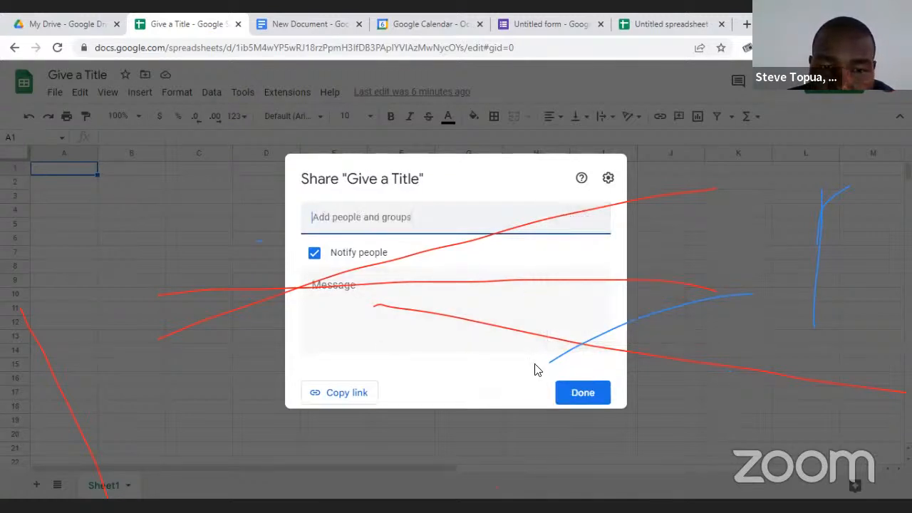
{"action": "left_click", "coordinate": [647, 171]}
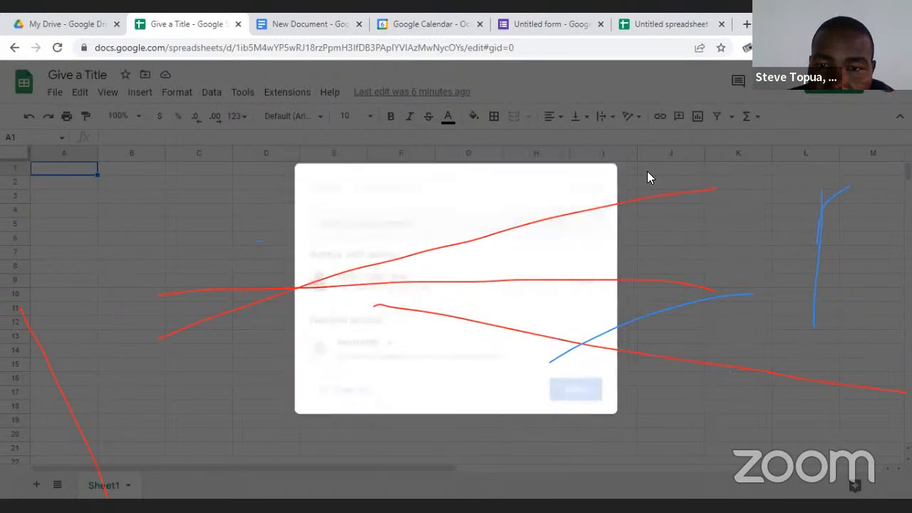
{"action": "left_click", "coordinate": [81, 176]}
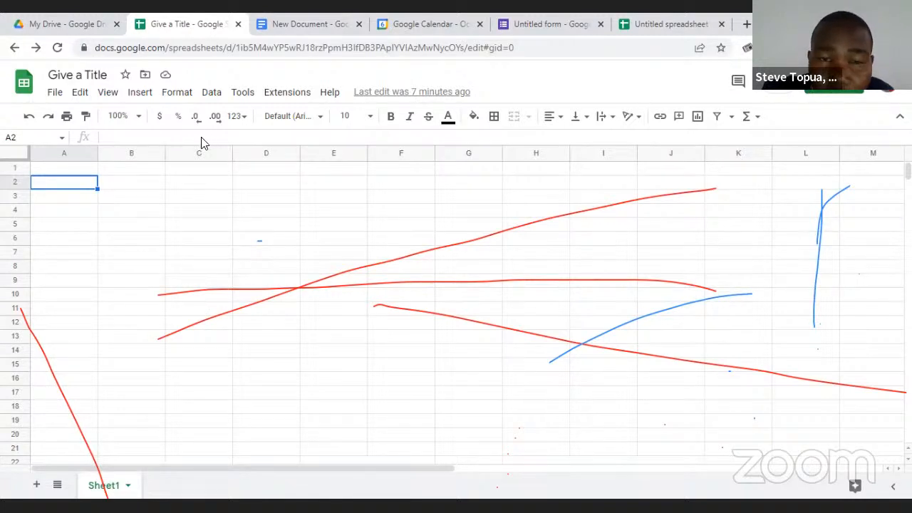
{"action": "left_click", "coordinate": [52, 170]}
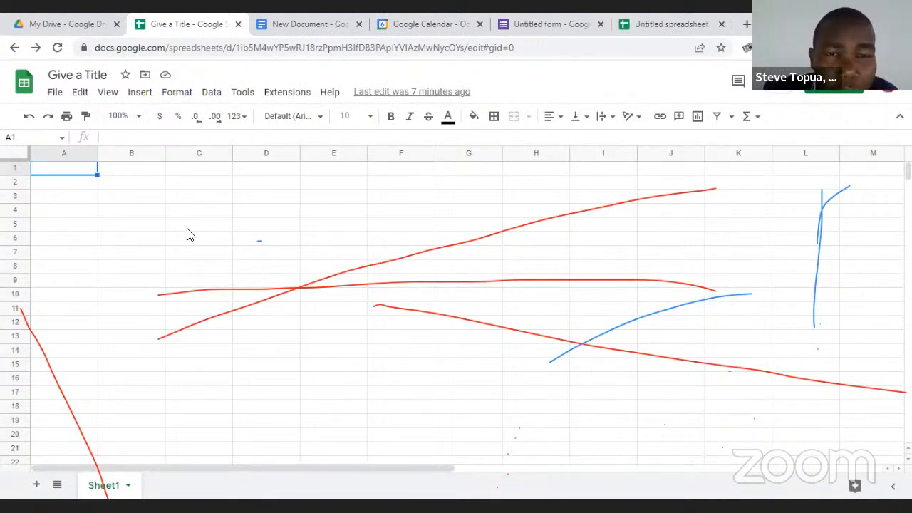
Enter the headers Name and Gender in B2 and C2.
{"action": "left_click", "coordinate": [126, 182]}
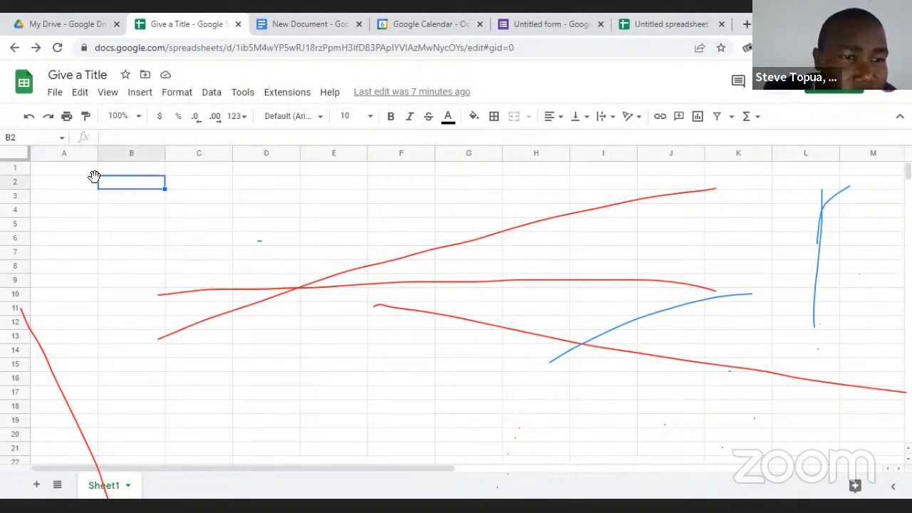
{"action": "left_click", "coordinate": [78, 187]}
{"action": "left_click", "coordinate": [128, 187]}
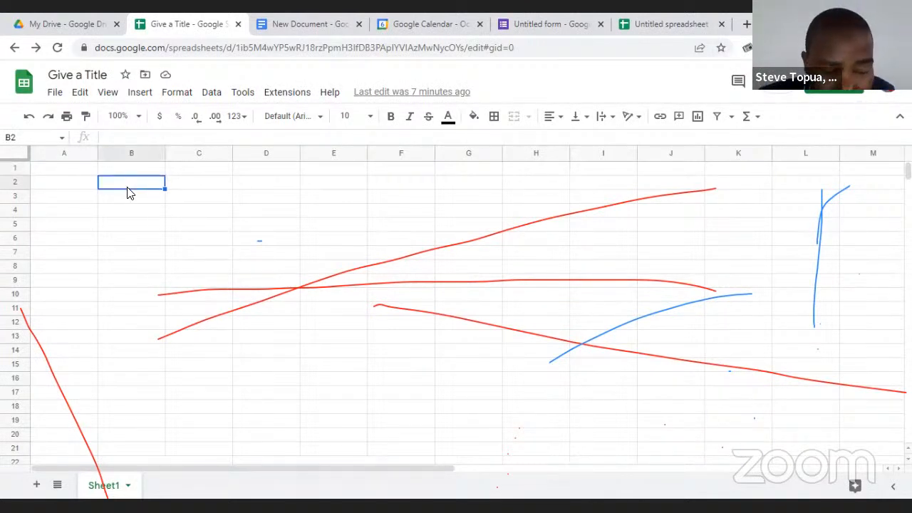
{"action": "type", "text": "Names"}
{"action": "key", "text": "BackSpace"}
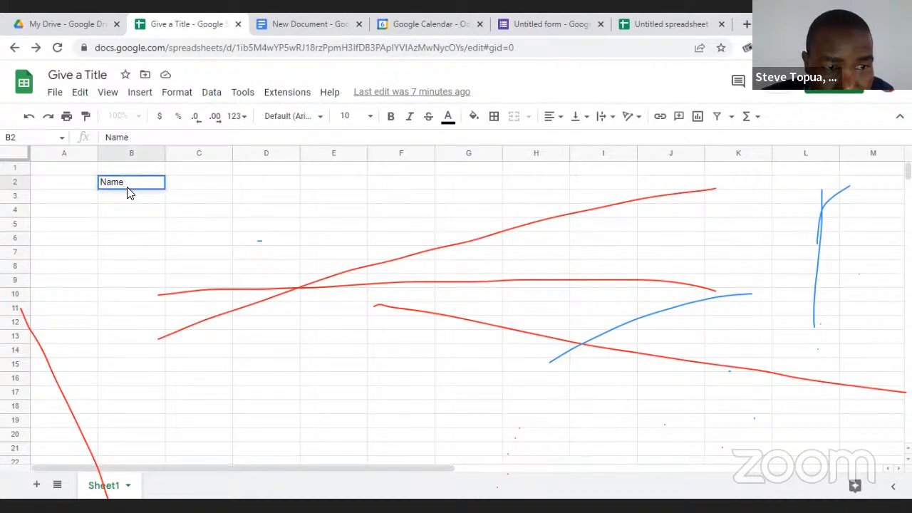
{"action": "key", "text": "Tab"}
{"action": "key", "text": "Right"}
{"action": "key", "text": "Left"}
{"action": "type", "text": "G"}
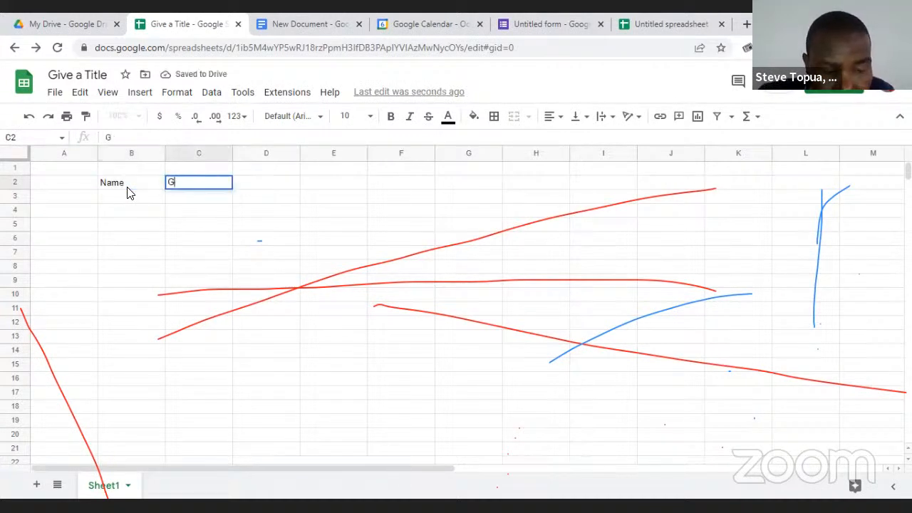
{"action": "type", "text": "enderq"}
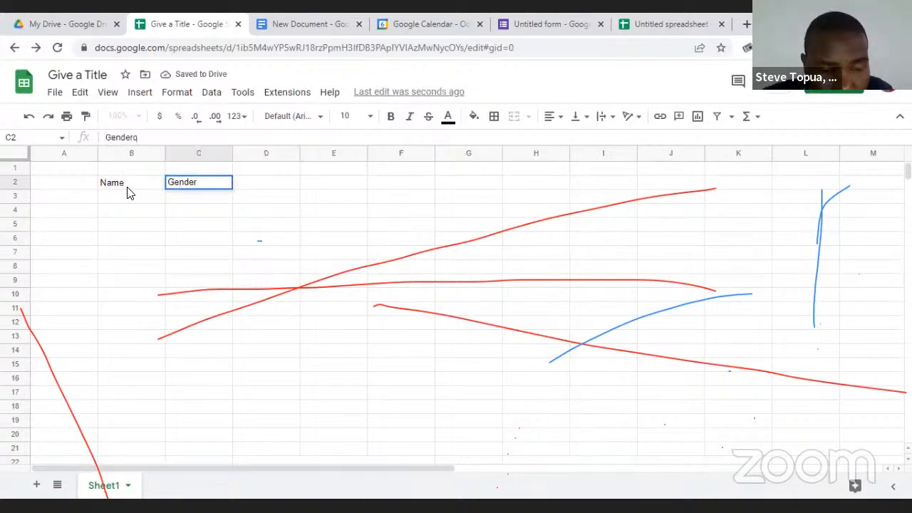
{"action": "key", "text": "Tab"}
Enter the headers Age and Education Level in D2 and E2.
{"action": "type", "text": "Age"}
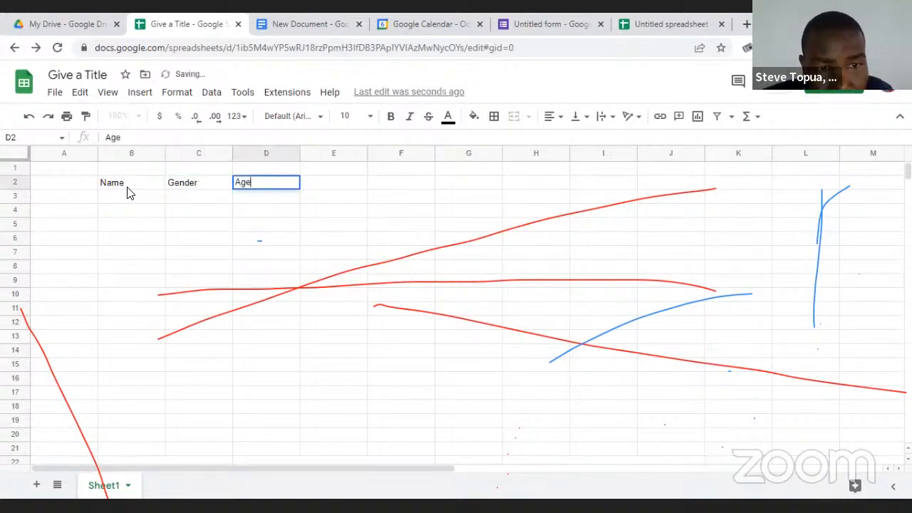
{"action": "key", "text": "Tab"}
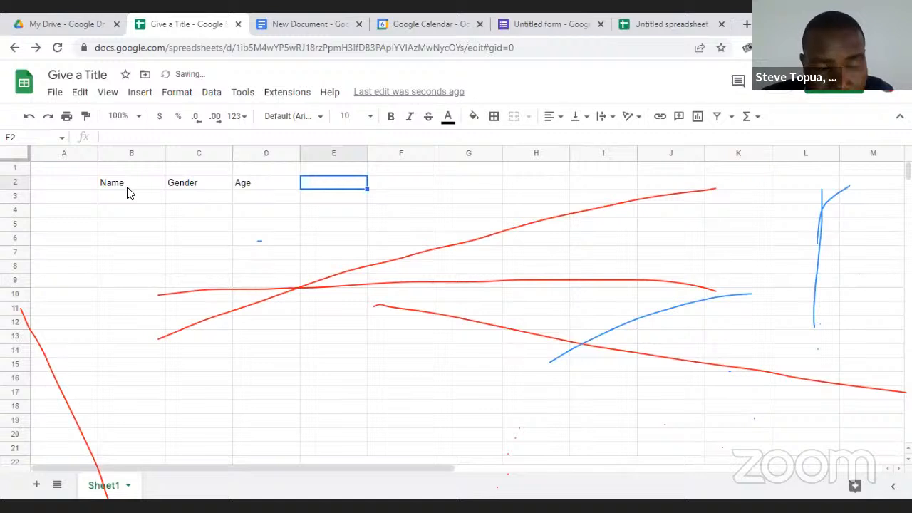
{"action": "type", "text": "Educstion"}
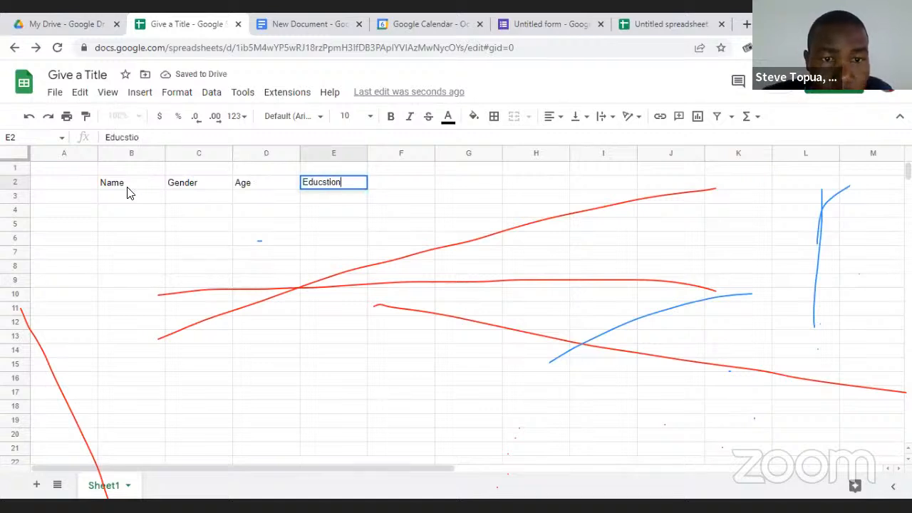
{"action": "key", "text": "BackSpace"}
{"action": "key", "text": "BackSpace"}
{"action": "key", "text": "BackSpace"}
{"action": "type", "text": "ation Level"}
{"action": "left_click", "coordinate": [121, 203]}
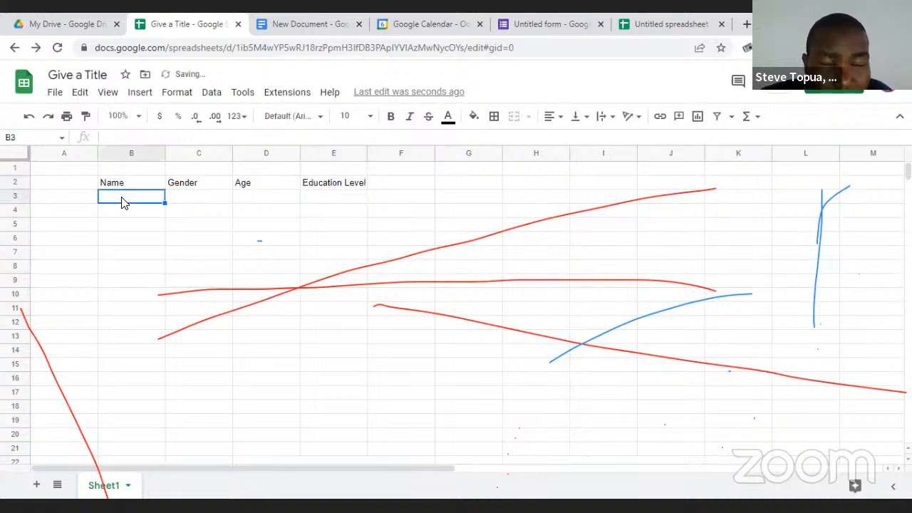
Look over the header block and row 3 cells, ending on B3.
{"action": "left_click", "coordinate": [147, 185]}
{"action": "left_click_drag", "start_coordinate": [228, 198], "coordinate": [350, 215]}
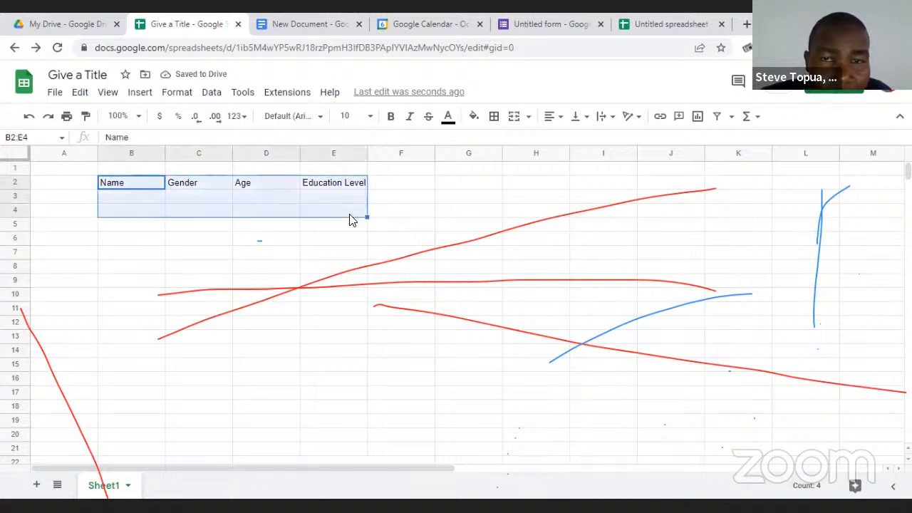
{"action": "left_click", "coordinate": [279, 226]}
{"action": "left_click", "coordinate": [149, 196]}
{"action": "left_click", "coordinate": [191, 198]}
{"action": "left_click", "coordinate": [255, 200]}
{"action": "left_click", "coordinate": [332, 201]}
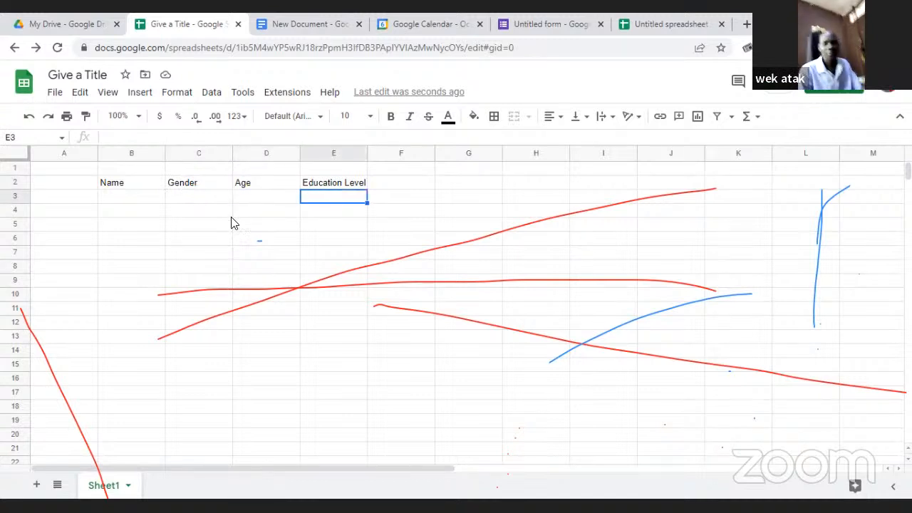
{"action": "left_click", "coordinate": [295, 200]}
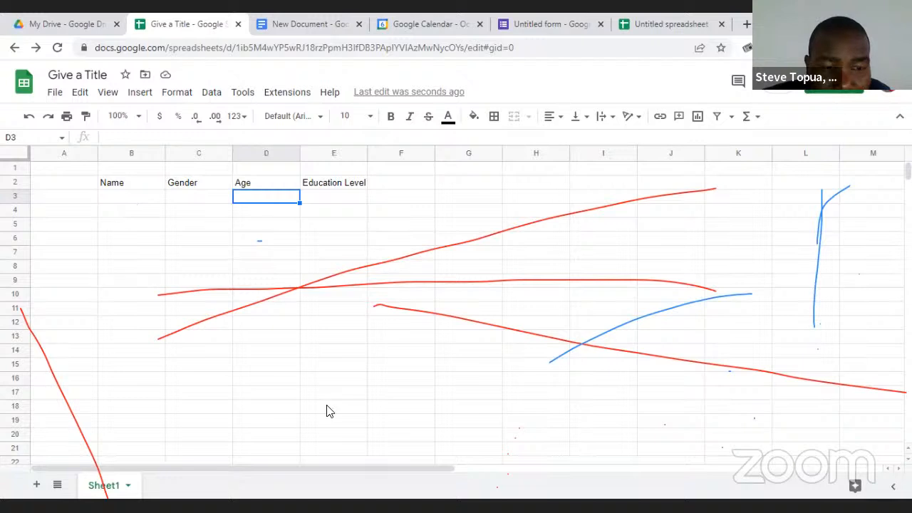
{"action": "key", "text": "Up"}
{"action": "key", "text": "Left"}
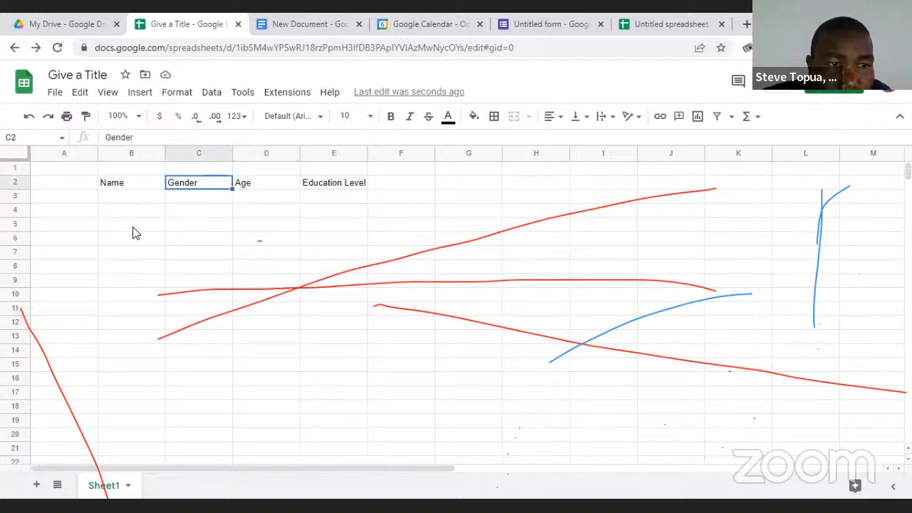
{"action": "left_click", "coordinate": [130, 196]}
Enter the names A, B, C, D and E down B3:B7.
{"action": "type", "text": "A"}
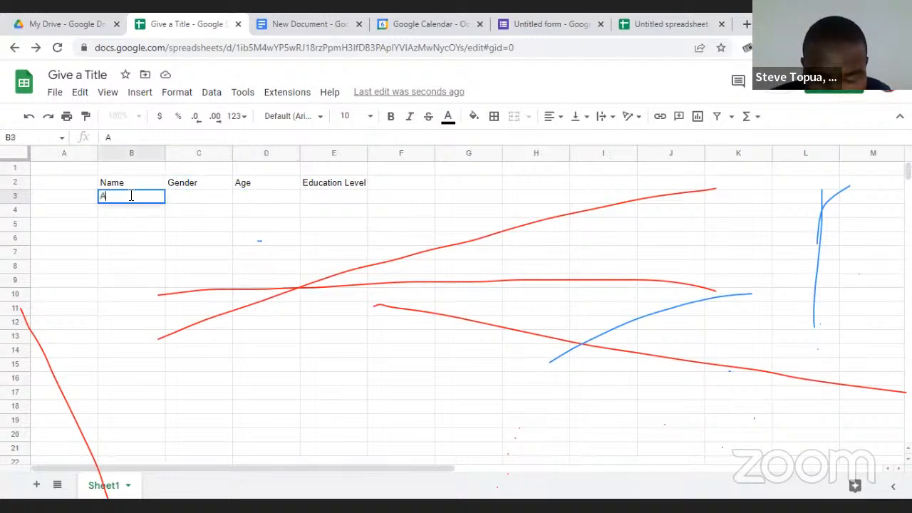
{"action": "key", "text": "Return"}
{"action": "type", "text": "B"}
{"action": "key", "text": "Return"}
{"action": "type", "text": "C"}
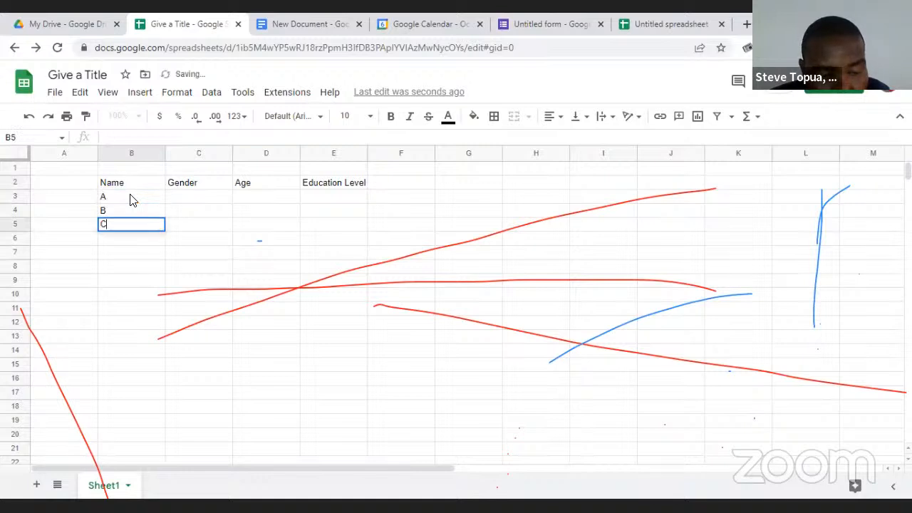
{"action": "key", "text": "Return"}
{"action": "type", "text": "B"}
{"action": "key", "text": "Return"}
{"action": "key", "text": "Up"}
{"action": "type", "text": "D"}
{"action": "key", "text": "Return"}
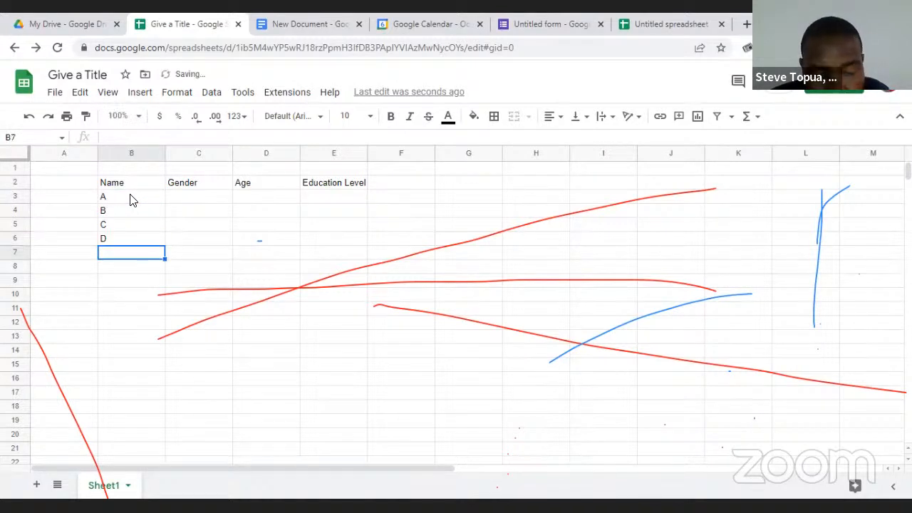
{"action": "type", "text": "E"}
{"action": "key", "text": "Return"}
Enter the genders M, F, F, F down the Gender column starting at C3.
{"action": "left_click", "coordinate": [197, 203]}
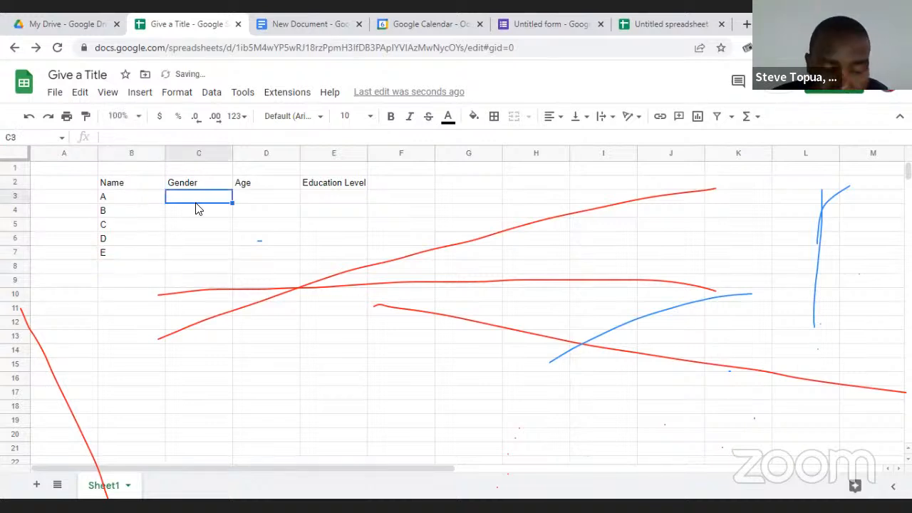
{"action": "type", "text": "M"}
{"action": "key", "text": "Return"}
{"action": "type", "text": "M"}
{"action": "key", "text": "Return"}
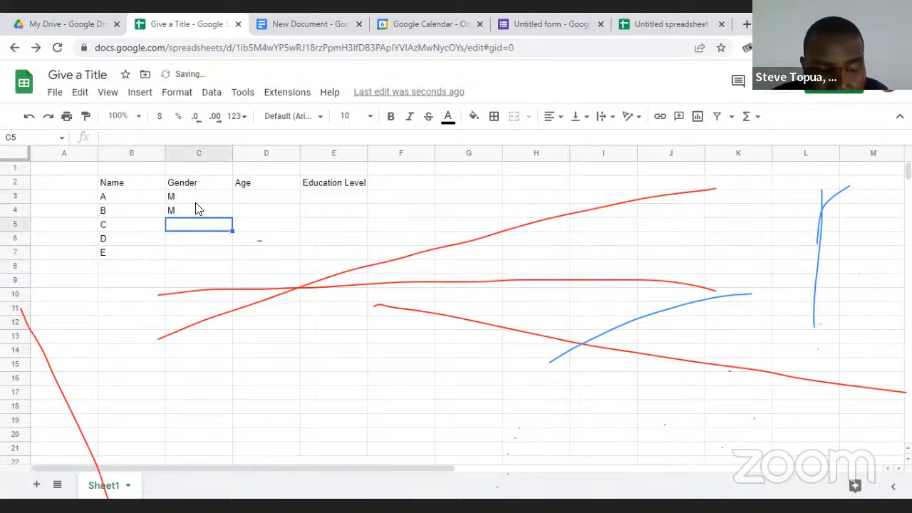
{"action": "type", "text": "F"}
{"action": "key", "text": "Return"}
{"action": "type", "text": "F"}
Enter the ages 1 to 5 down D3:D7.
{"action": "key", "text": "Return"}
{"action": "type", "text": "F"}
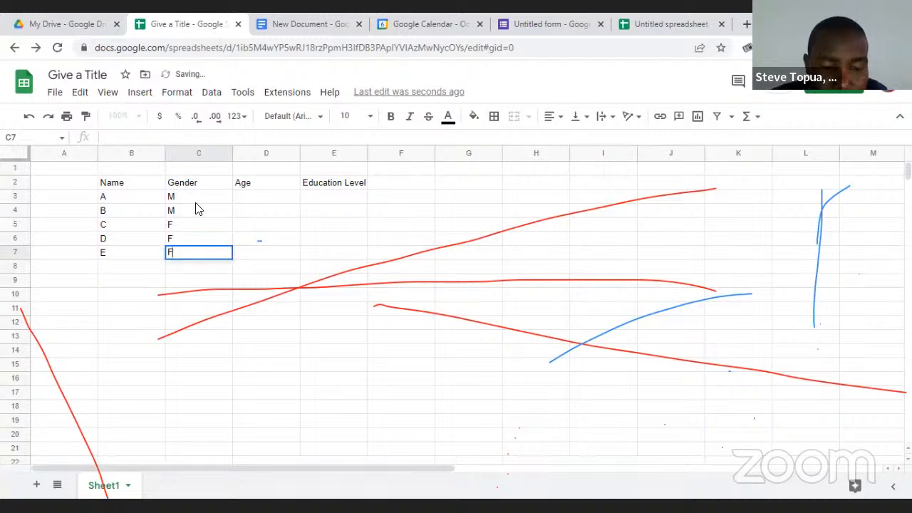
{"action": "left_click", "coordinate": [257, 201]}
{"action": "type", "text": "1"}
{"action": "key", "text": "Return"}
{"action": "type", "text": "2"}
{"action": "key", "text": "Return"}
{"action": "type", "text": "3"}
{"action": "key", "text": "Return"}
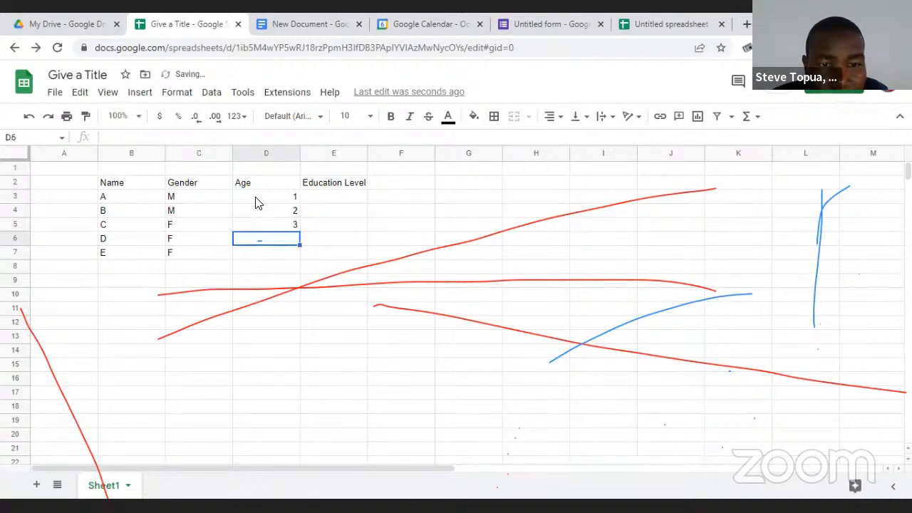
{"action": "key", "text": "Down"}
{"action": "type", "text": "4"}
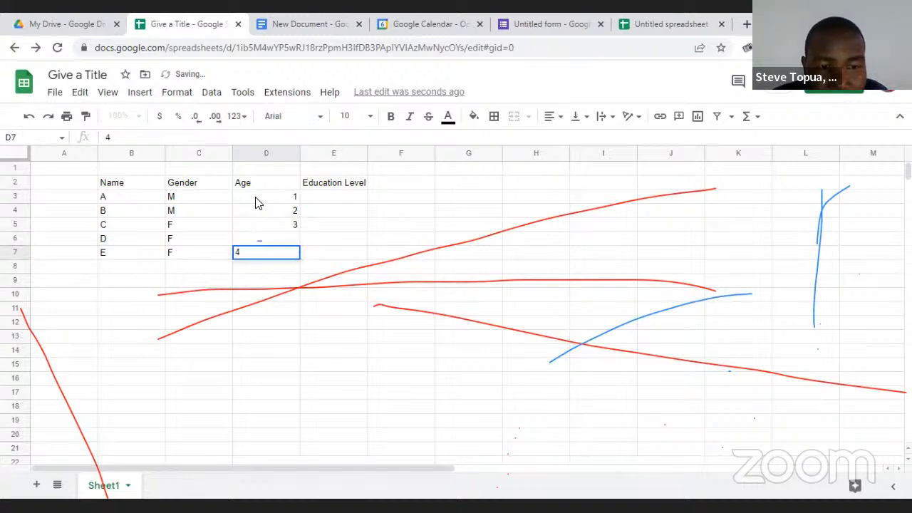
{"action": "key", "text": "Up"}
{"action": "type", "text": "5"}
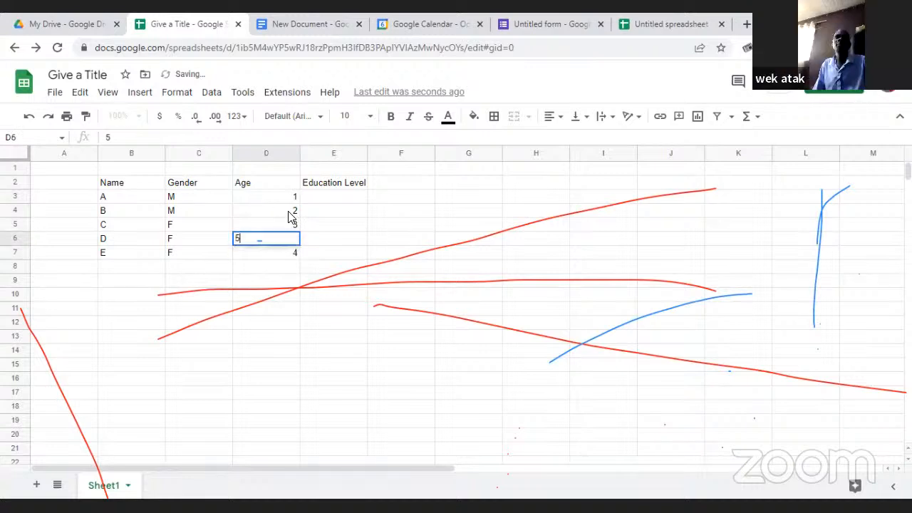
Enter the education levels LOW, HGIH, HIGH, LOW and MEDIUM down E3:E7.
{"action": "left_click", "coordinate": [361, 203]}
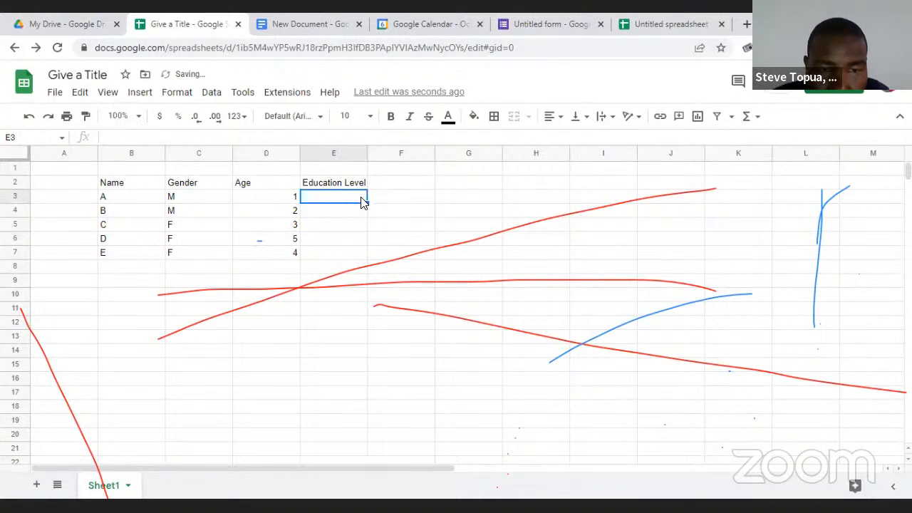
{"action": "type", "text": "LO"}
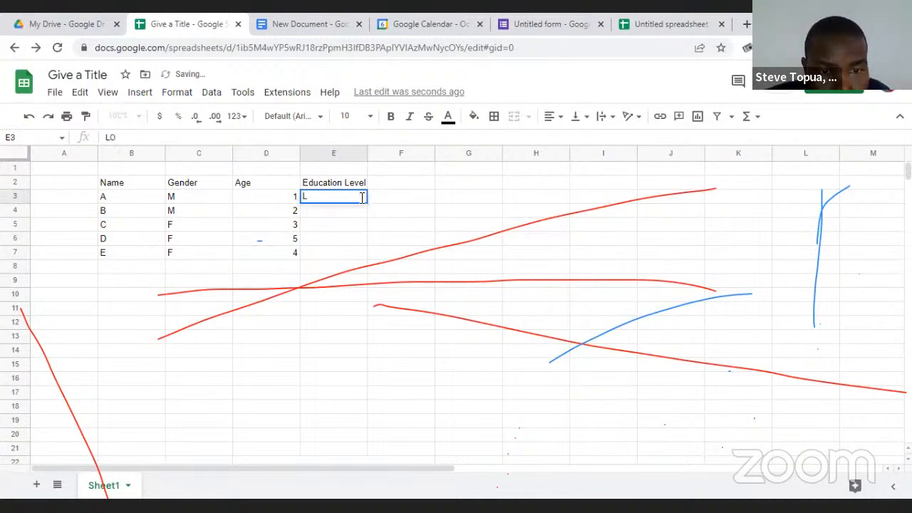
{"action": "type", "text": "OW"}
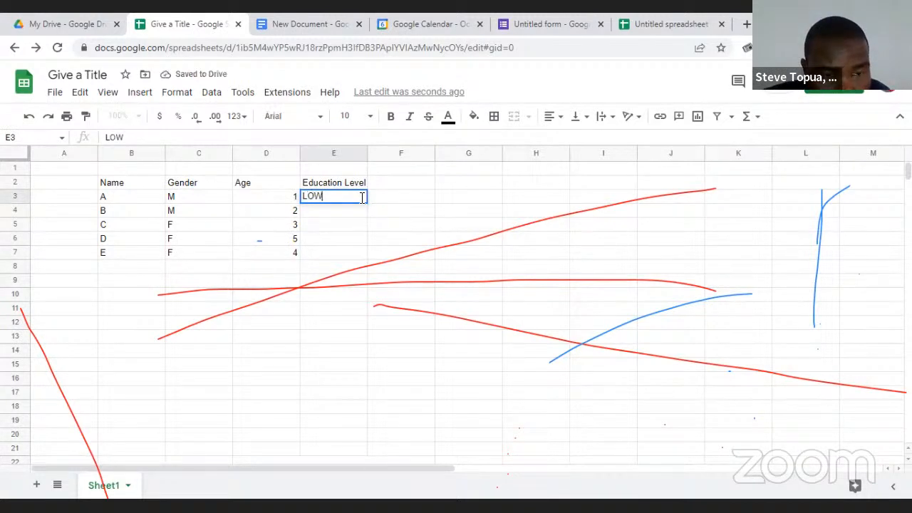
{"action": "key", "text": "Return"}
{"action": "type", "text": "HGIH"}
{"action": "key", "text": "Return"}
{"action": "type", "text": "HIGH"}
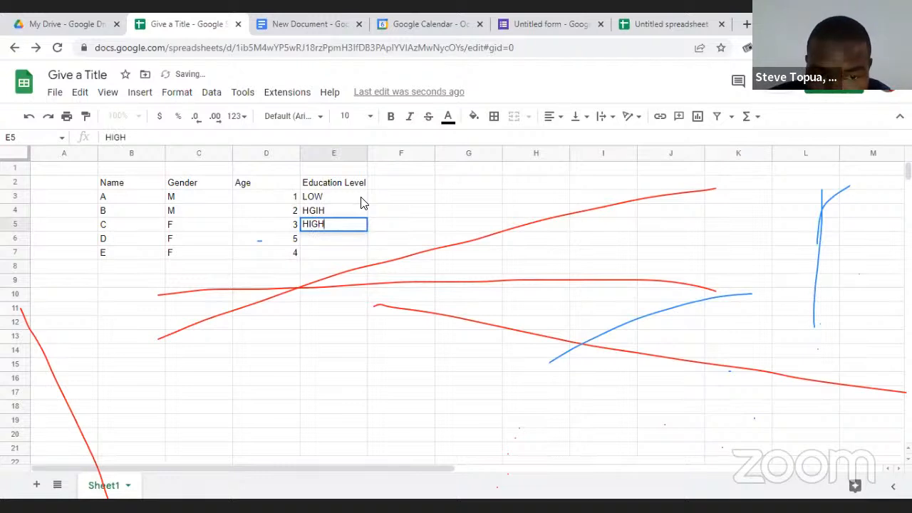
{"action": "key", "text": "Return"}
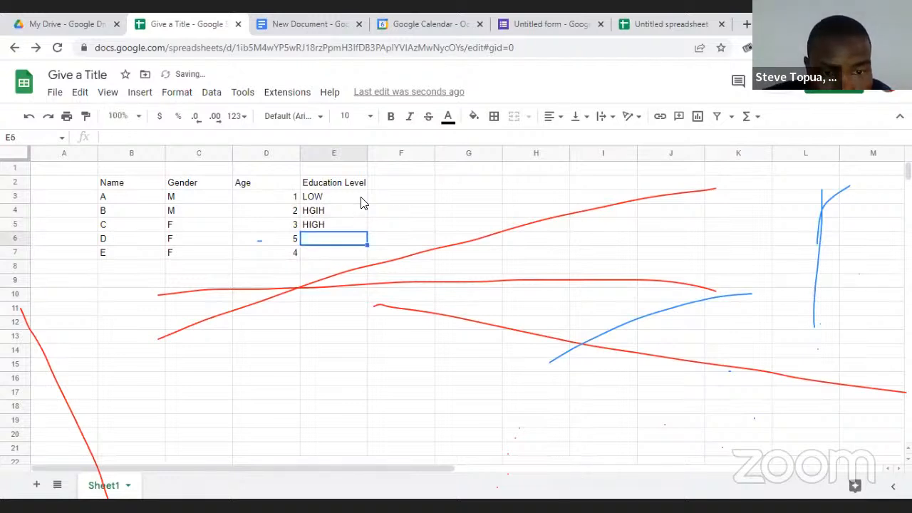
{"action": "type", "text": "LOW"}
{"action": "key", "text": "Return"}
{"action": "type", "text": "MEDIUM"}
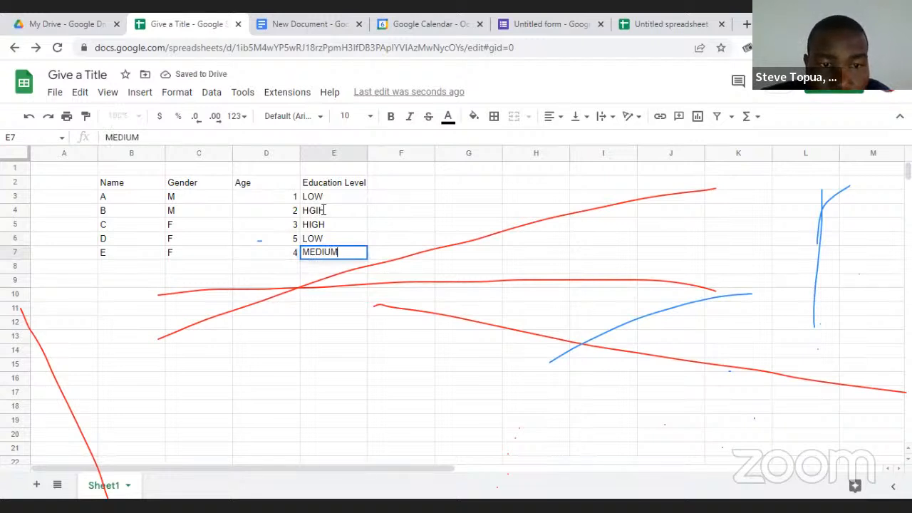
{"action": "double_click", "coordinate": [325, 210]}
Correct E4 to HIGH, then select the whole table B2:E7 and deselect it.
{"action": "type", "text": "HIGH"}
{"action": "left_click", "coordinate": [228, 252]}
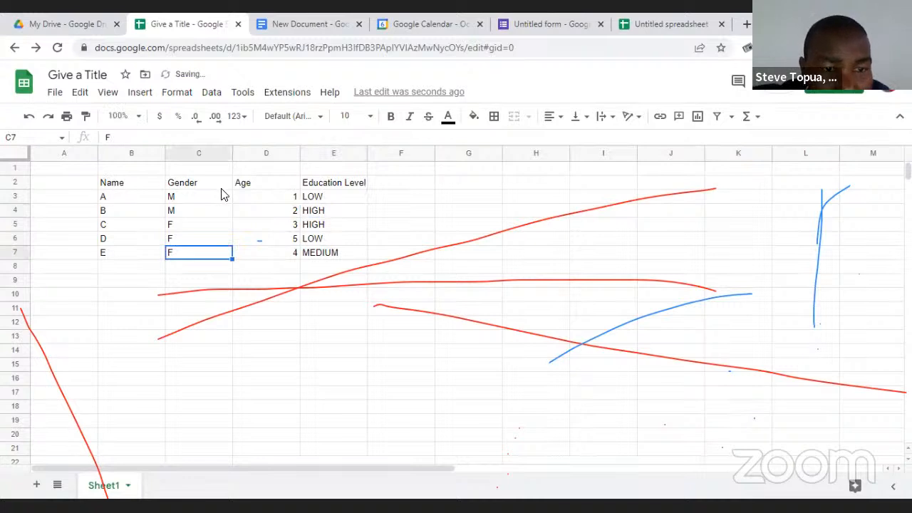
{"action": "mouse_move", "coordinate": [116, 187]}
{"action": "left_mouse_down"}
{"action": "mouse_move", "coordinate": [270, 175]}
{"action": "mouse_move", "coordinate": [362, 228]}
{"action": "mouse_move", "coordinate": [358, 258]}
{"action": "mouse_move", "coordinate": [299, 240]}
{"action": "mouse_move", "coordinate": [230, 261]}
{"action": "mouse_move", "coordinate": [207, 248]}
{"action": "left_mouse_up"}
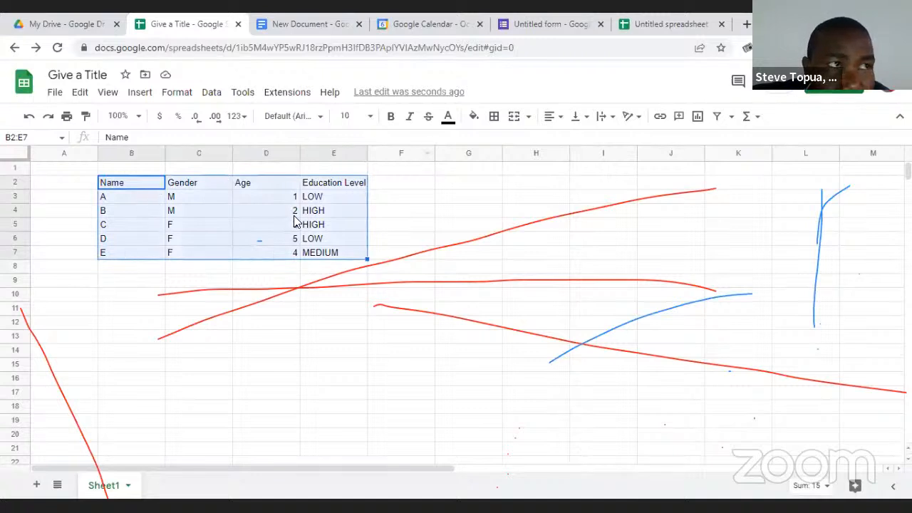
{"action": "left_click", "coordinate": [211, 296]}
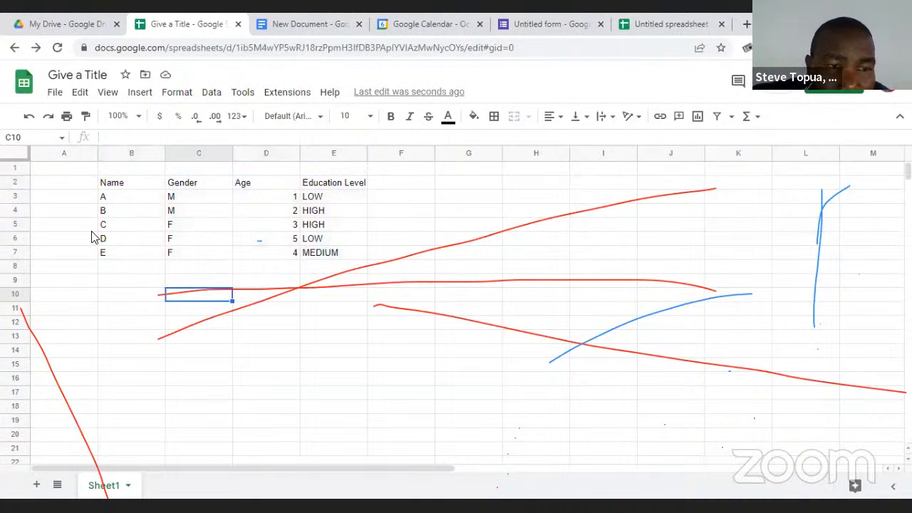
{"action": "left_click", "coordinate": [156, 200]}
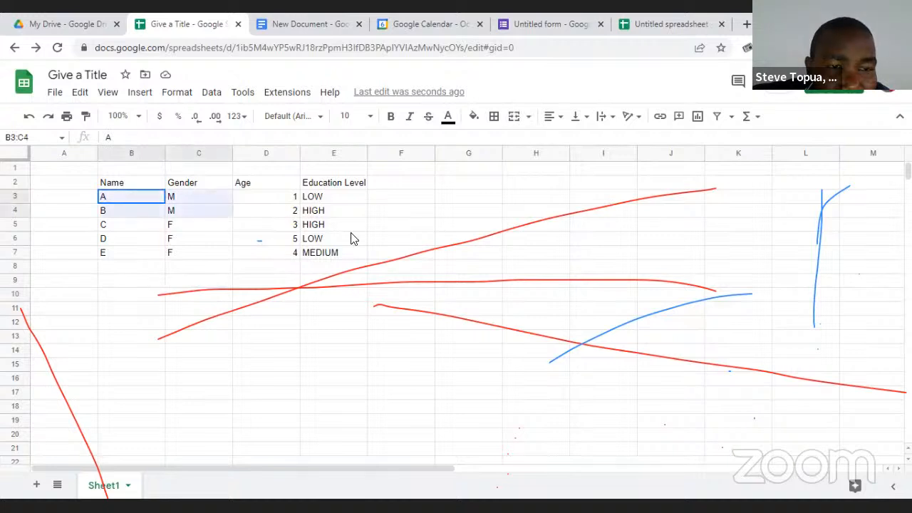
Make the B2:E2 header row bold, italic and filled orange.
{"action": "left_click", "coordinate": [199, 266]}
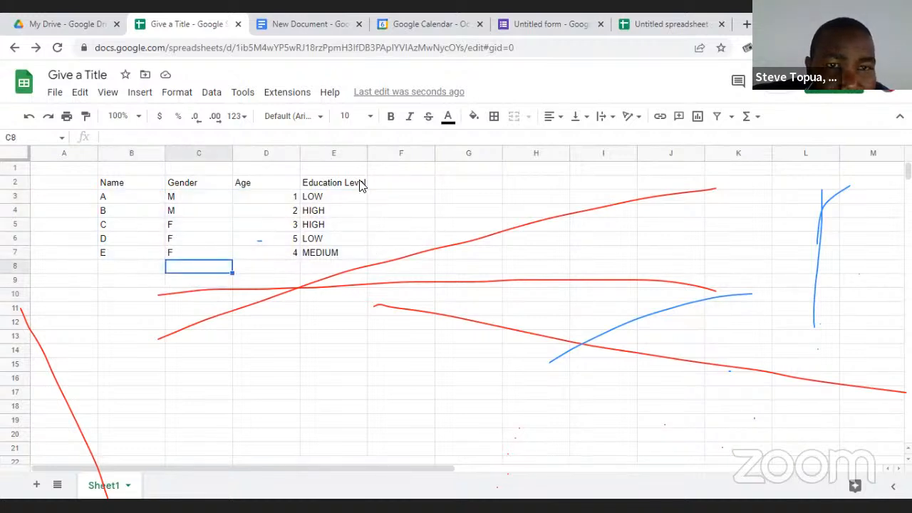
{"action": "left_click_drag", "start_coordinate": [112, 182], "coordinate": [361, 185]}
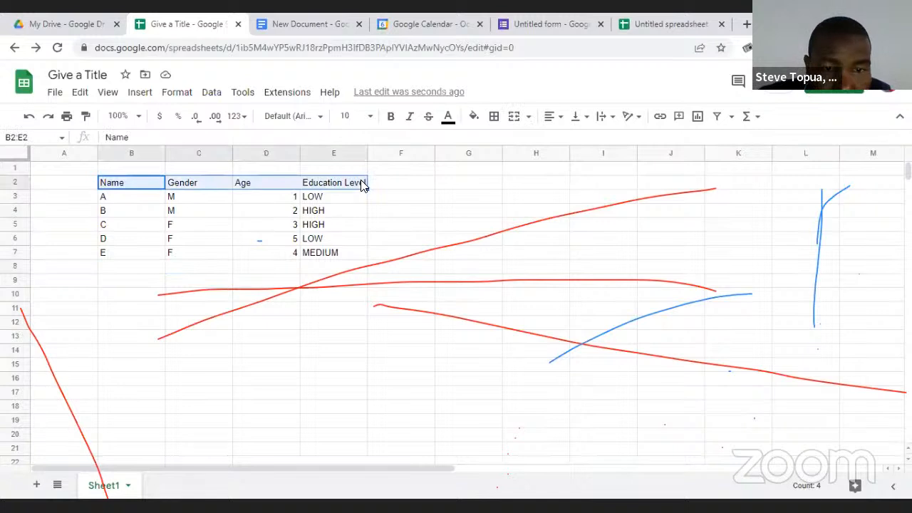
{"action": "left_click", "coordinate": [392, 117]}
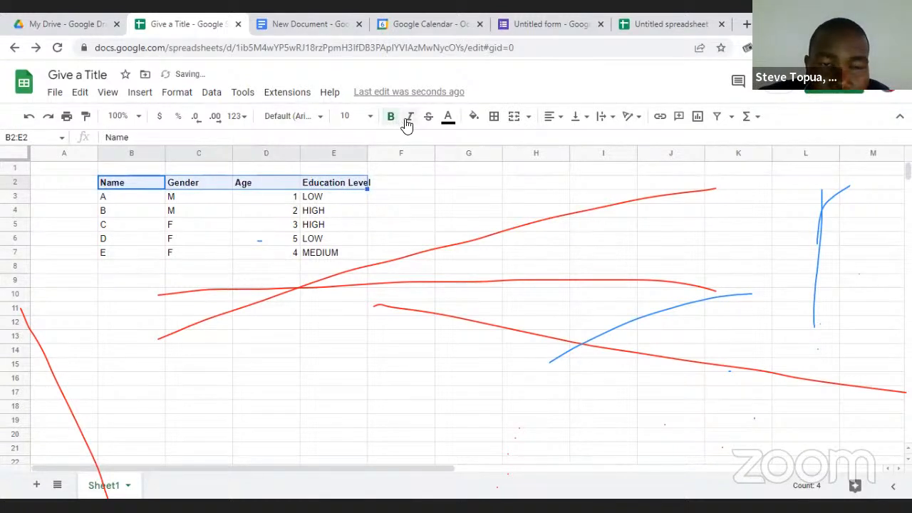
{"action": "left_click", "coordinate": [409, 119]}
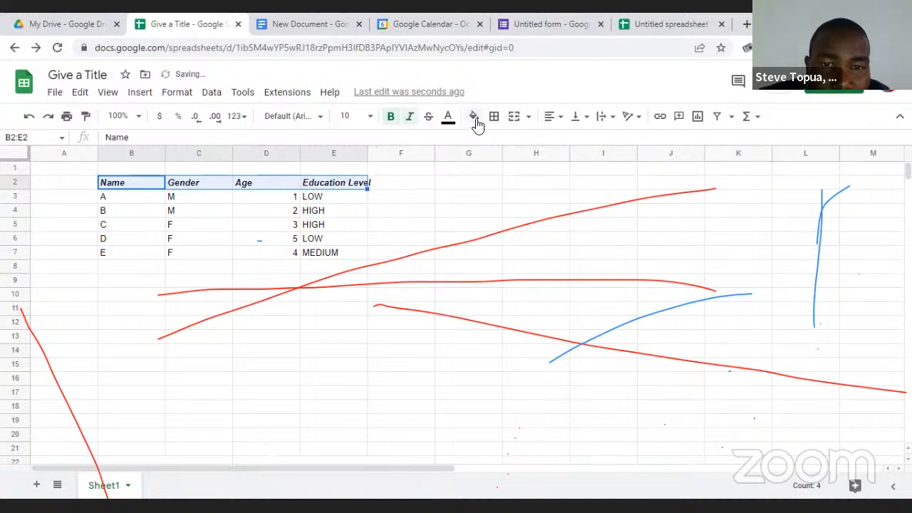
{"action": "left_click", "coordinate": [474, 118]}
{"action": "left_click", "coordinate": [507, 178]}
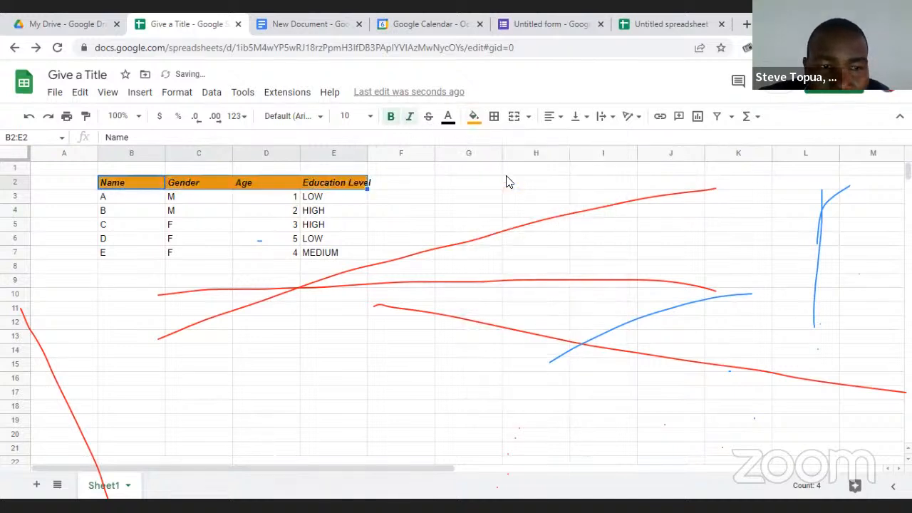
{"action": "left_click", "coordinate": [147, 245]}
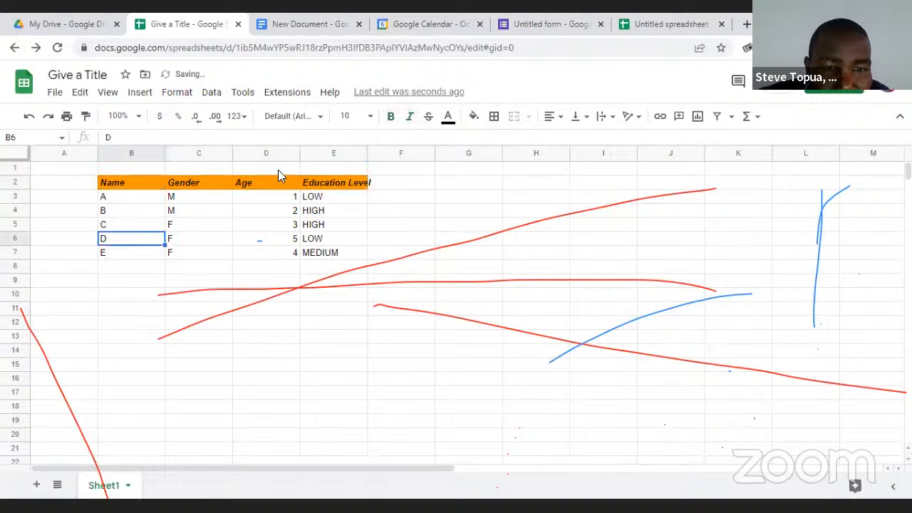
Autofit column E to fit 'Education Level' and briefly select the data B3:E7.
{"action": "double_click", "coordinate": [367, 152]}
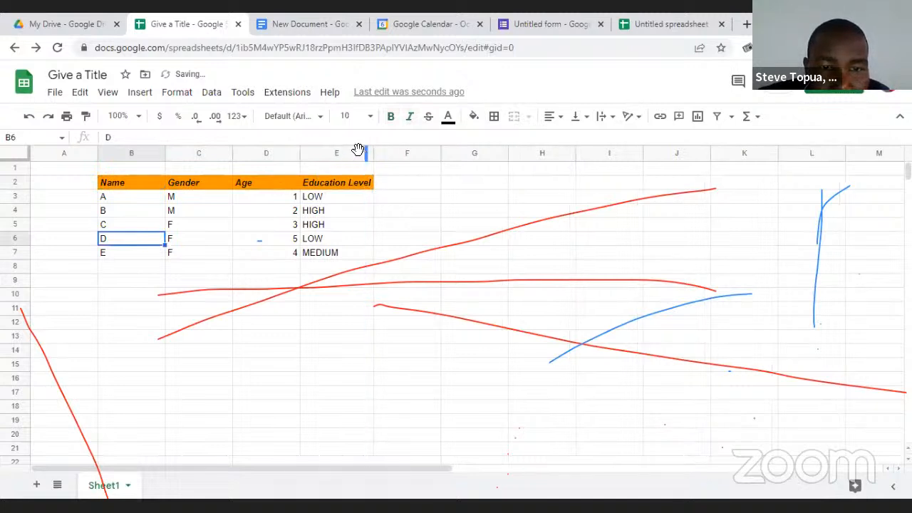
{"action": "left_click", "coordinate": [158, 201]}
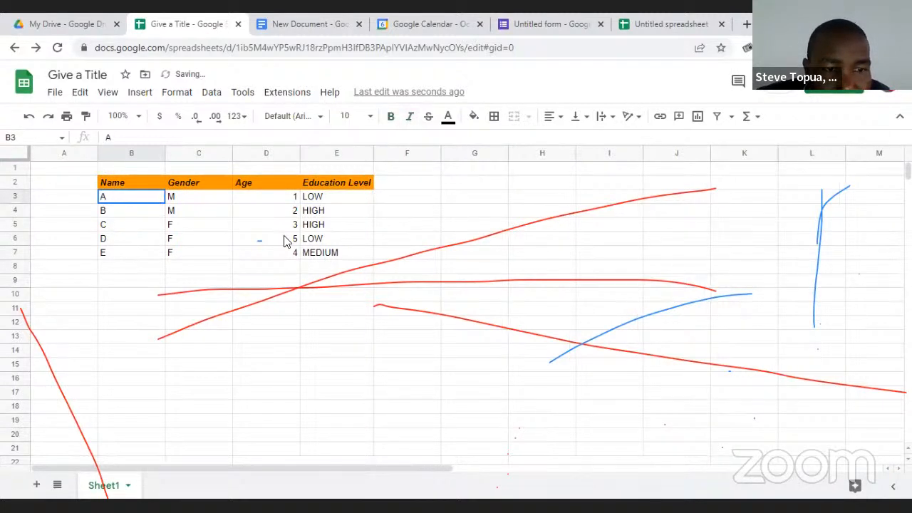
{"action": "left_click", "coordinate": [321, 253], "text": "shift"}
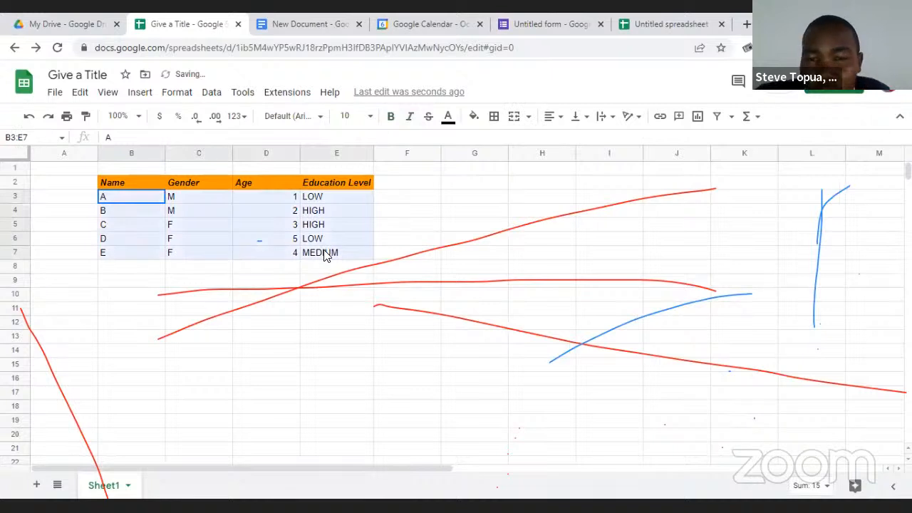
{"action": "left_click", "coordinate": [85, 300]}
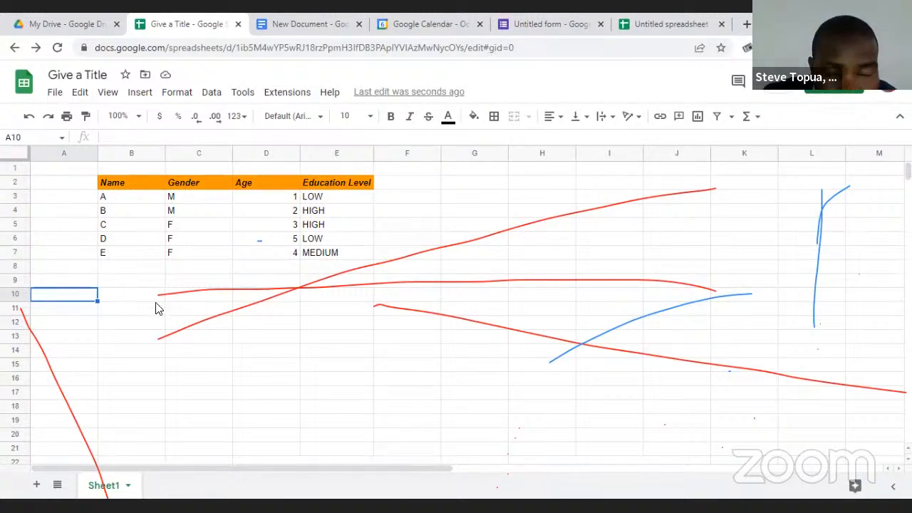
{"action": "left_click", "coordinate": [180, 317]}
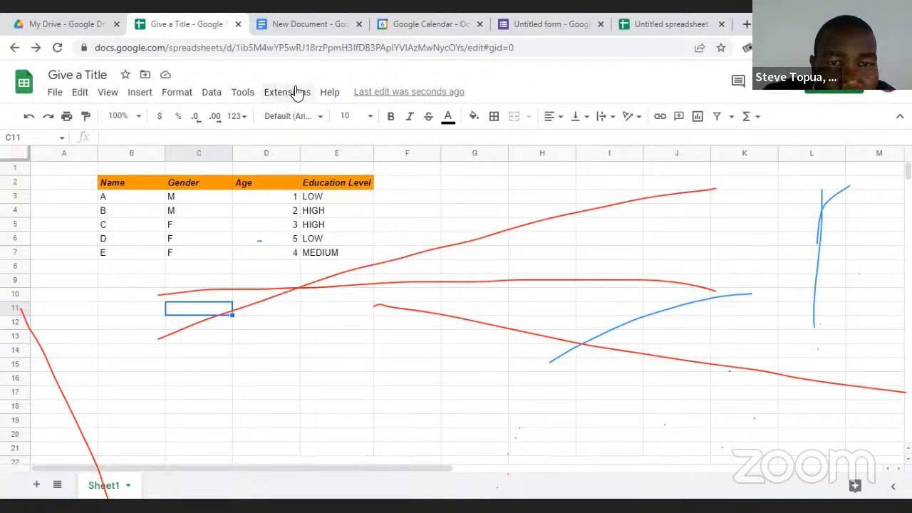
Search the menus for 'grid' to toggle gridlines off, back on, and finally off.
{"action": "left_click", "coordinate": [340, 97]}
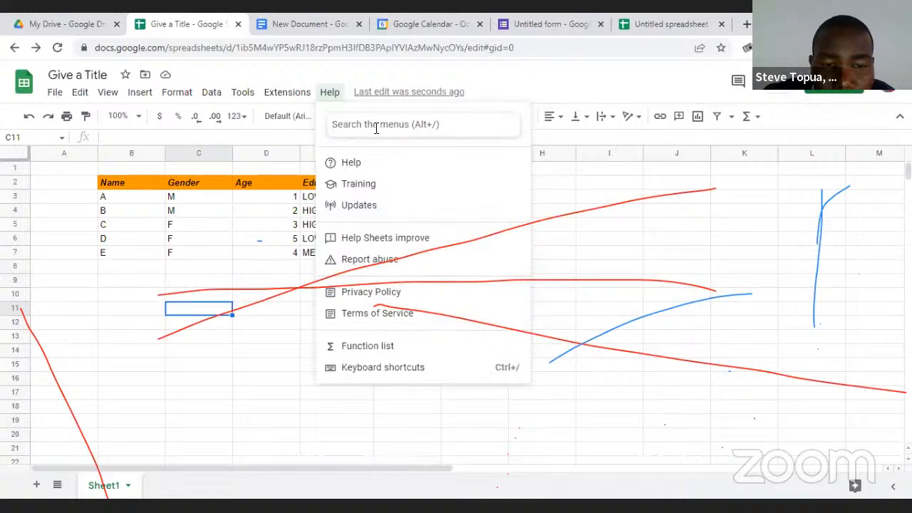
{"action": "type", "text": "grid"}
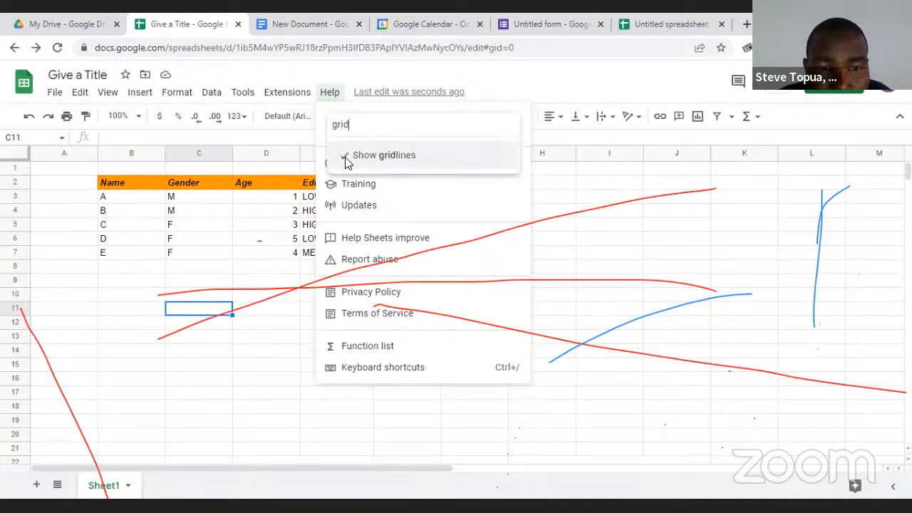
{"action": "left_click", "coordinate": [346, 159]}
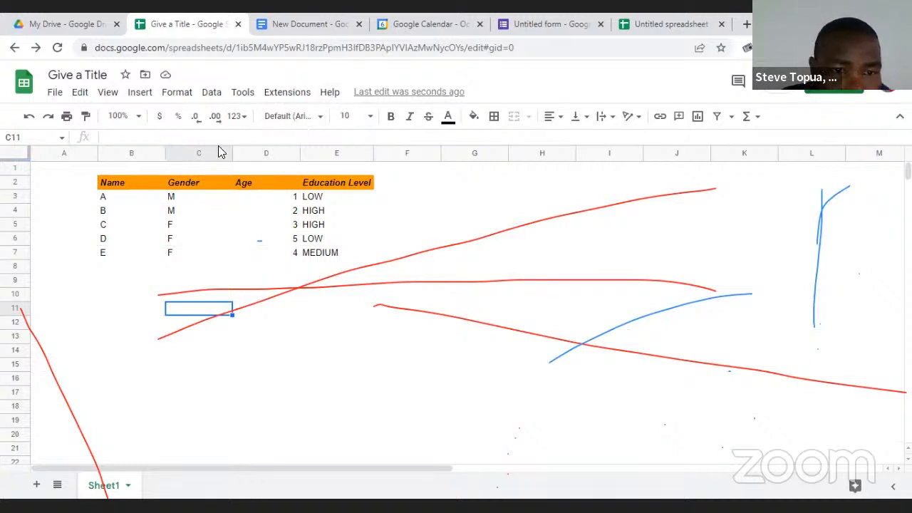
{"action": "left_click", "coordinate": [329, 92]}
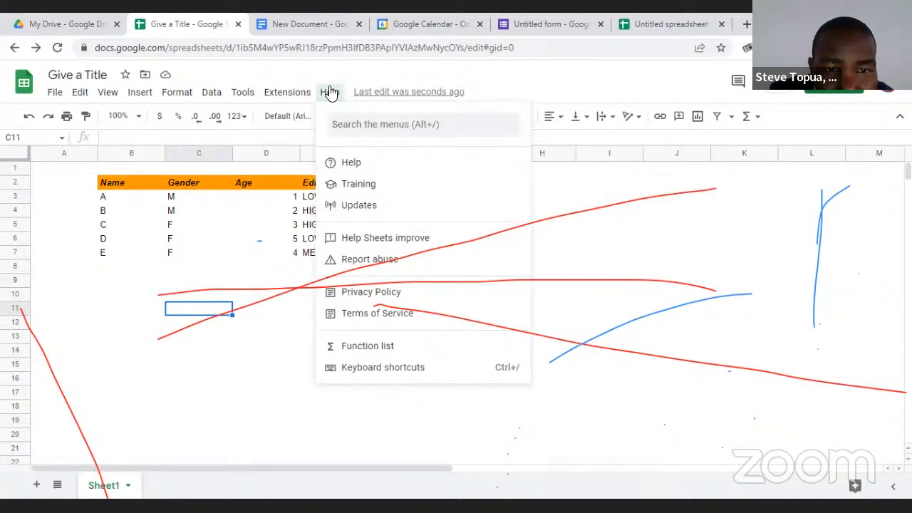
{"action": "left_click", "coordinate": [363, 119]}
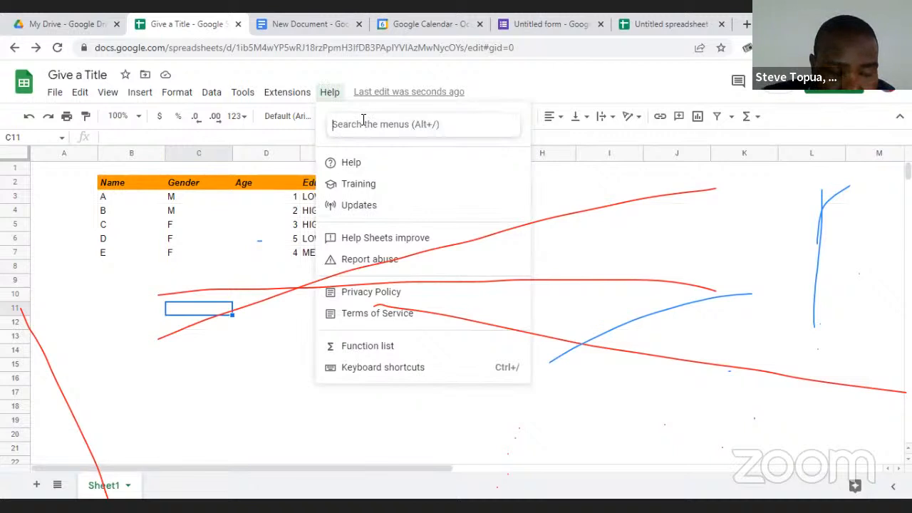
{"action": "type", "text": "gri"}
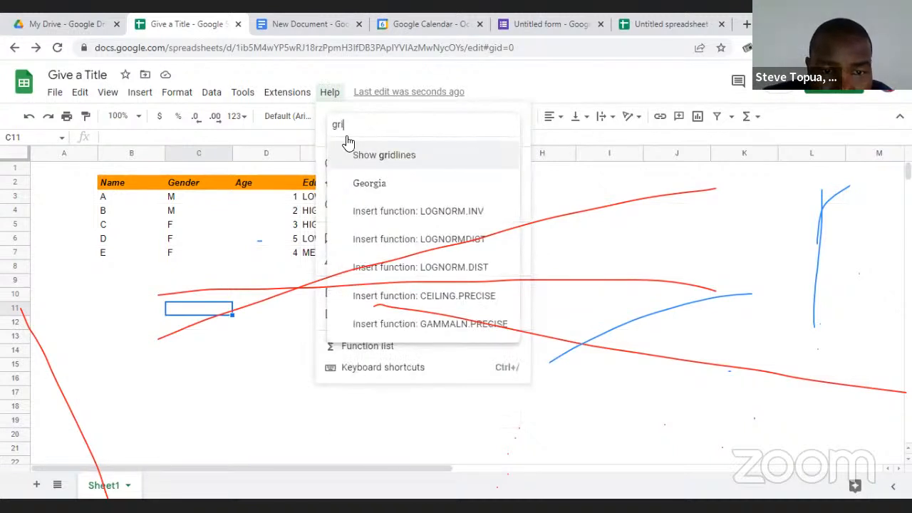
{"action": "left_click", "coordinate": [342, 161]}
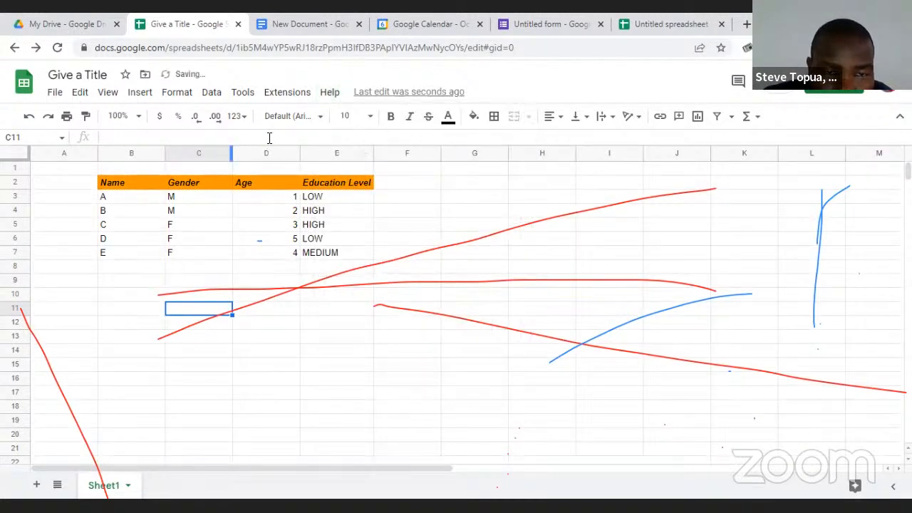
{"action": "left_click", "coordinate": [332, 95]}
{"action": "left_click", "coordinate": [356, 124]}
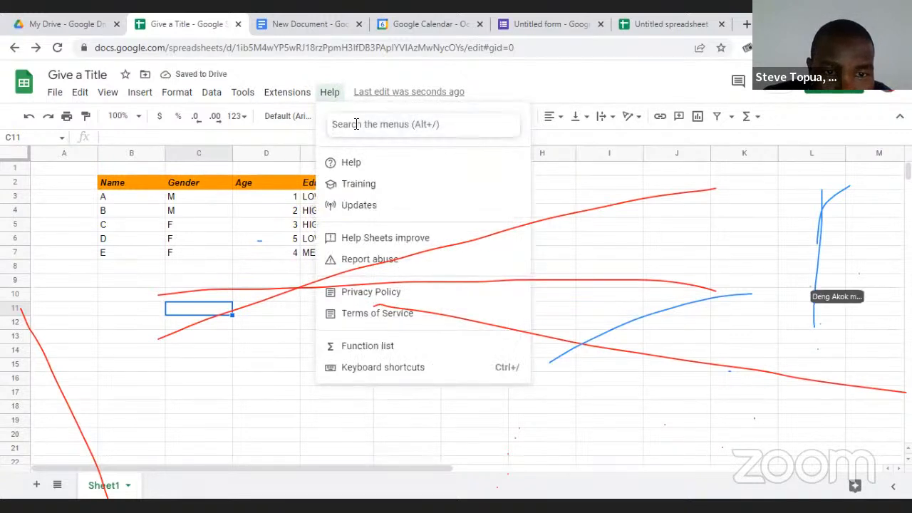
{"action": "type", "text": "grid"}
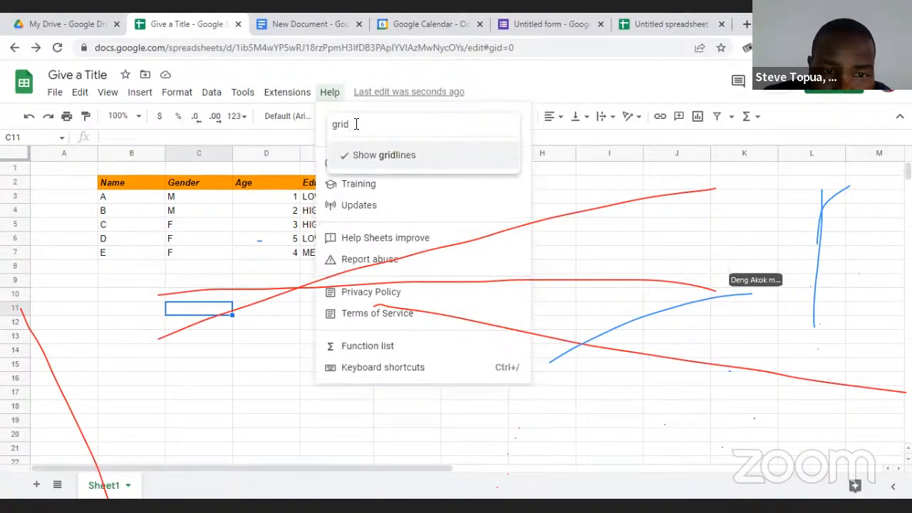
{"action": "left_click", "coordinate": [346, 155]}
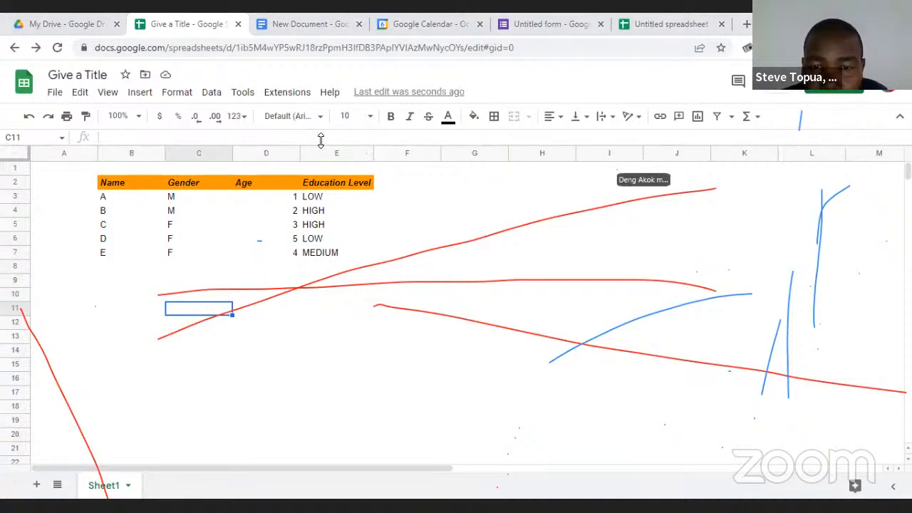
Select the Name and Gender values in B3:C7 and insert a chart from them.
{"action": "left_click", "coordinate": [120, 283]}
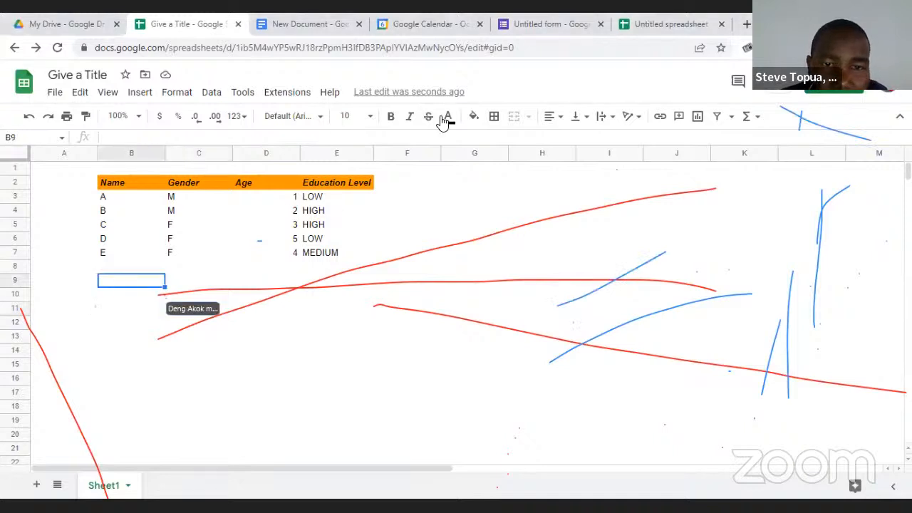
{"action": "left_click", "coordinate": [51, 171]}
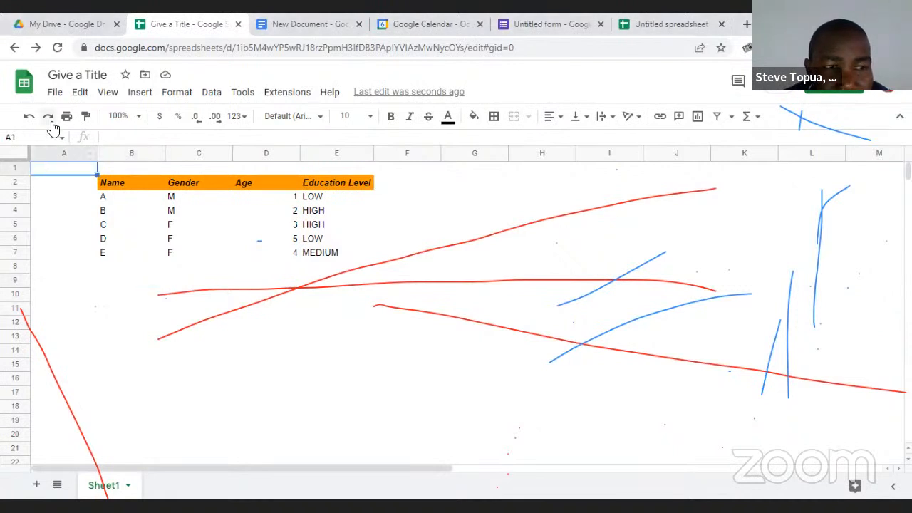
{"action": "left_click", "coordinate": [74, 279]}
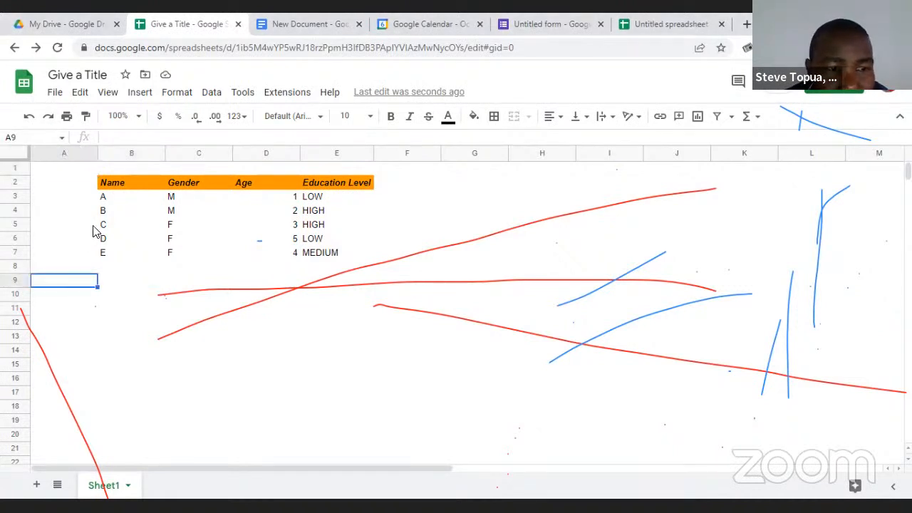
{"action": "left_click_drag", "start_coordinate": [105, 198], "coordinate": [189, 254]}
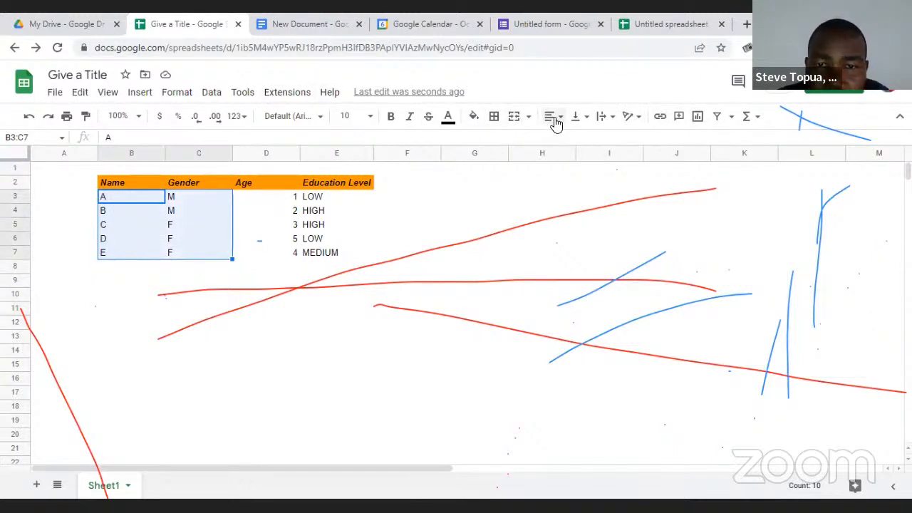
{"action": "left_click", "coordinate": [697, 118]}
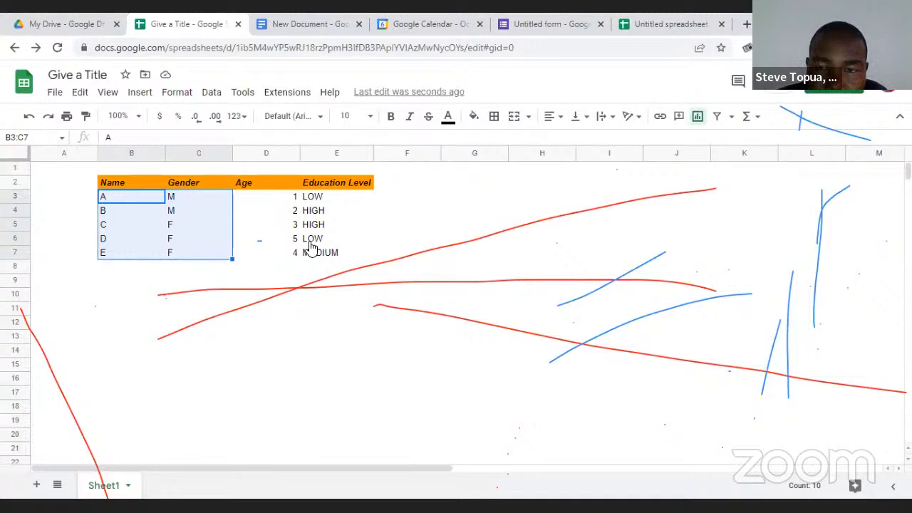
{"action": "left_click", "coordinate": [697, 117]}
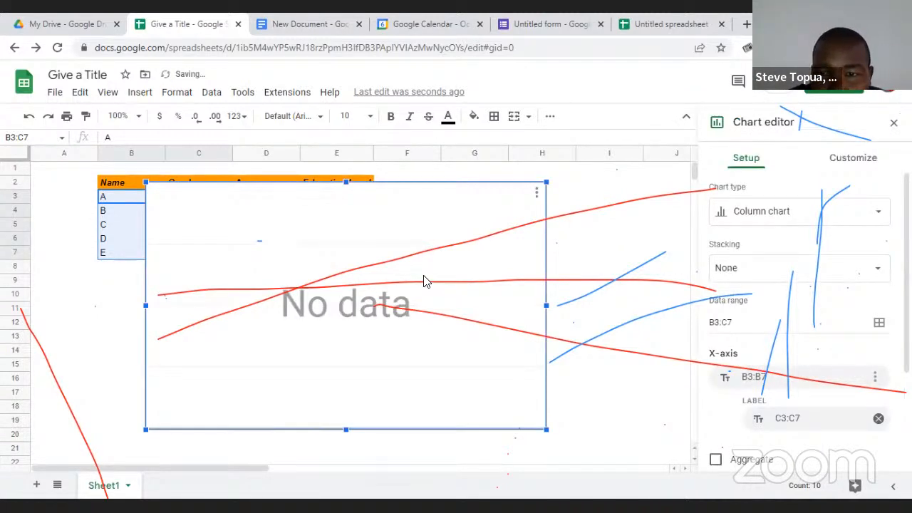
{"action": "left_click_drag", "start_coordinate": [432, 267], "coordinate": [508, 328]}
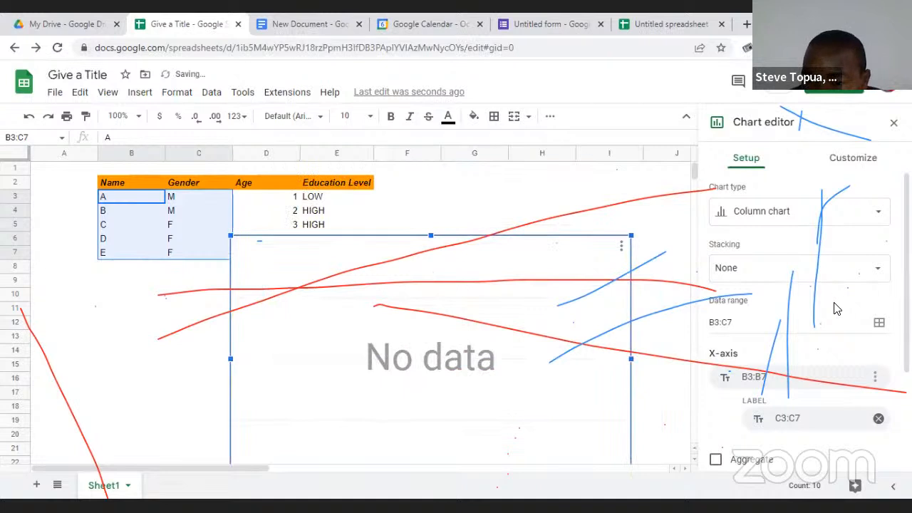
{"action": "left_click", "coordinate": [728, 322]}
{"action": "key", "text": "BackSpace"}
{"action": "type", "text": "D"}
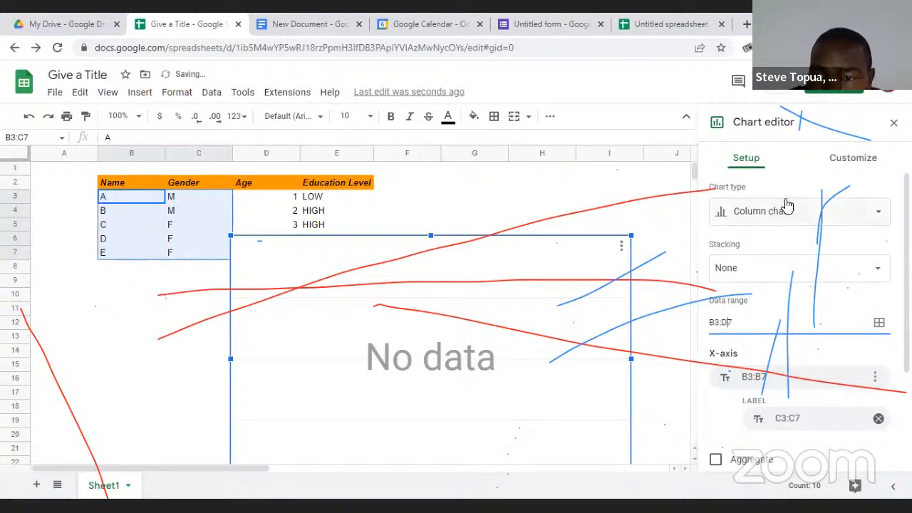
{"action": "left_click", "coordinate": [773, 213]}
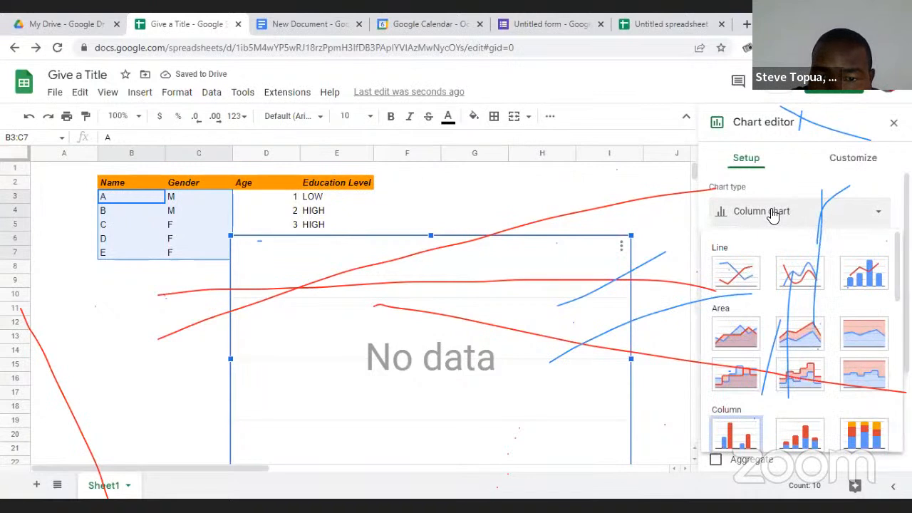
{"action": "left_click", "coordinate": [588, 237]}
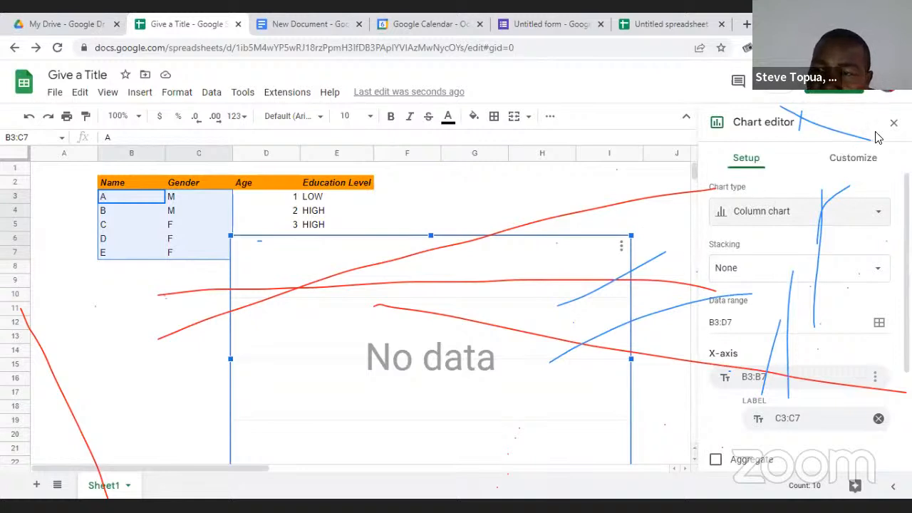
{"action": "scroll", "coordinate": [623, 259], "scroll_direction": "down", "scroll_amount": 1}
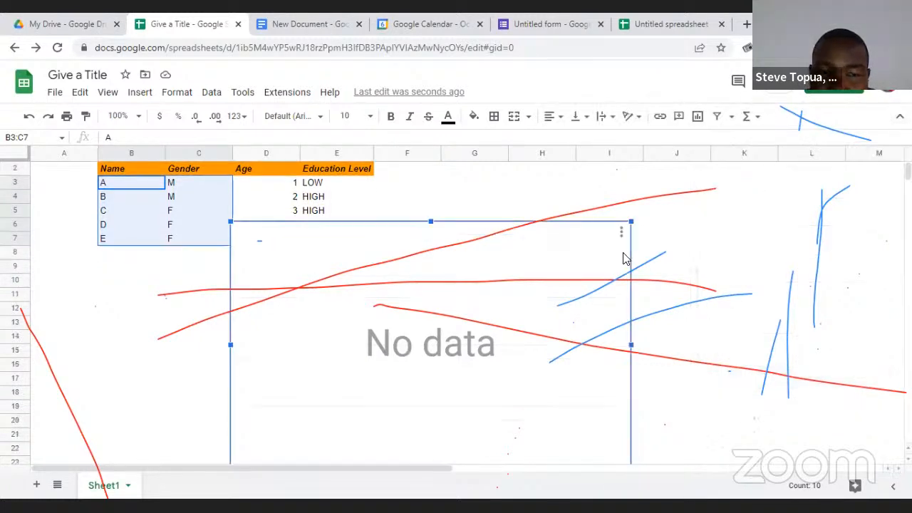
{"action": "key", "text": "Delete"}
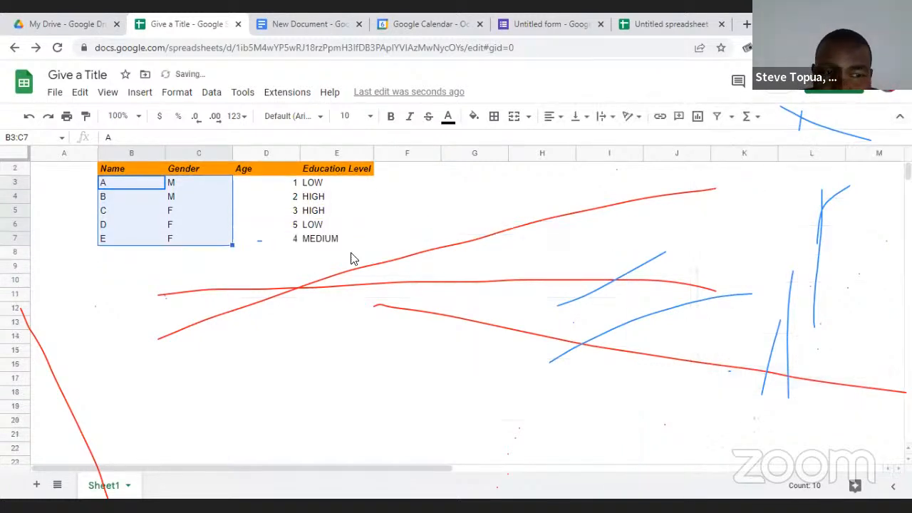
{"action": "left_click", "coordinate": [555, 172]}
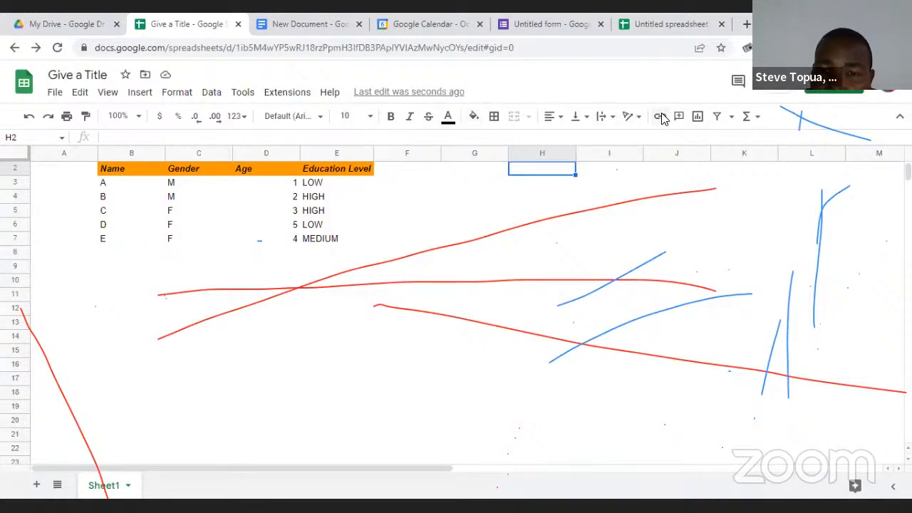
{"action": "left_click", "coordinate": [199, 225]}
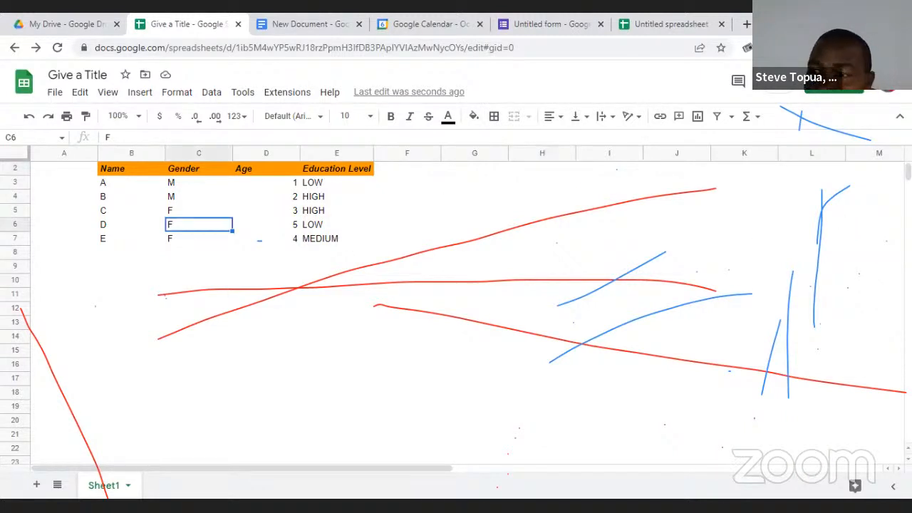
{"action": "scroll", "coordinate": [254, 193], "scroll_direction": "up", "scroll_amount": 1}
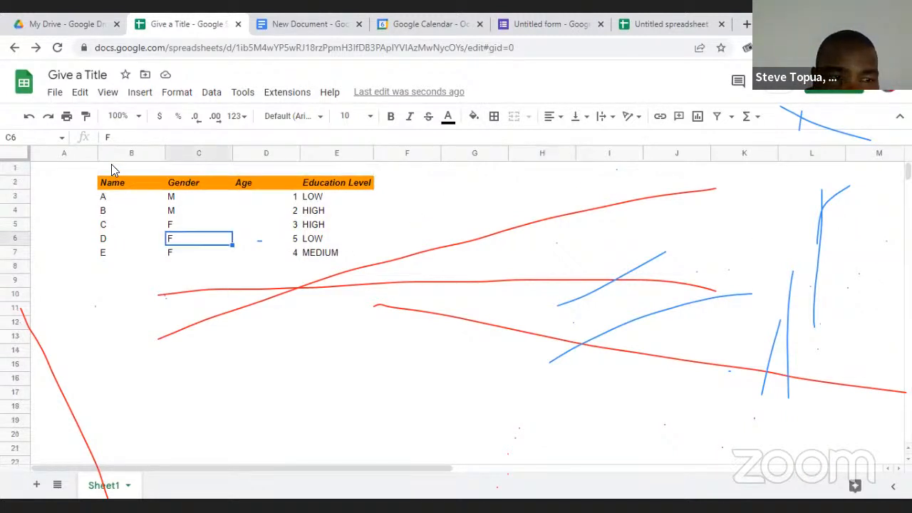
{"action": "left_click_drag", "start_coordinate": [131, 168], "coordinate": [328, 171]}
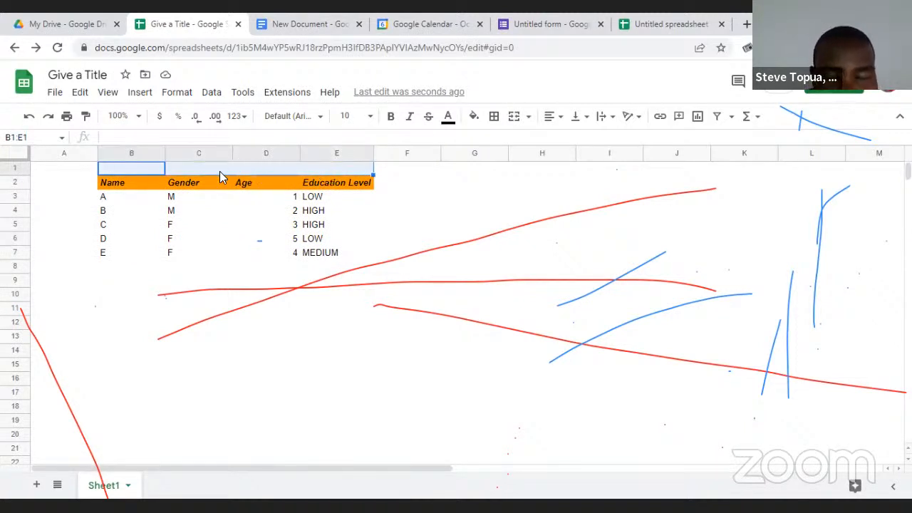
{"action": "left_click", "coordinate": [125, 168]}
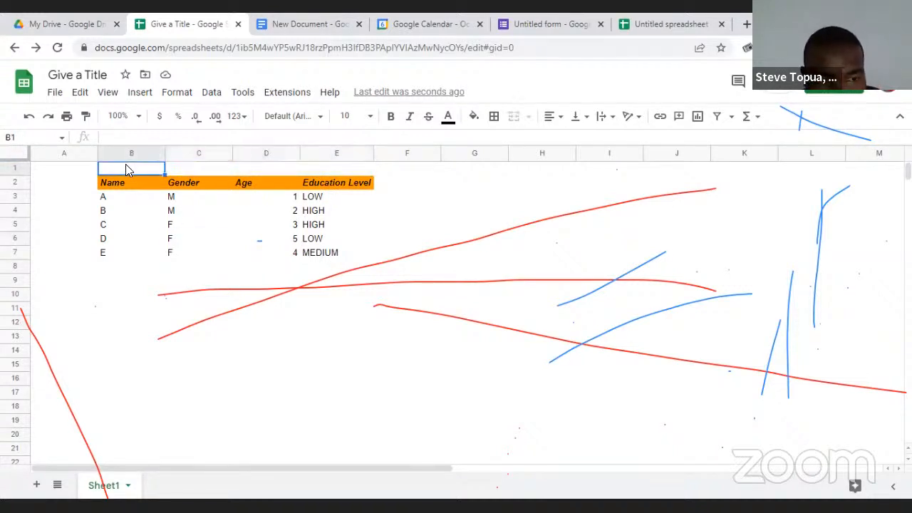
{"action": "type", "text": "Generea"}
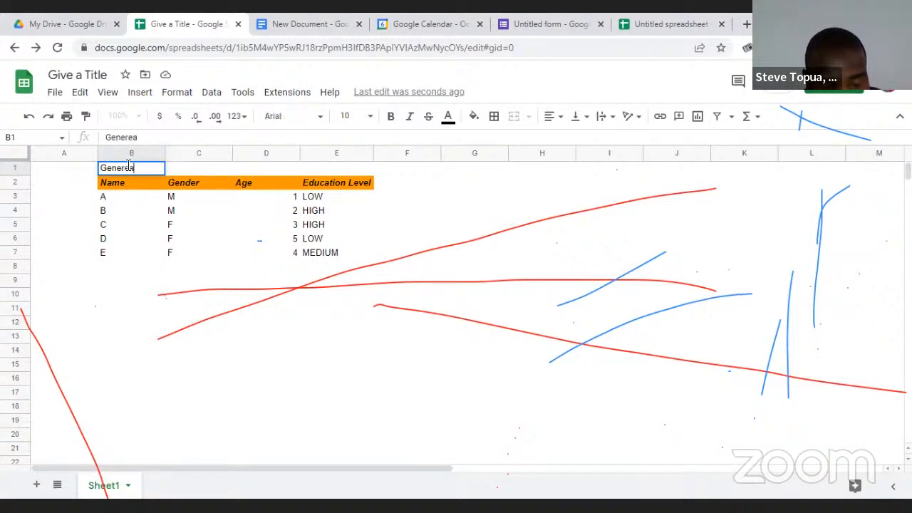
{"action": "type", "text": "ted Con"}
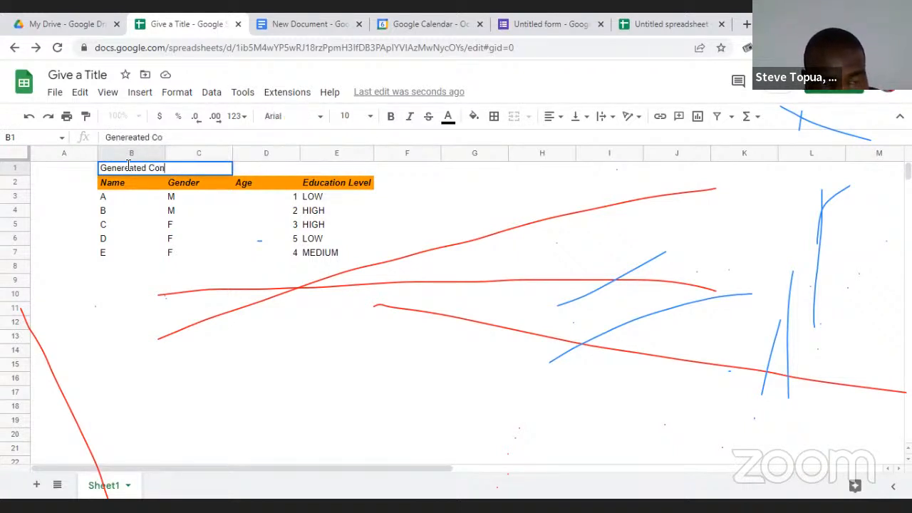
{"action": "type", "text": "tent for the"}
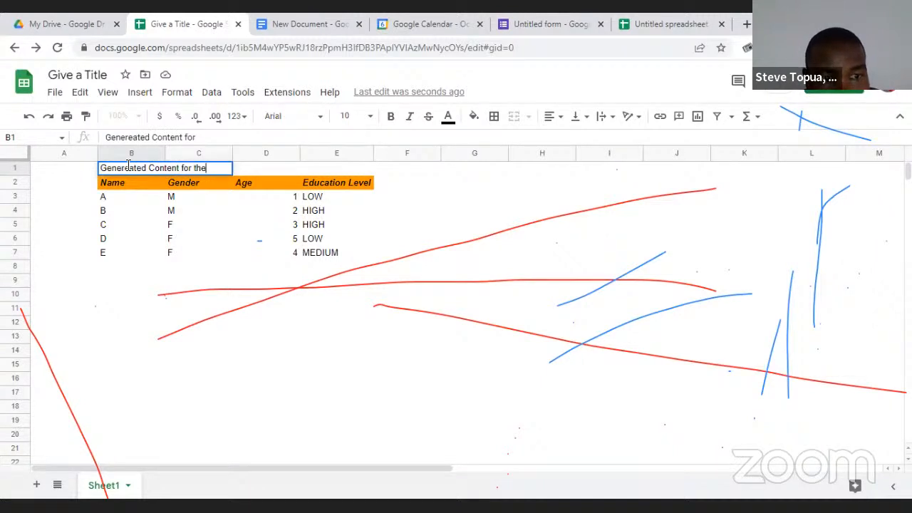
{"action": "type", "text": " research"}
{"action": "left_click", "coordinate": [122, 264]}
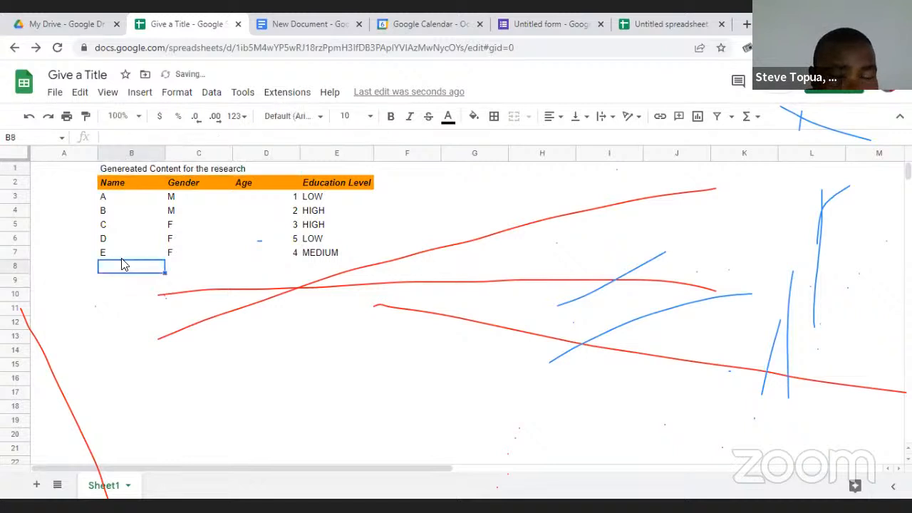
{"action": "left_click", "coordinate": [200, 158]}
{"action": "left_click", "coordinate": [192, 169]}
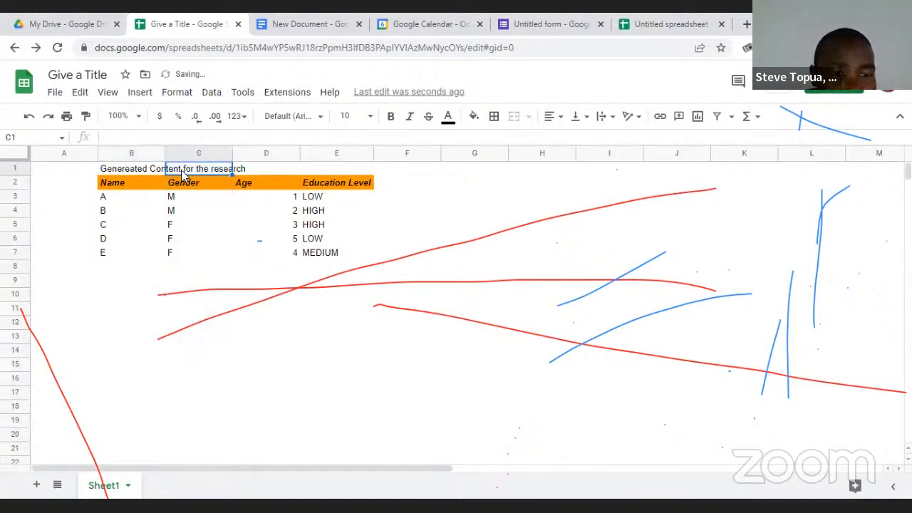
{"action": "double_click", "coordinate": [181, 170]}
{"action": "left_click", "coordinate": [141, 271]}
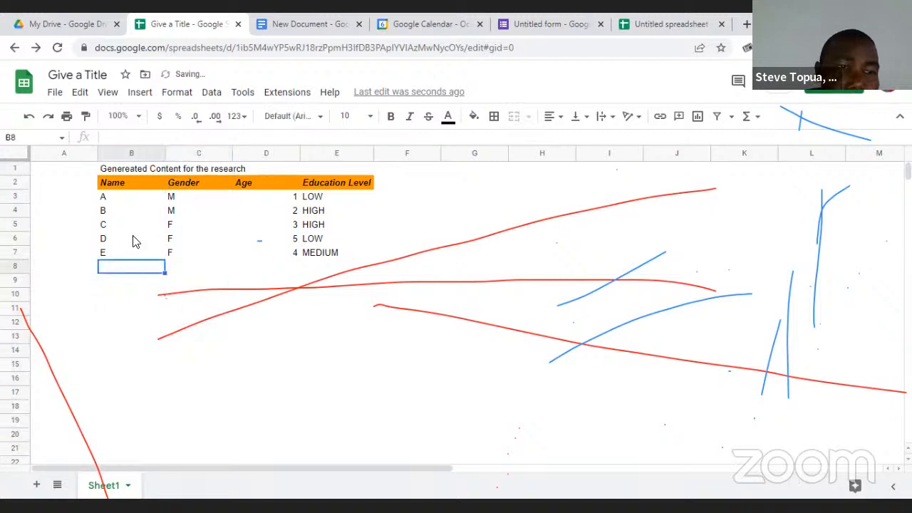
{"action": "left_click", "coordinate": [146, 170]}
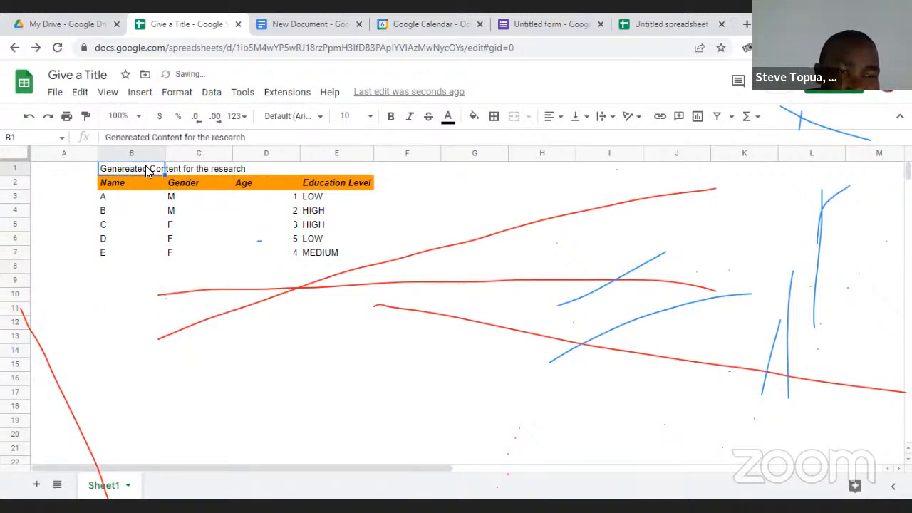
{"action": "key", "text": "Down"}
{"action": "key", "text": "Down"}
{"action": "key", "text": "Down"}
{"action": "key", "text": "Down"}
{"action": "key", "text": "Down"}
{"action": "key", "text": "Down"}
{"action": "key", "text": "Down"}
{"action": "key", "text": "Down"}
{"action": "key", "text": "Down"}
{"action": "left_click_drag", "start_coordinate": [138, 174], "coordinate": [349, 171]}
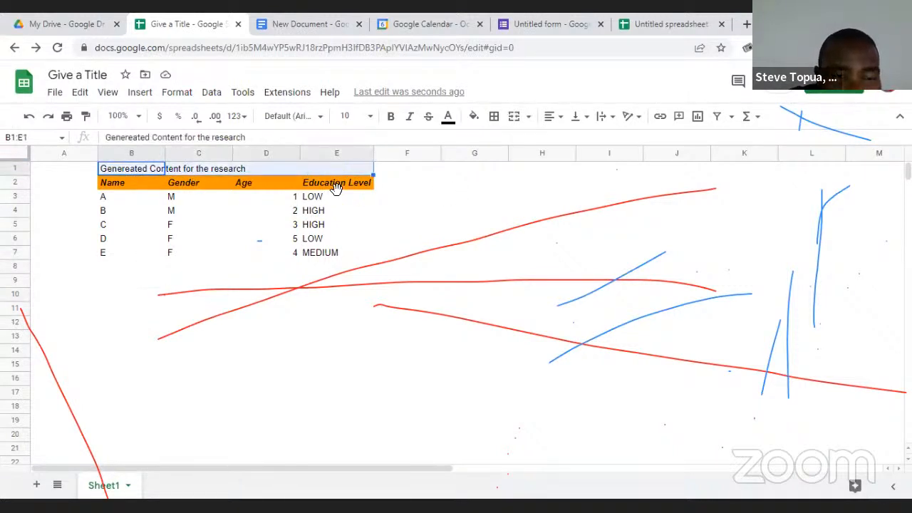
{"action": "left_click", "coordinate": [148, 278]}
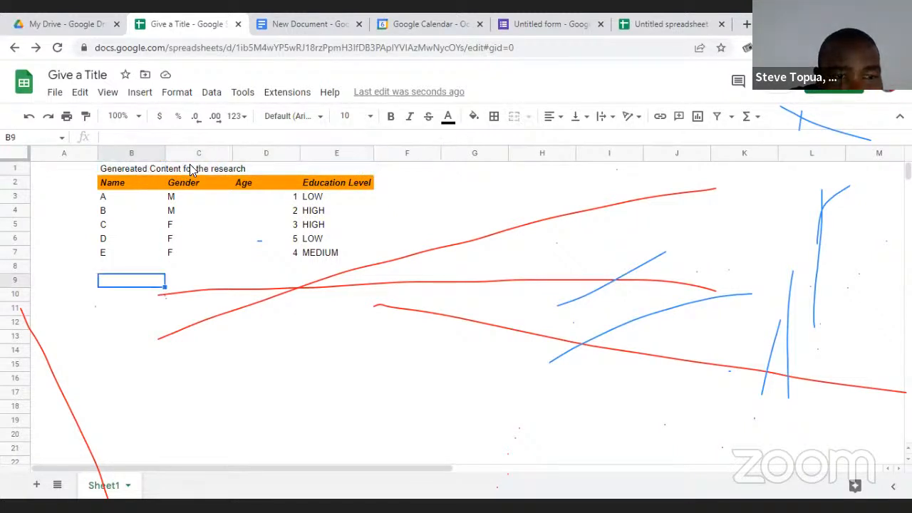
Merge B1:E1 into a single title cell.
{"action": "left_click_drag", "start_coordinate": [131, 169], "coordinate": [285, 169]}
{"action": "key", "text": "shift+Right"}
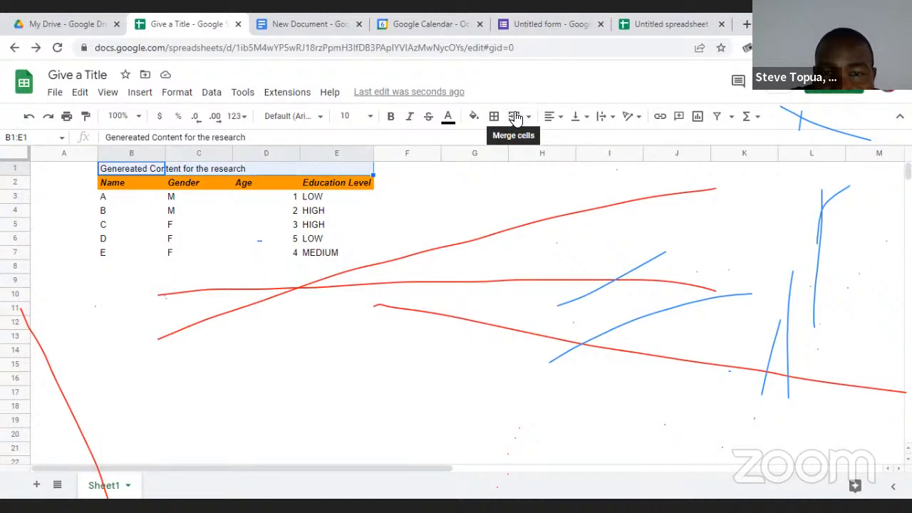
{"action": "left_click", "coordinate": [516, 118]}
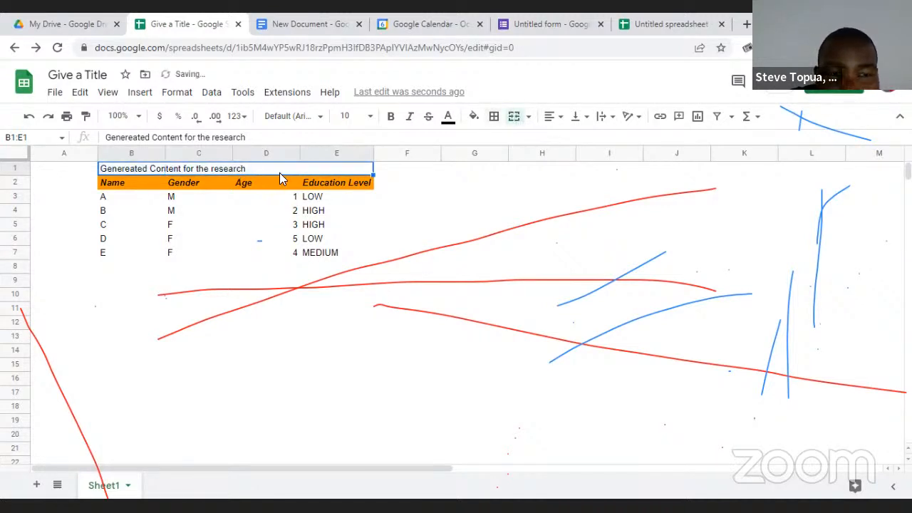
{"action": "double_click", "coordinate": [293, 166]}
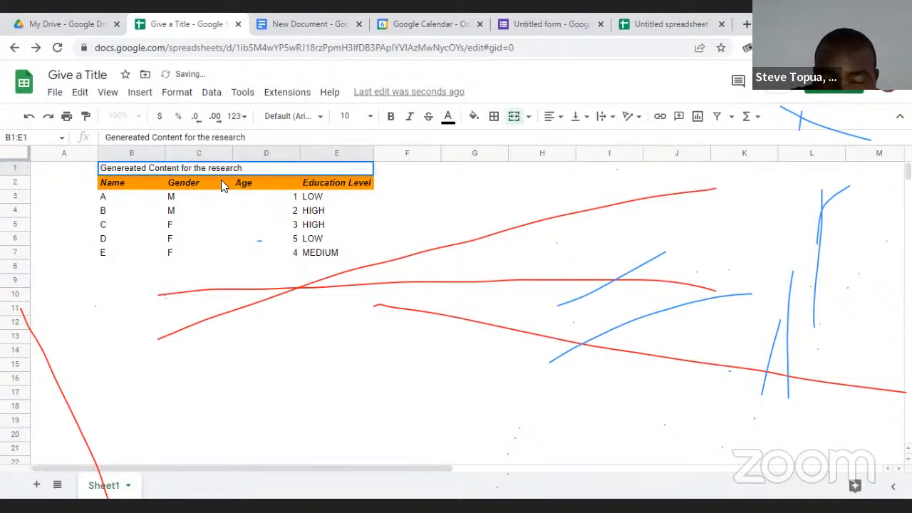
{"action": "triple_click", "coordinate": [177, 171]}
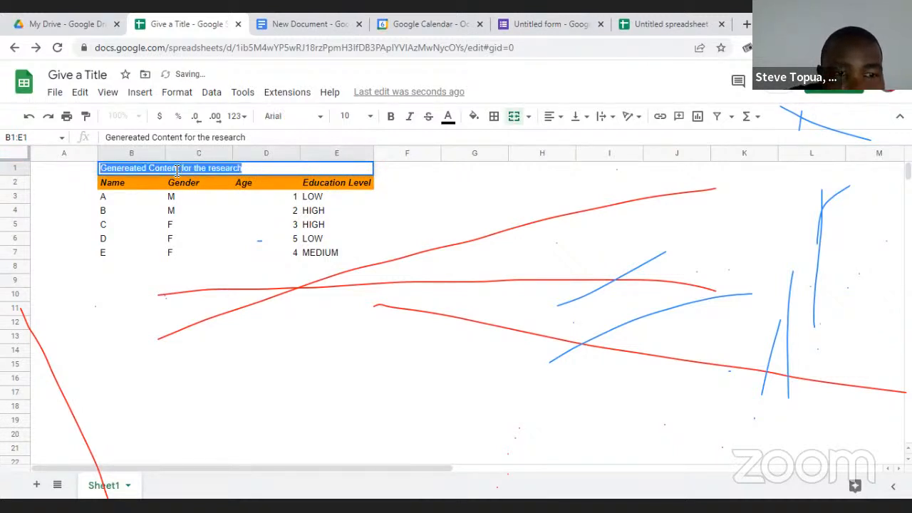
{"action": "left_click", "coordinate": [318, 169]}
Give the merged title a light orange fill and bold dark-red text.
{"action": "left_click", "coordinate": [488, 115]}
{"action": "left_click", "coordinate": [473, 116]}
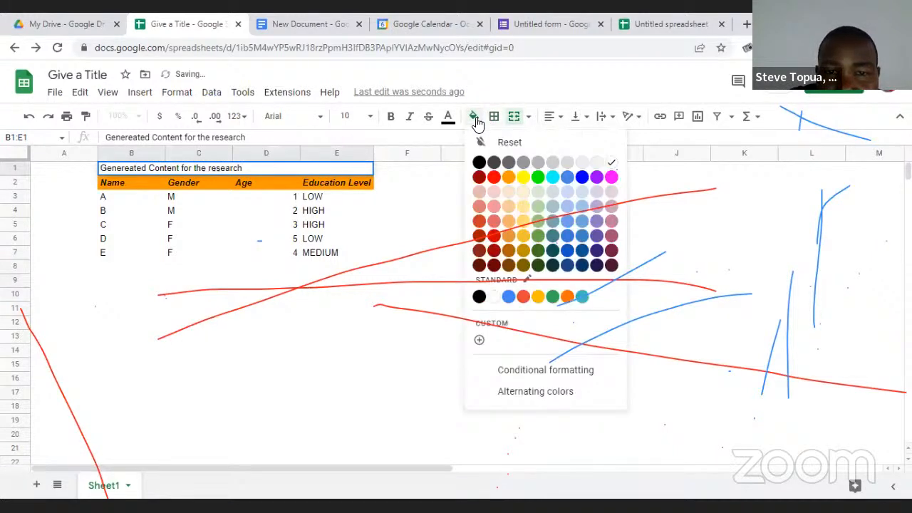
{"action": "left_click", "coordinate": [522, 191]}
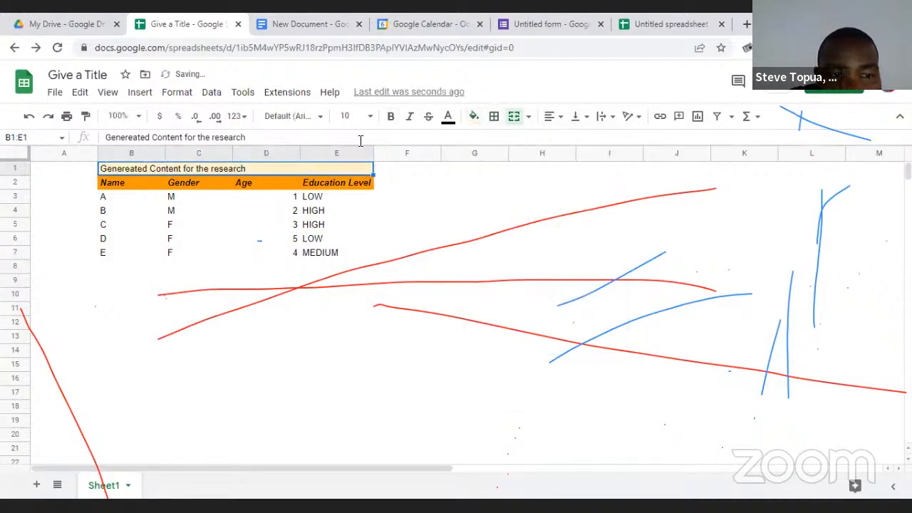
{"action": "left_click", "coordinate": [391, 116]}
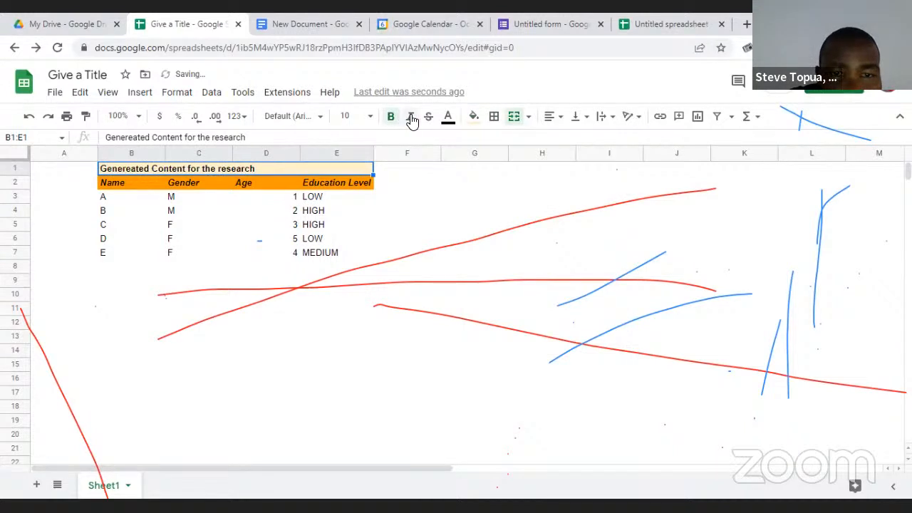
{"action": "left_click", "coordinate": [447, 116]}
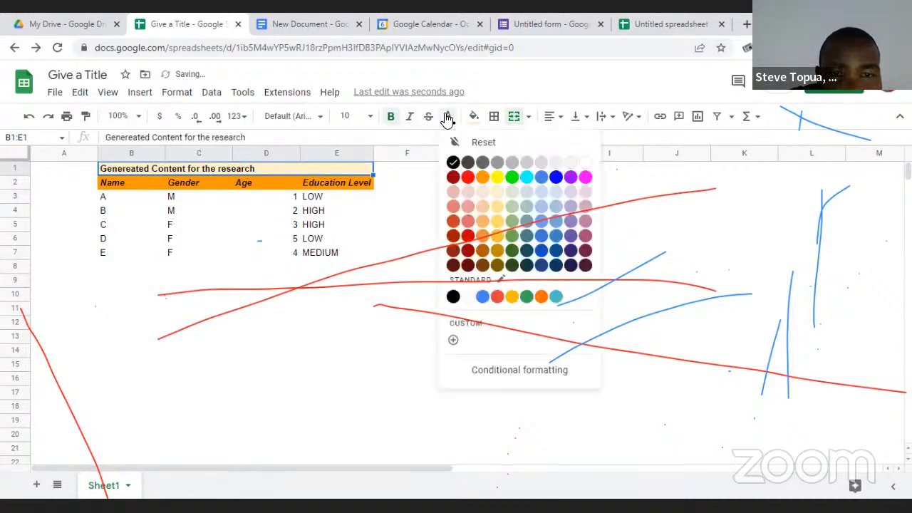
{"action": "left_click", "coordinate": [468, 250]}
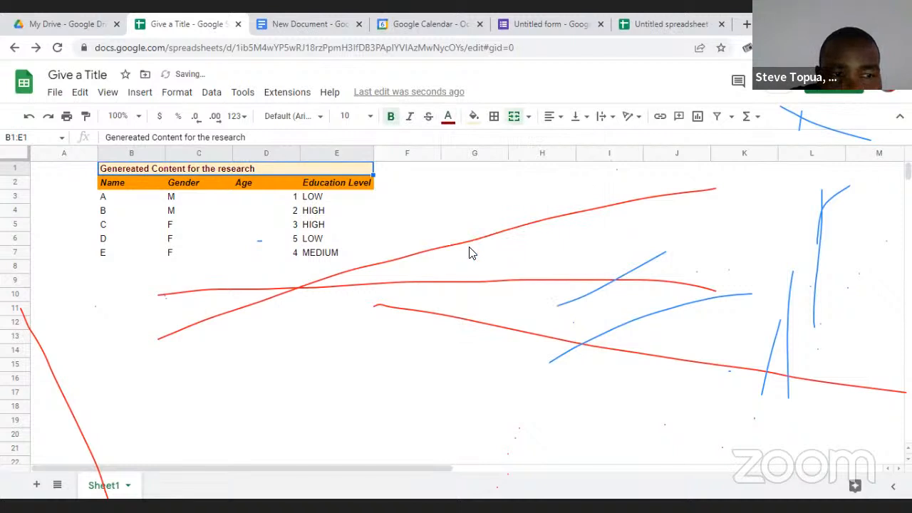
{"action": "triple_click", "coordinate": [258, 169]}
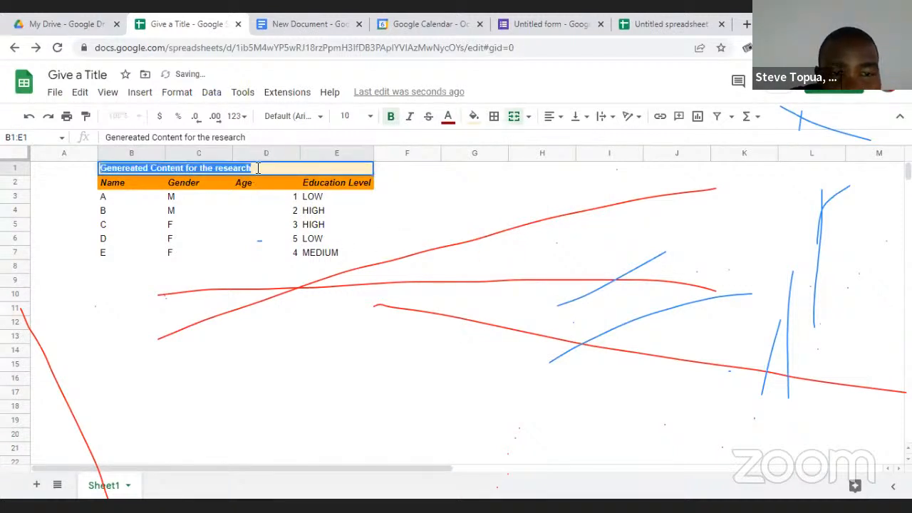
{"action": "left_click", "coordinate": [217, 272]}
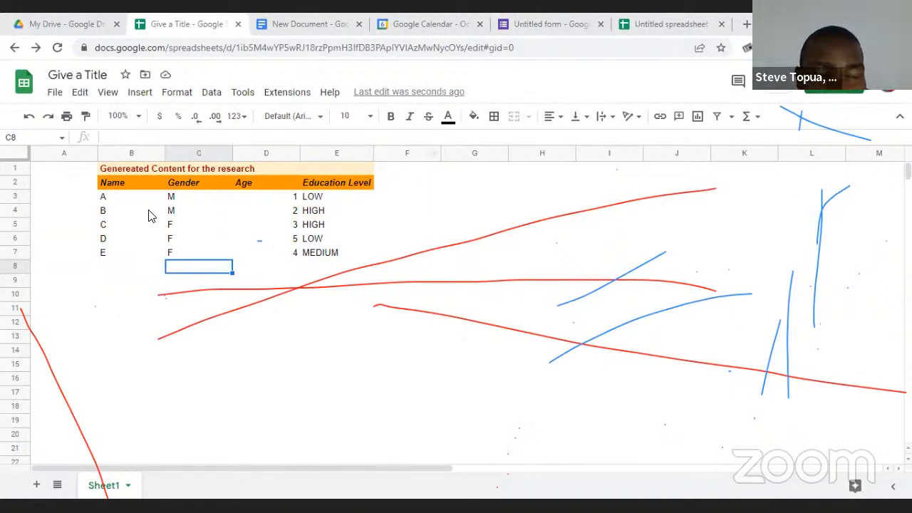
{"action": "left_click", "coordinate": [46, 238]}
{"action": "left_click", "coordinate": [46, 187]}
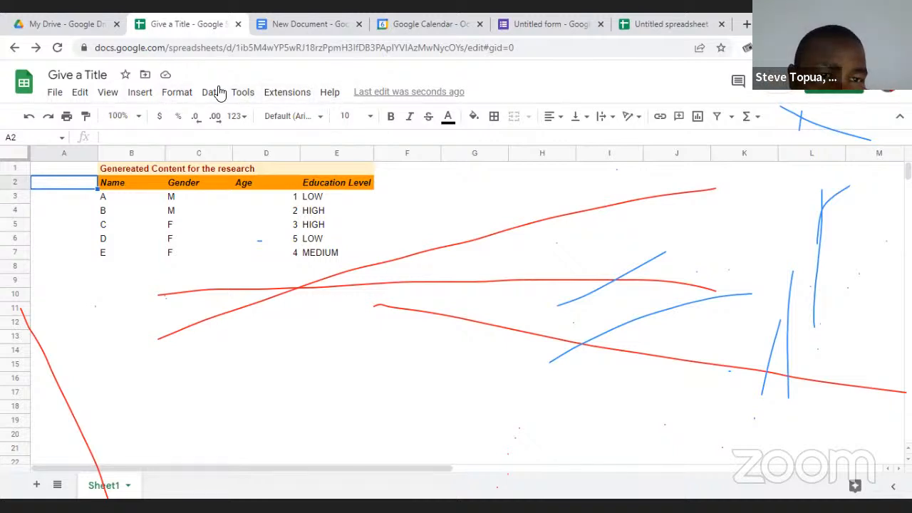
{"action": "left_click", "coordinate": [331, 93]}
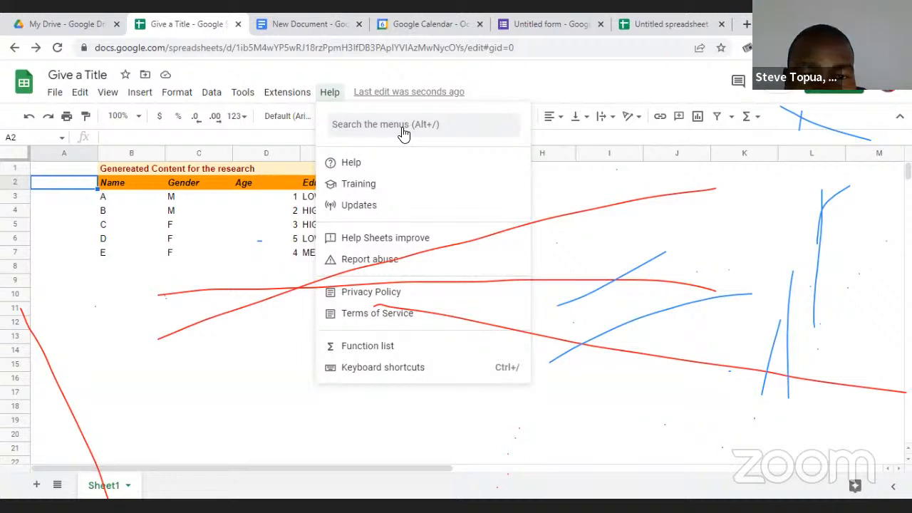
{"action": "left_click", "coordinate": [365, 125]}
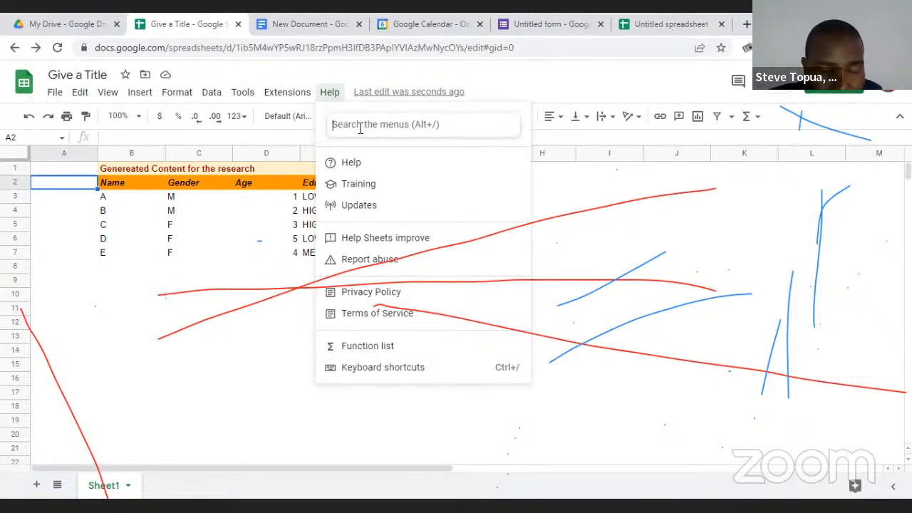
{"action": "type", "text": "grid"}
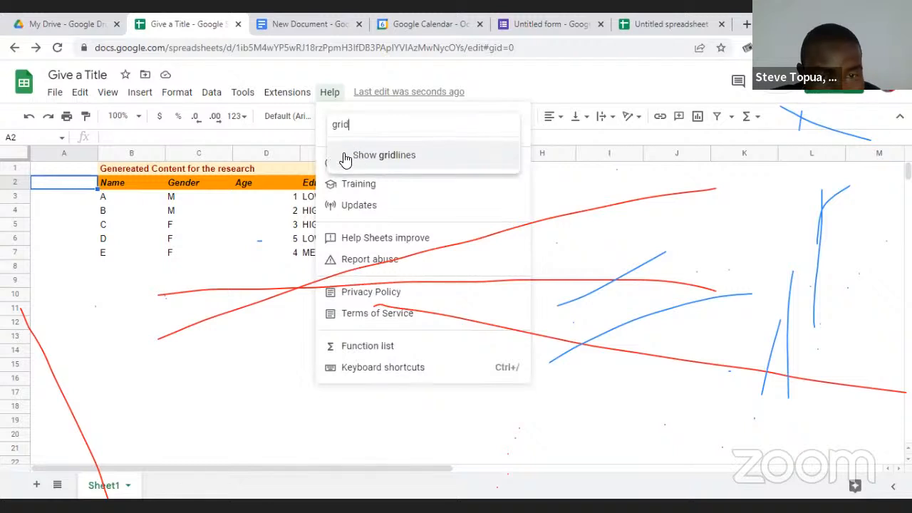
{"action": "left_click", "coordinate": [347, 159]}
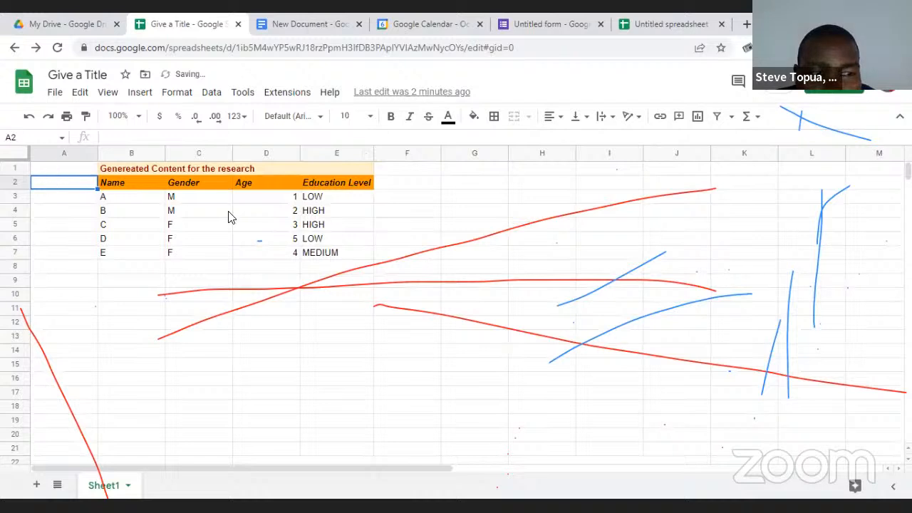
{"action": "left_click", "coordinate": [333, 93]}
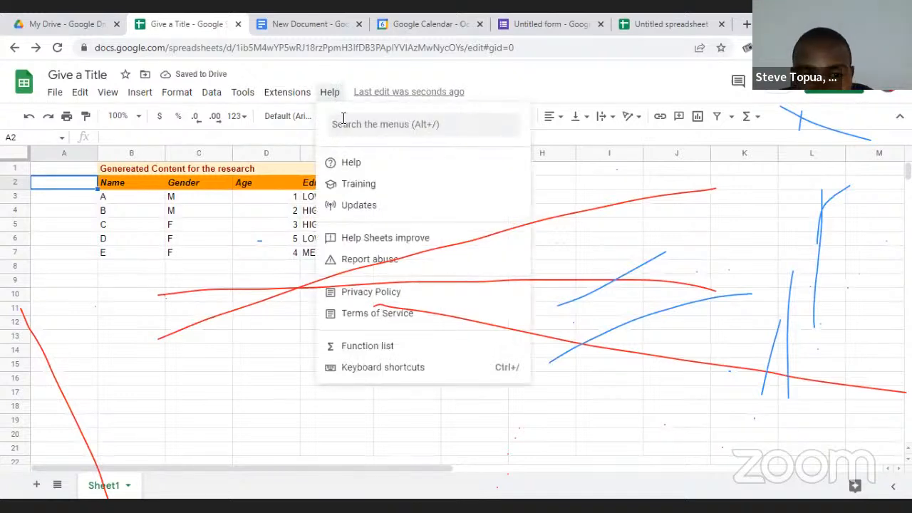
{"action": "left_click", "coordinate": [343, 121]}
{"action": "type", "text": "gri"}
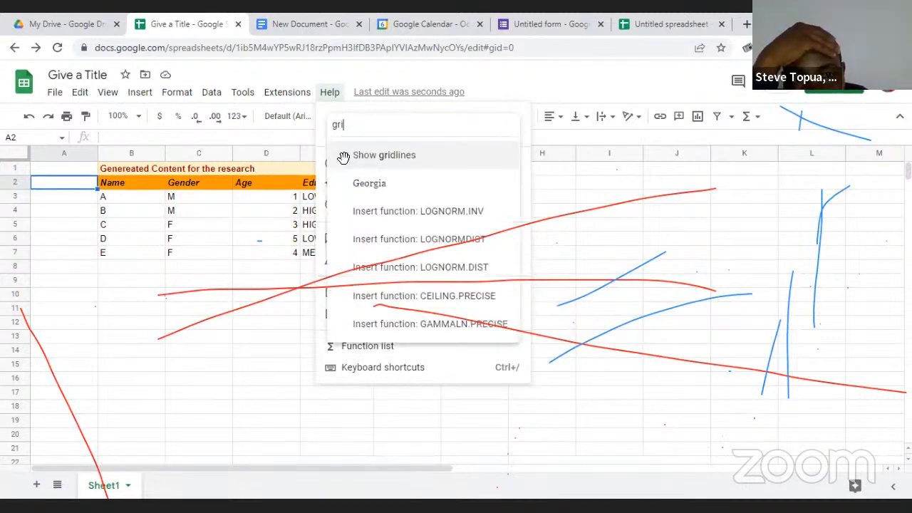
{"action": "left_click", "coordinate": [342, 157]}
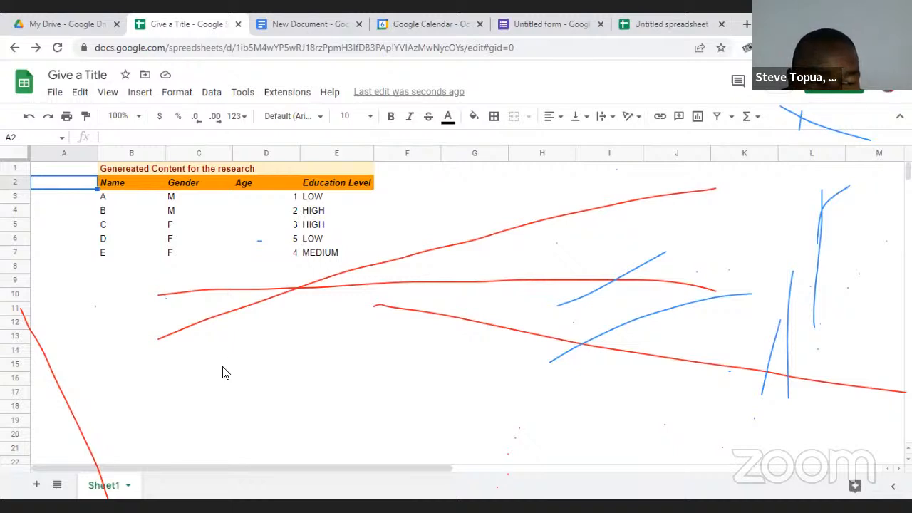
{"action": "left_click", "coordinate": [160, 351]}
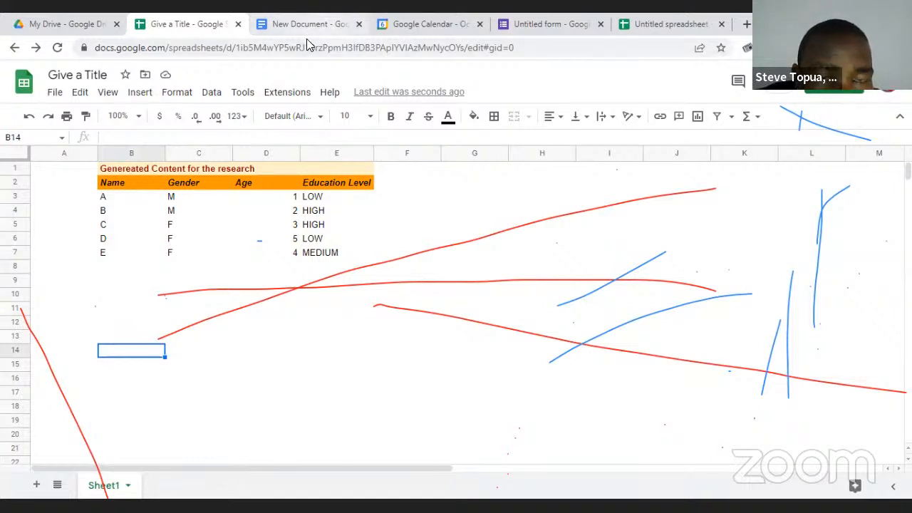
{"action": "mouse_move", "coordinate": [306, 39]}
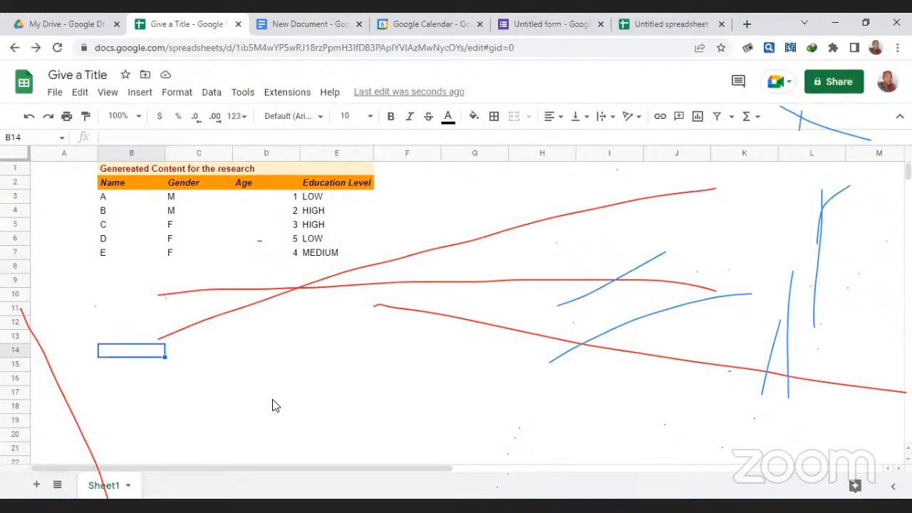
{"action": "left_click", "coordinate": [202, 328]}
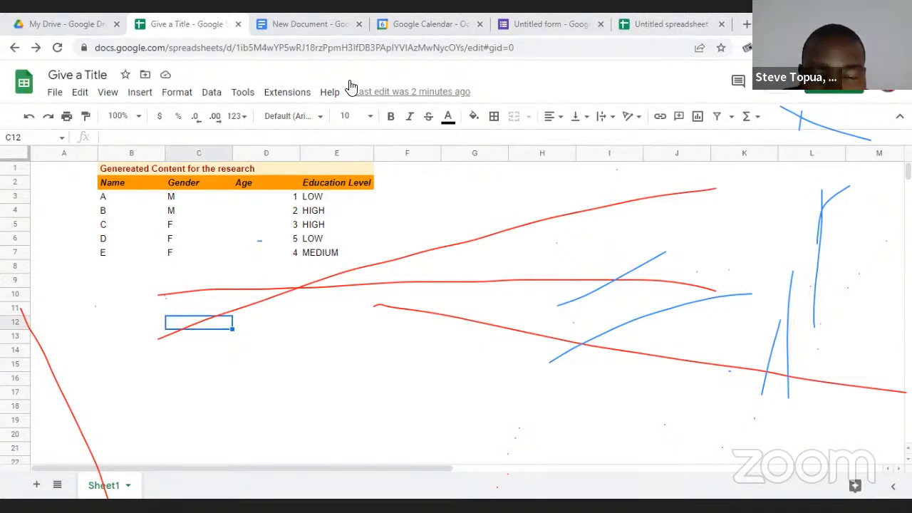
{"action": "left_click", "coordinate": [321, 336]}
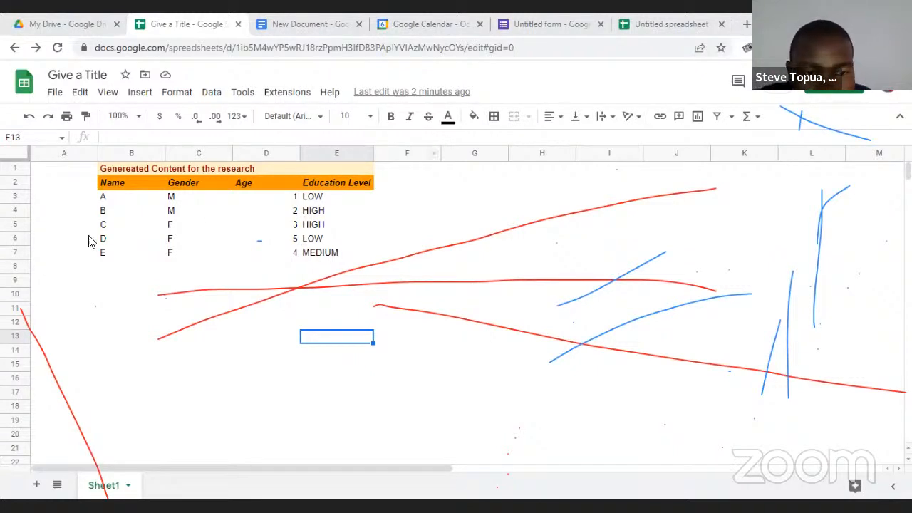
{"action": "left_click", "coordinate": [64, 258]}
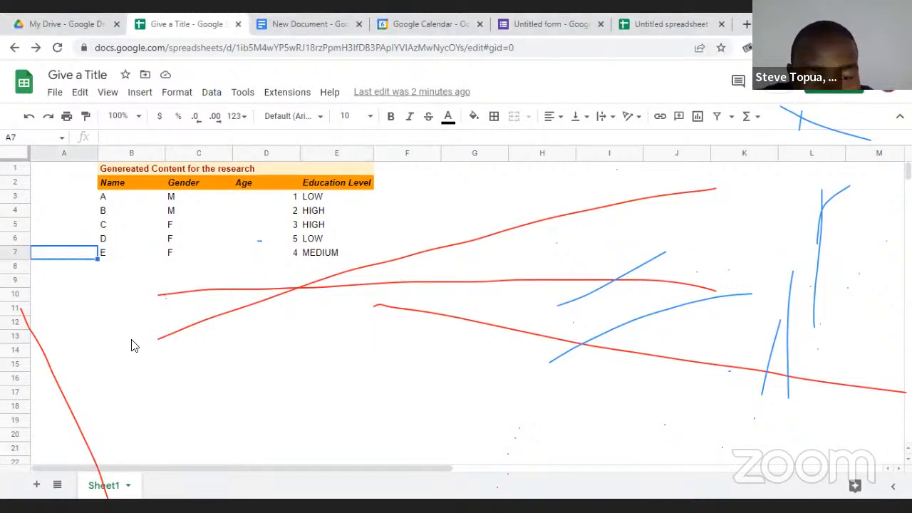